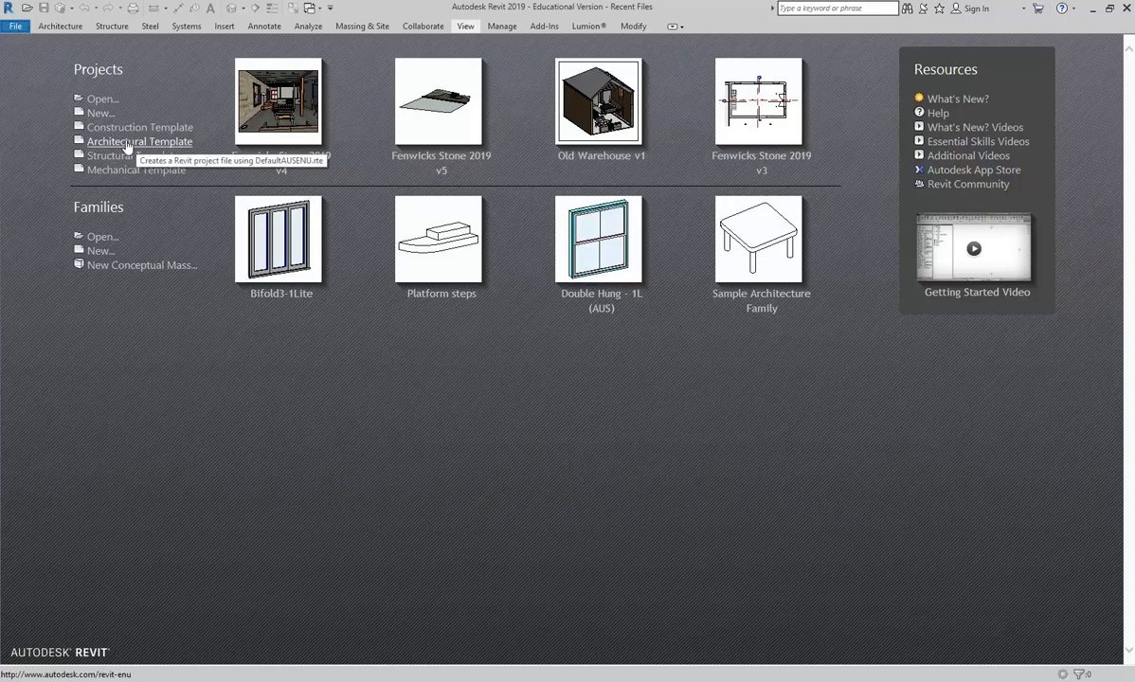
Step: Create a project from the Architectural Template, and start a new conceptual mass family based on the Metric Mass template
click(126, 143)
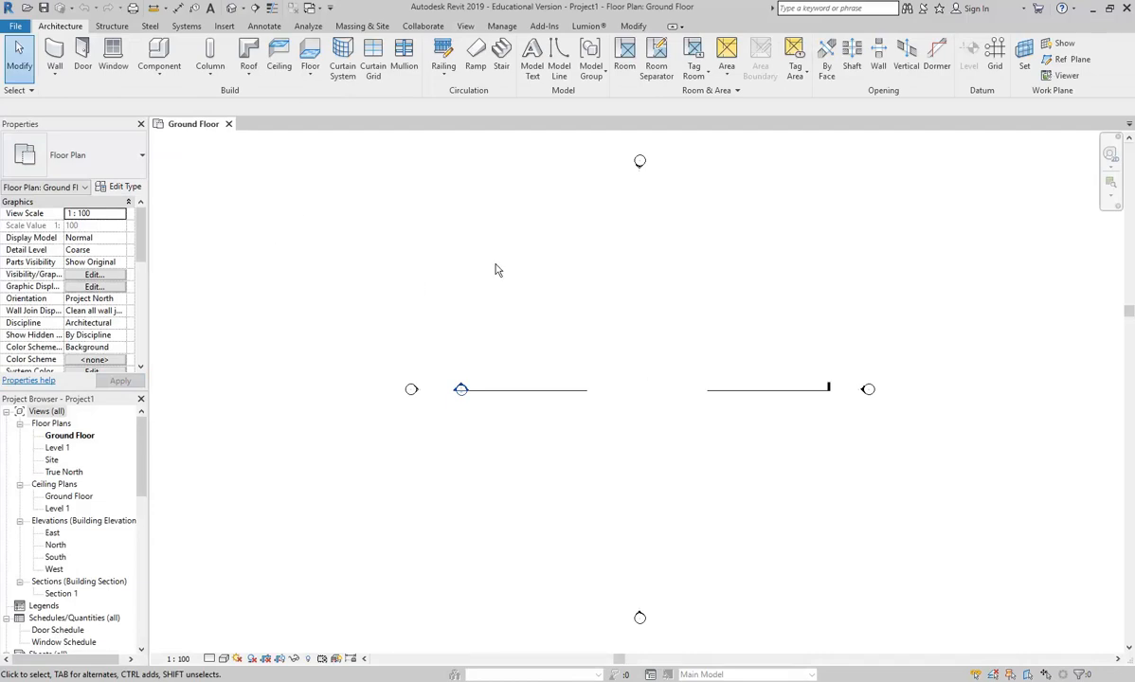
click(12, 26)
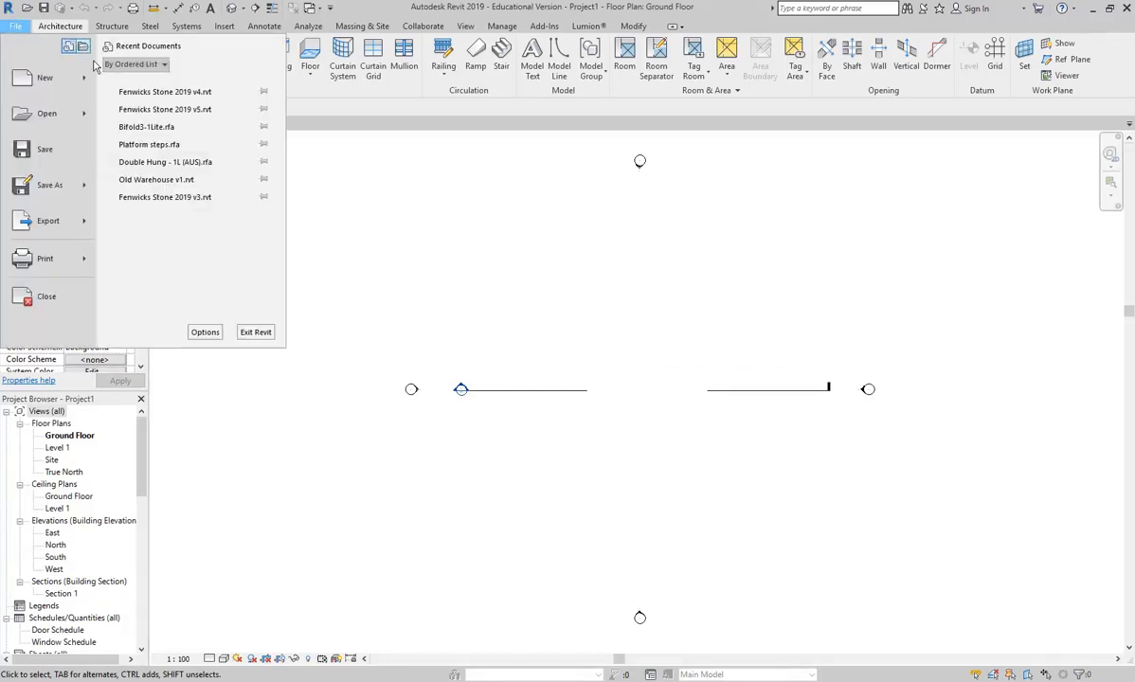
mouse_move(90, 83)
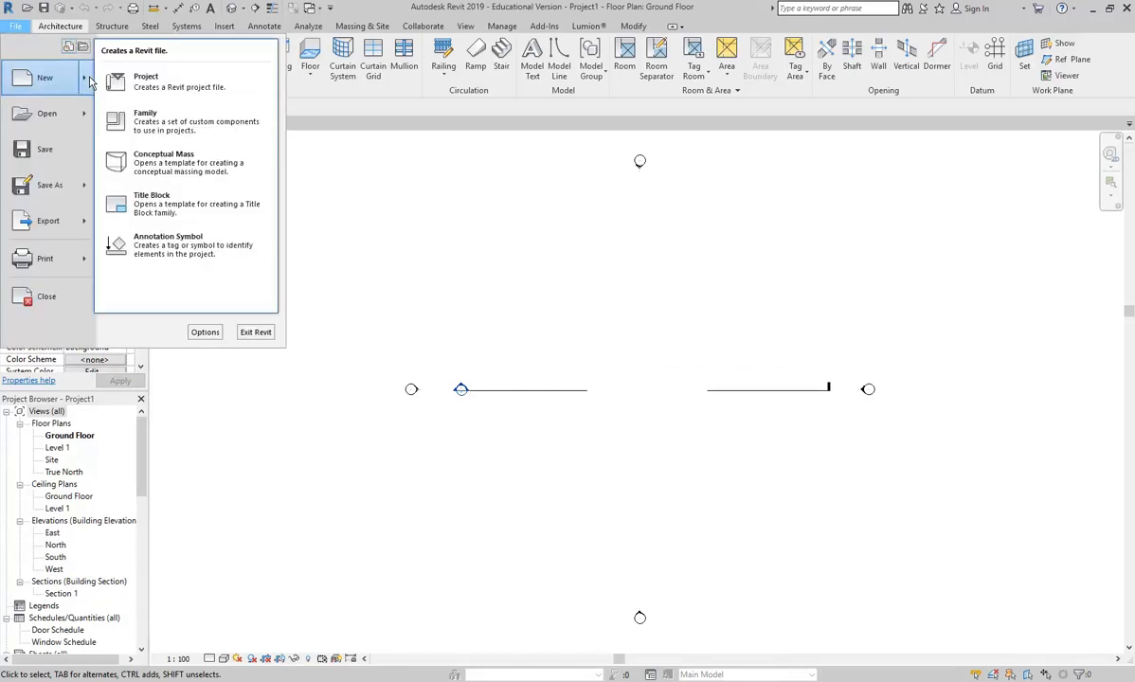
click(167, 168)
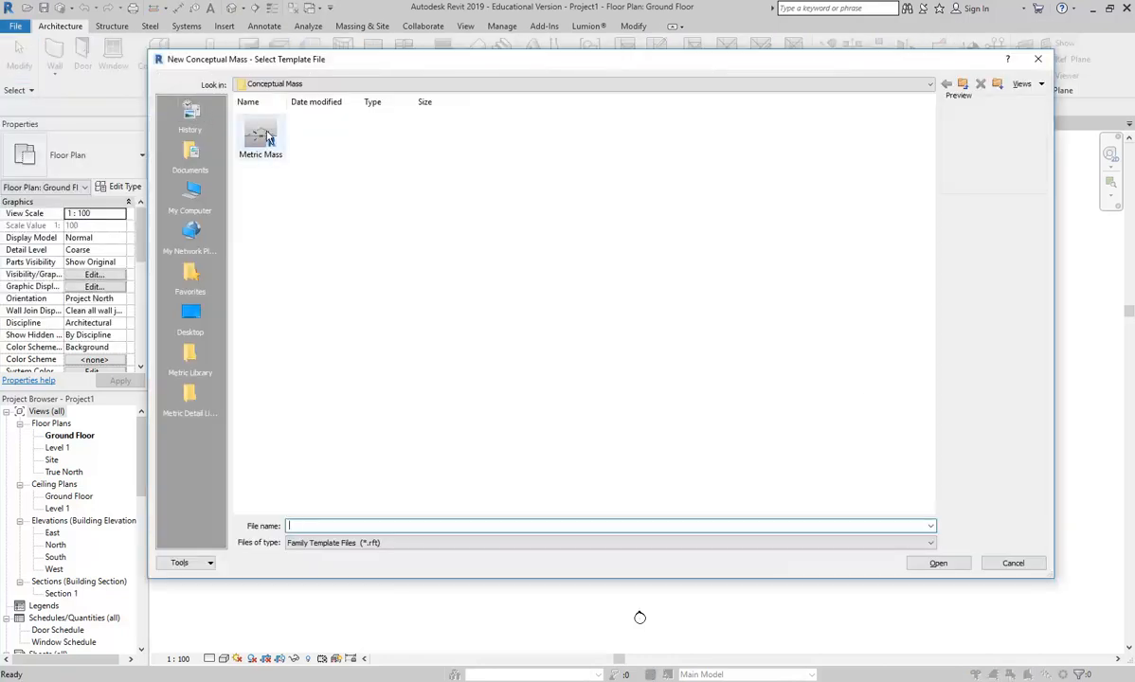
click(260, 138)
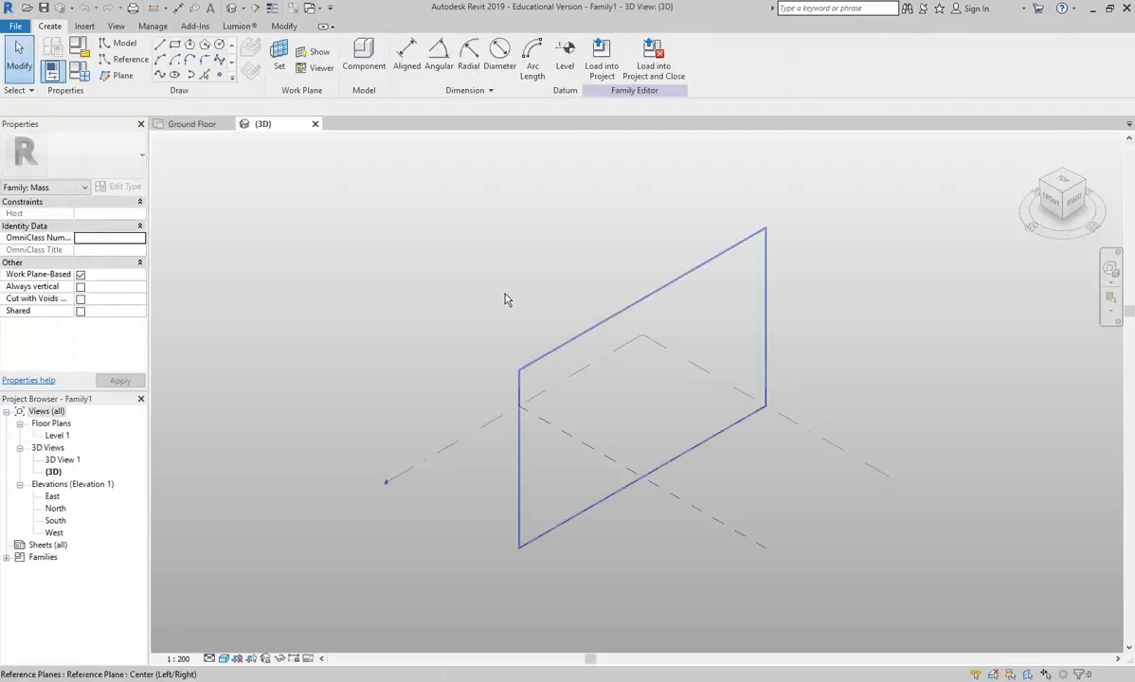
Step: Draw a chain of five straight model lines on Level 1 around the reference plane intersection, the first about 20000 mm and the second about 16000 mm long
scroll(644, 488, up, 5)
middle_drag(585, 438, 557, 443)
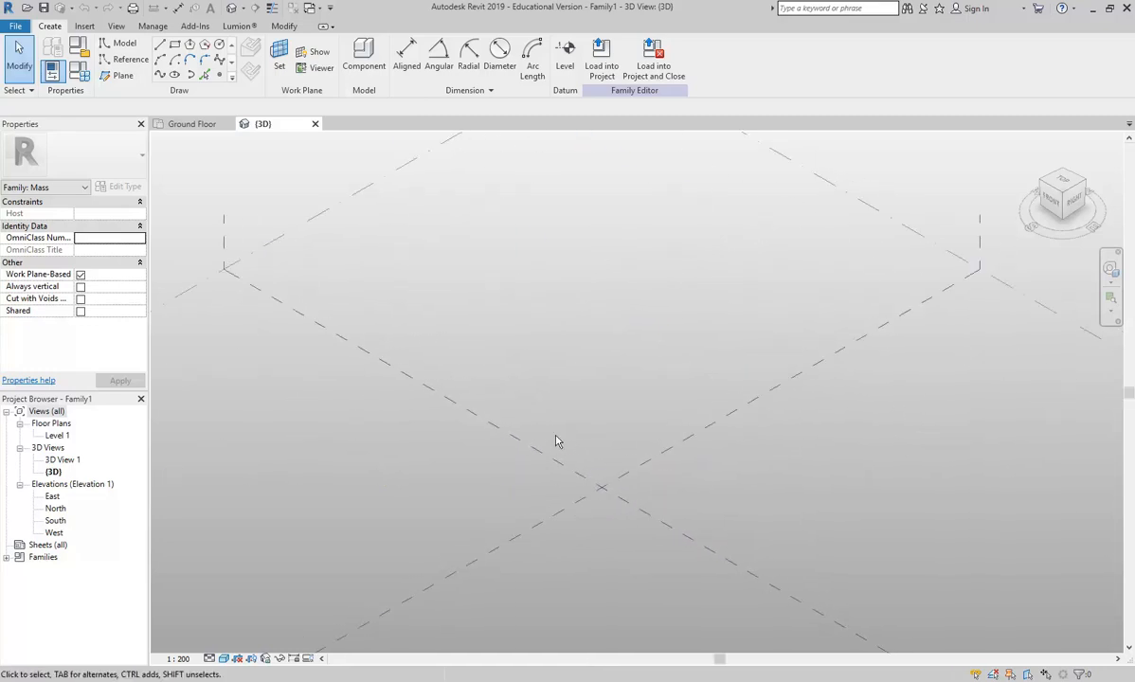
scroll(630, 259, down, 3)
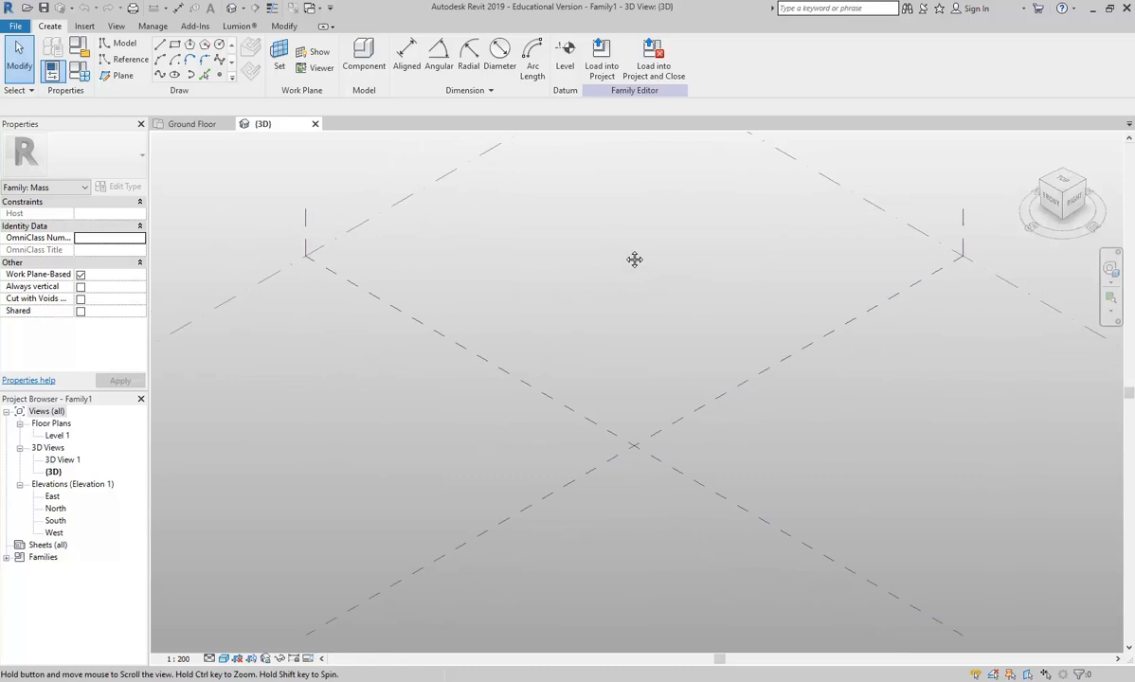
click(160, 46)
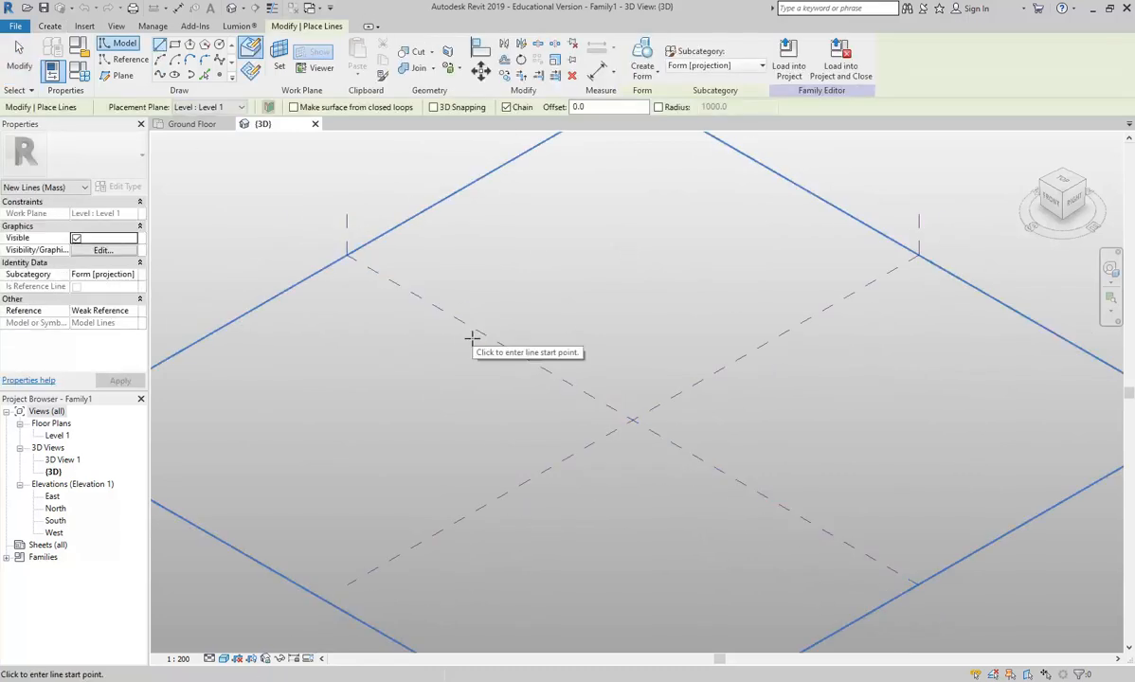
click(488, 440)
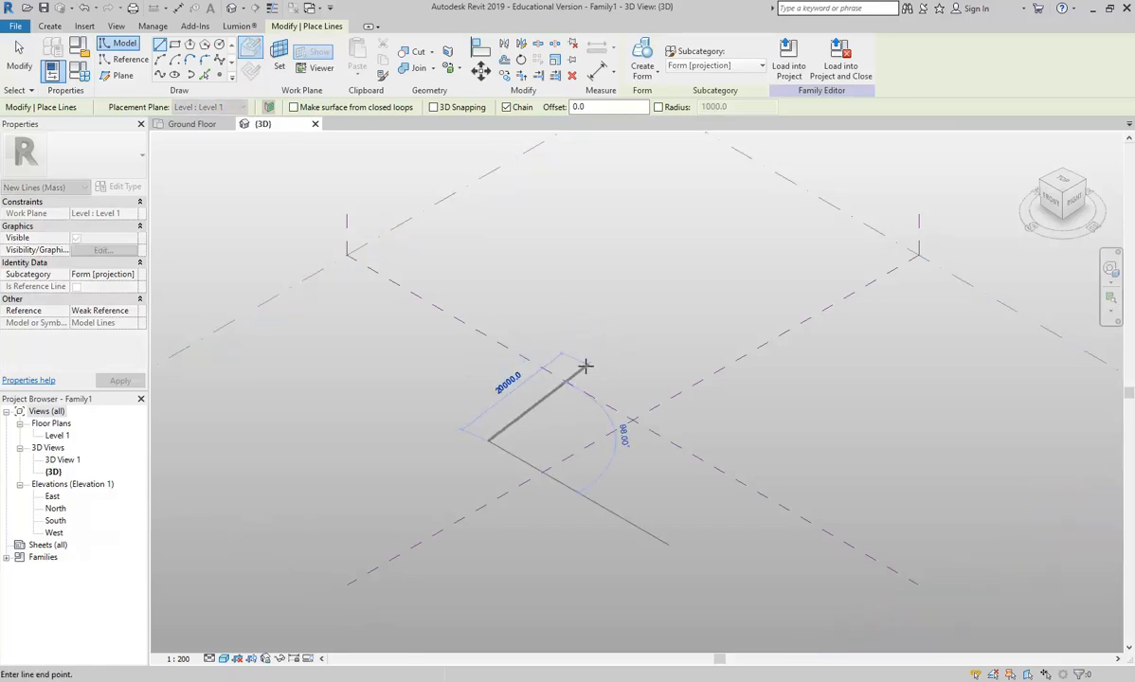
click(586, 366)
click(702, 401)
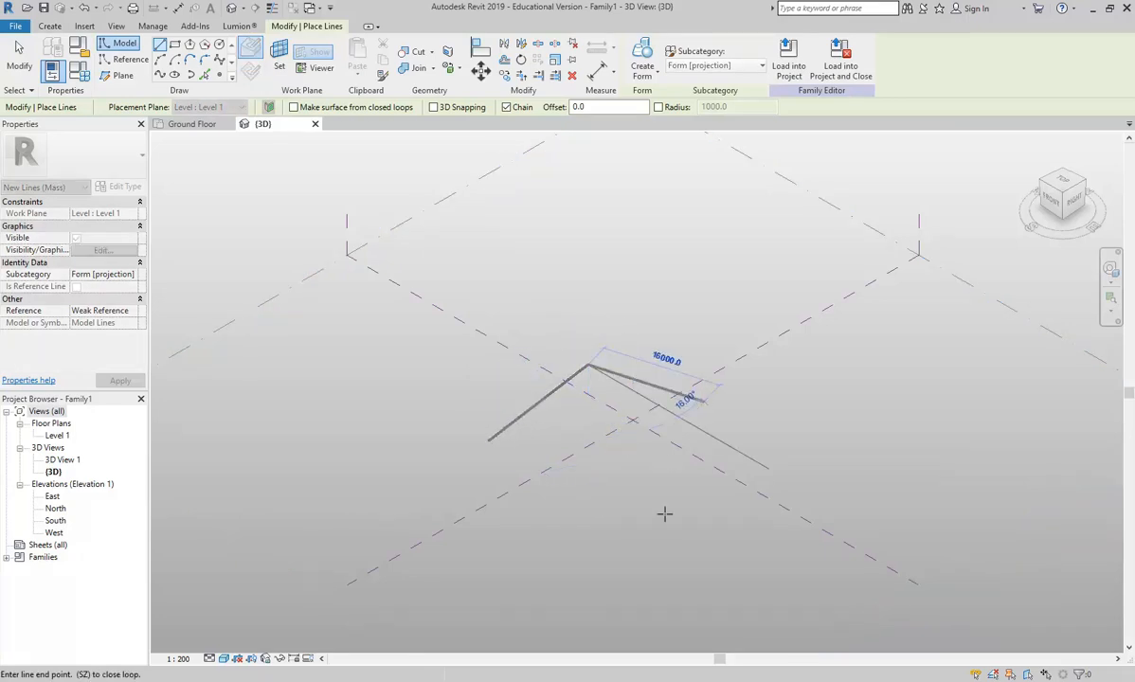
click(653, 481)
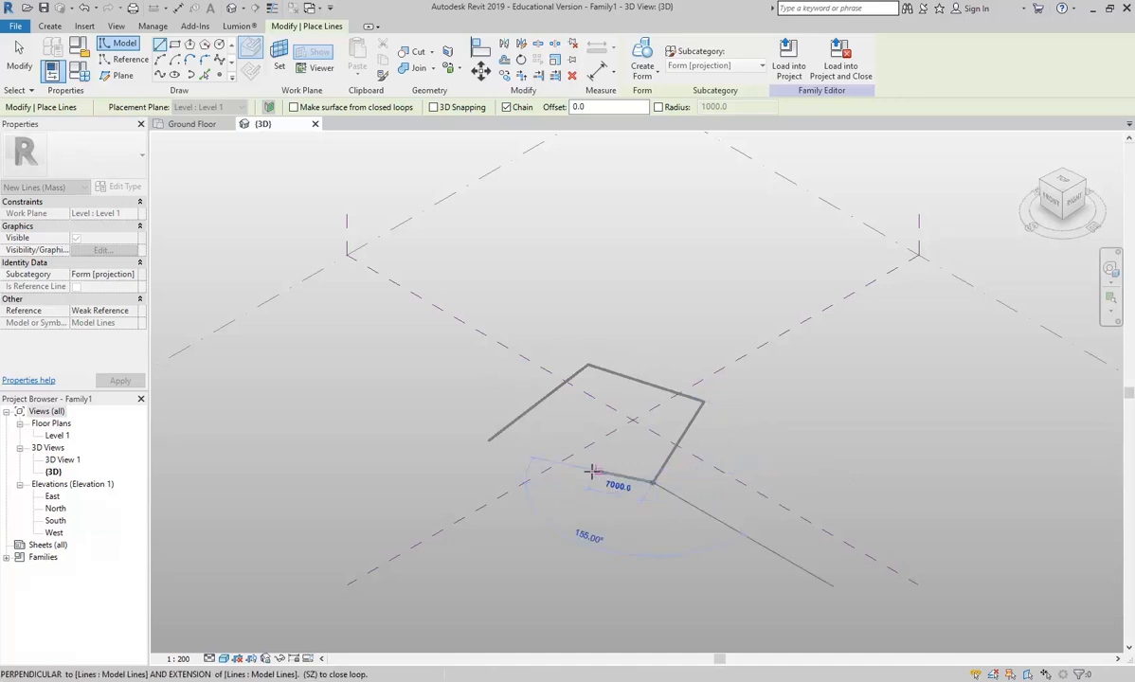
click(591, 469)
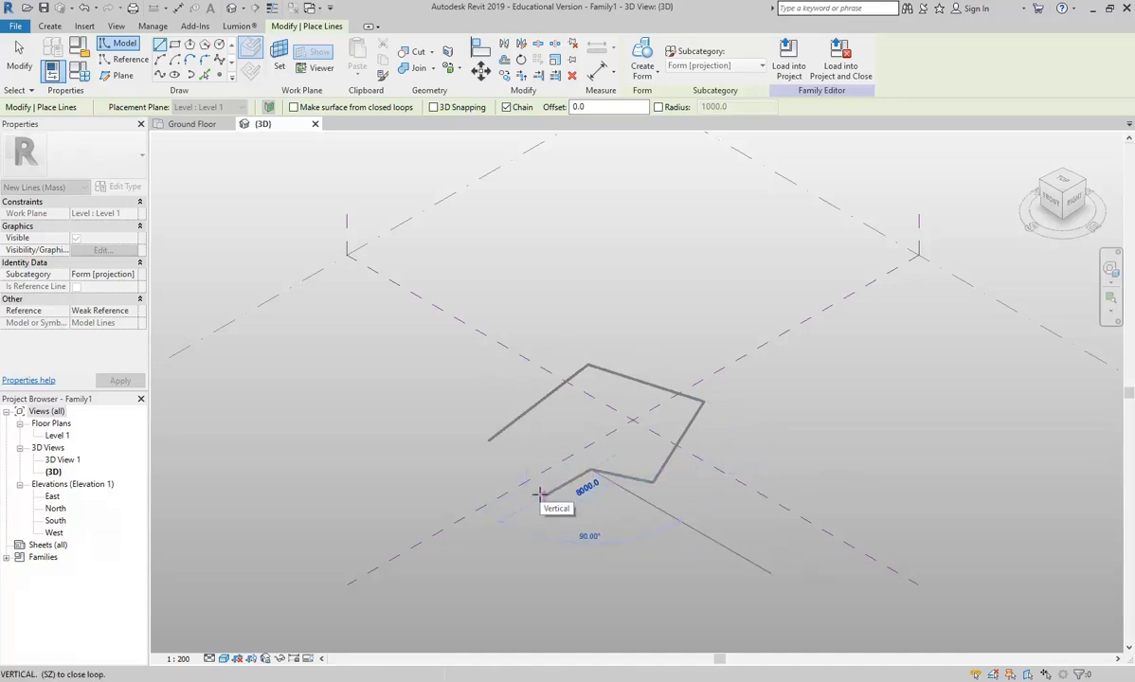
scroll(464, 475, up, 3)
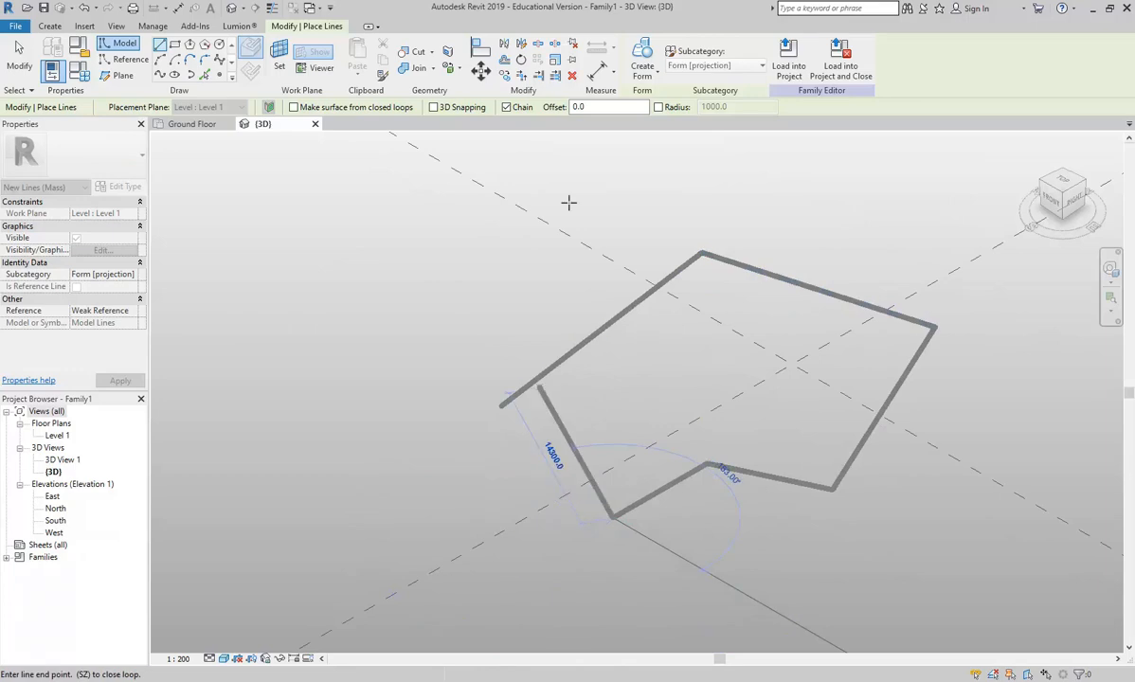
Step: Close the outline with an inward-curving arc of about 11047 mm radius and finish drawing
click(160, 59)
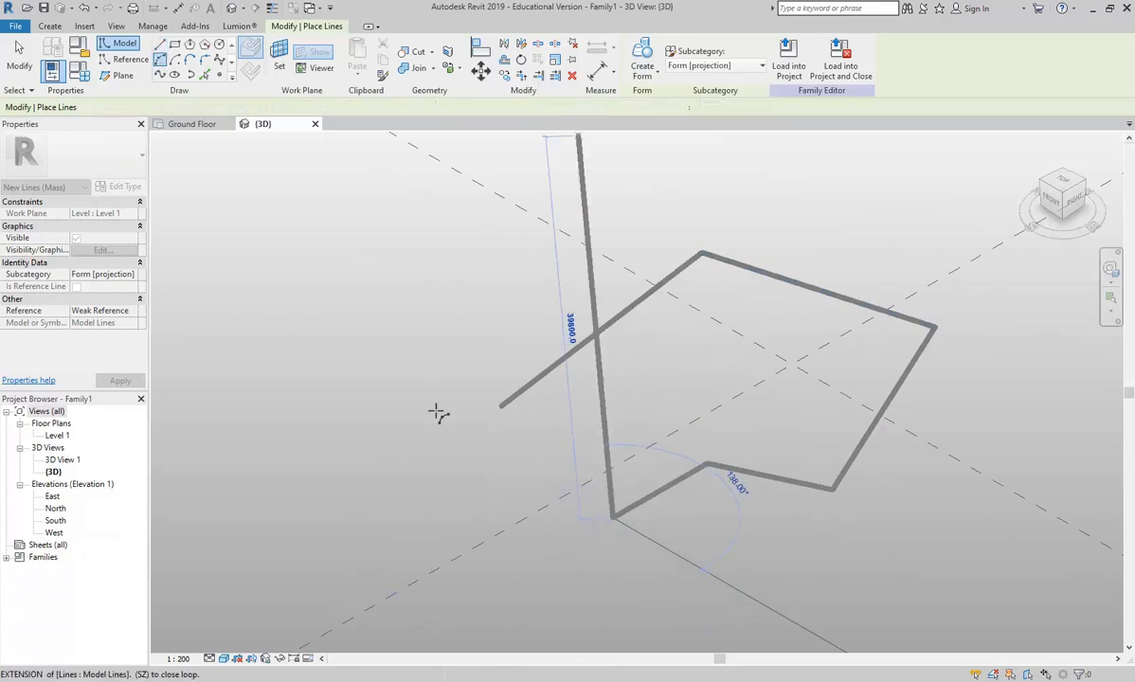
click(500, 405)
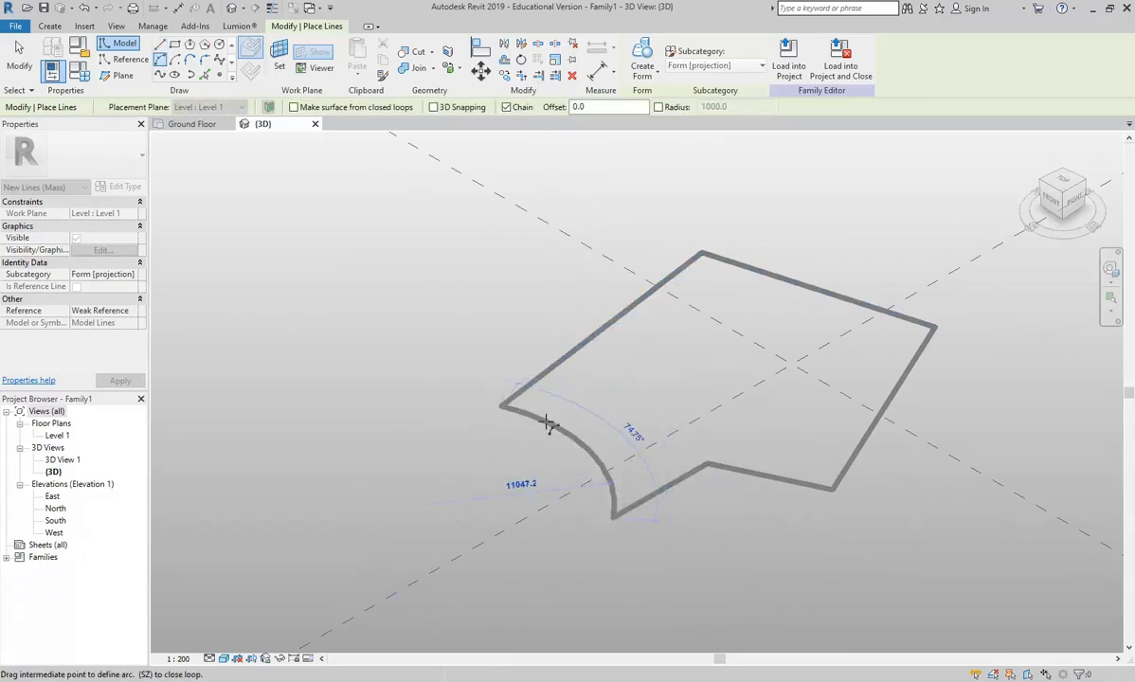
click(545, 421)
right_click(456, 275)
click(469, 281)
scroll(376, 325, down, 2)
scroll(377, 320, down, 1)
middle_drag(385, 329, 429, 351)
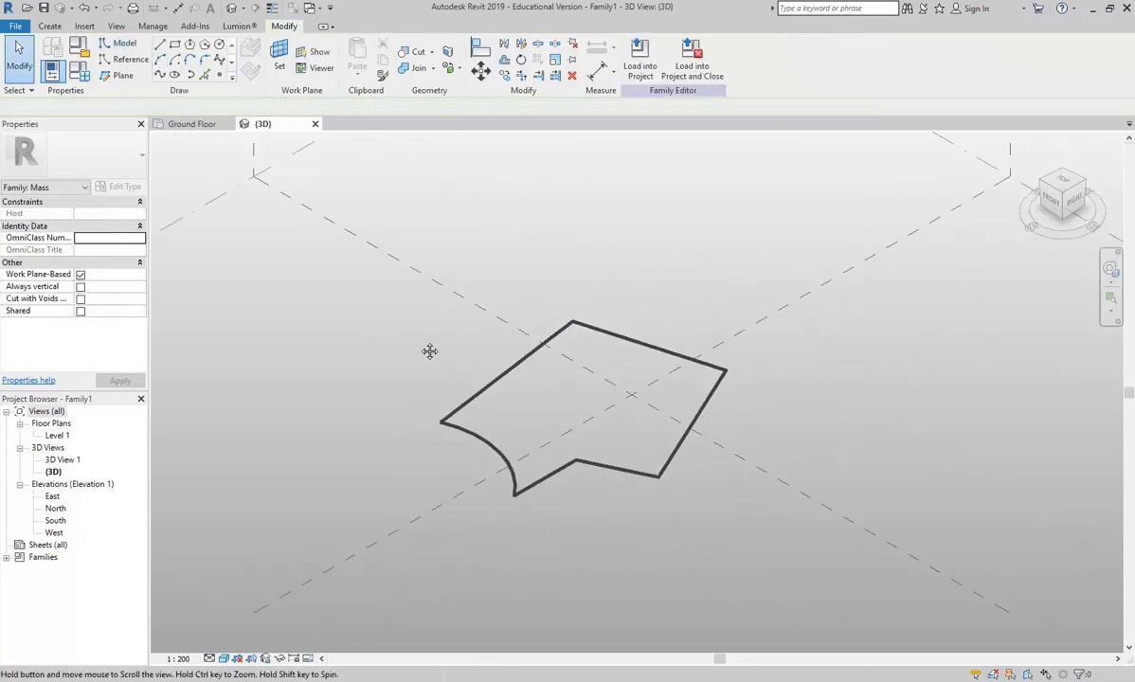
Step: Create a solid form from the closed outline and raise its top face to a height of about 14309 mm
click(518, 456)
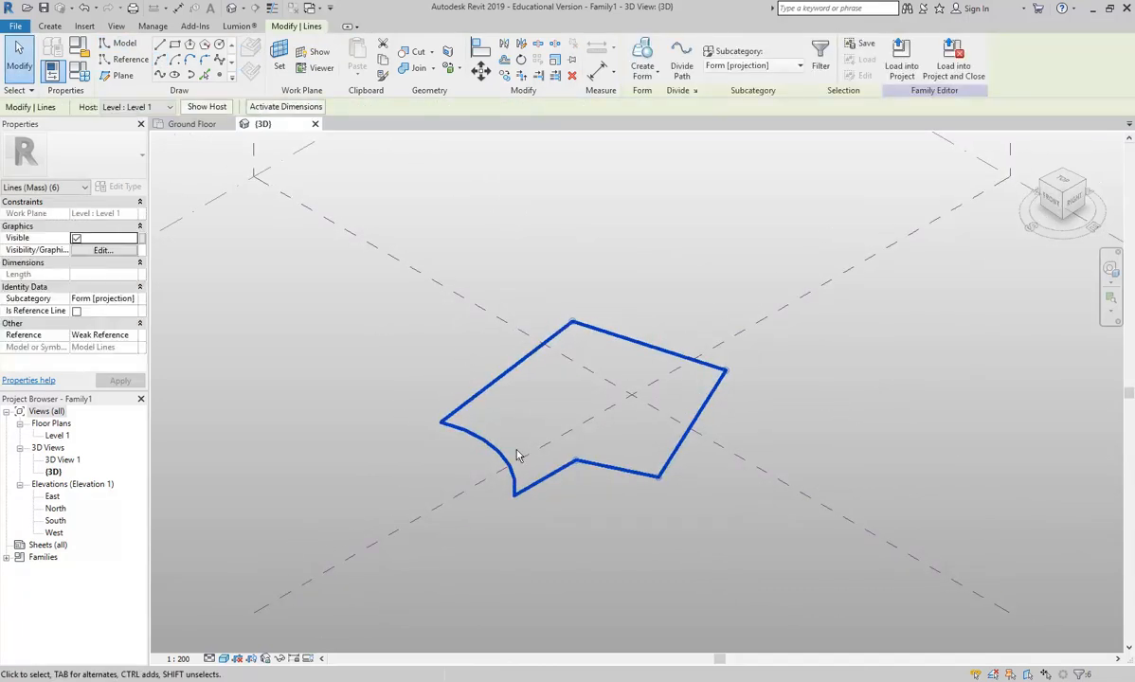
click(644, 50)
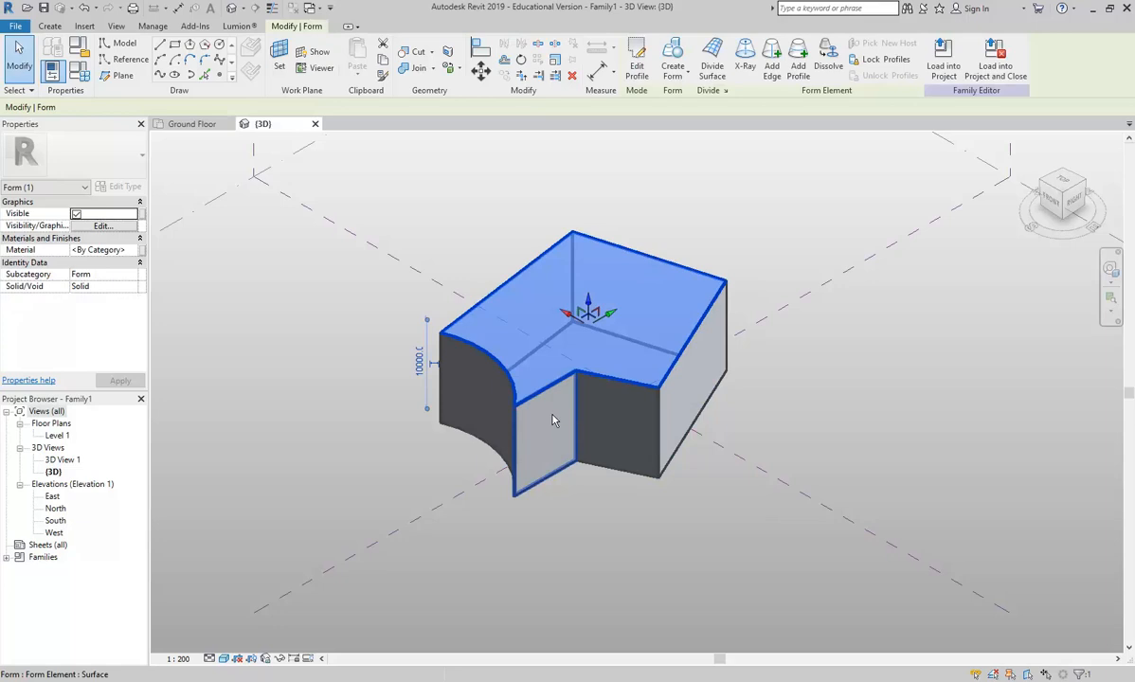
shift+middle_drag(548, 415, 579, 382)
drag(579, 358, 579, 318)
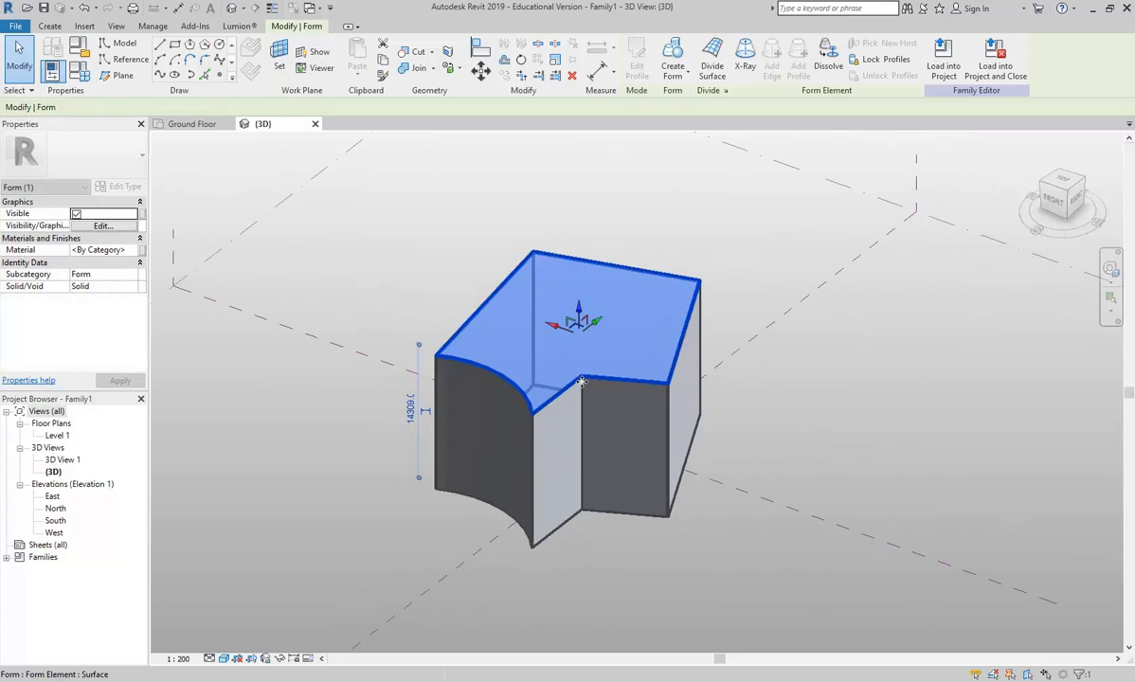
click(812, 397)
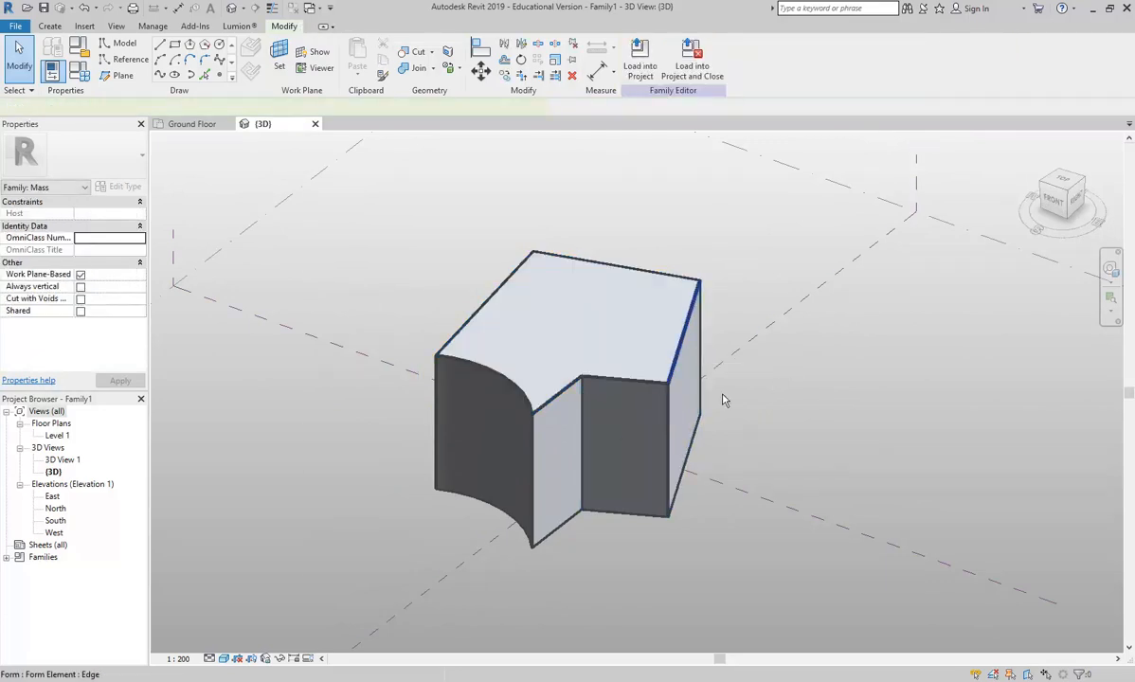
Step: Move the top edge of the flat face opposite the curved one slightly inward, so that the face slopes
click(684, 353)
drag(715, 335, 694, 331)
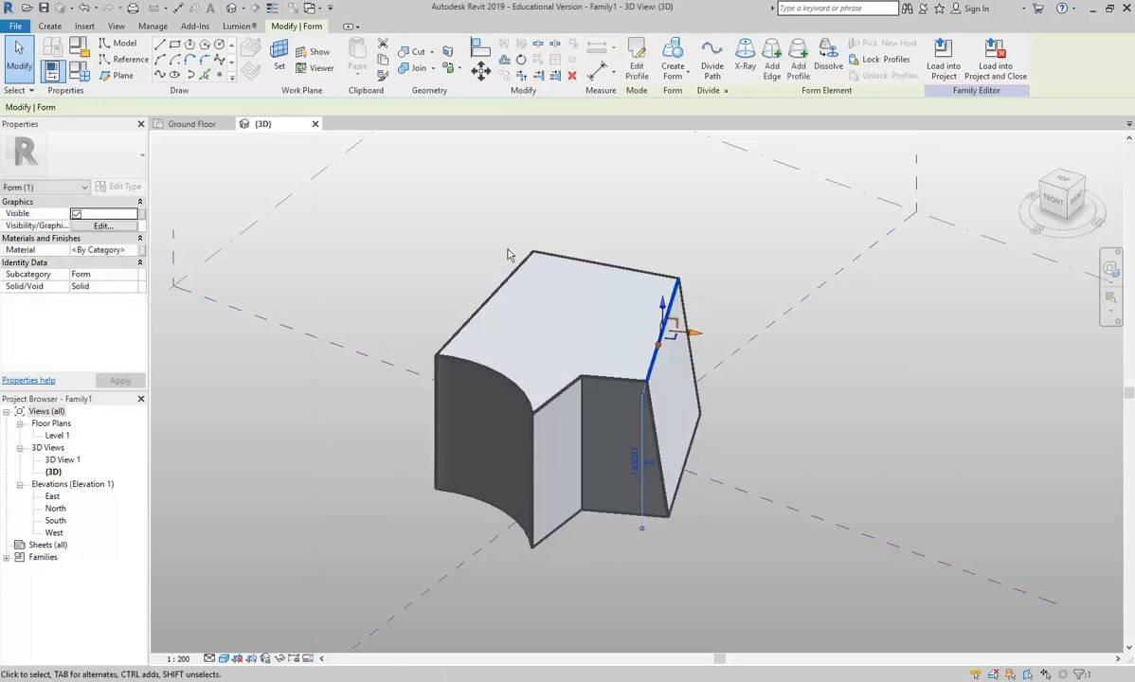
click(483, 230)
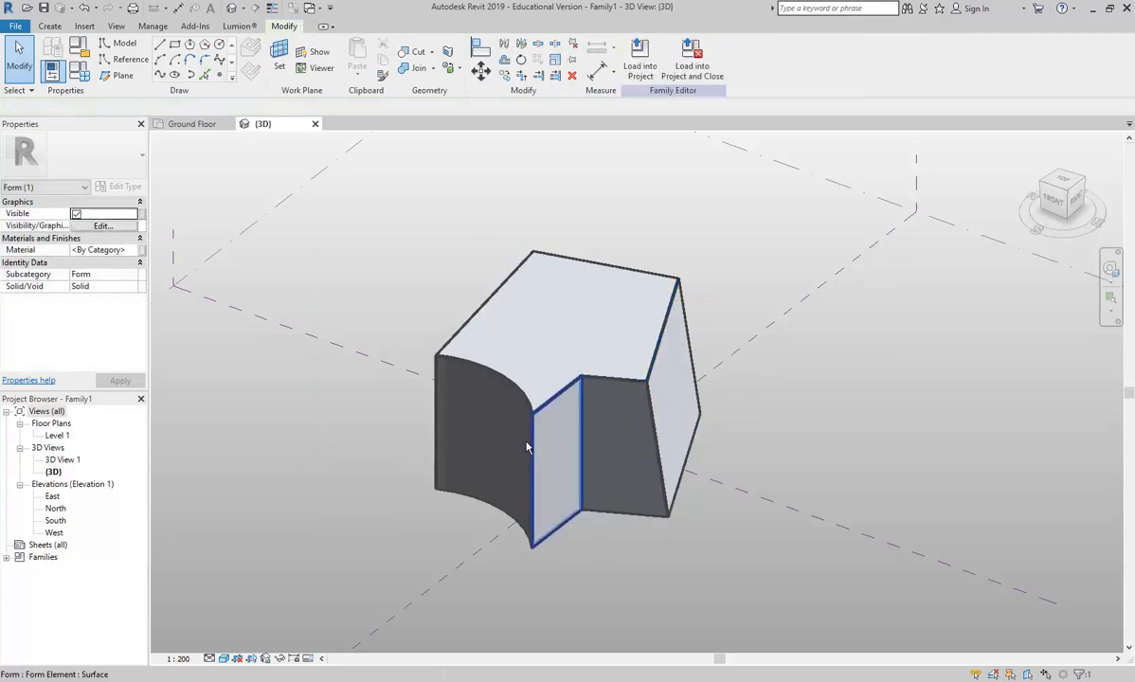
Step: Move the top vertex at the notch's inner corner outward to flatten the notch in the top face
click(580, 378)
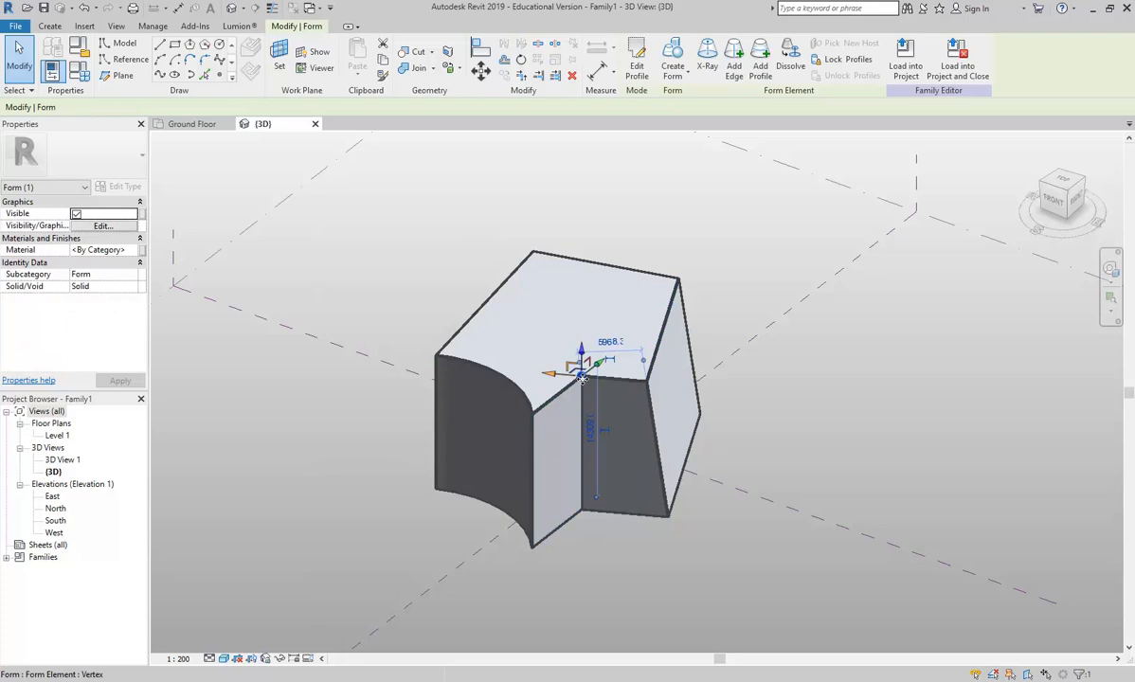
scroll(581, 378, up, 2)
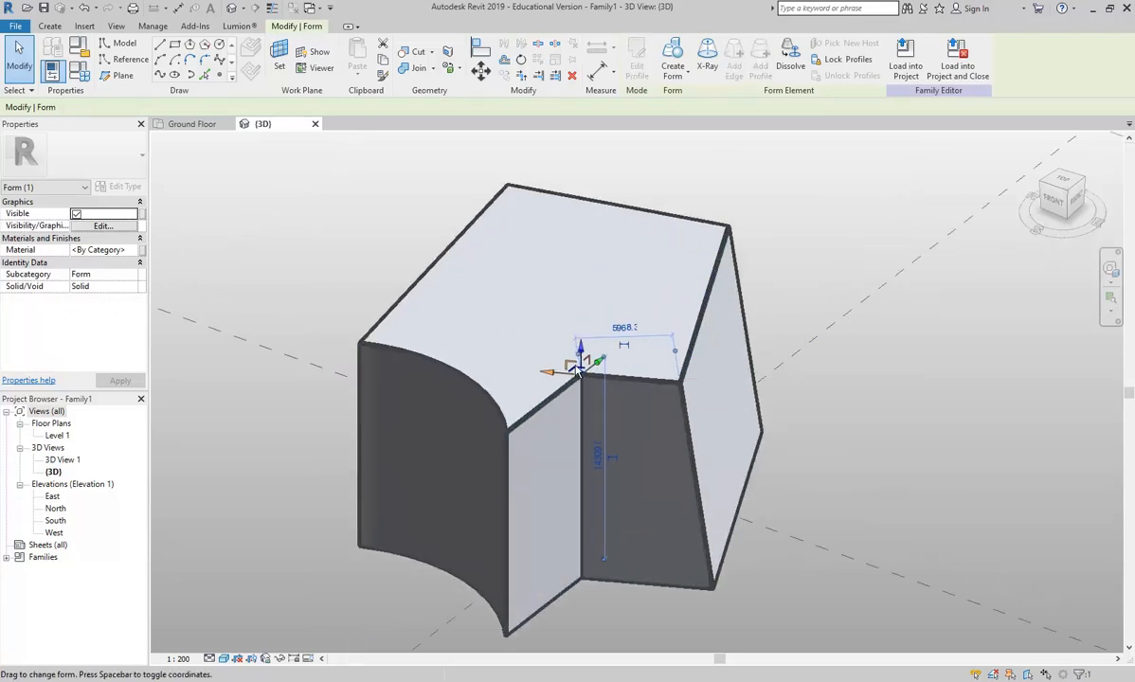
drag(578, 371, 584, 384)
scroll(515, 291, down, 3)
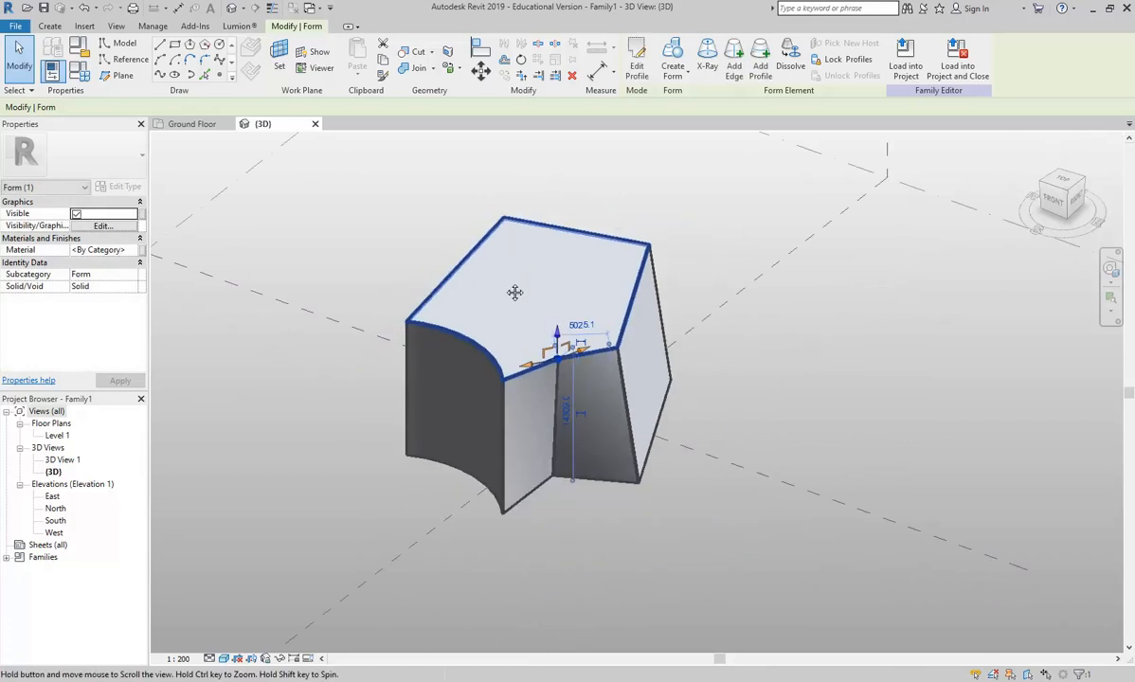
click(342, 235)
Step: Pull the straight top edge of the flat side adjoining the curved face outward, so that side overhangs its base
shift+middle_drag(407, 263, 531, 374)
click(519, 357)
scroll(519, 357, up, 3)
drag(469, 350, 435, 381)
shift+middle_drag(435, 381, 443, 465)
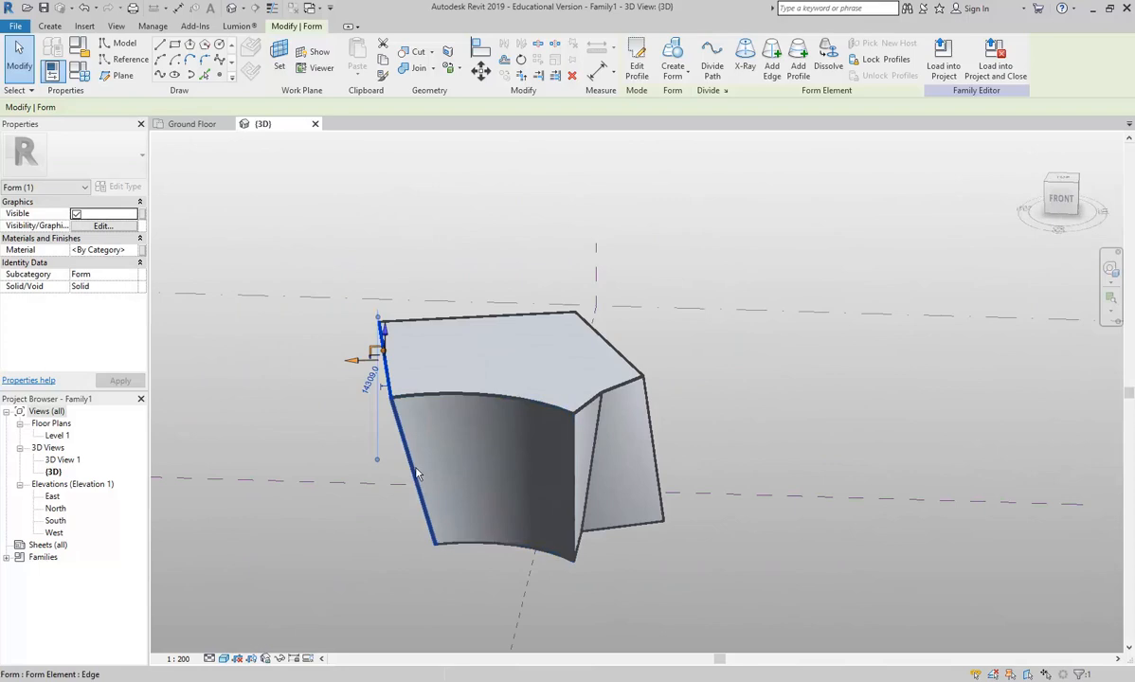
click(347, 251)
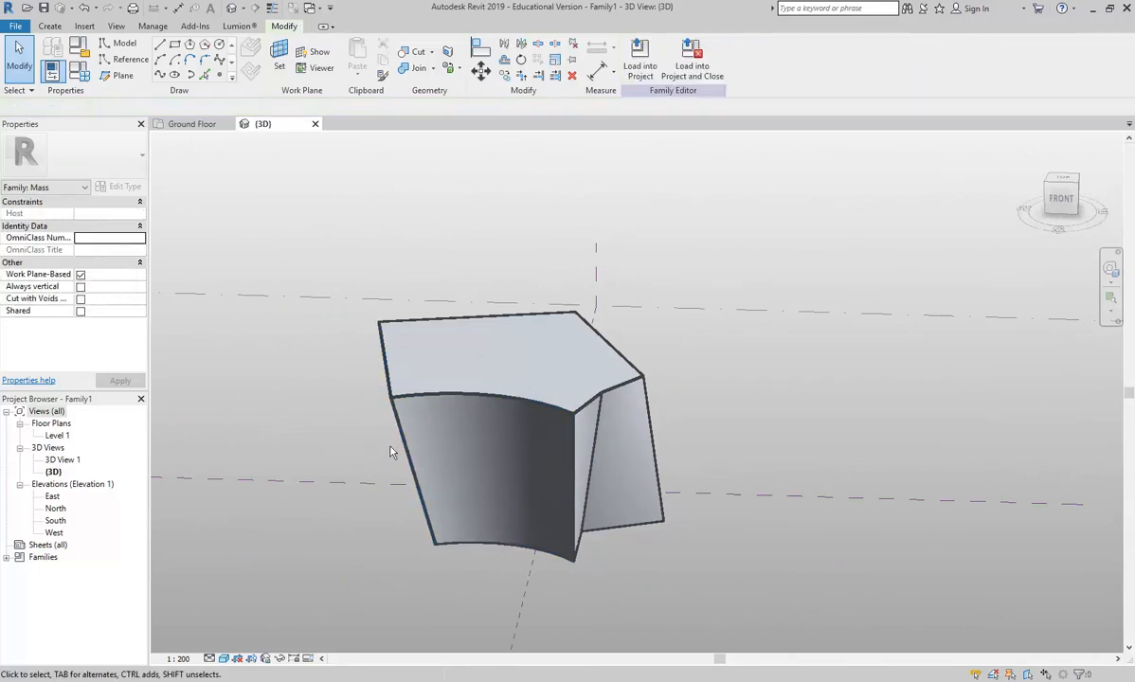
Step: Select the whole form and add a profile to it at about mid-height
key(Tab)
click(473, 372)
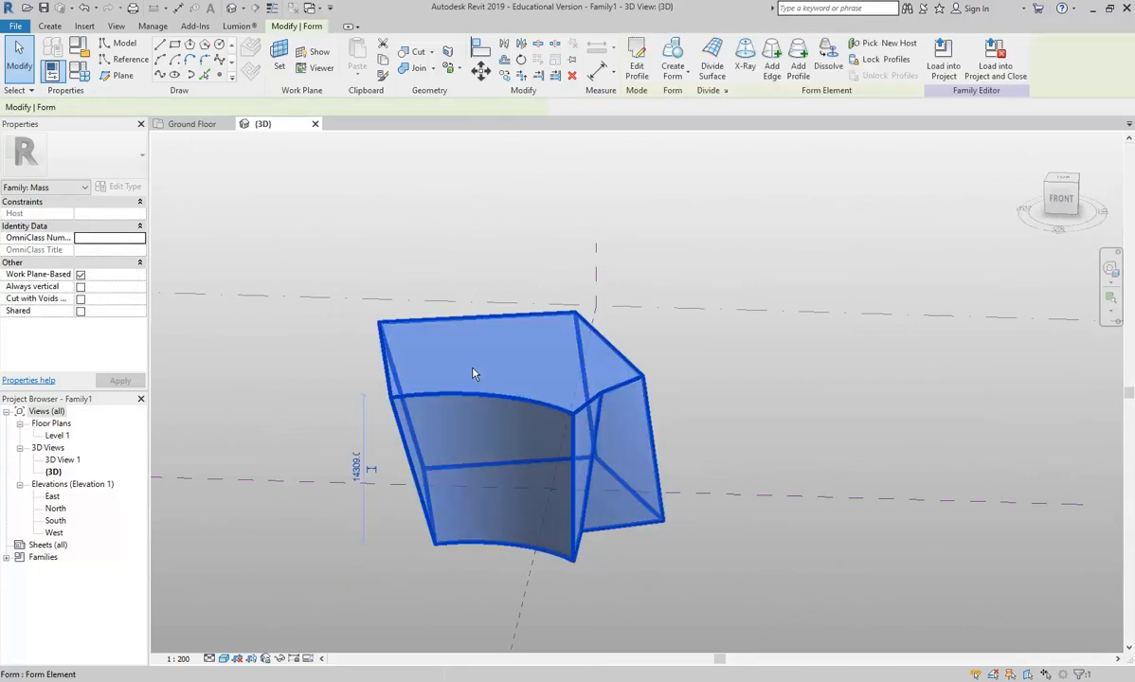
key(Escape)
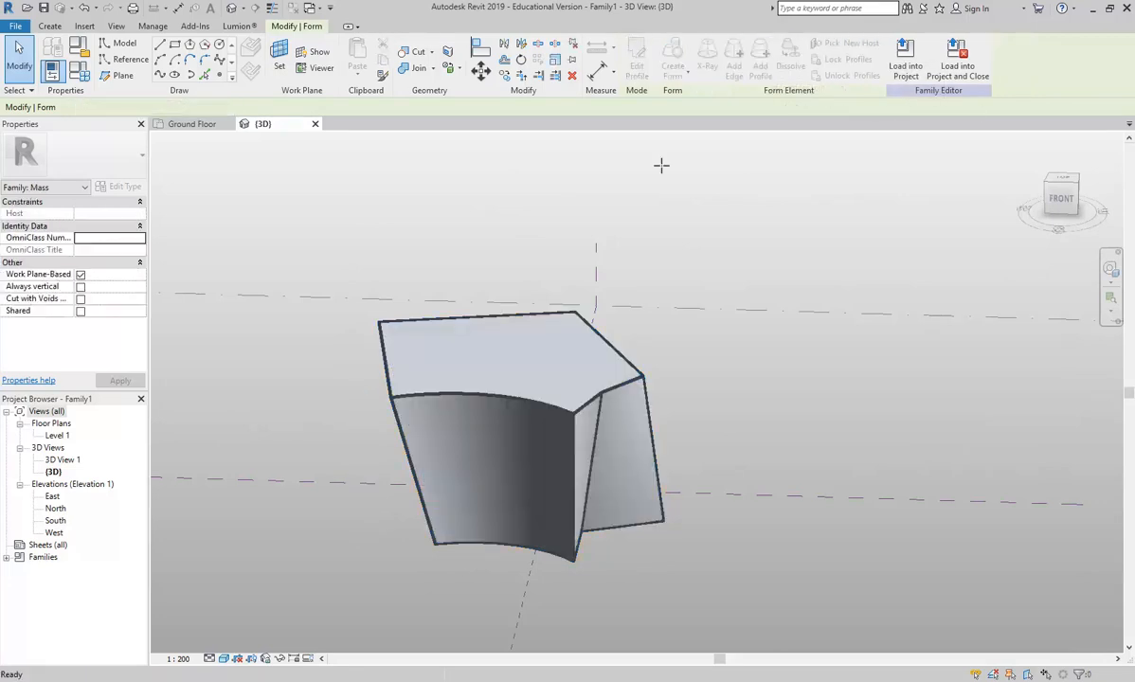
click(413, 463)
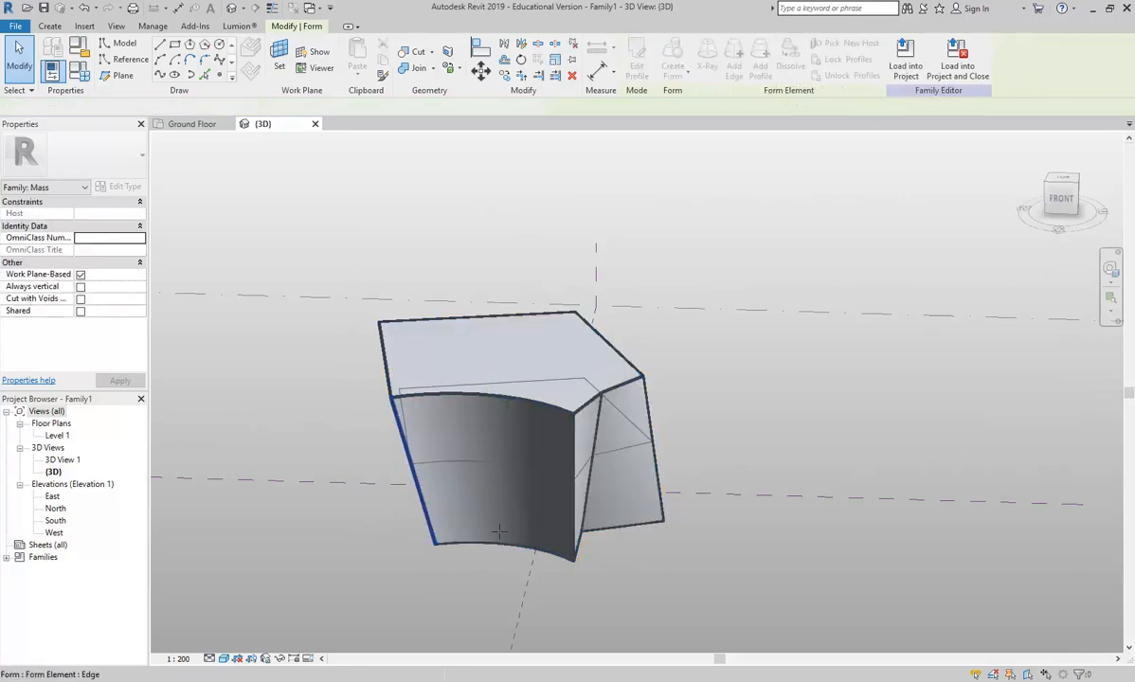
click(521, 578)
Step: Pull the added profile's arc on the curved face outward so the face bulges at mid-height
click(413, 476)
scroll(413, 477, up, 3)
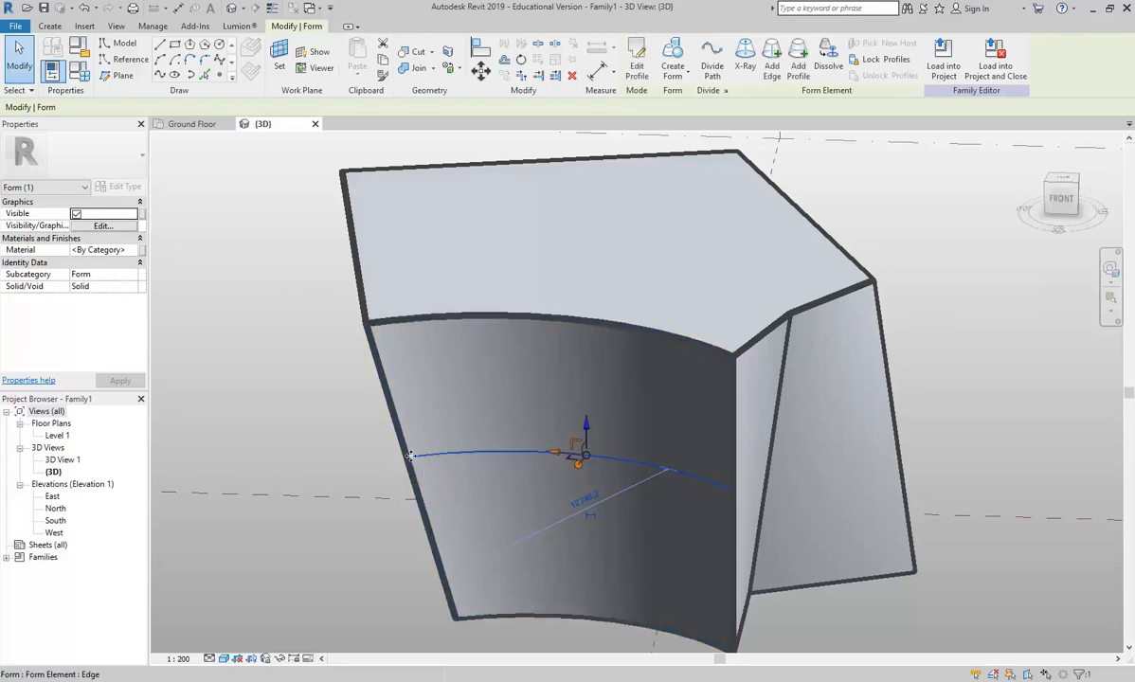
key(Tab)
key(Tab)
key(Tab)
click(466, 458)
click(466, 455)
drag(580, 466, 557, 489)
scroll(561, 408, down, 2)
shift+middle_drag(587, 451, 484, 510)
drag(449, 458, 418, 457)
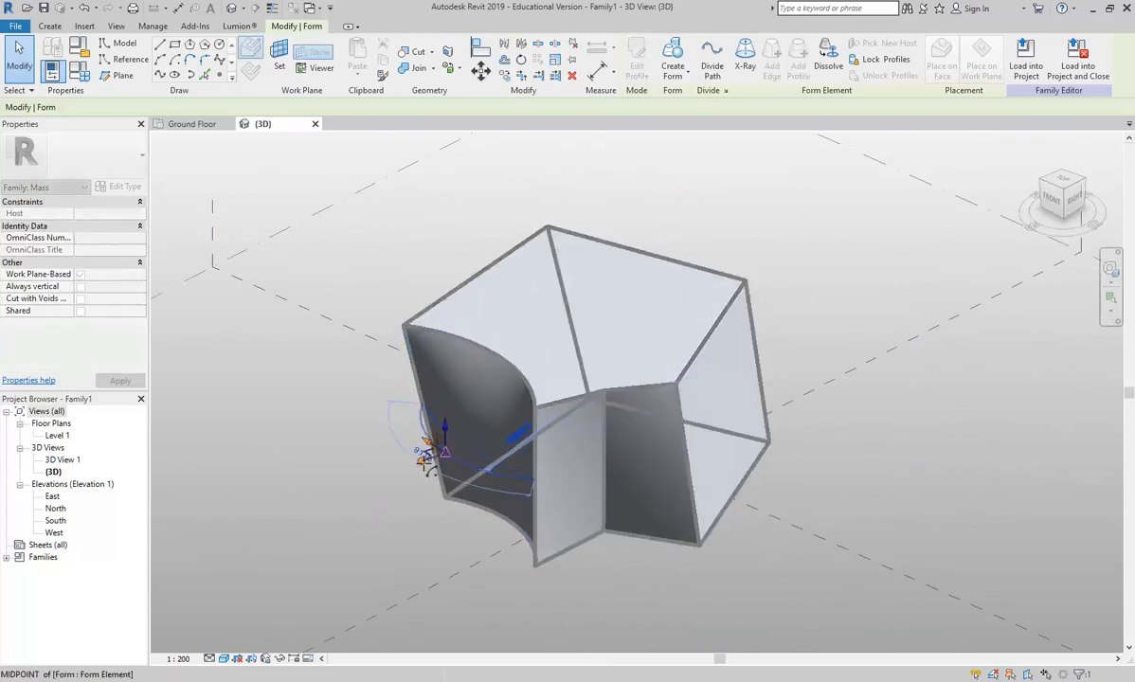
Step: Push the bulging mid-height arc slightly back inward, deselect it and inspect the reshaped form from several sides
shift+middle_drag(375, 479, 855, 526)
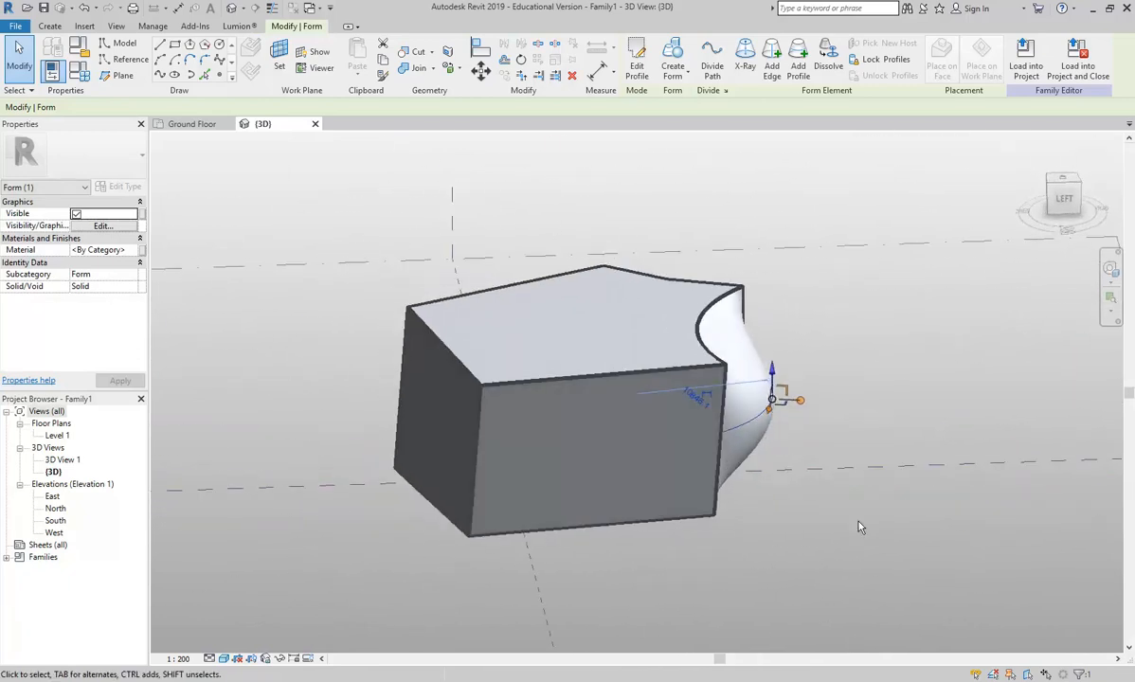
scroll(805, 455, up, 3)
drag(778, 396, 748, 391)
shift+middle_drag(857, 436, 744, 441)
click(861, 420)
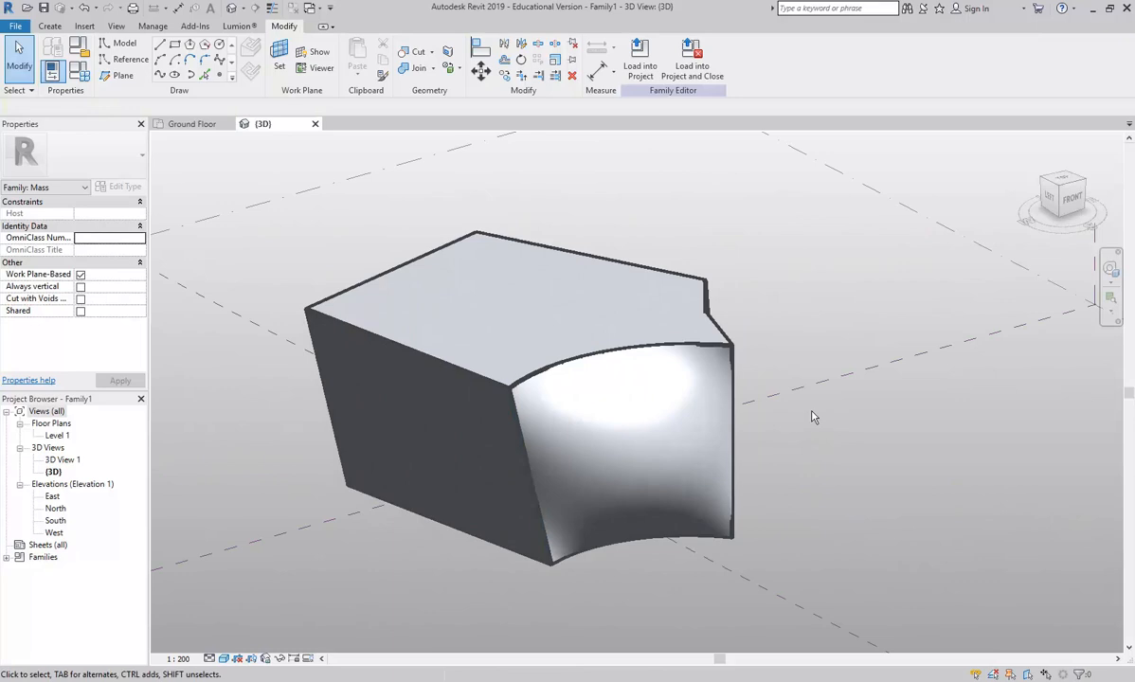
shift+middle_drag(661, 474, 672, 587)
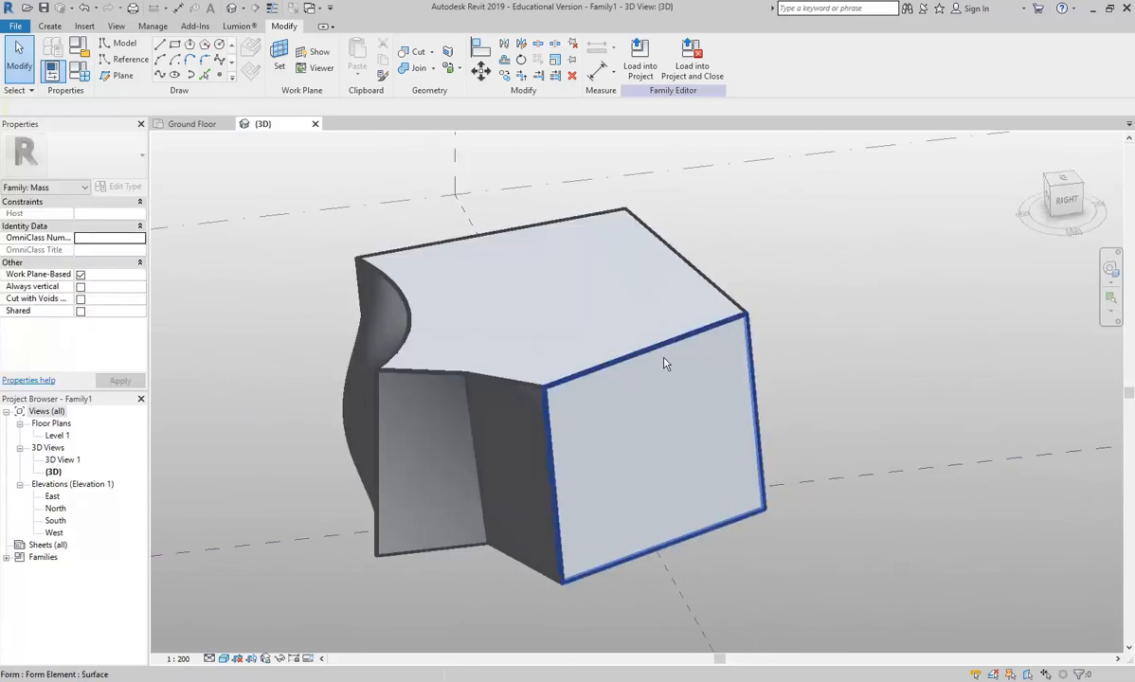
Step: Raise the top corner vertex at the far end of the flat side's upper edge, then deselect it and inspect the sloping top
shift+middle_drag(773, 390, 696, 375)
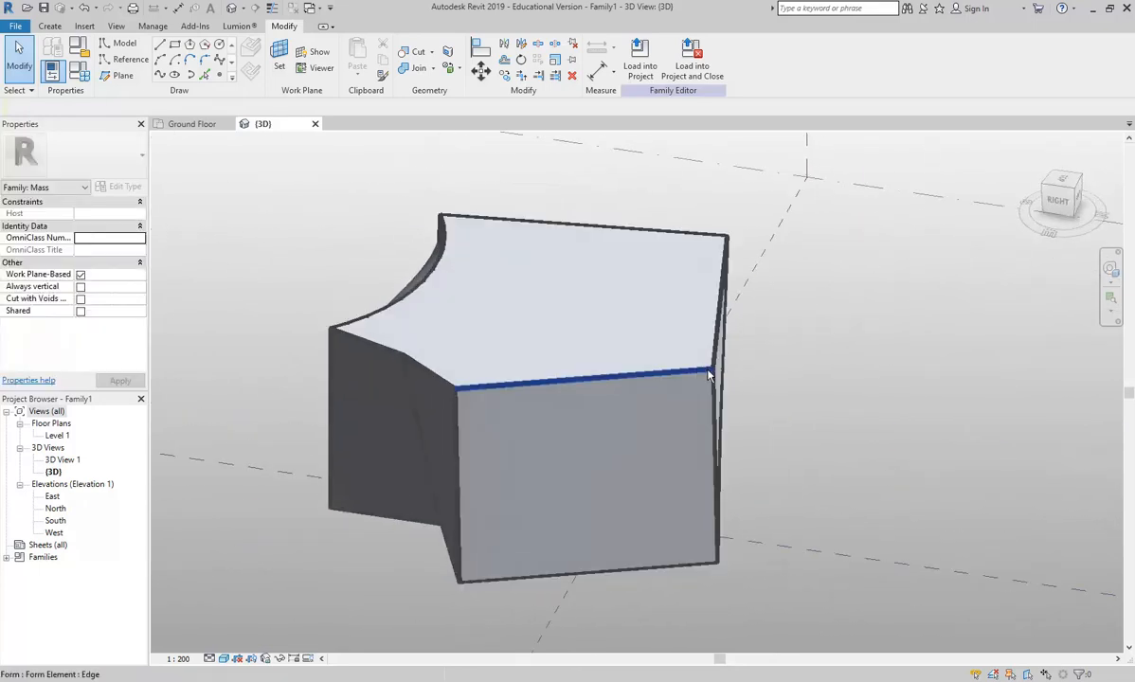
click(699, 391)
shift+middle_drag(843, 304, 904, 304)
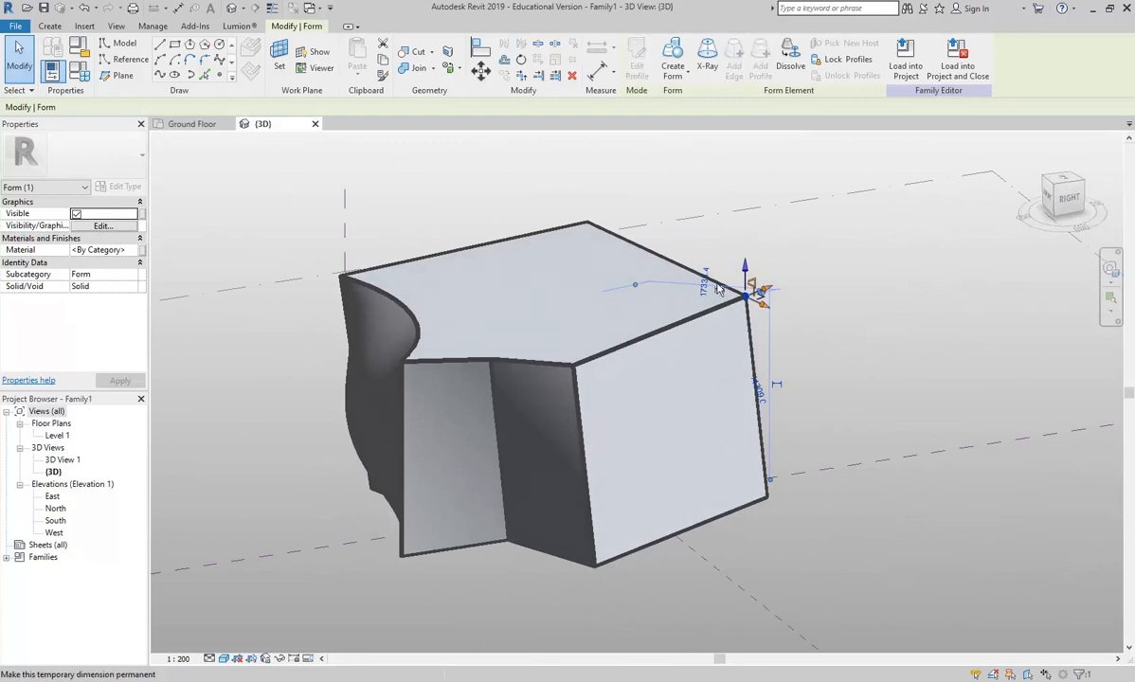
drag(748, 284, 754, 241)
click(894, 368)
shift+middle_drag(894, 368, 628, 481)
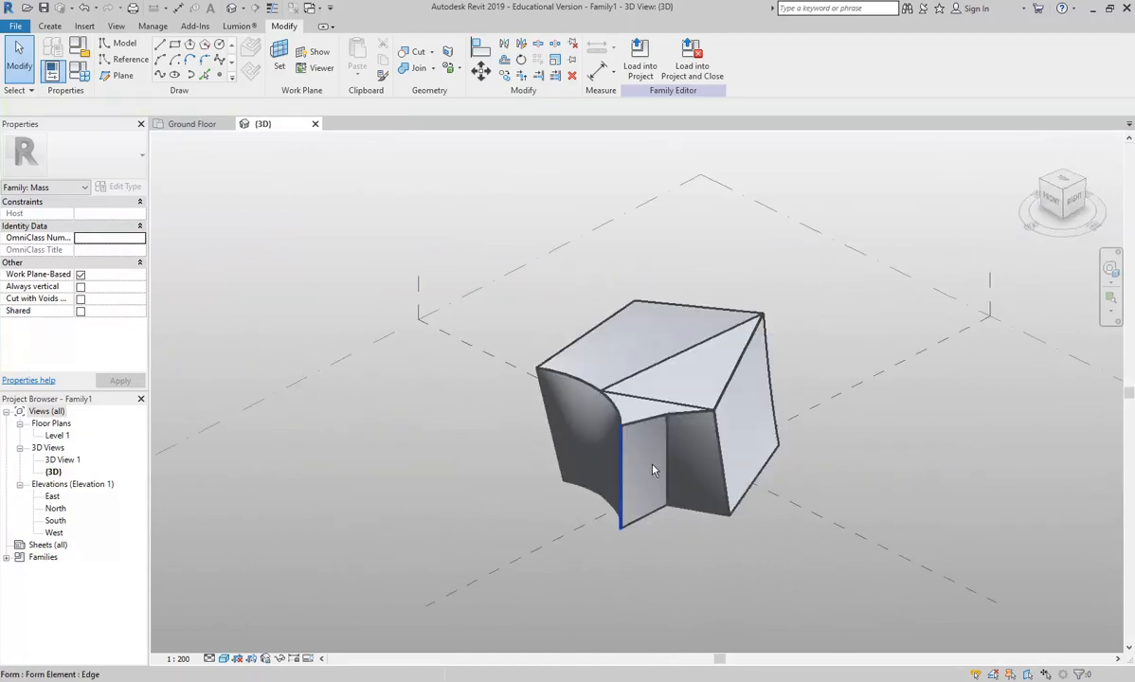
scroll(591, 534, up, 2)
middle_drag(582, 527, 589, 458)
scroll(526, 496, up, 1)
middle_drag(527, 497, 518, 544)
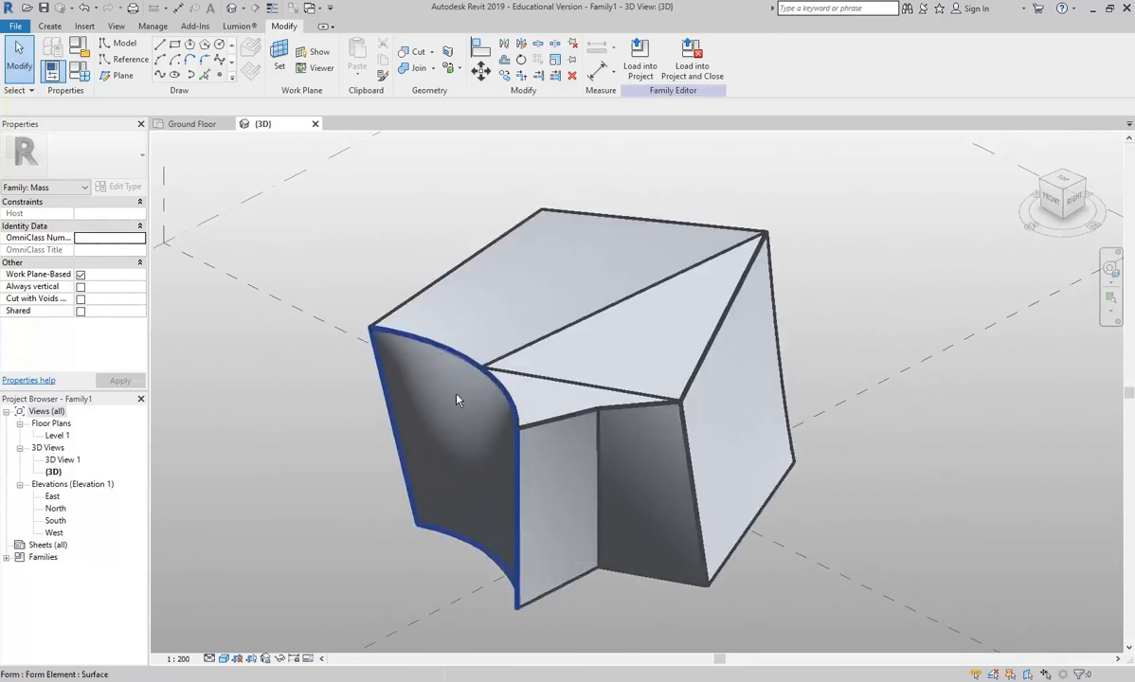
middle_drag(472, 372, 485, 391)
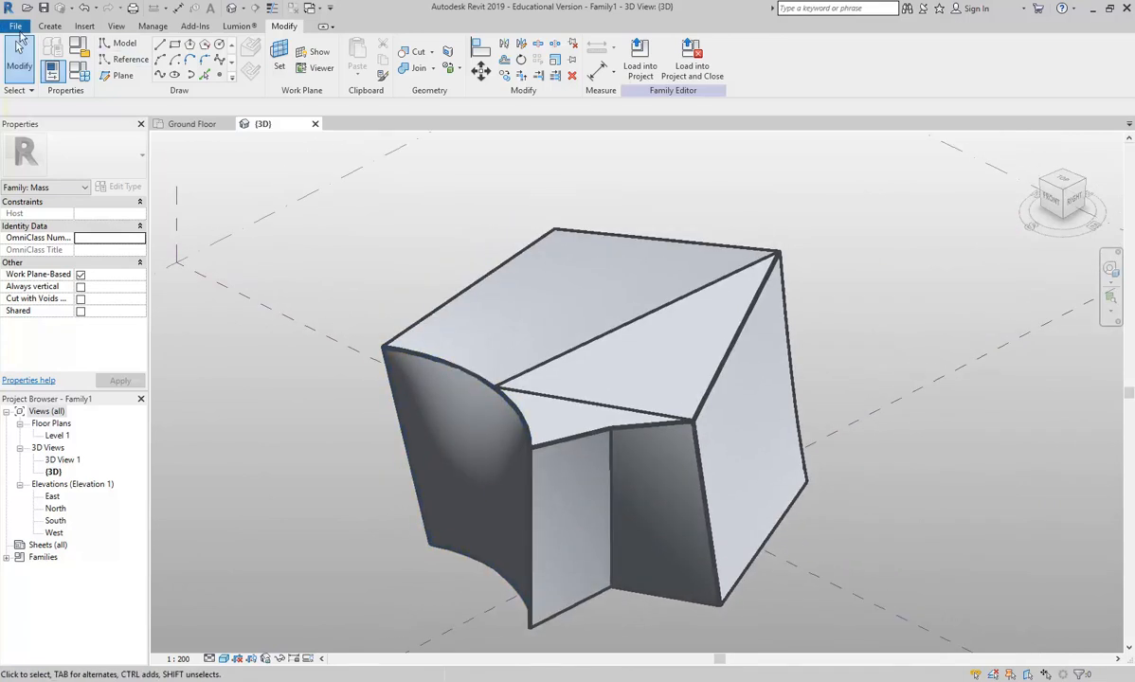
Step: Start saving the current model as a family file and browse to the 2019 folder
click(15, 27)
mouse_move(49, 184)
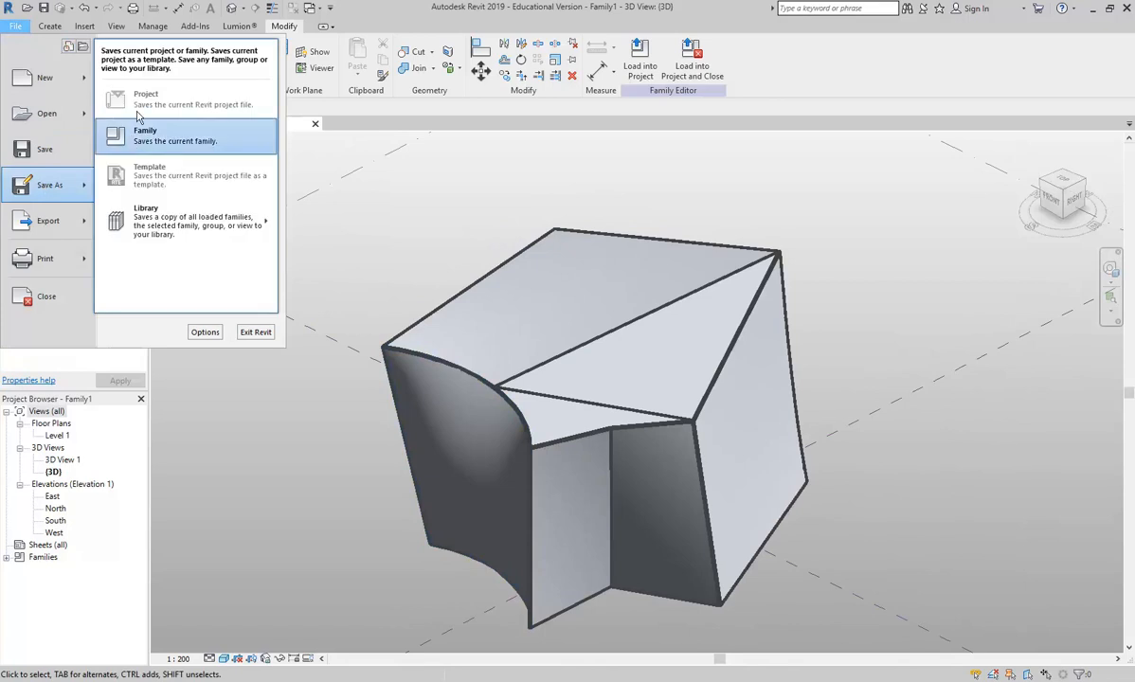
click(144, 138)
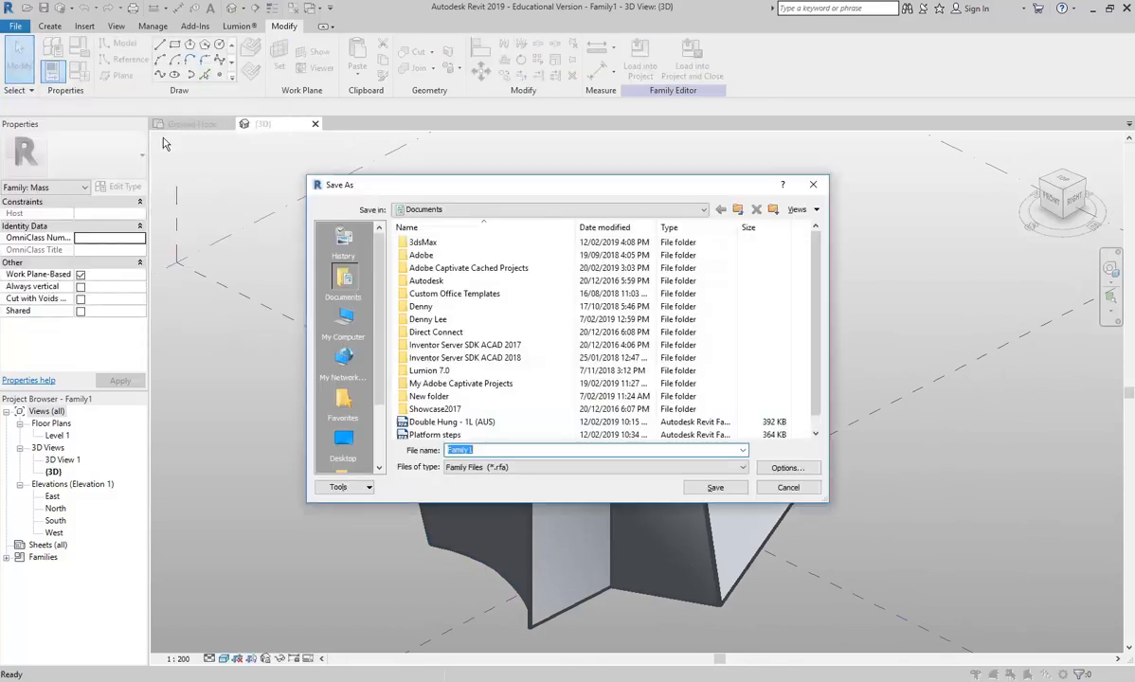
click(473, 211)
click(492, 325)
double_click(426, 359)
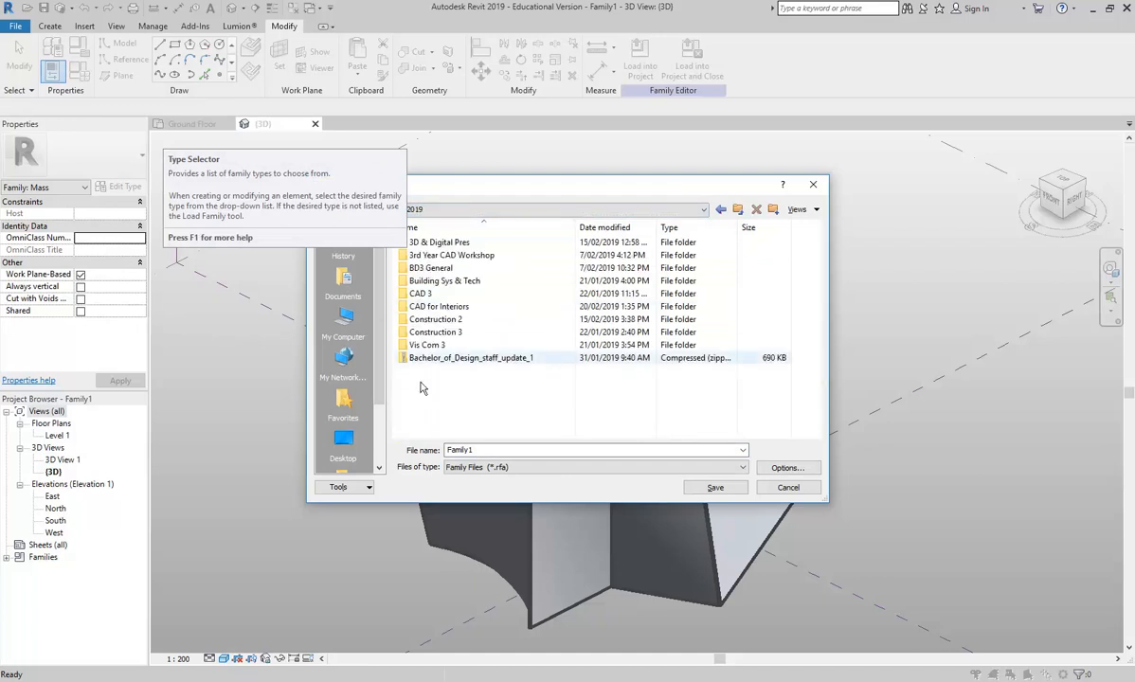
Step: Create a new folder named VC3 inside the 2019 folder and open it
right_click(434, 389)
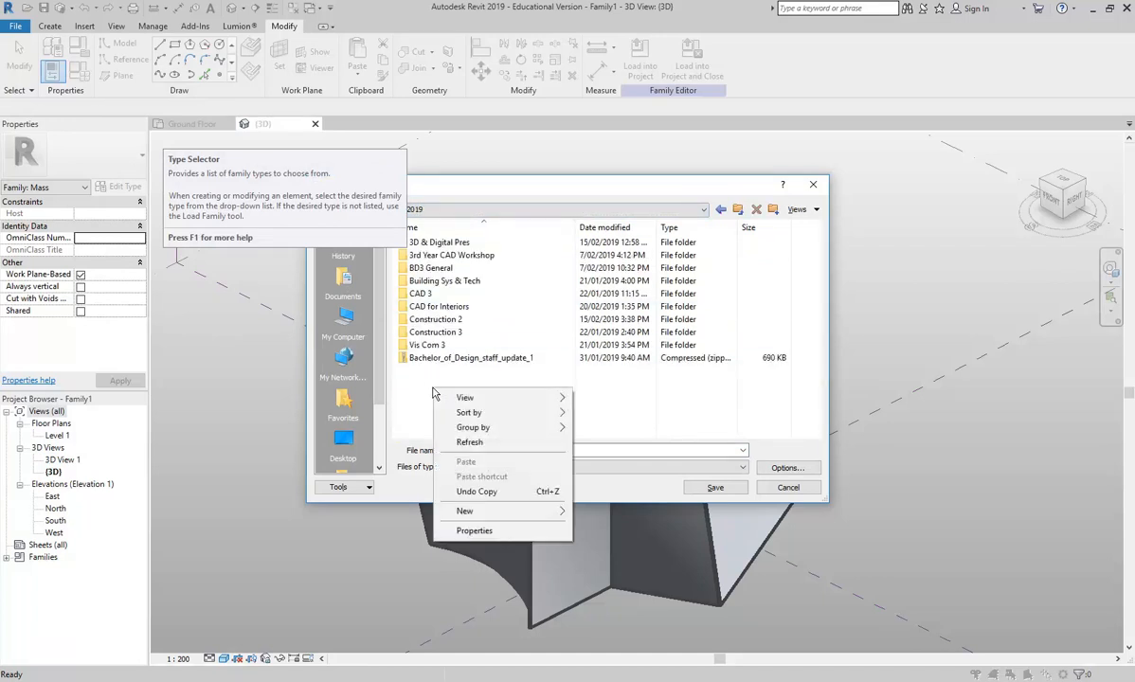
click(603, 513)
text(VC3)
key(Return)
key(Return)
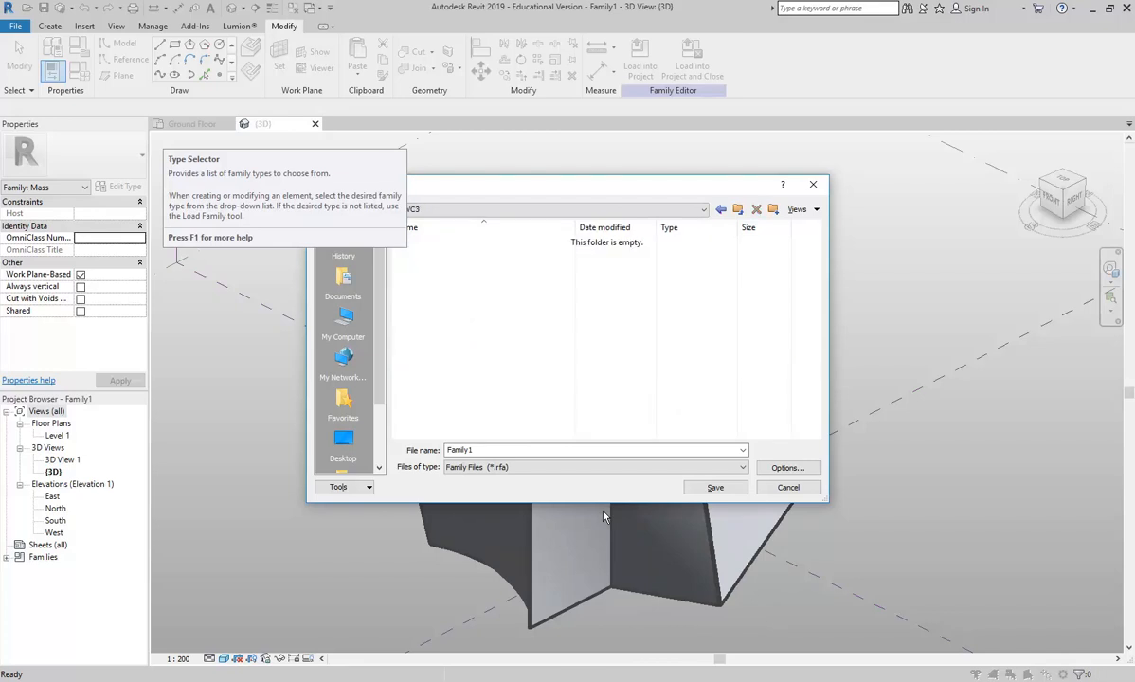
Step: Name the family file Demo-mass and save it in the VC3 folder
double_click(550, 449)
text(Demo-)
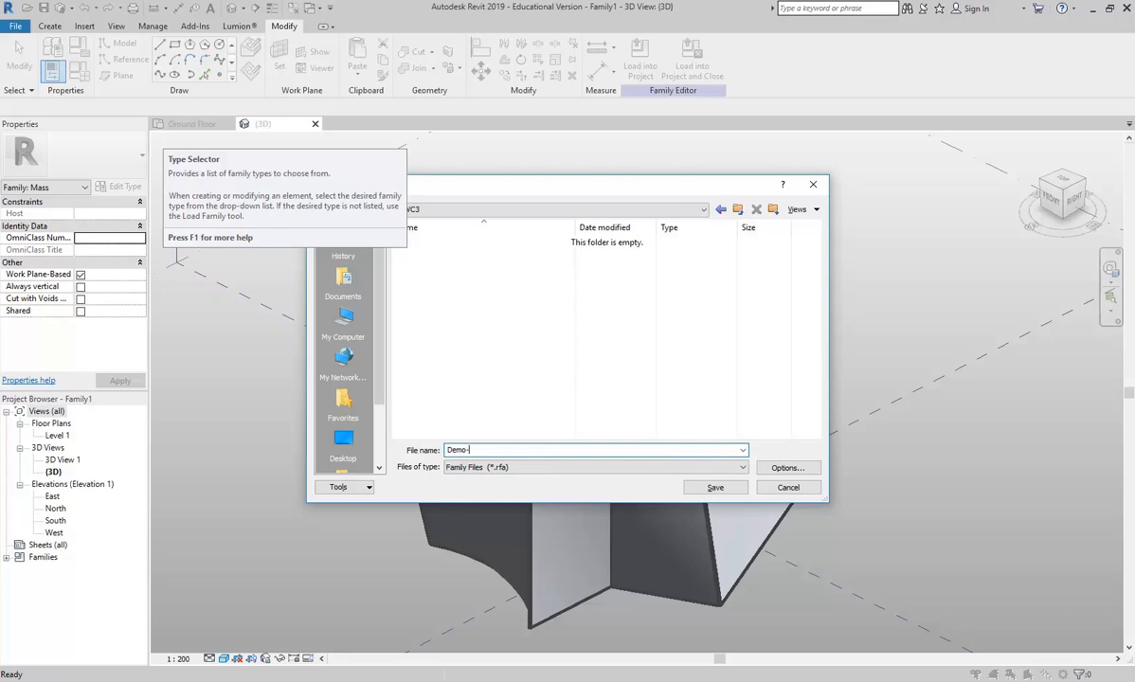
key(Return)
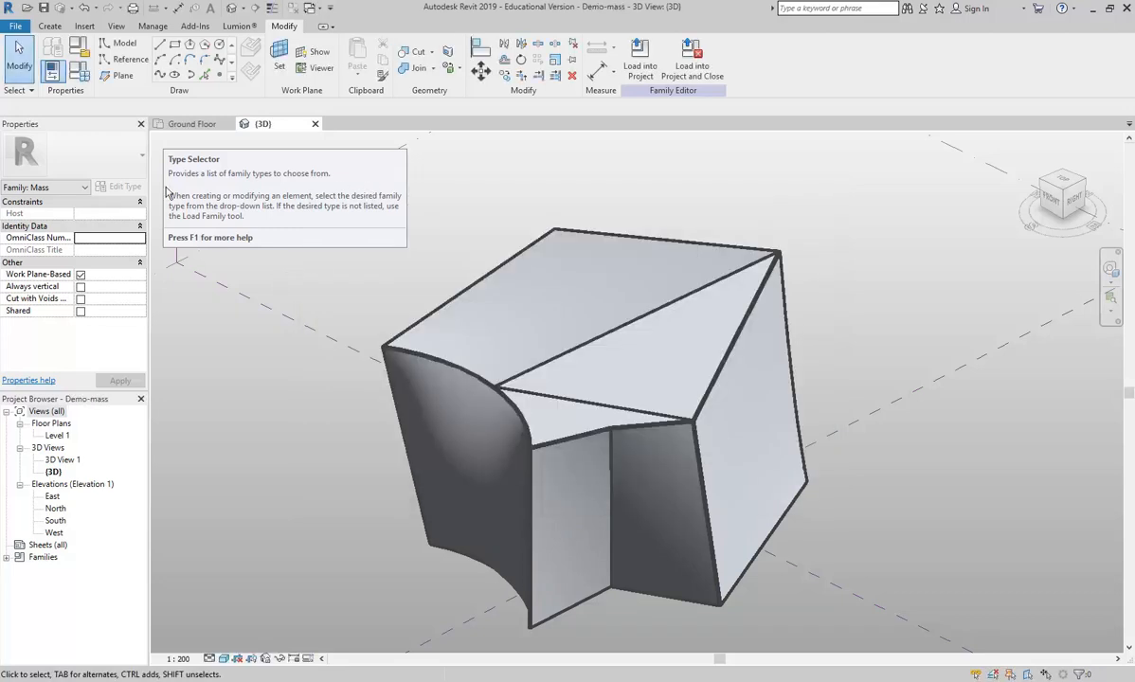
Step: Load the Demo-mass family into the project, placing one instance amid the Ground Floor plan's elevation markers, and inspect it in 3D
click(642, 70)
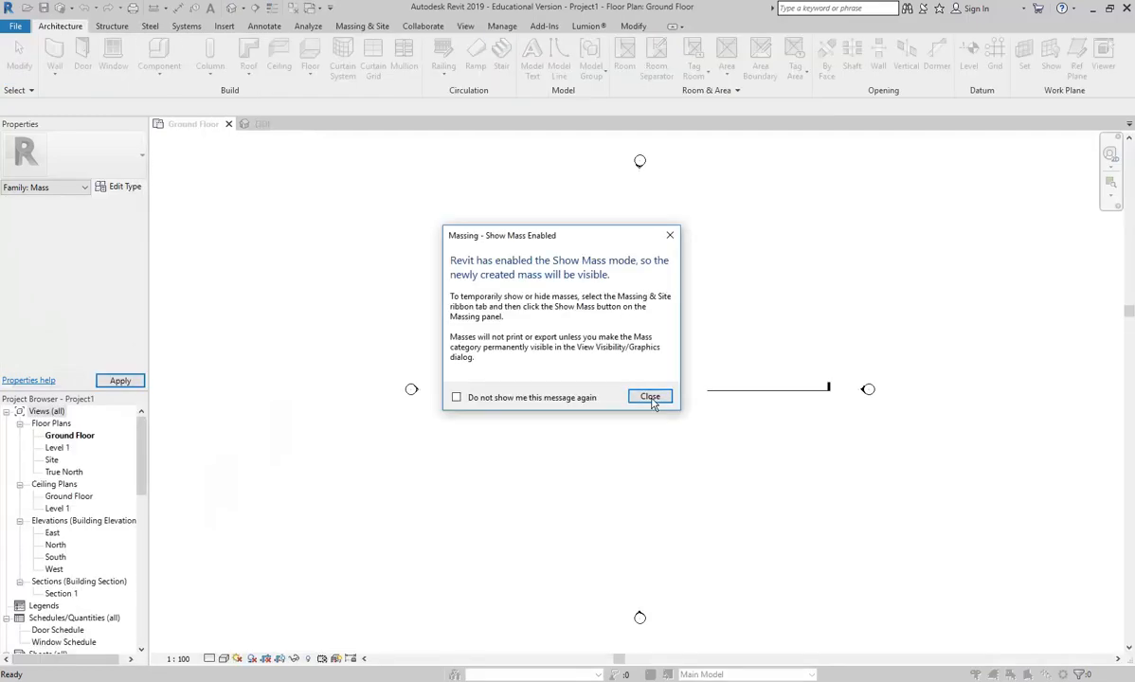
click(650, 397)
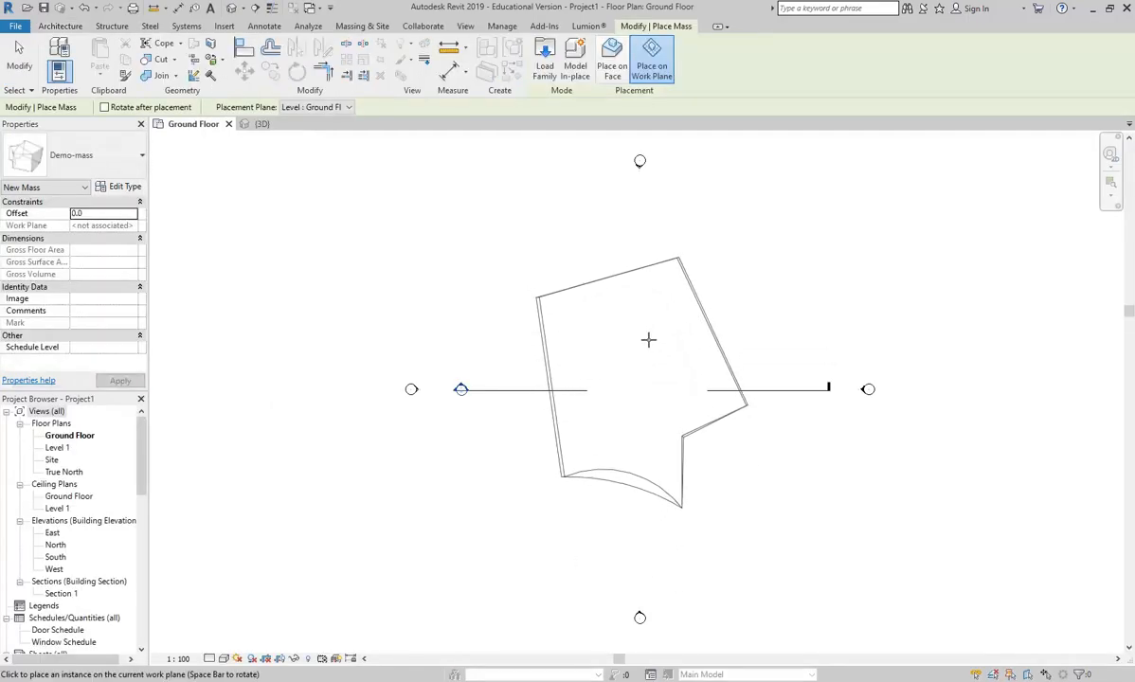
click(645, 367)
right_click(454, 289)
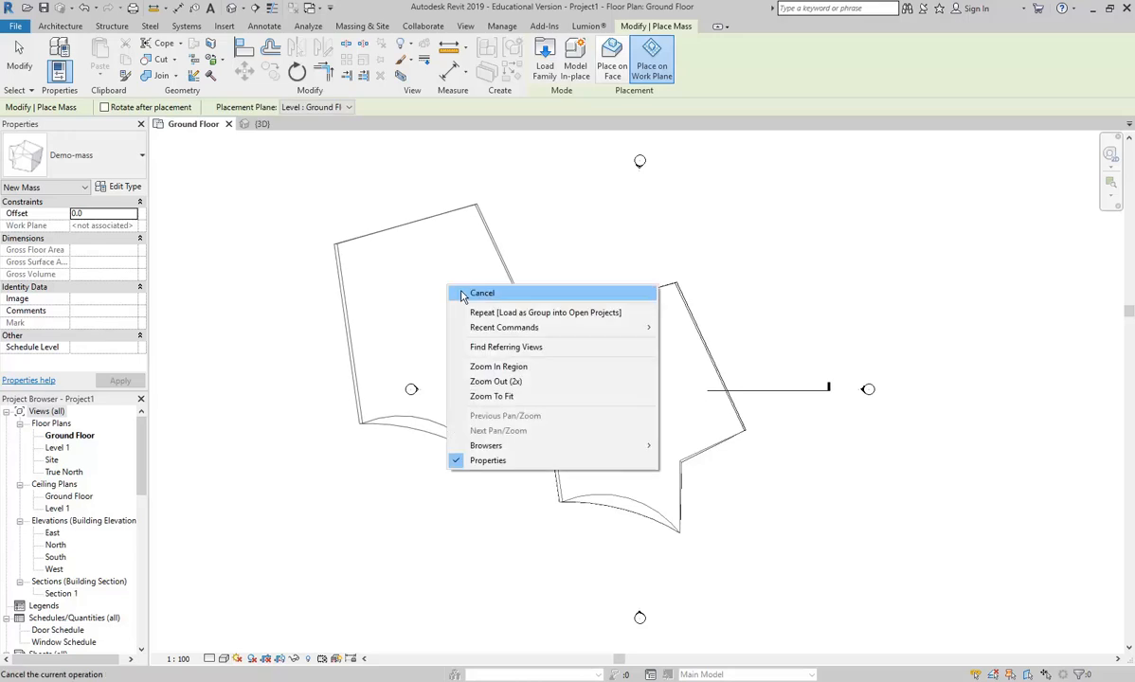
click(478, 294)
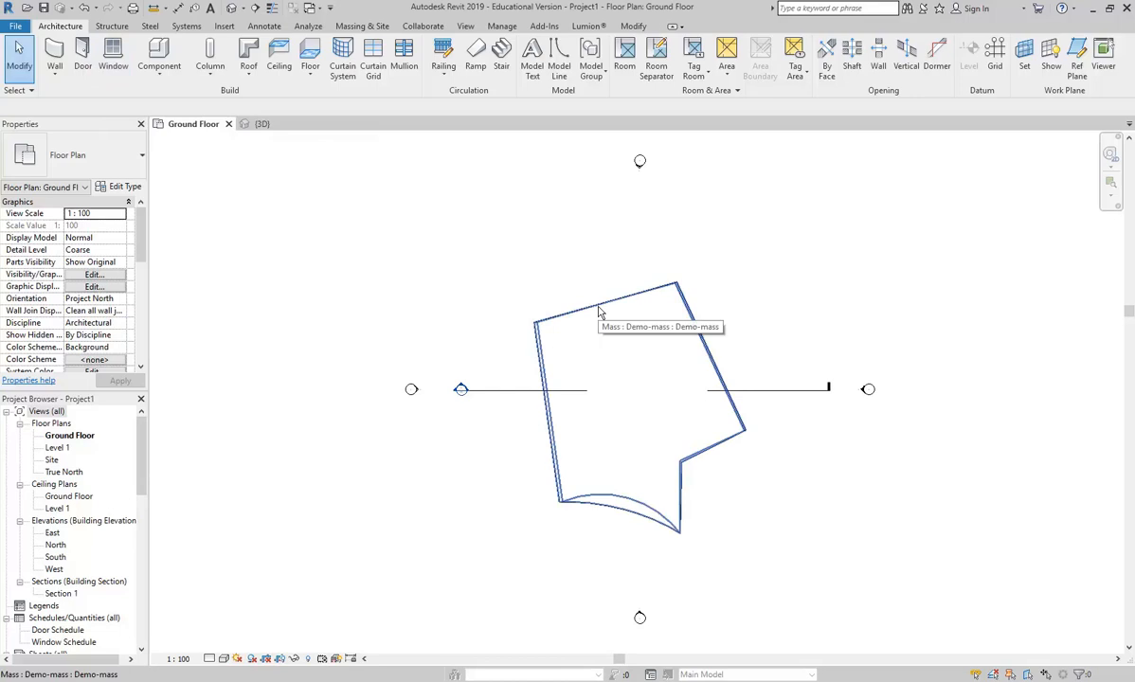
click(234, 8)
shift+middle_drag(332, 426, 701, 357)
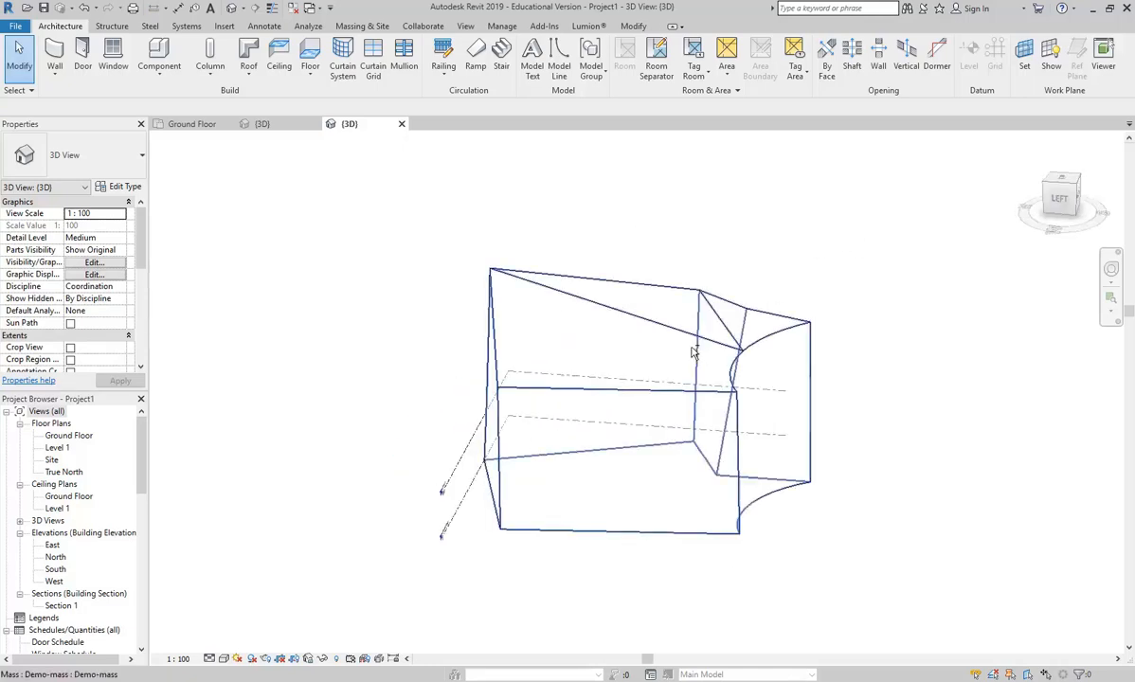
Step: In the South elevation, extend both ends of the level lines well past the sides of the mass
double_click(55, 569)
scroll(643, 402, down, 3)
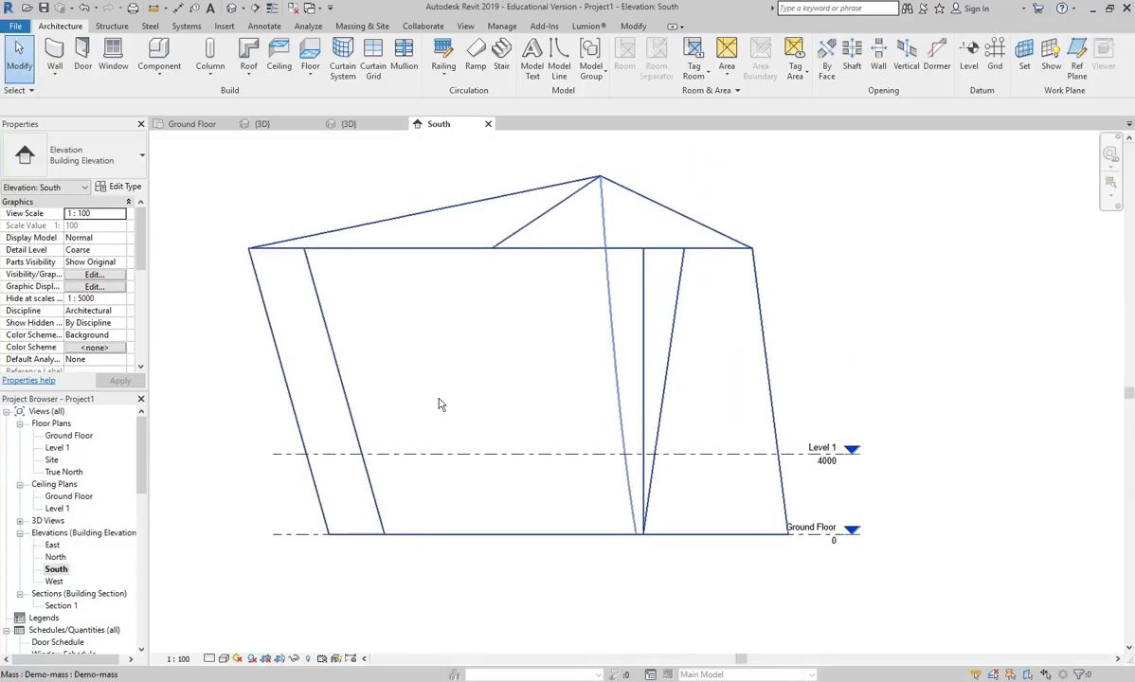
click(426, 454)
drag(845, 456, 935, 455)
drag(272, 454, 196, 455)
middle_drag(273, 406, 325, 411)
drag(224, 454, 203, 457)
click(228, 384)
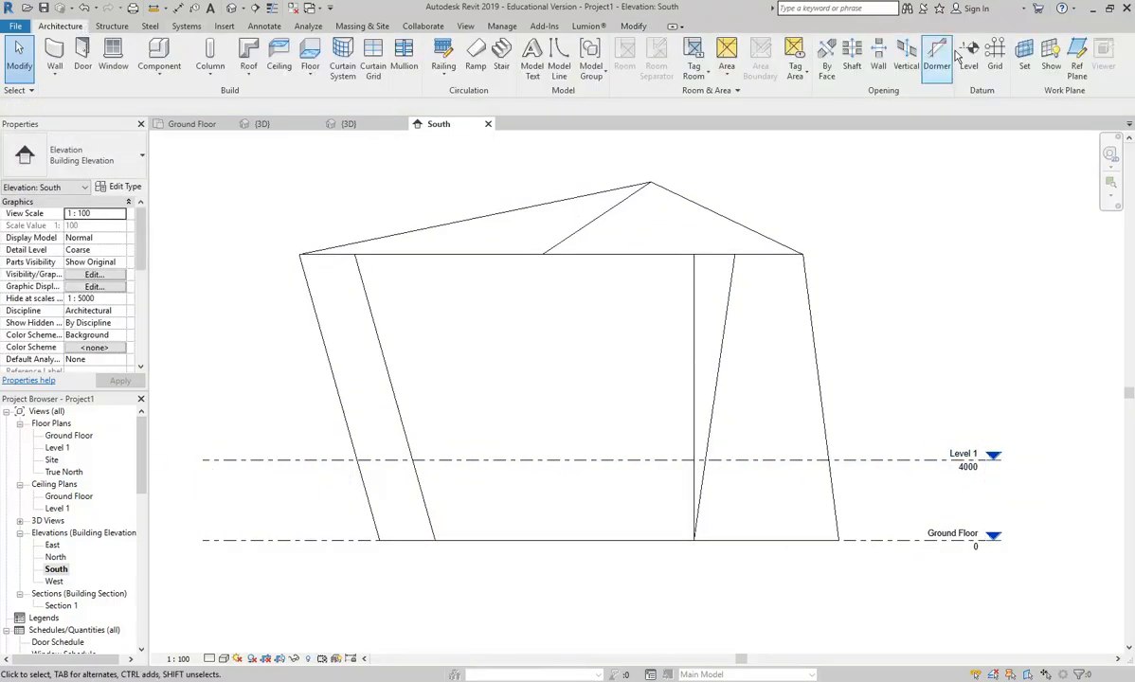
Step: Add two levels above Level 1 at heights 8000 and 12000, aligned with the ends of the existing level lines
key(l)
key(l)
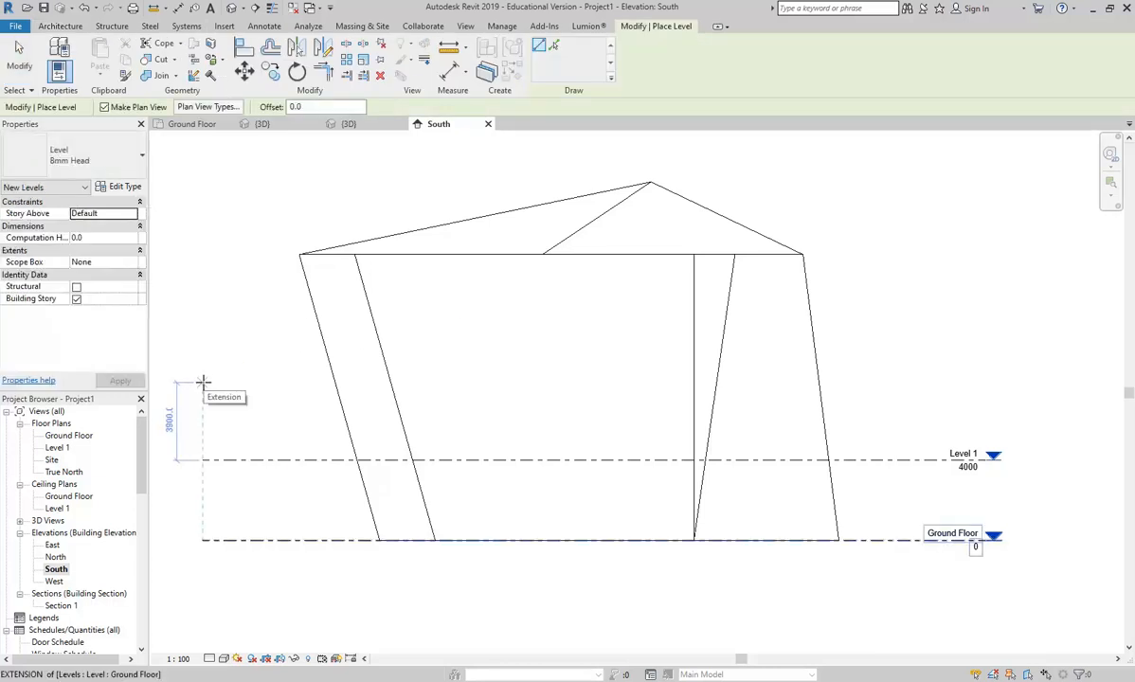
click(203, 380)
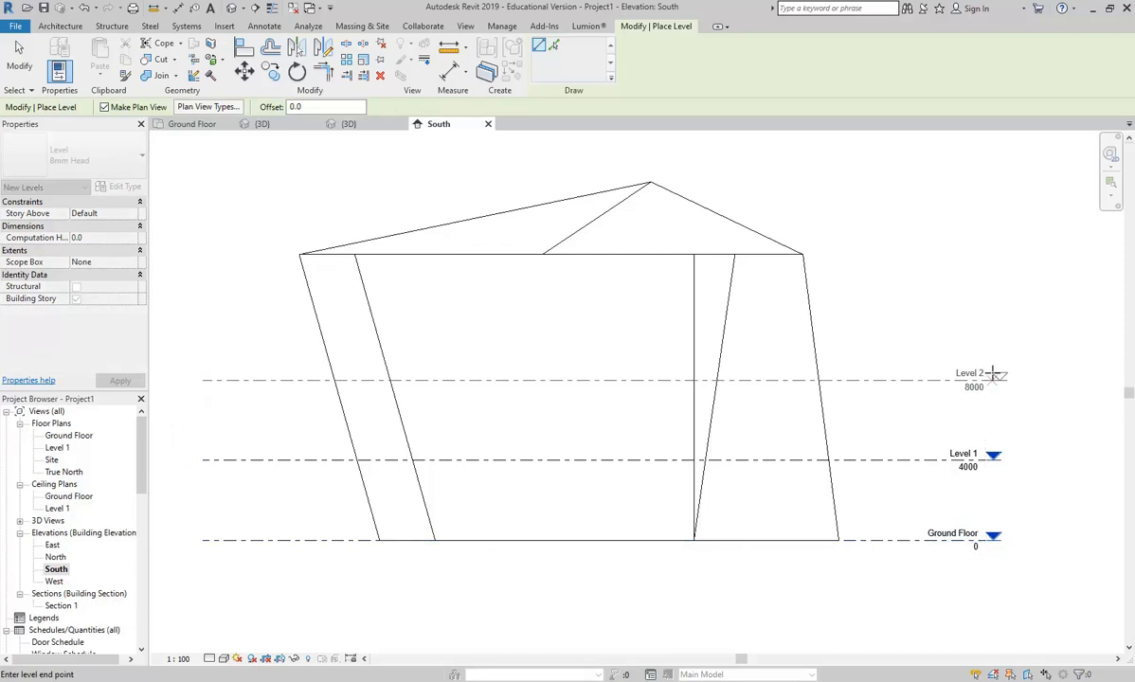
click(986, 375)
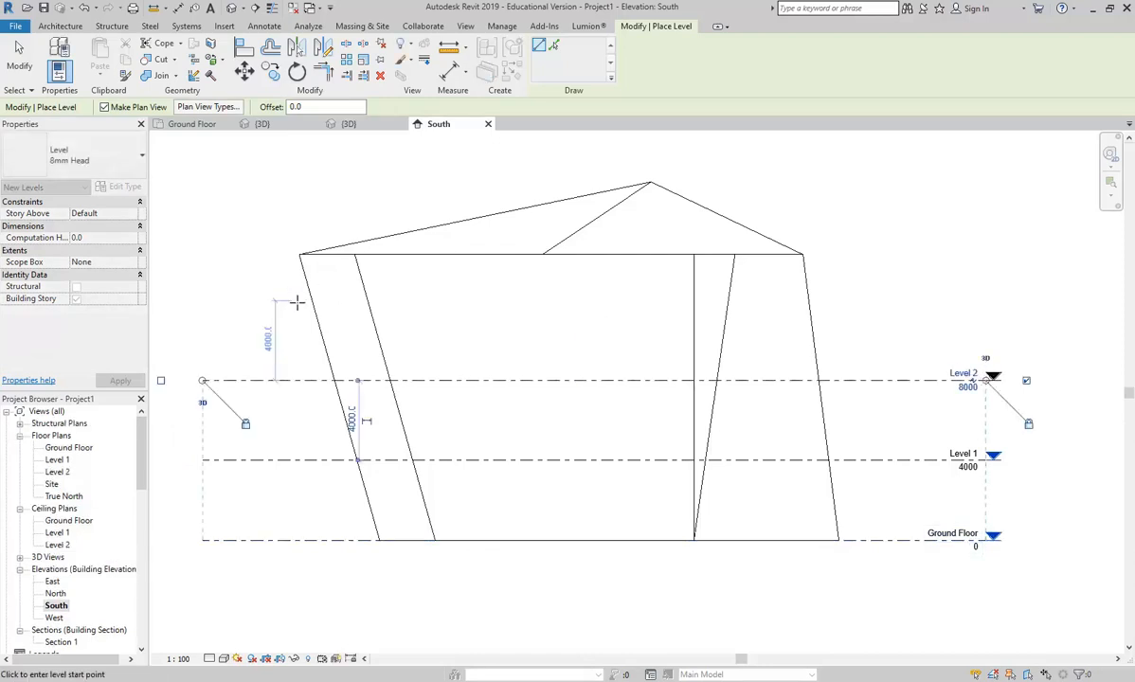
click(203, 299)
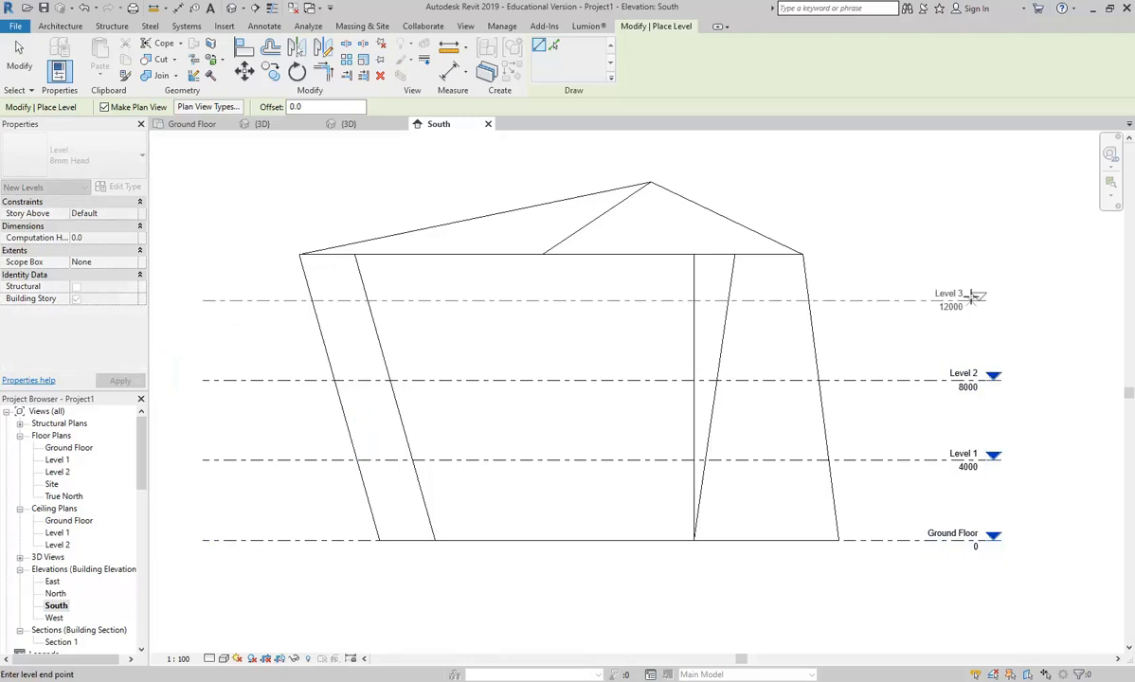
click(989, 297)
key(Escape)
key(Escape)
Step: Select the placed mass in the South elevation and open its family for editing
scroll(483, 260, down, 3)
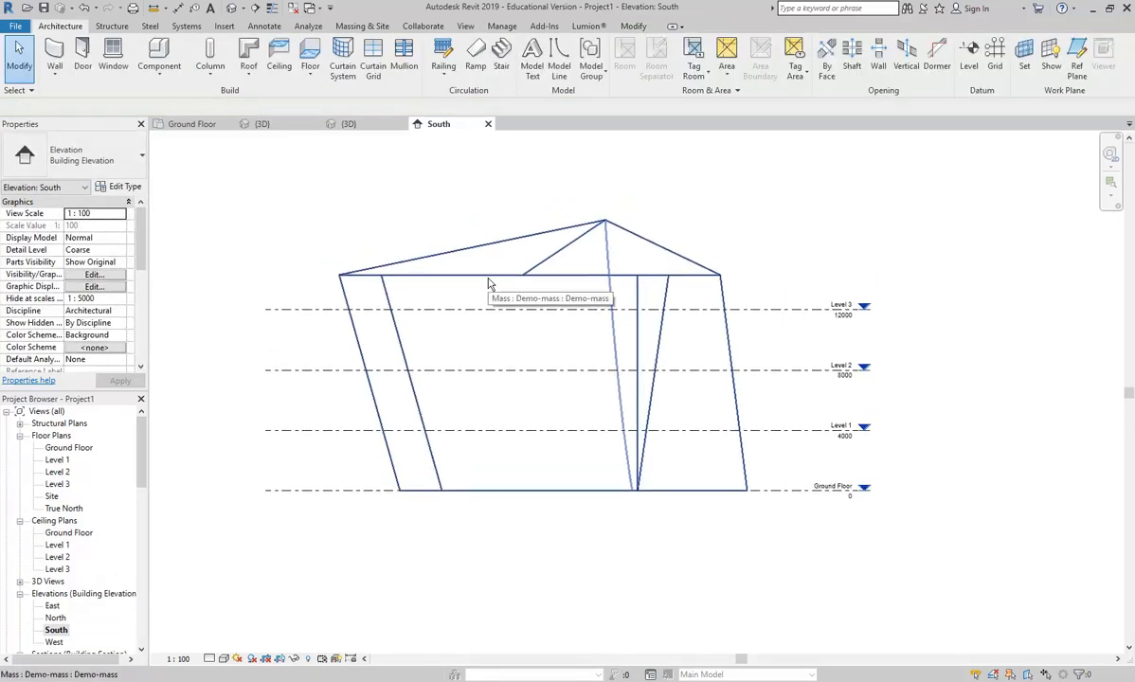
click(489, 284)
scroll(502, 278, up, 3)
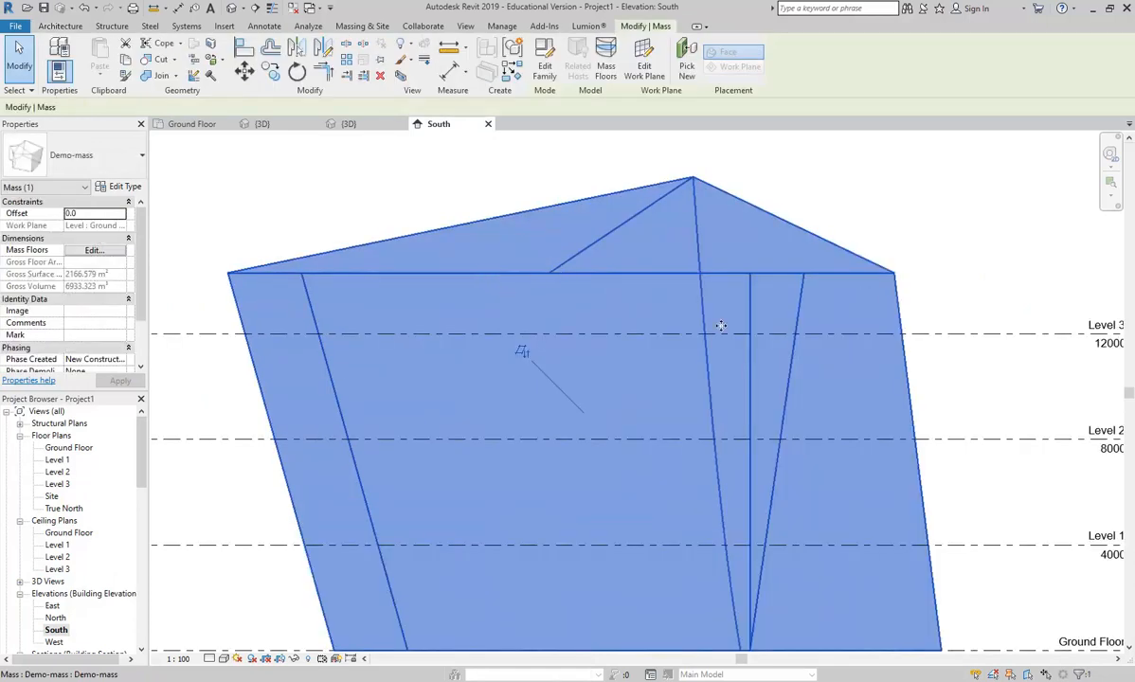
scroll(705, 303, down, 2)
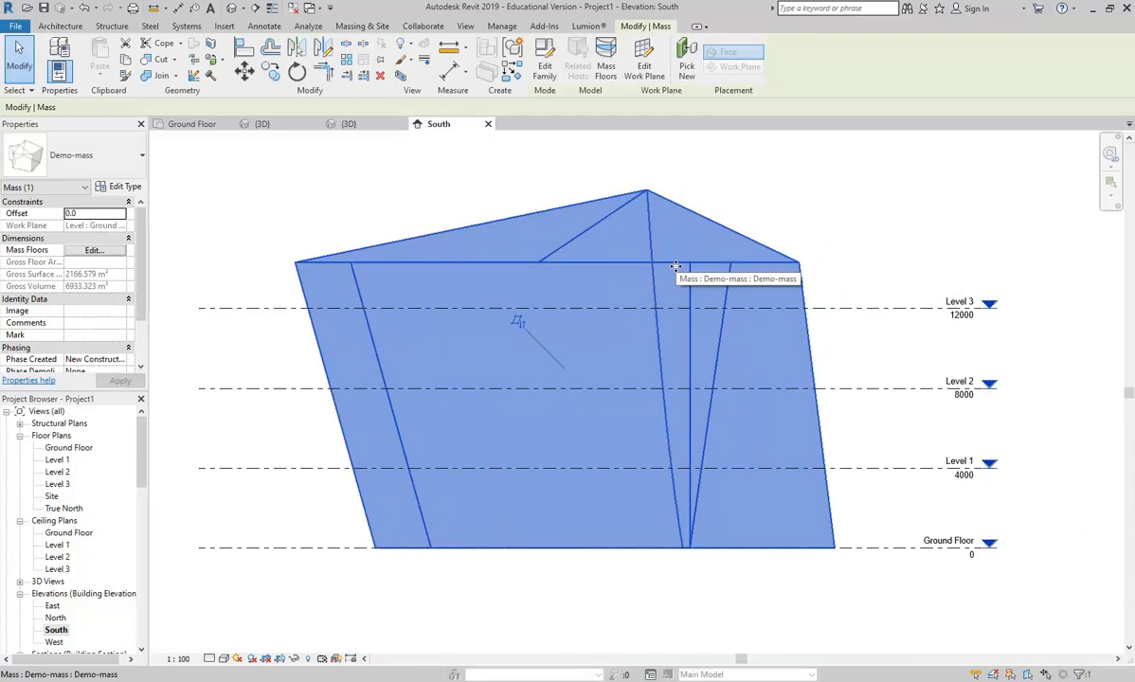
click(545, 72)
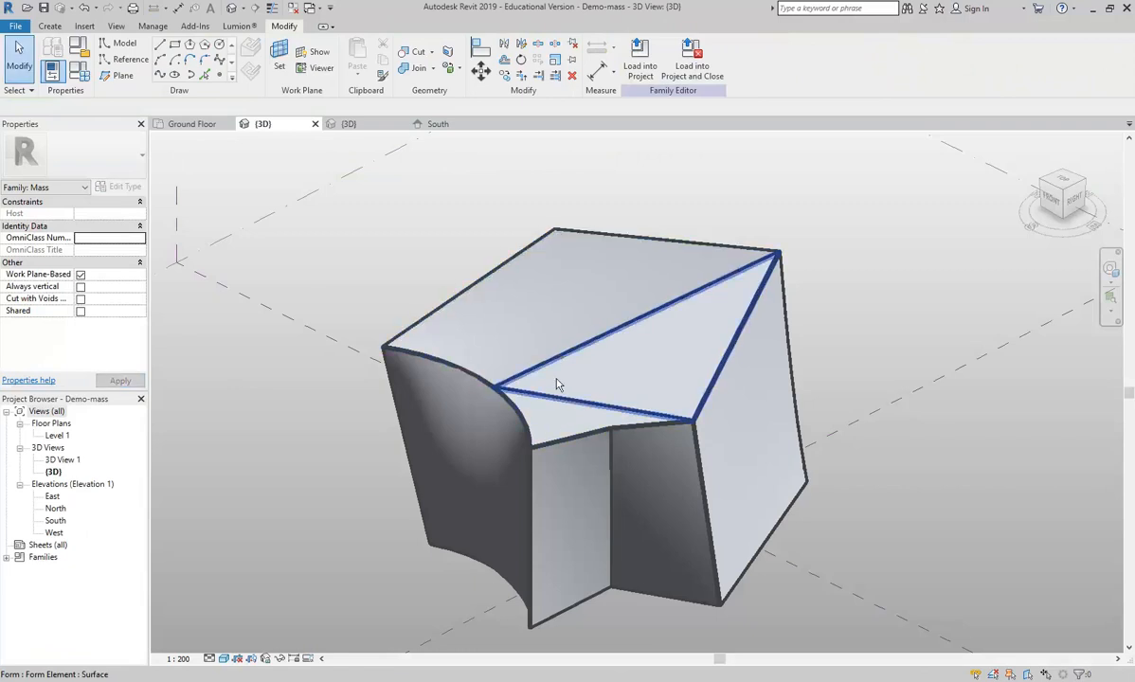
Step: Select the three top faces of the form together, move them upward in the North elevation and return to the 3D view
click(467, 308)
ctrl+click(656, 371)
ctrl+click(577, 413)
double_click(57, 509)
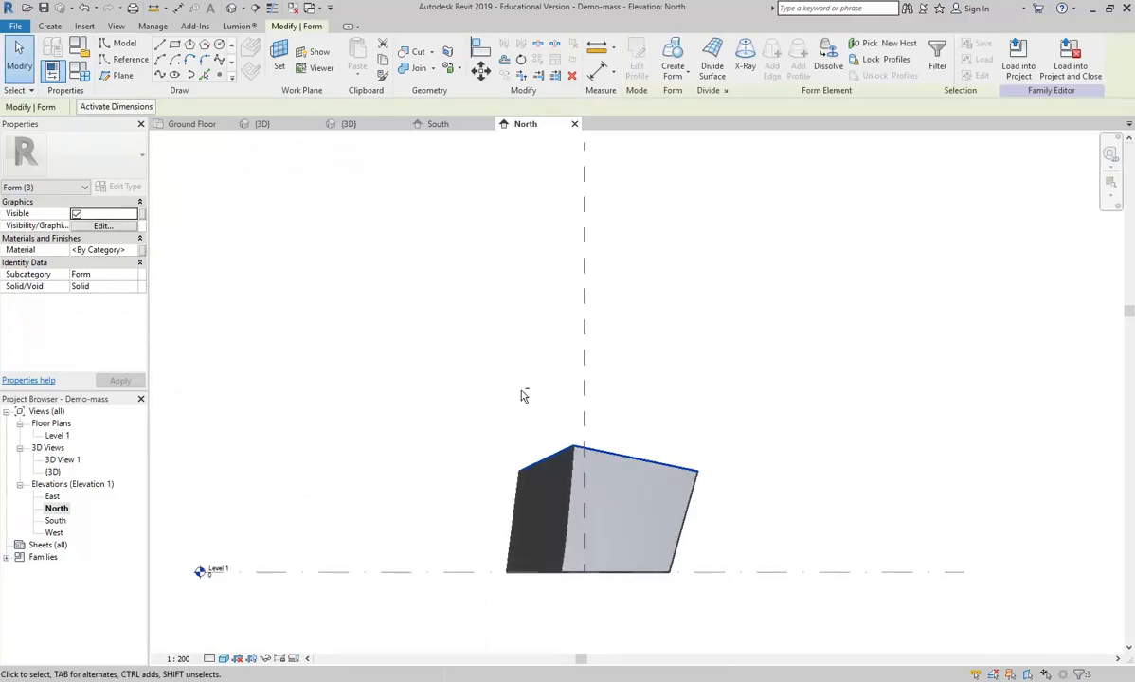
key(Up)
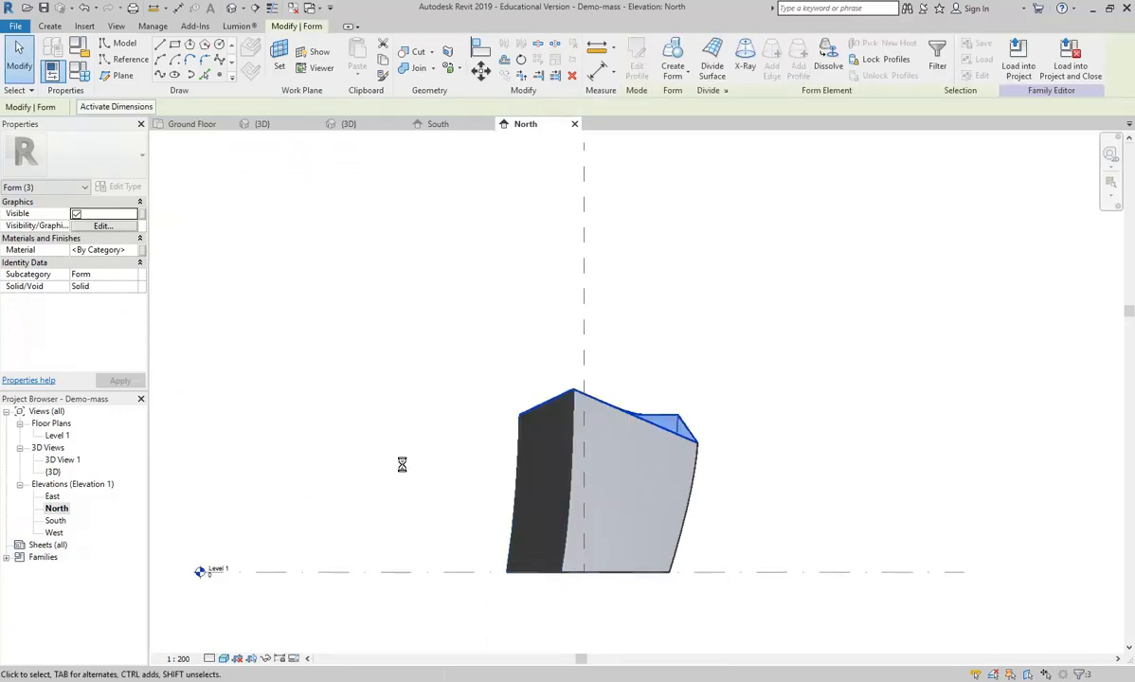
click(295, 464)
double_click(53, 471)
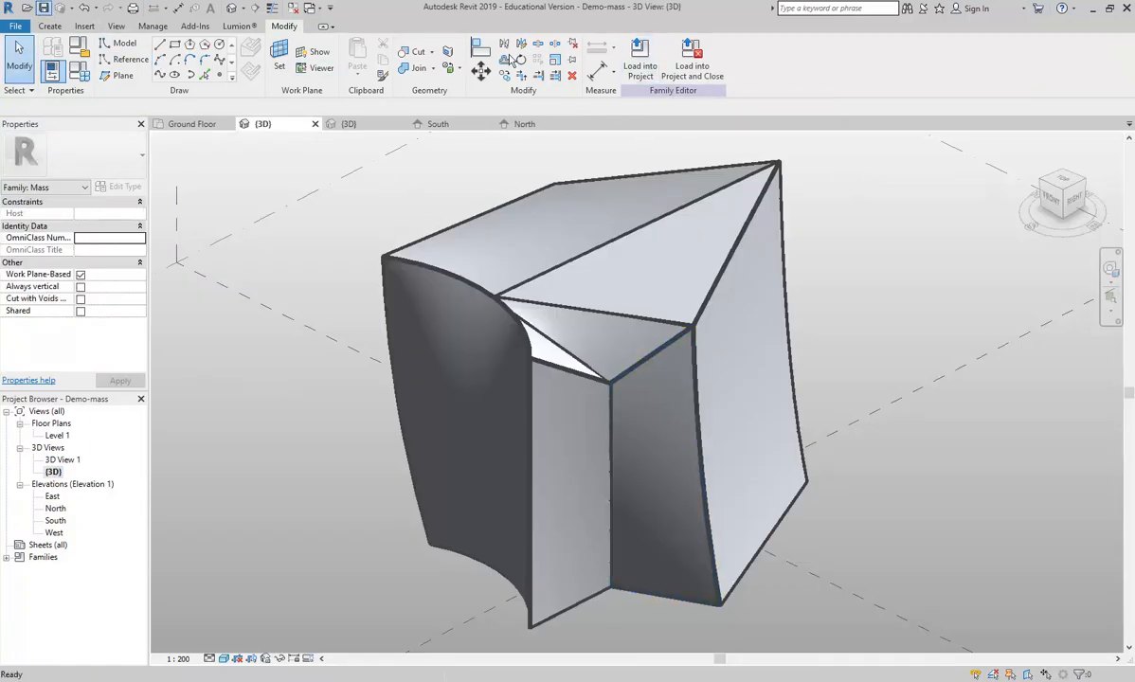
Step: Reload the edited Demo-mass family into the project, overwriting the existing version
click(637, 61)
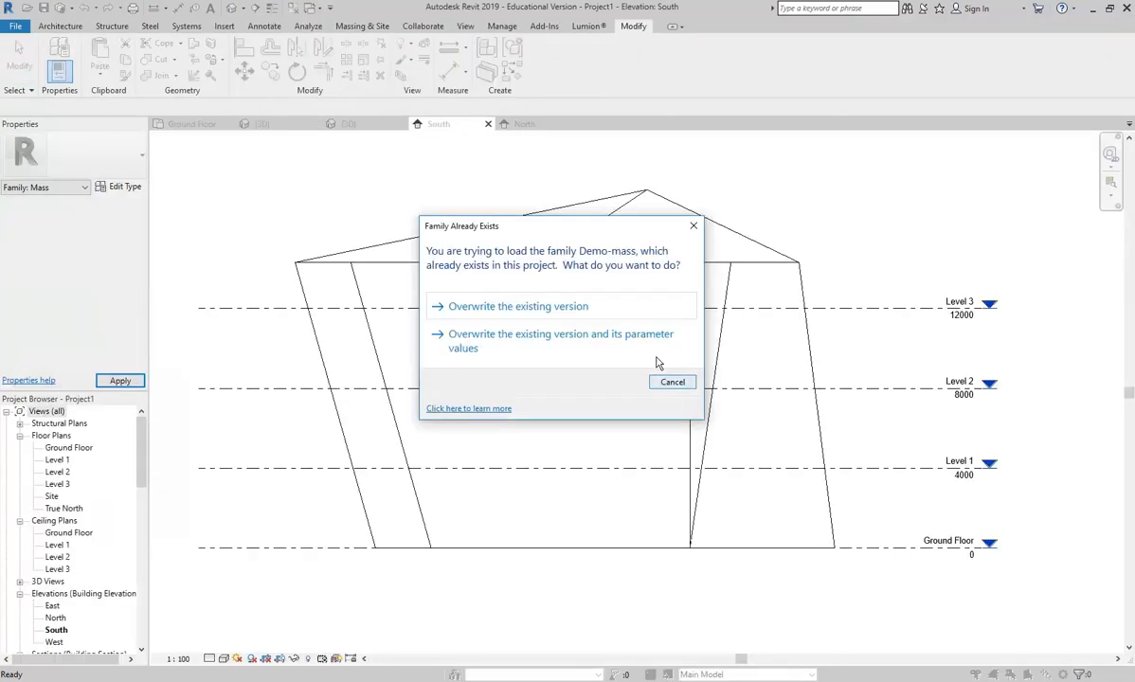
click(518, 306)
scroll(543, 331, down, 1)
middle_drag(543, 333, 544, 411)
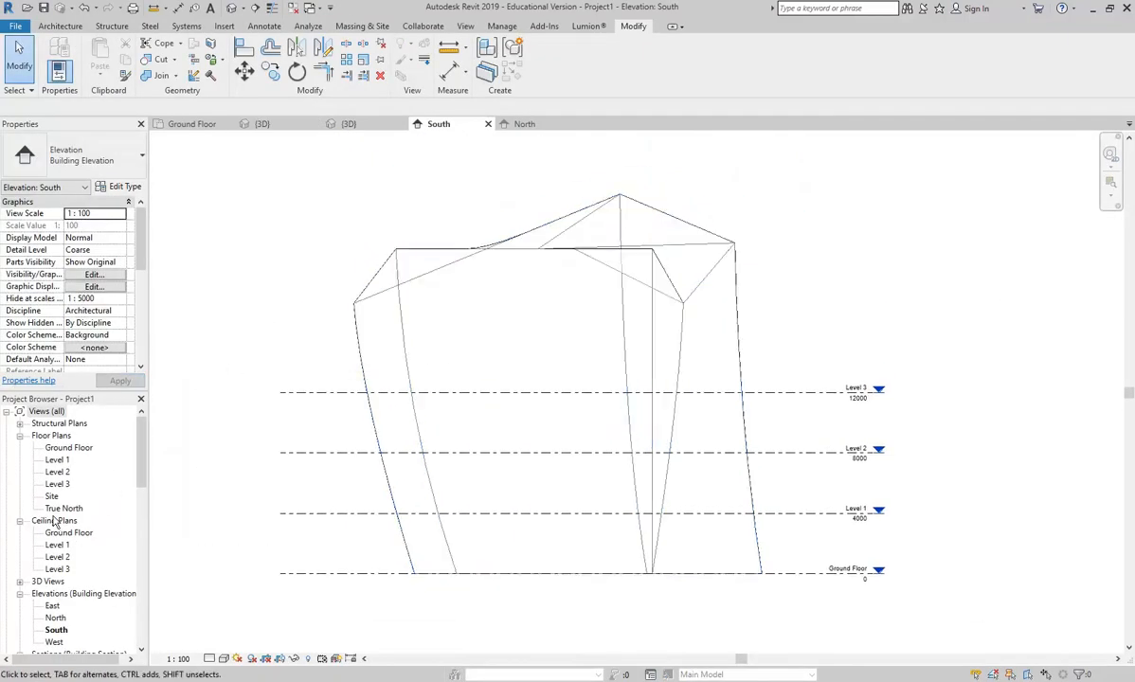
Step: In the 3D view, create mass floors for the Demo-mass at Ground Floor, Level 1, Level 2 and Level 3
click(237, 9)
shift+middle_drag(927, 499, 583, 462)
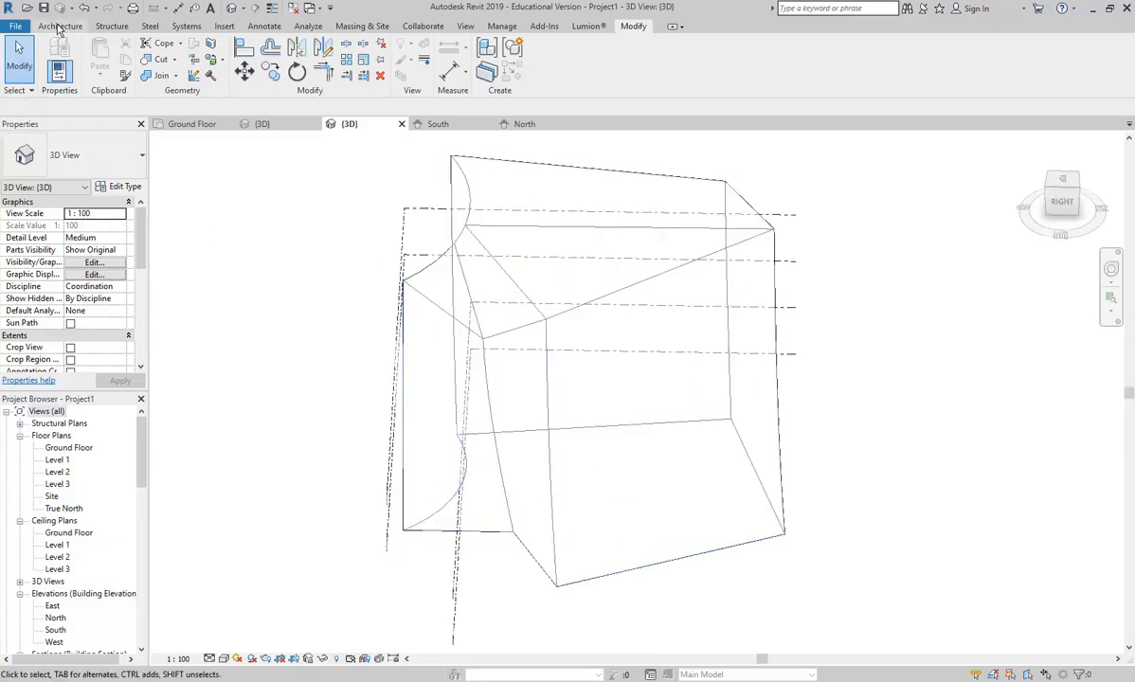
click(59, 27)
click(554, 335)
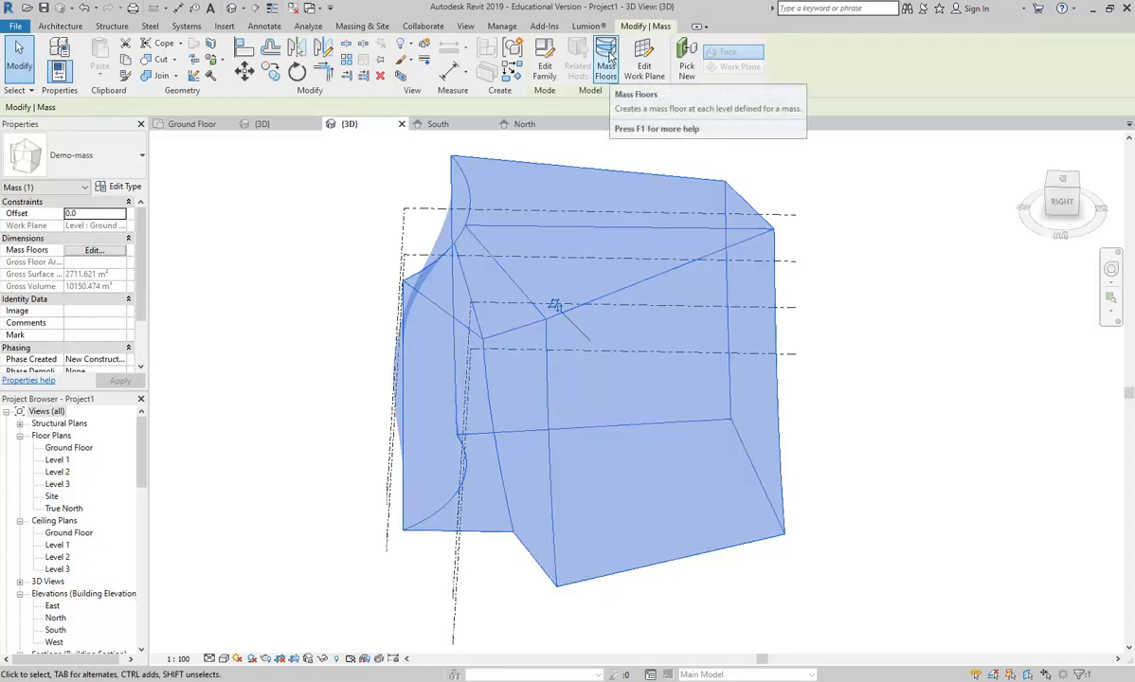
click(606, 63)
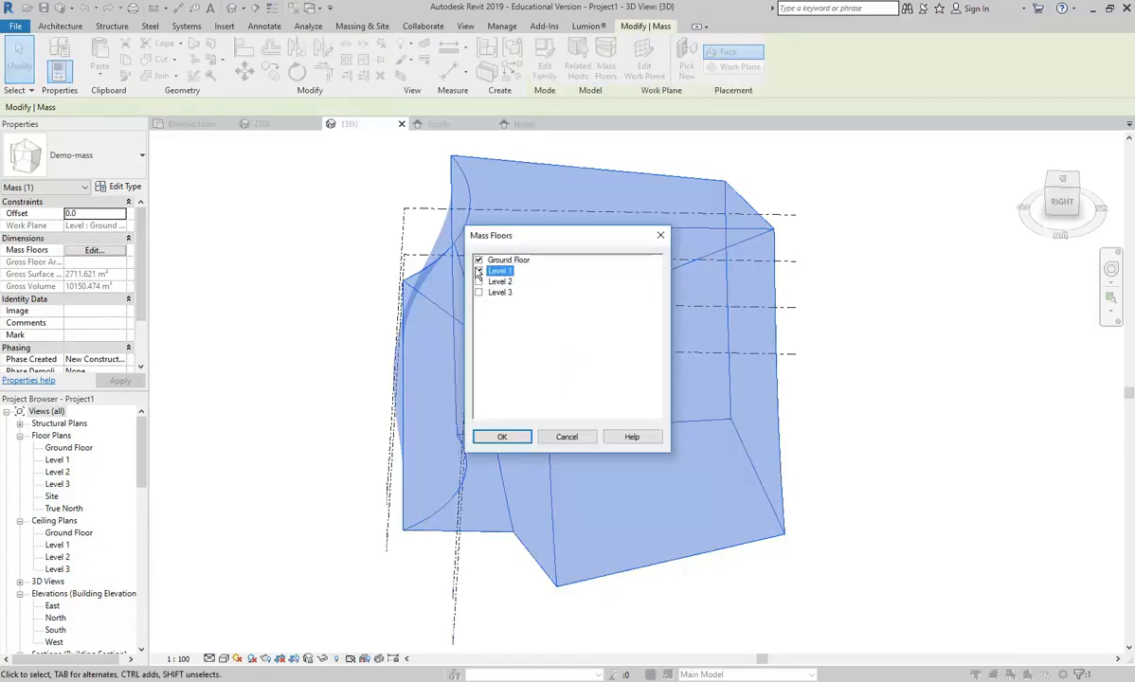
click(502, 436)
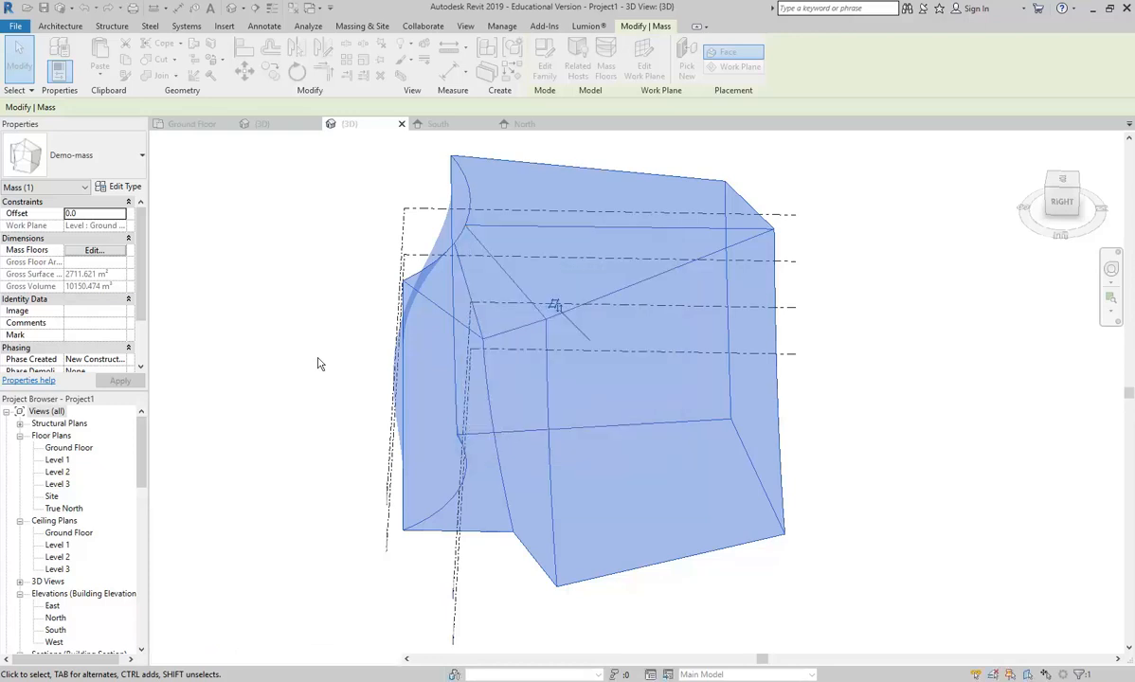
click(242, 294)
shift+middle_drag(435, 497, 843, 467)
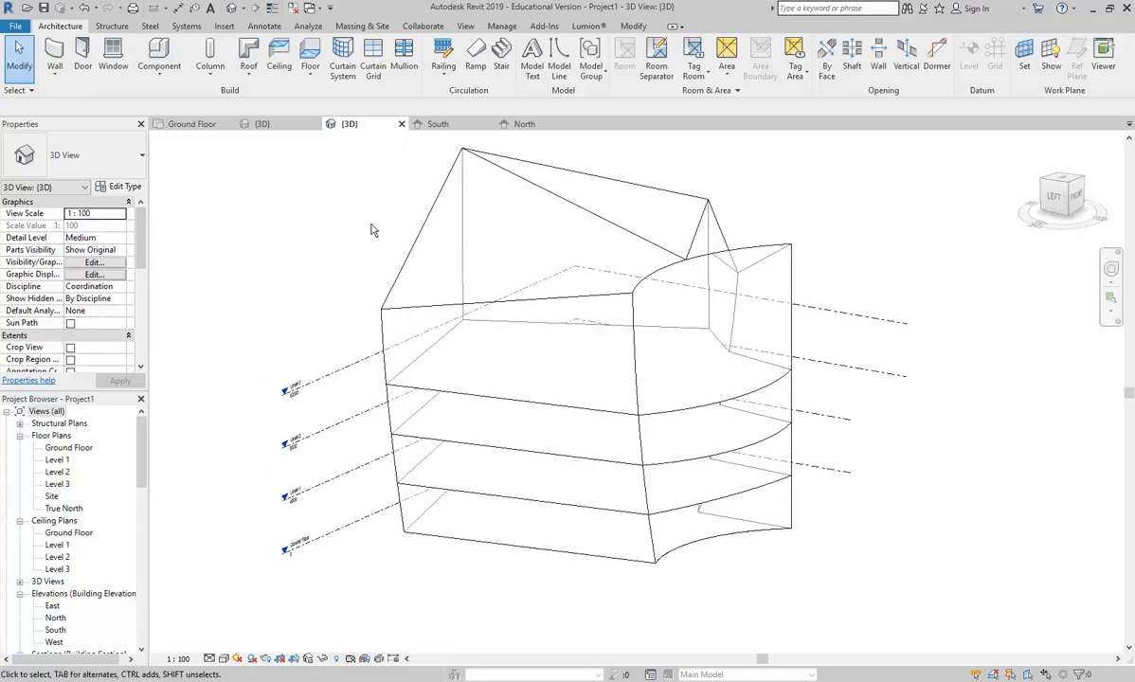
Step: Create a Double brick - 270 wall by face on the back face of the mass
middle_drag(346, 268, 344, 290)
scroll(343, 289, down, 1)
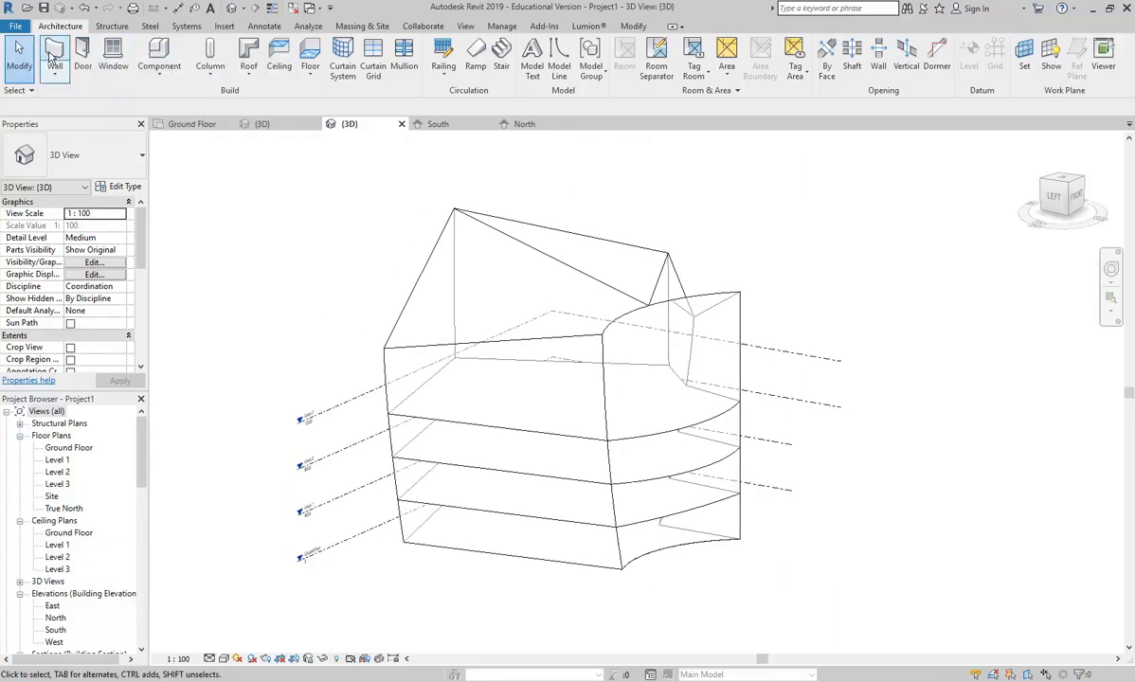
click(53, 57)
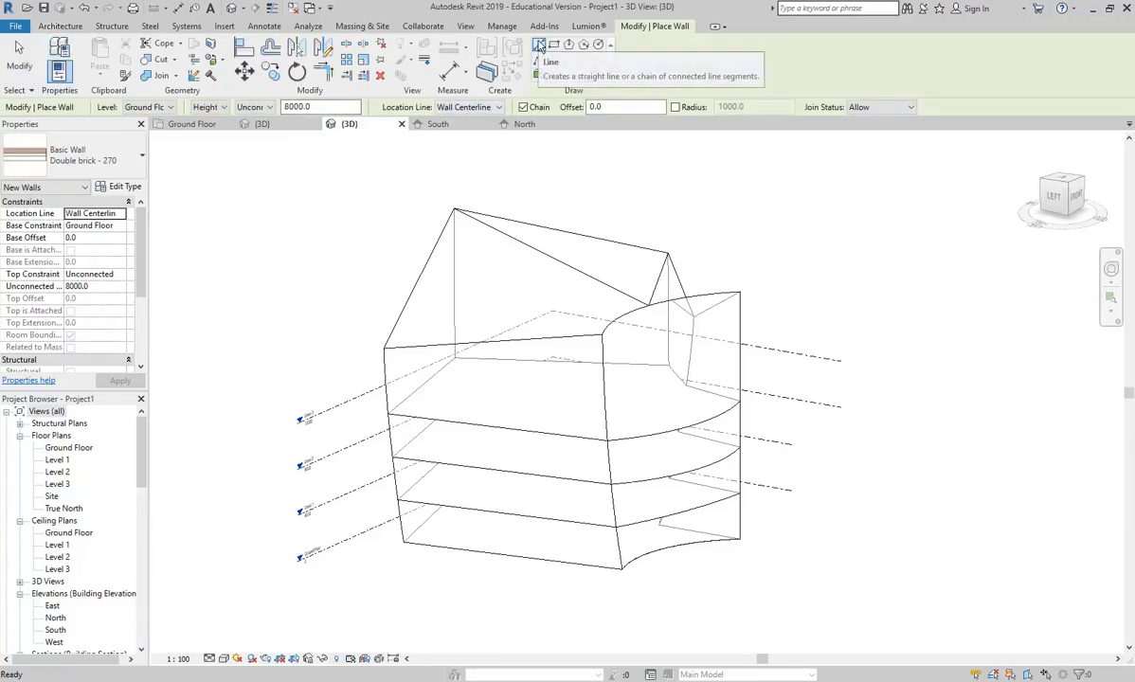
click(538, 74)
shift+middle_drag(303, 323, 506, 311)
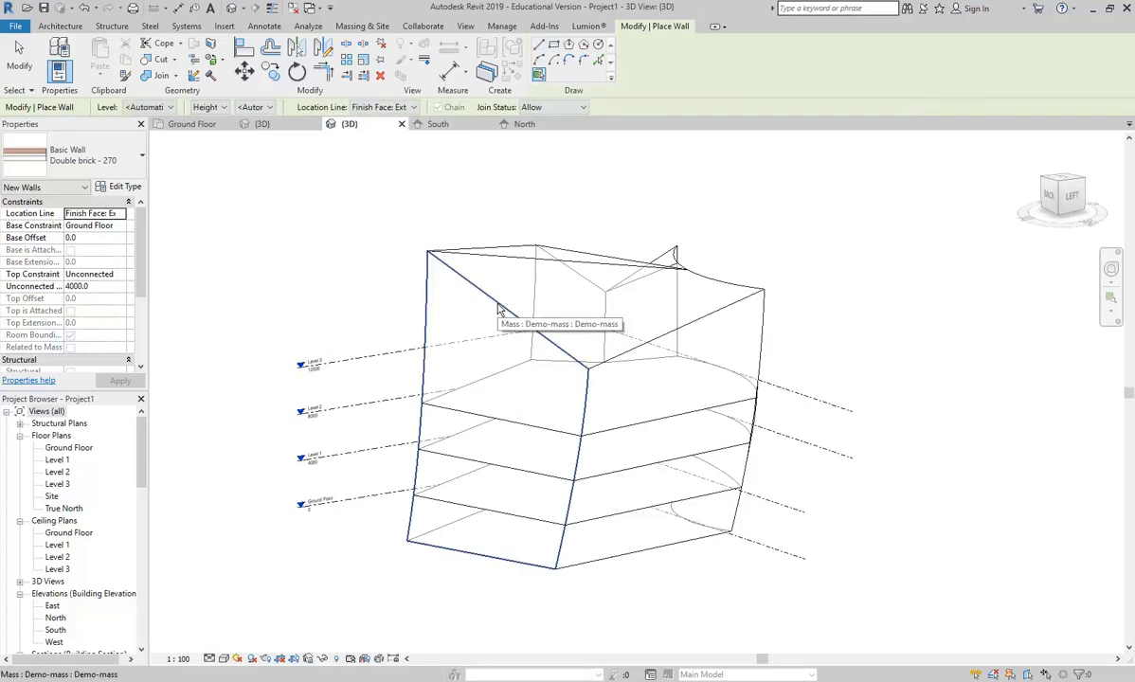
click(499, 309)
shift+middle_drag(706, 470, 520, 396)
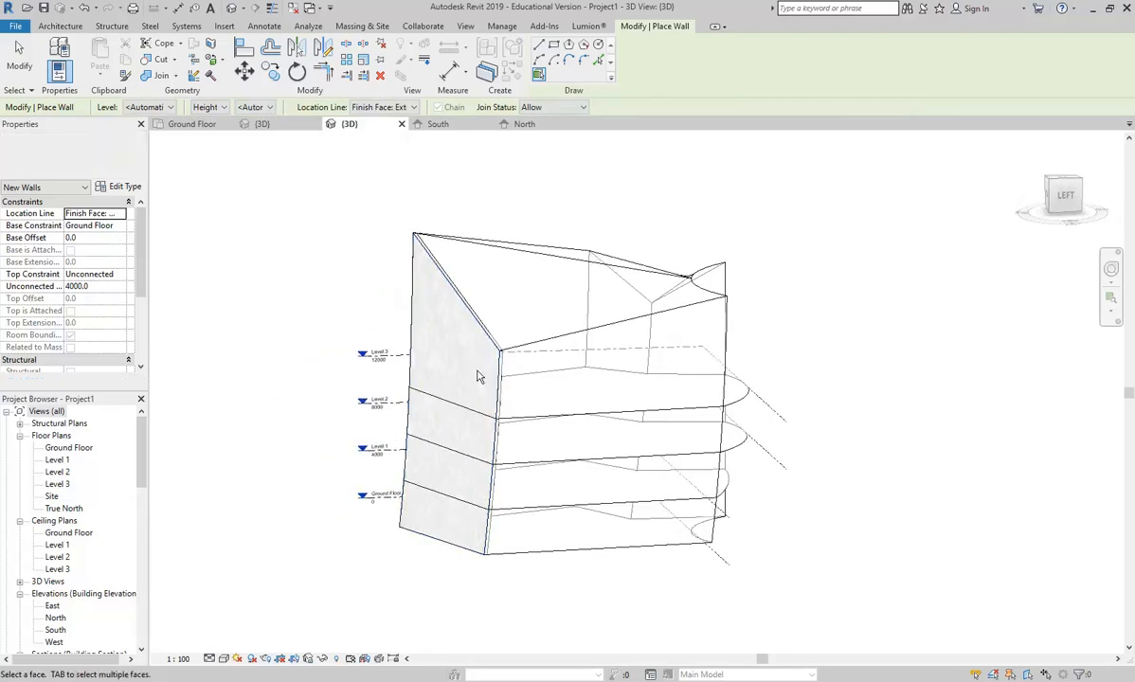
Step: Add another Double brick - 270 wall on the mass face adjoining the back wall, on the building's right side
scroll(520, 396, up, 8)
click(621, 401)
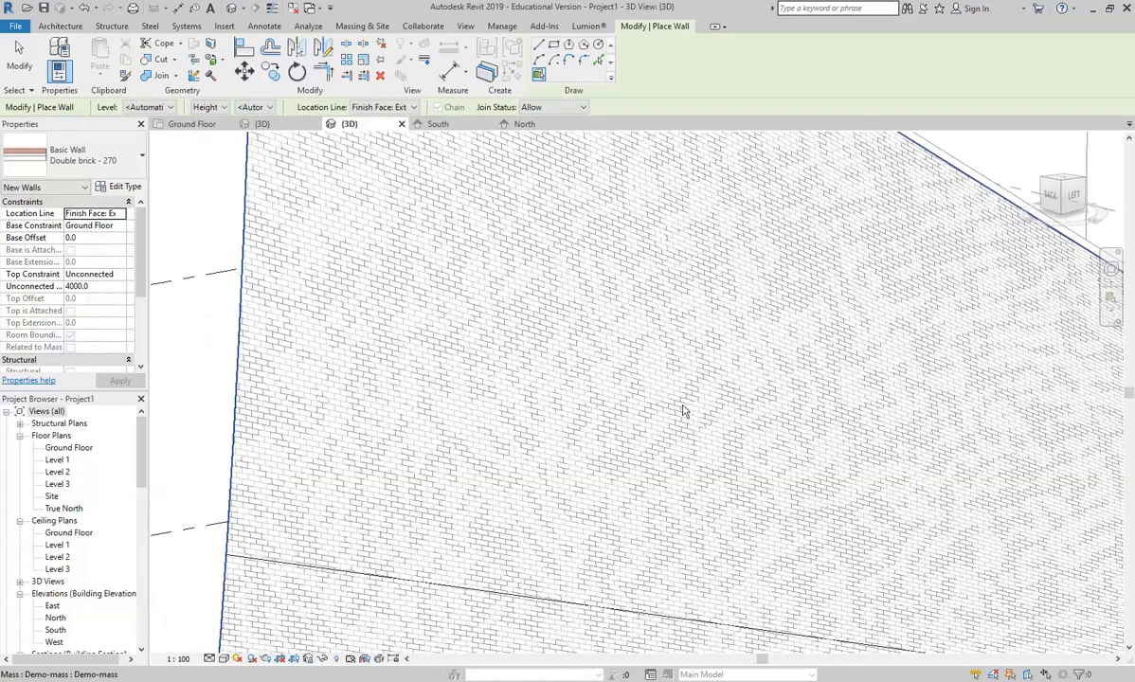
scroll(704, 413, down, 3)
shift+middle_drag(789, 432, 818, 435)
scroll(703, 456, down, 1)
scroll(488, 404, down, 3)
click(812, 561)
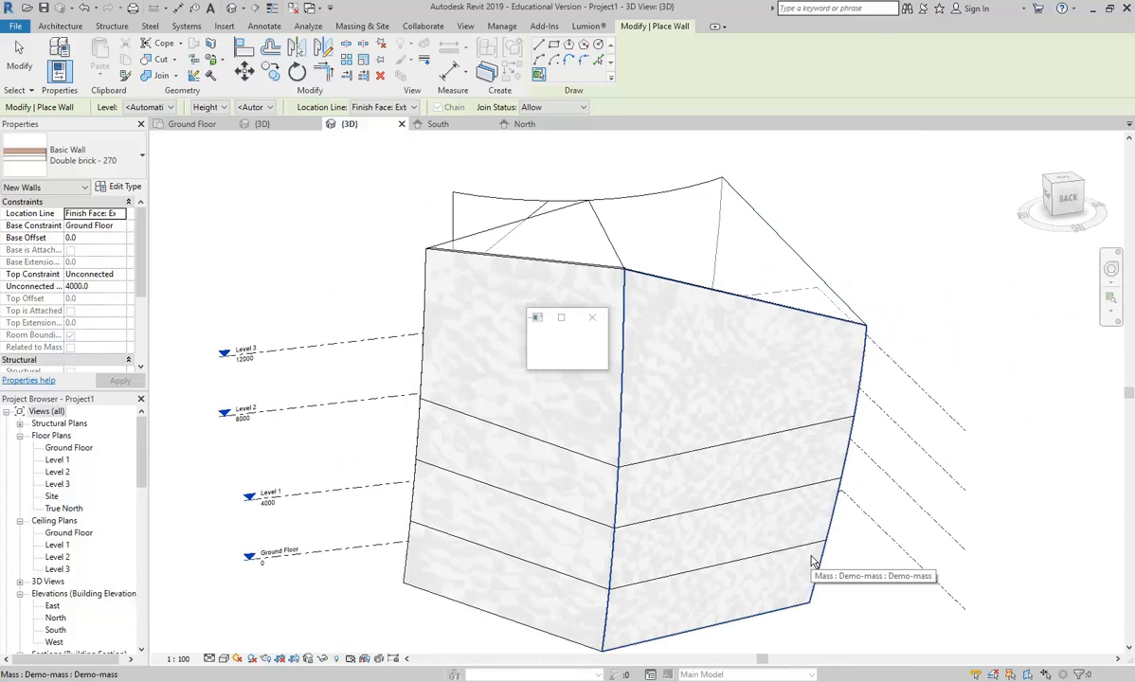
shift+middle_drag(769, 473, 380, 489)
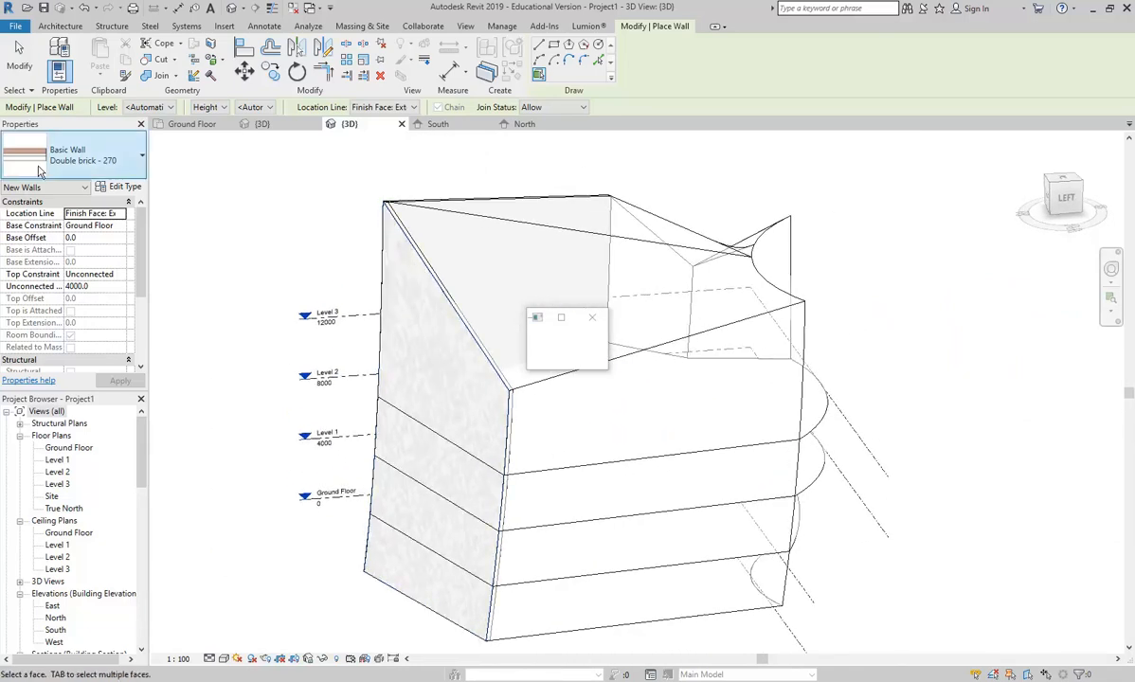
Step: Create a Block veneer - 230 steel wall on the mass's left face, display realistic materials and end wall placement
click(80, 160)
scroll(66, 327, up, 2)
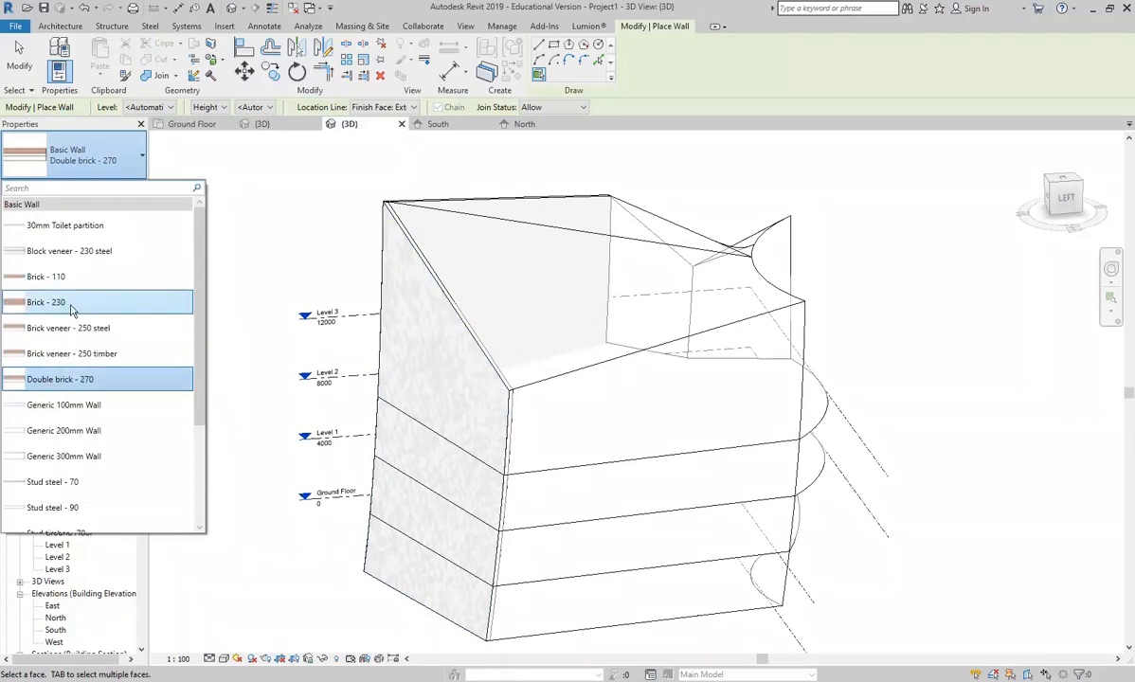
click(76, 256)
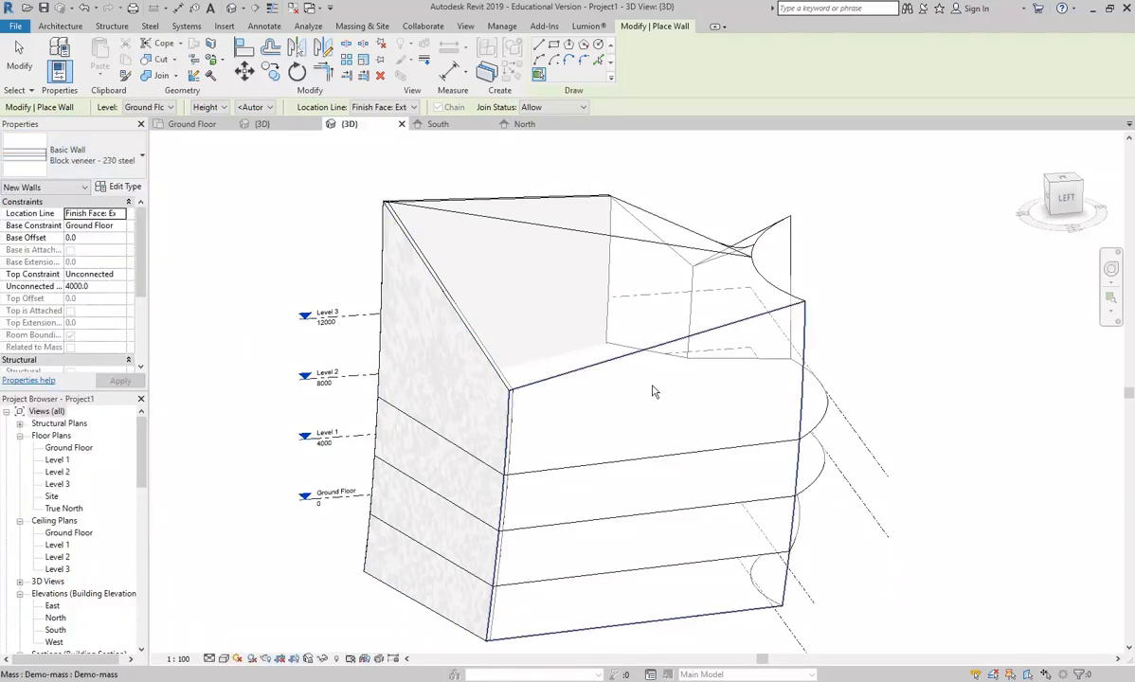
click(597, 384)
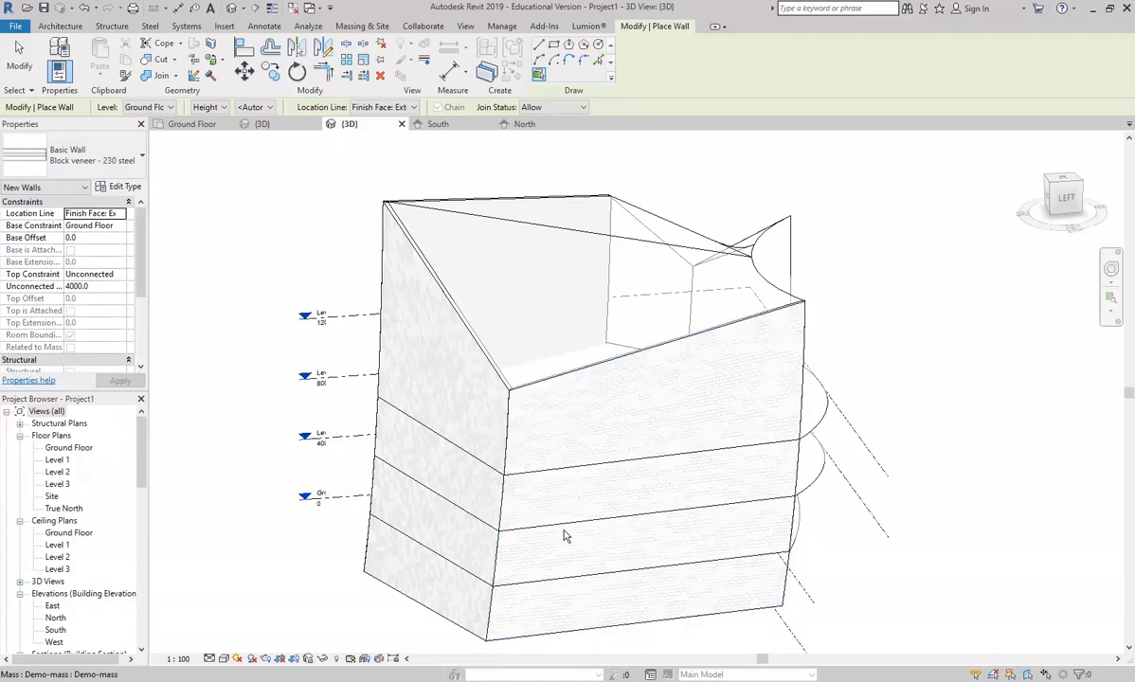
scroll(534, 402, up, 4)
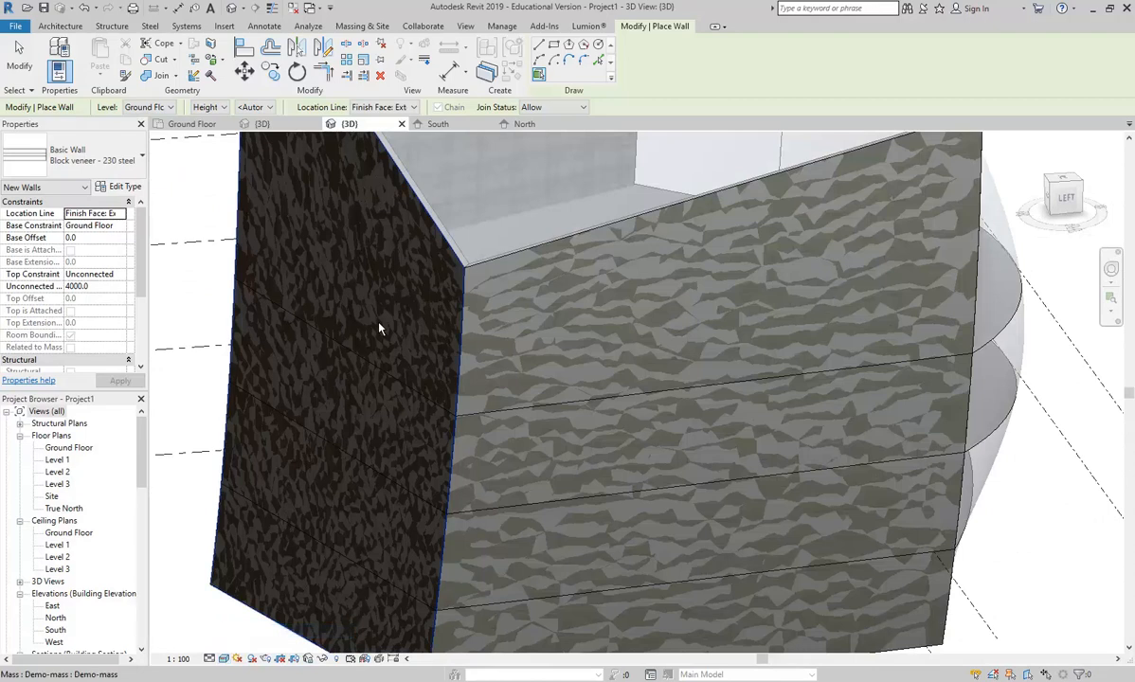
key(Escape)
key(Escape)
Step: Examine the brick and block materials up close at the wall corner with the mass hidden, and show mass form and floors again
scroll(420, 332, up, 5)
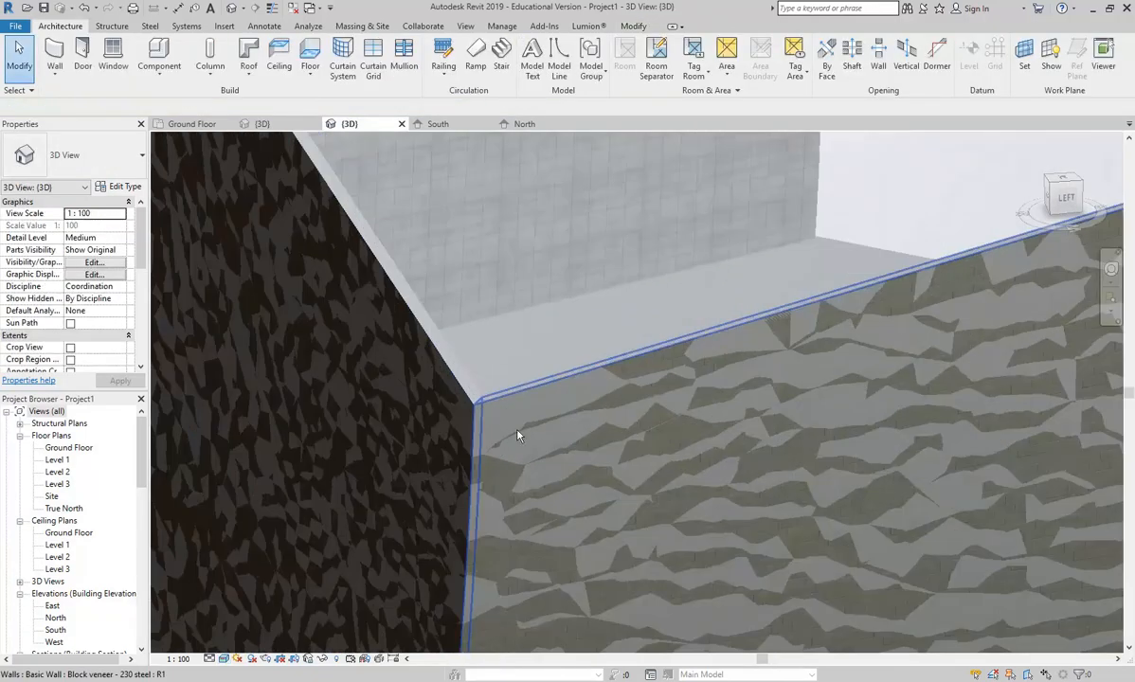
click(360, 27)
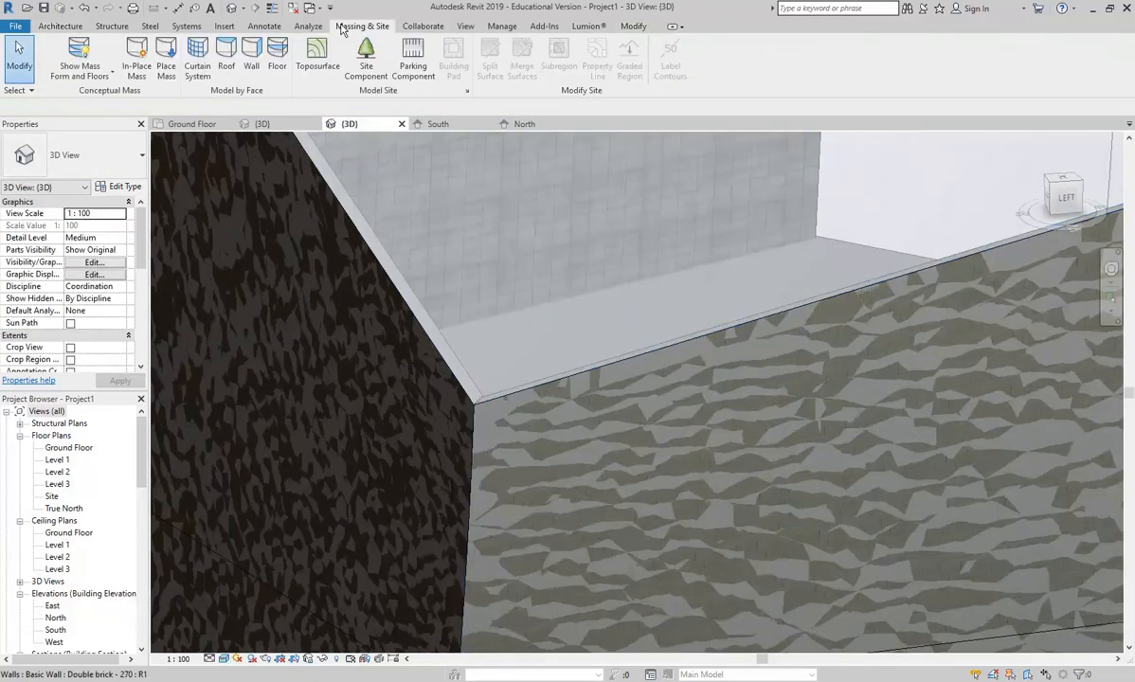
scroll(418, 481, up, 5)
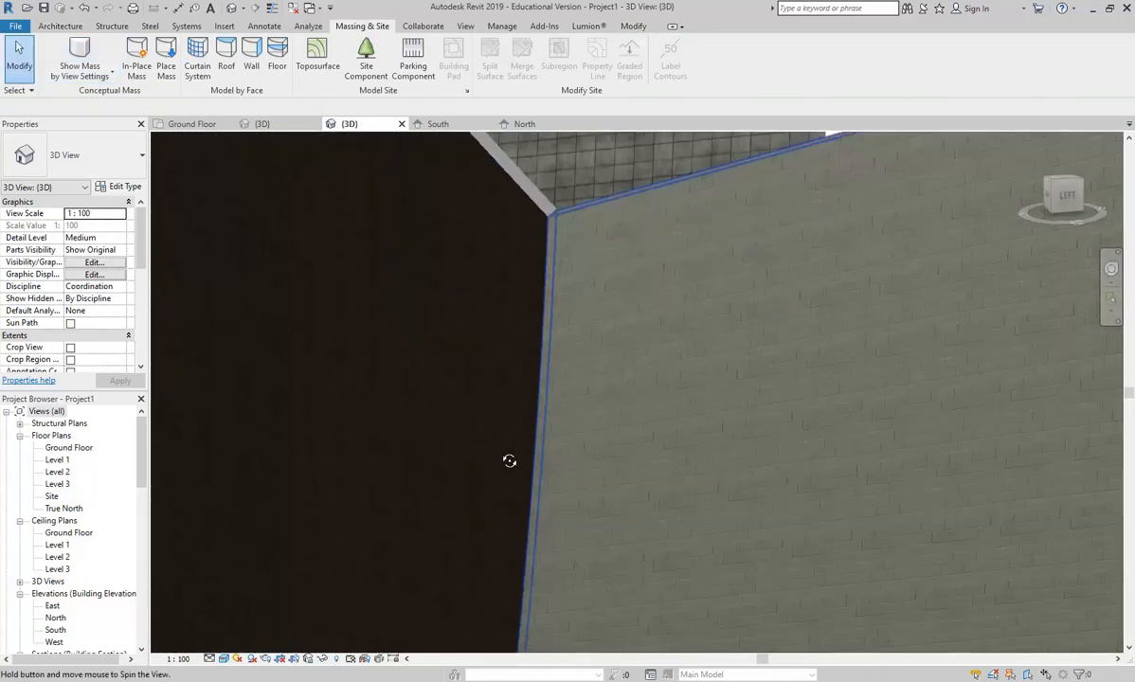
scroll(557, 432, up, 4)
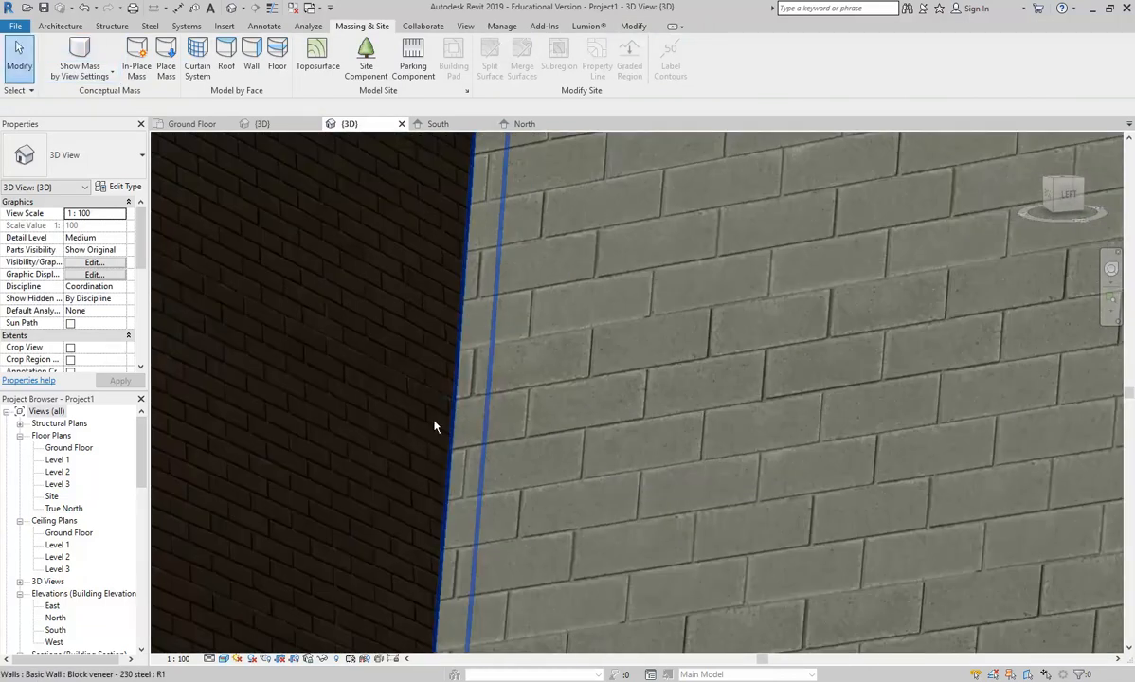
scroll(346, 408, up, 1)
middle_drag(346, 408, 643, 435)
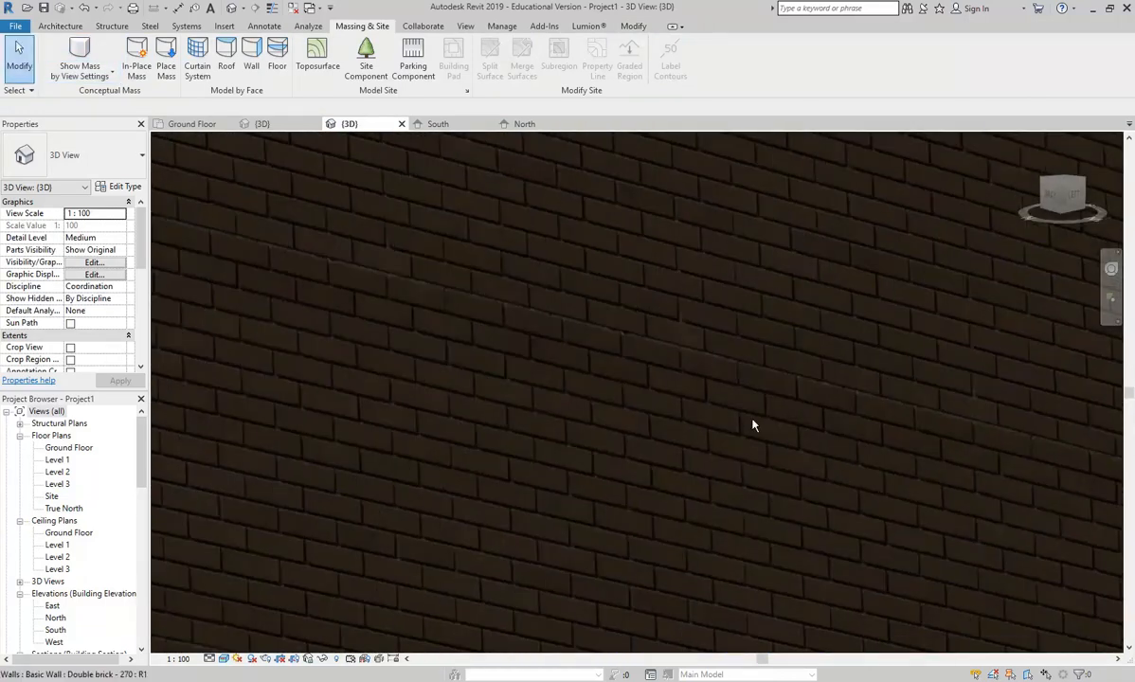
scroll(758, 408, down, 5)
shift+middle_drag(876, 372, 493, 531)
click(79, 56)
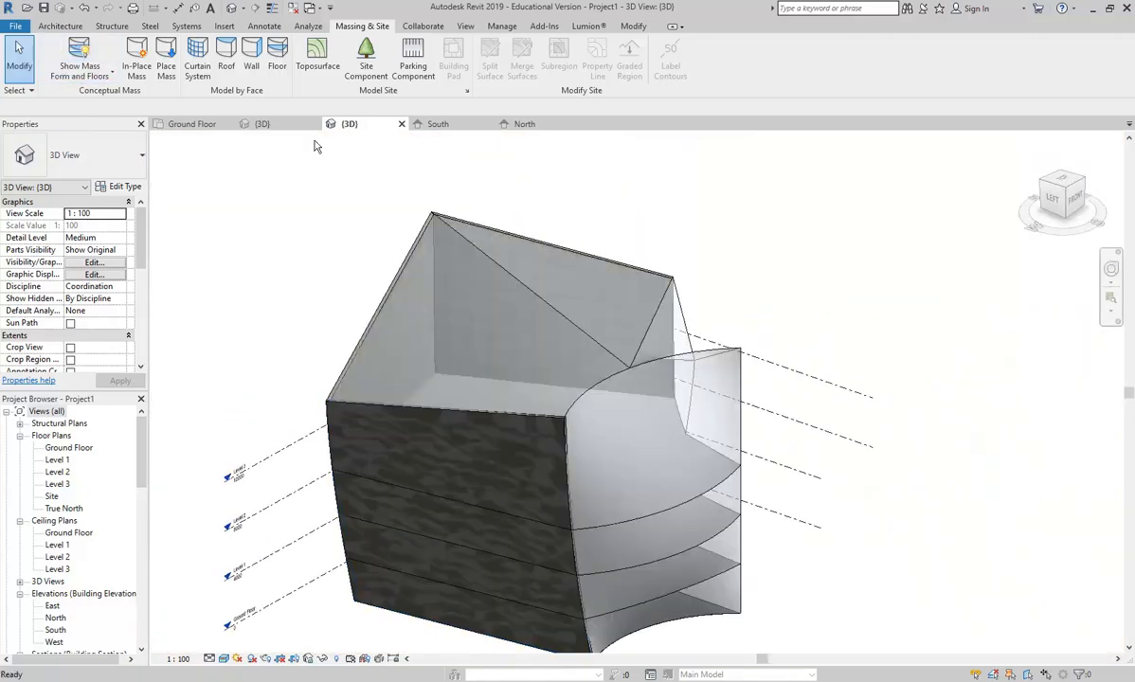
Step: Create a 1500 x 3000mm curtain system on the curved front face of the mass
shift+middle_drag(748, 326, 575, 261)
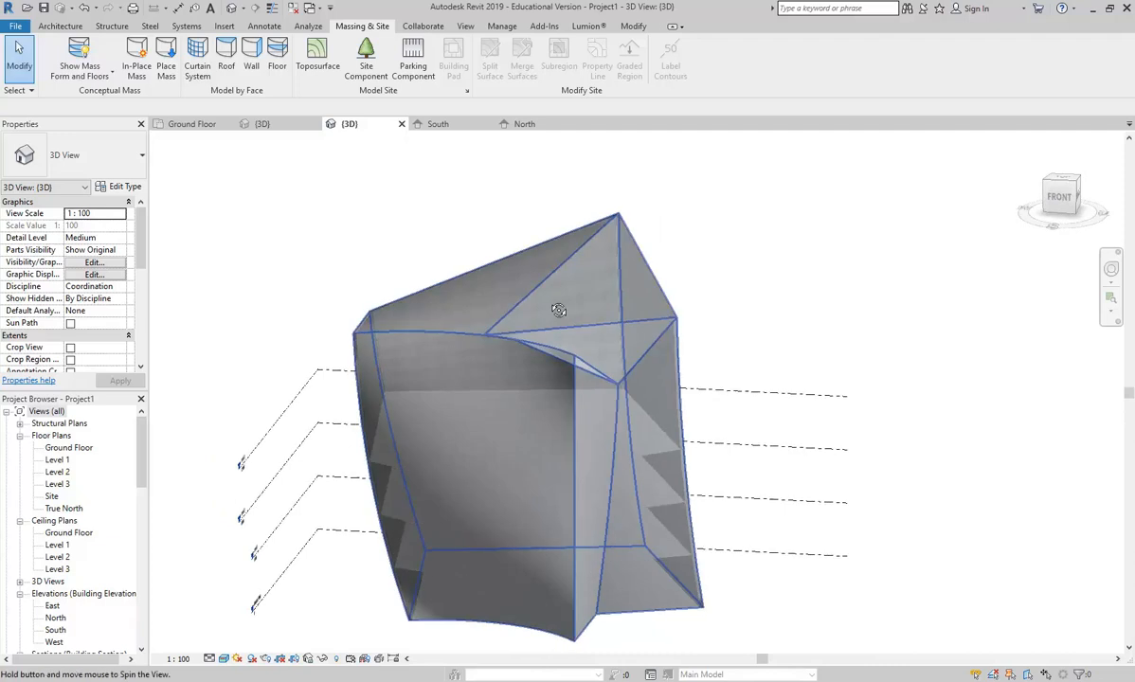
middle_drag(594, 443, 568, 384)
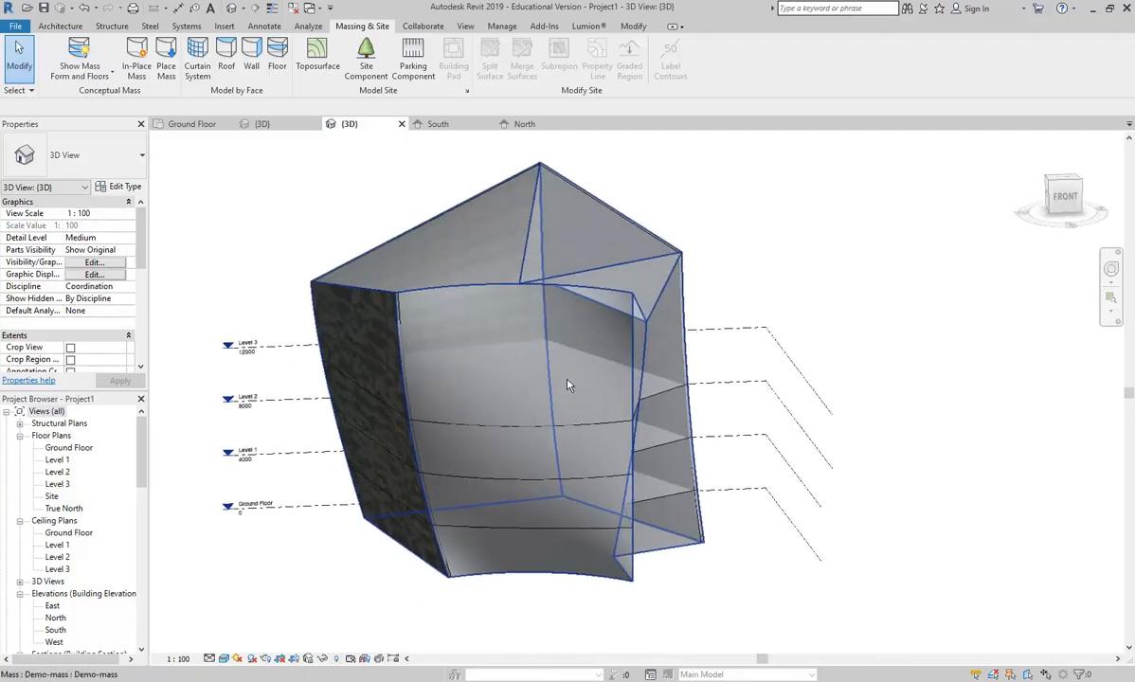
click(201, 62)
click(533, 413)
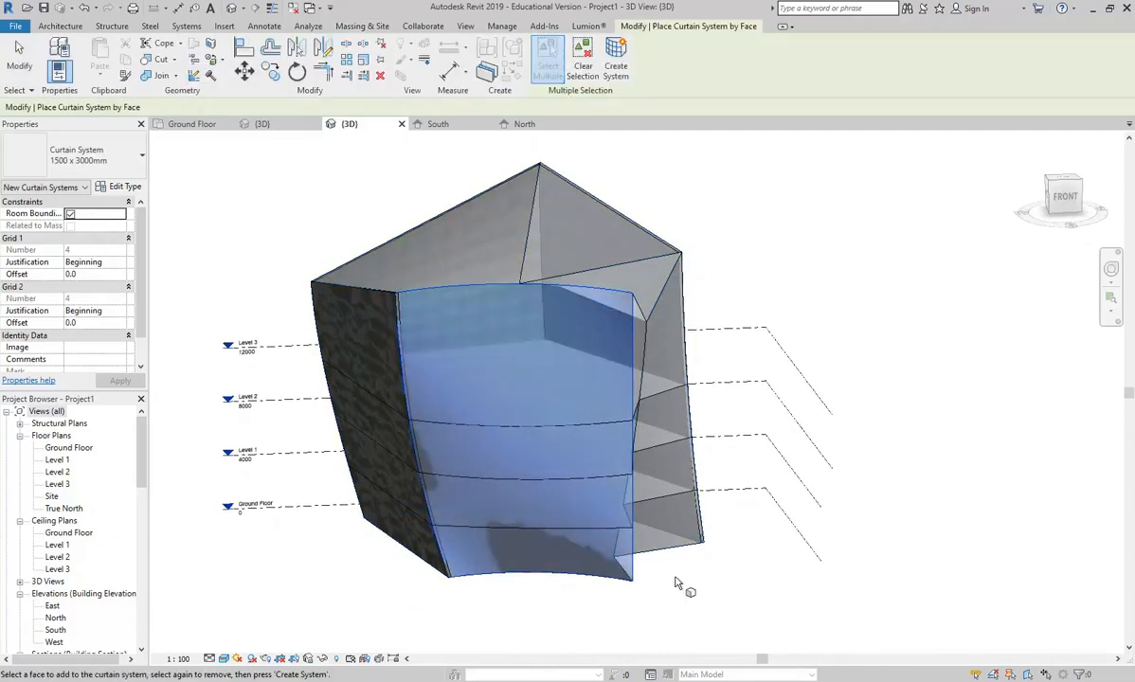
click(615, 62)
key(Escape)
shift+middle_drag(785, 527, 563, 531)
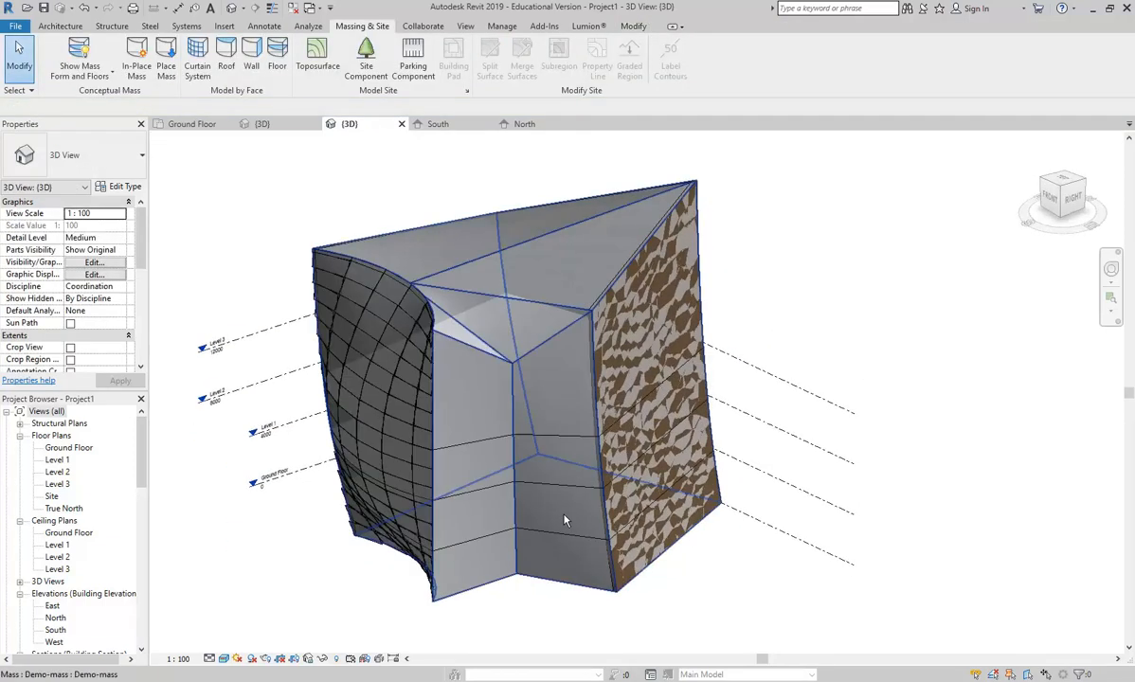
Step: Create a 1500 x 3000mm curtain system on the narrow mass face beside the right-hand brick wall
click(59, 26)
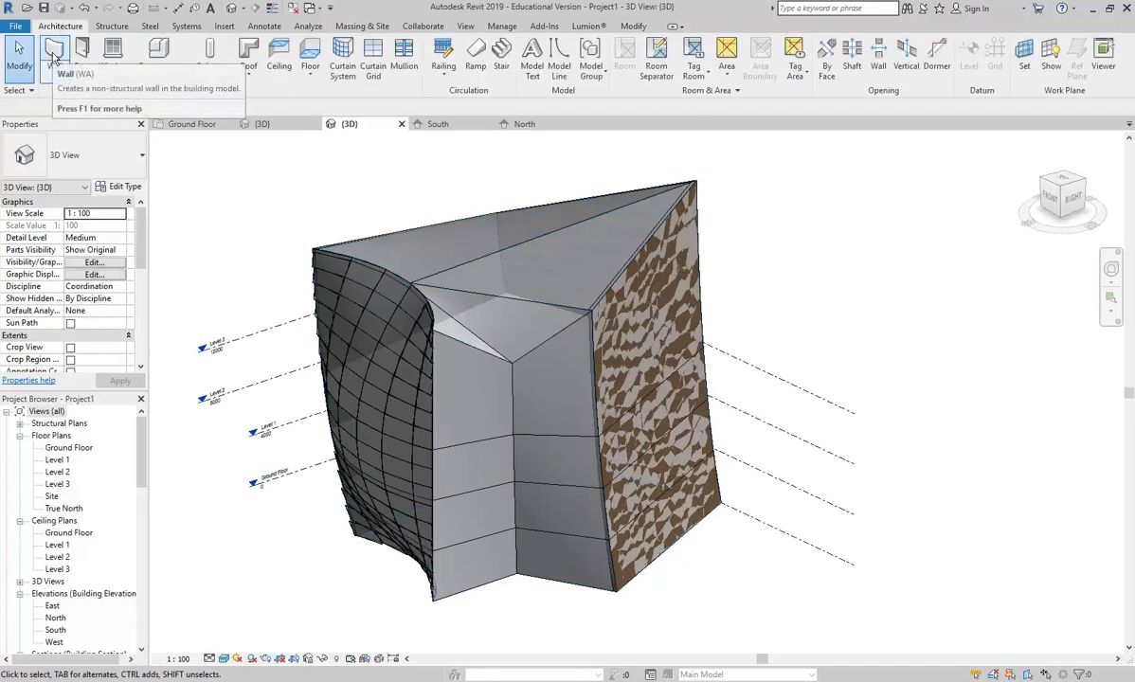
click(362, 25)
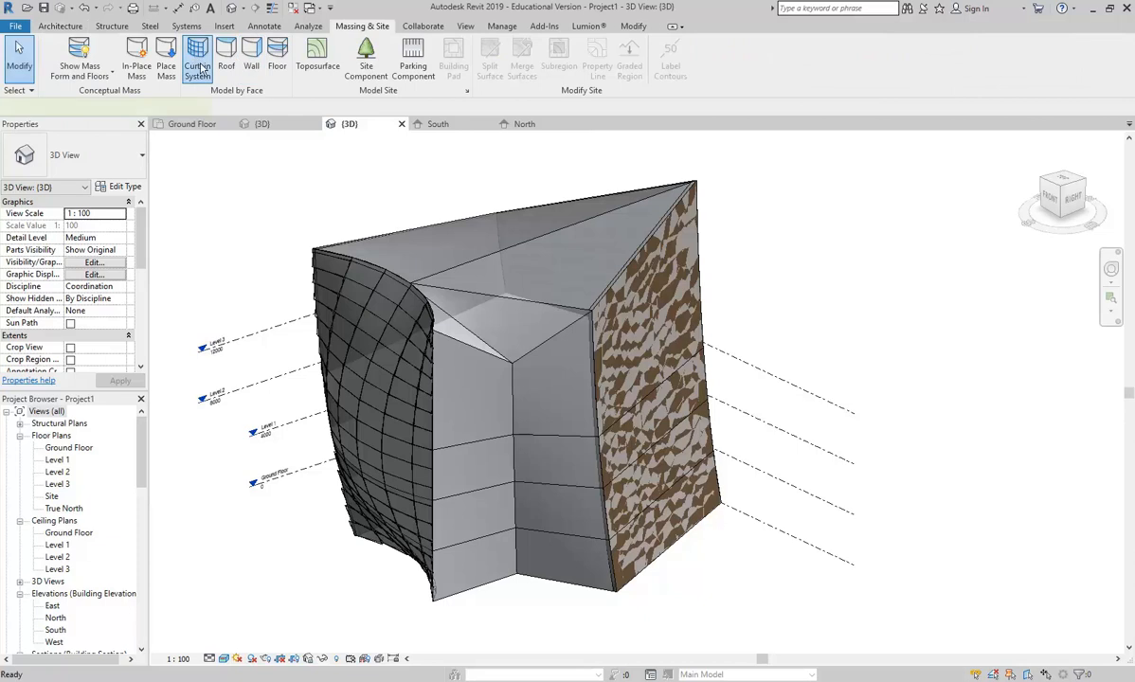
click(196, 59)
click(559, 358)
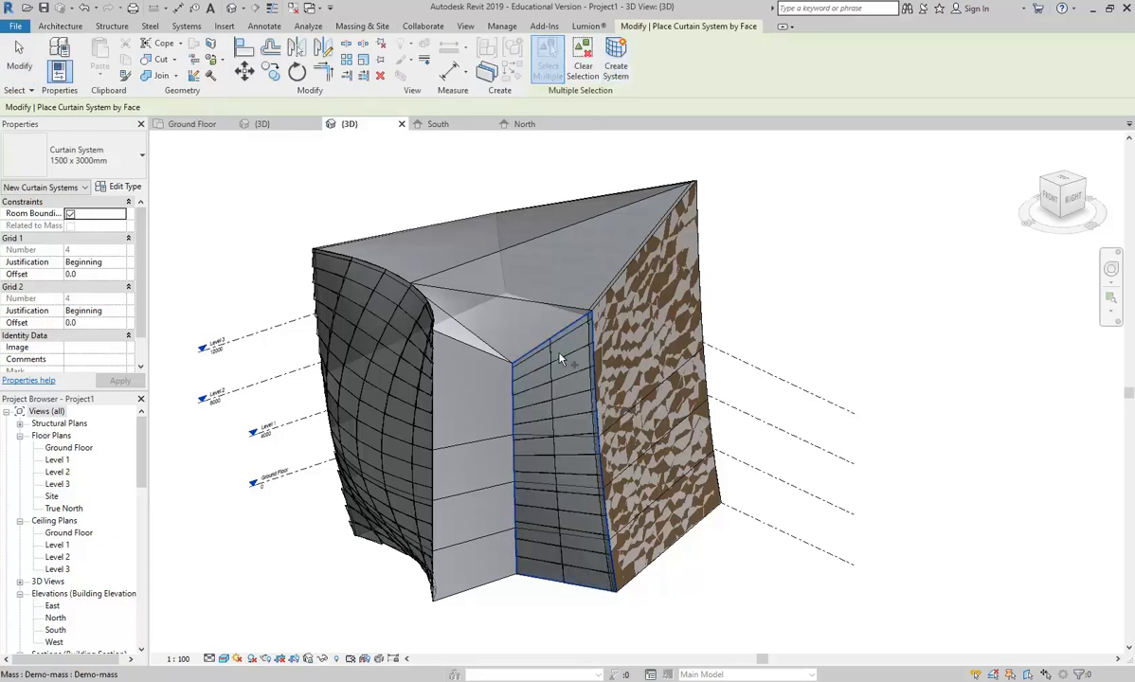
Step: Create a Generic 200mm Wall by face on the remaining vertical face between the two curtain systems and end wall placement
click(60, 26)
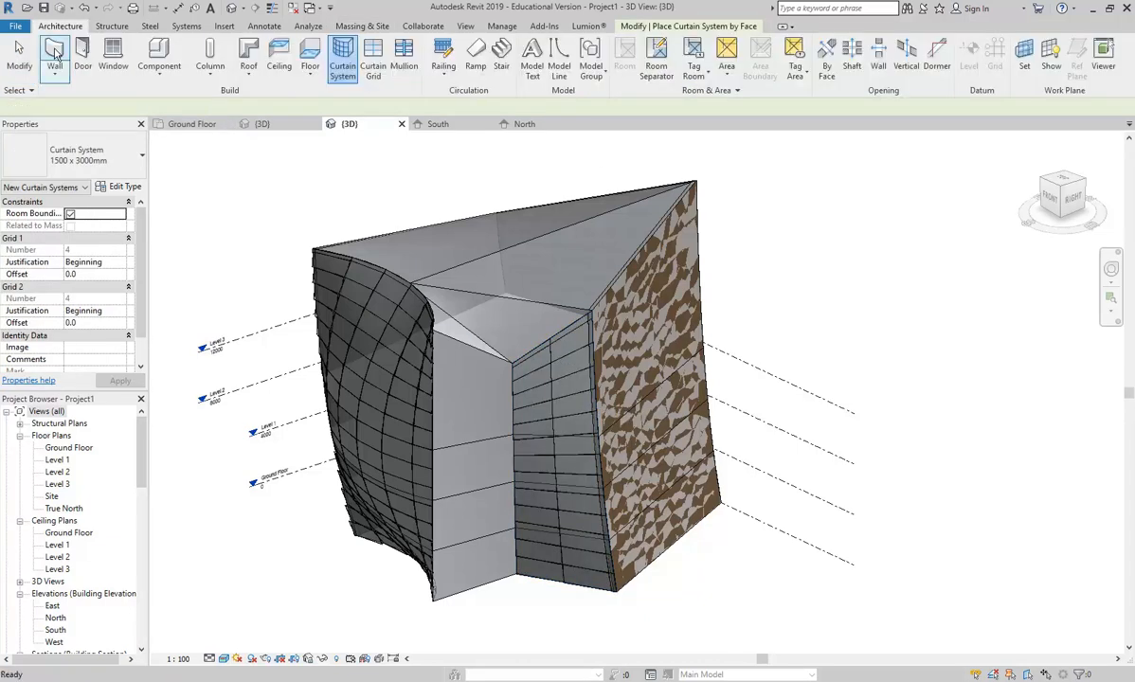
click(59, 52)
click(542, 75)
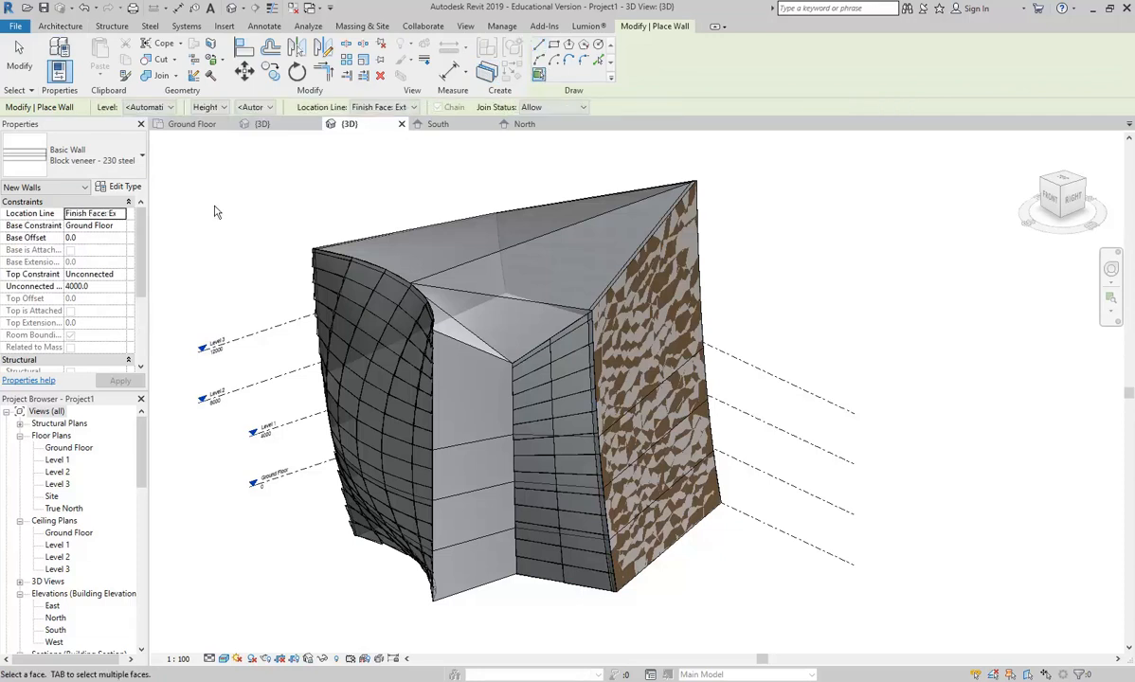
click(122, 158)
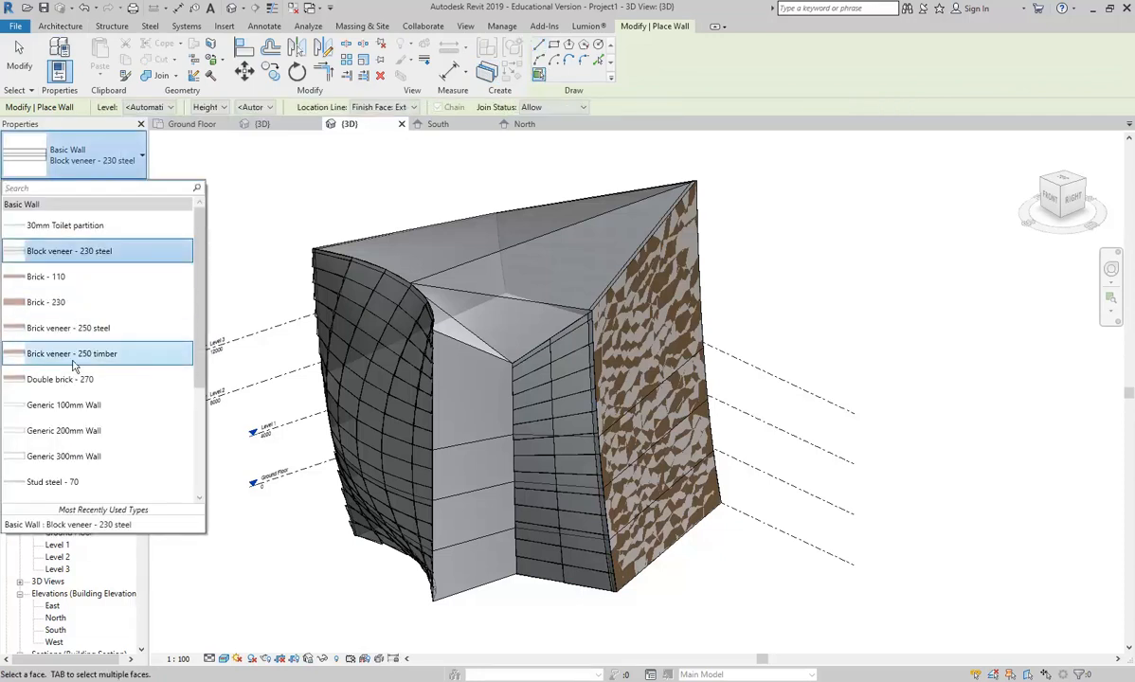
click(64, 431)
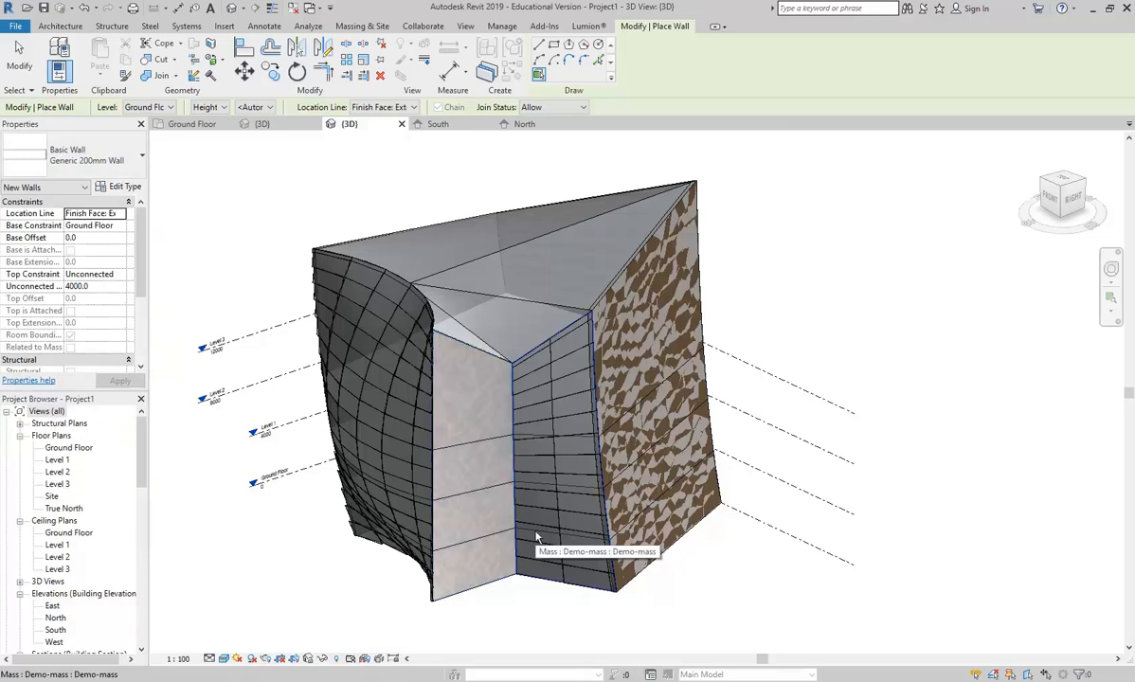
right_click(257, 157)
click(292, 163)
Step: Try to create a Generic - 400mm roof by face on the mass's top faces at Level 3, and end roof placement
shift+middle_drag(407, 322, 607, 280)
shift+middle_drag(862, 241, 492, 396)
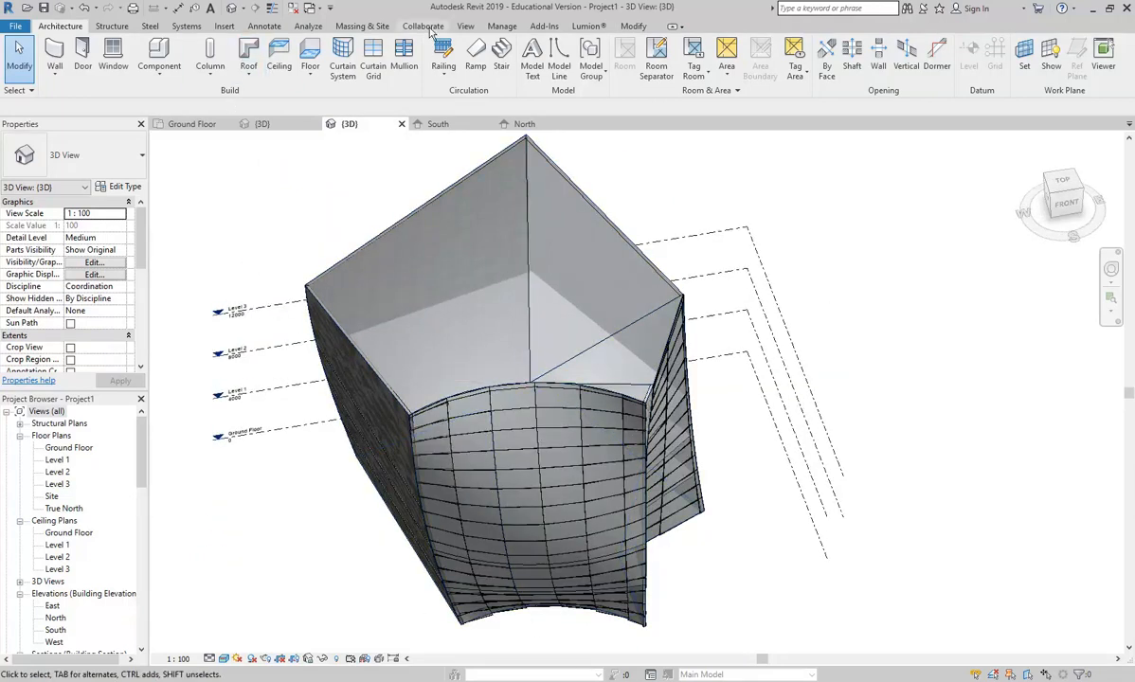
click(360, 27)
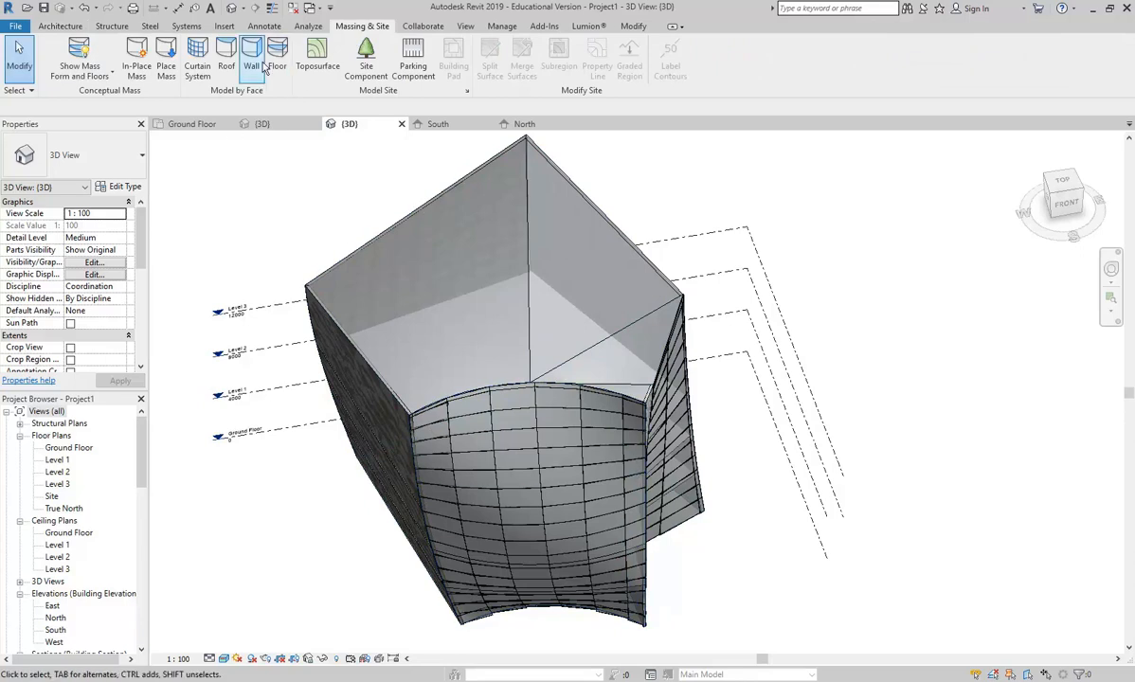
click(226, 55)
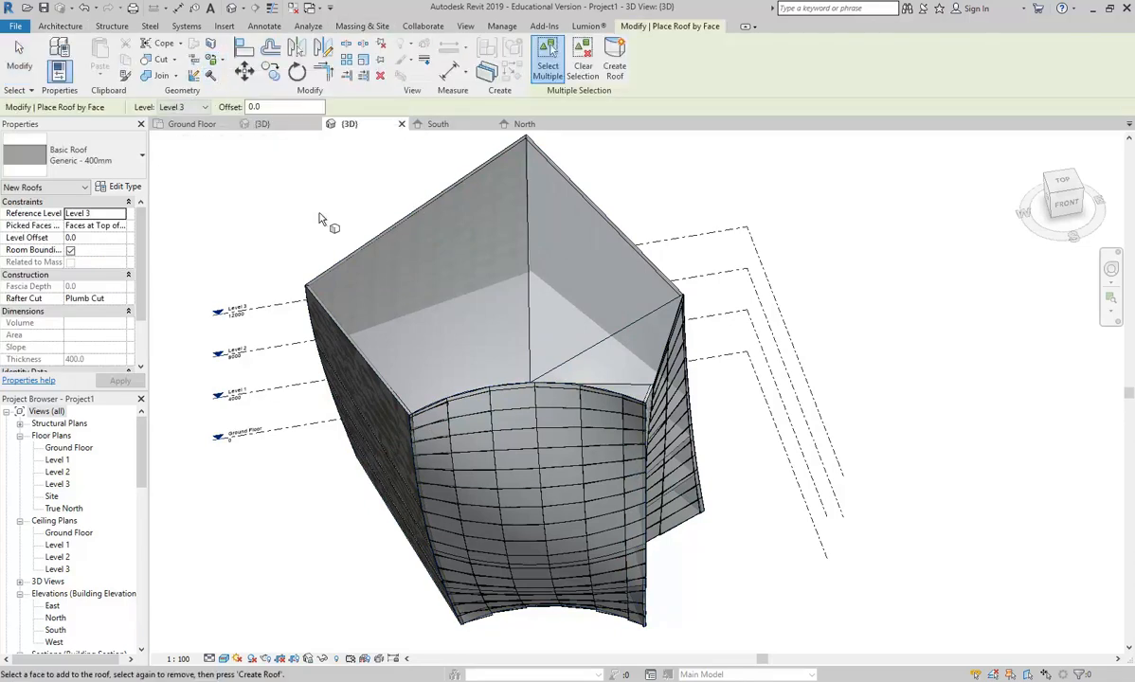
click(436, 308)
click(606, 309)
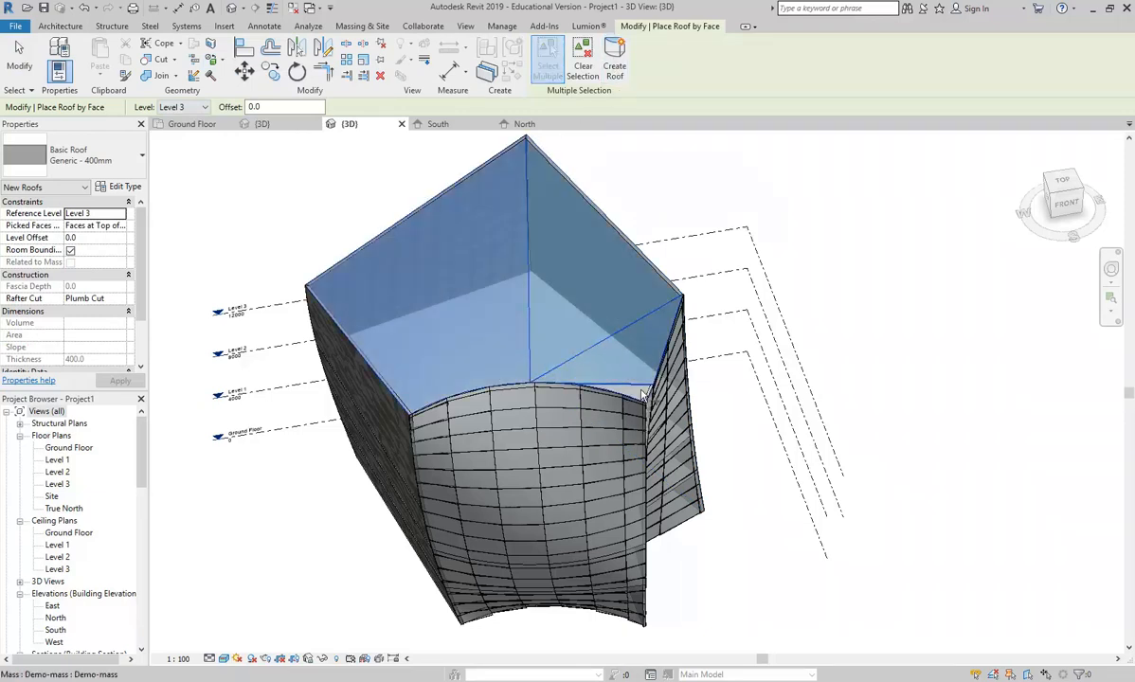
click(616, 66)
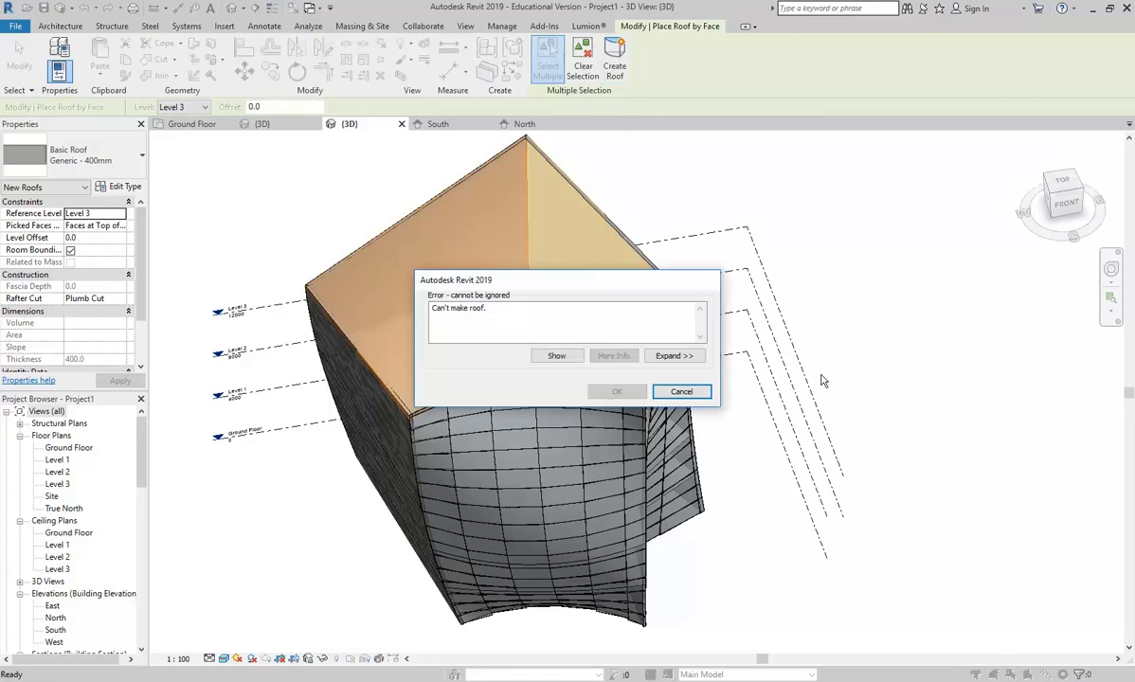
click(669, 396)
shift+middle_drag(552, 385, 433, 253)
scroll(574, 284, up, 2)
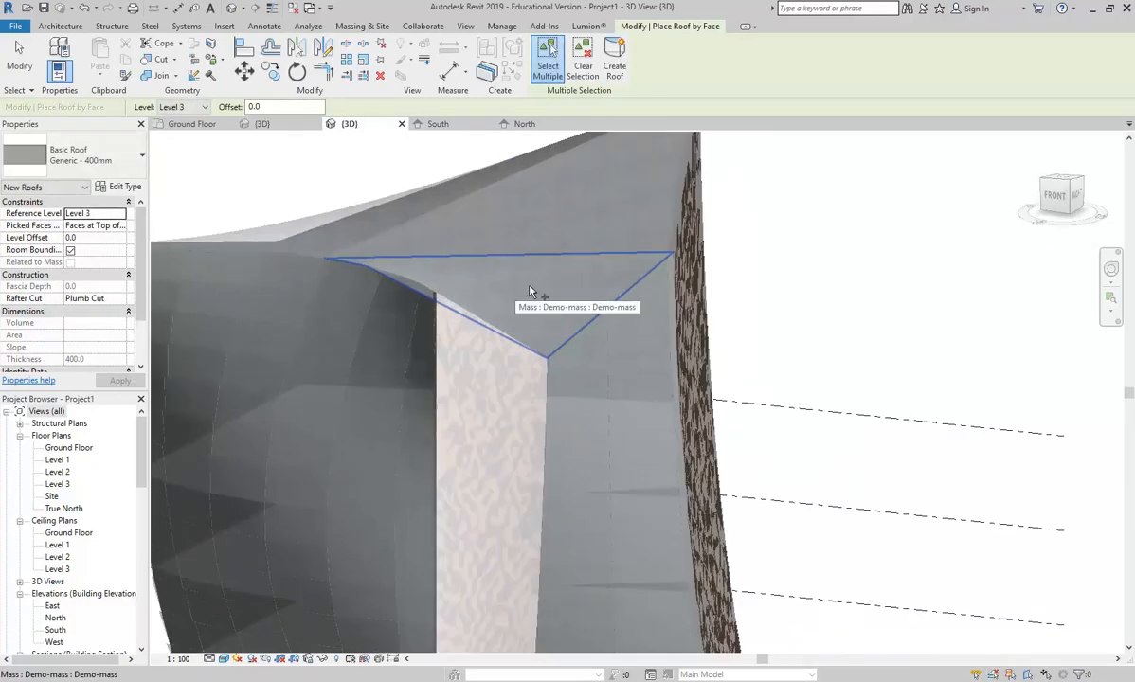
shift+middle_drag(531, 353, 429, 448)
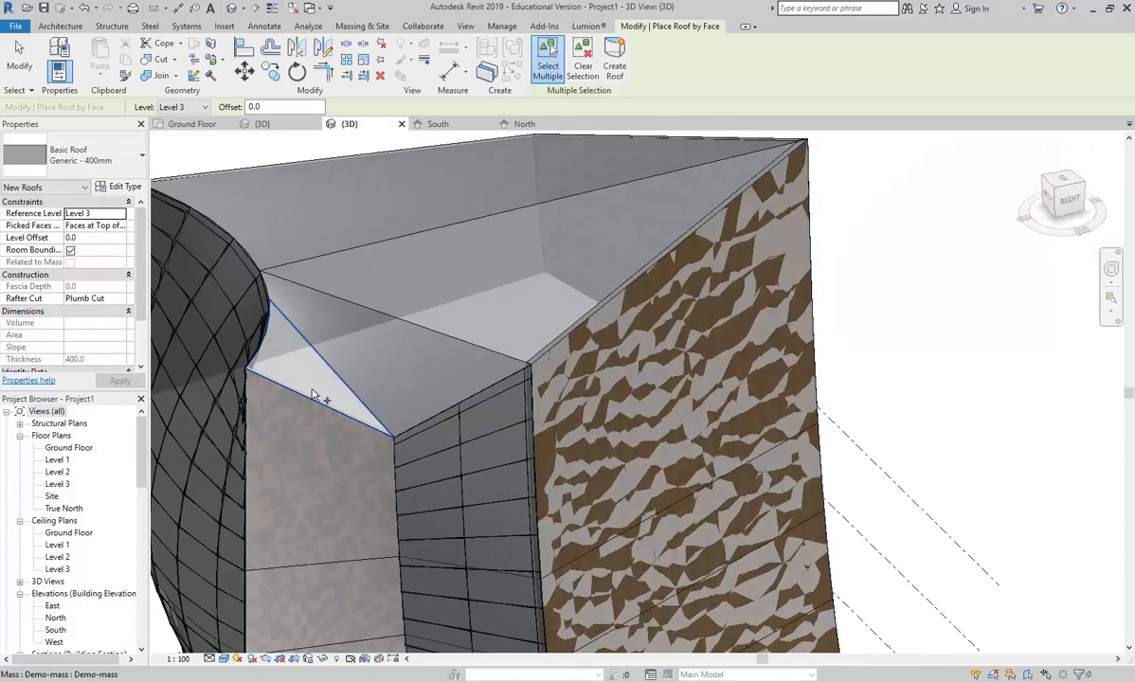
scroll(314, 395, down, 2)
right_click(379, 161)
click(431, 176)
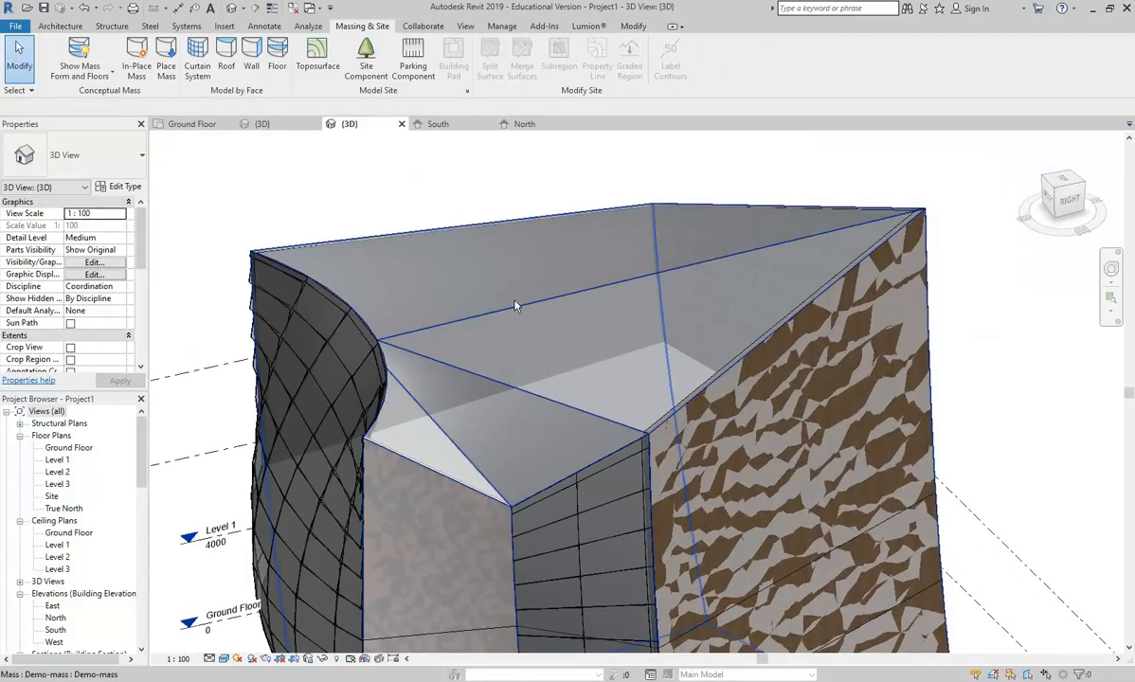
Step: Edit the Demo-mass family and align the top's peak vertex and low corner vertex with the flat top edge in the North elevation
click(512, 305)
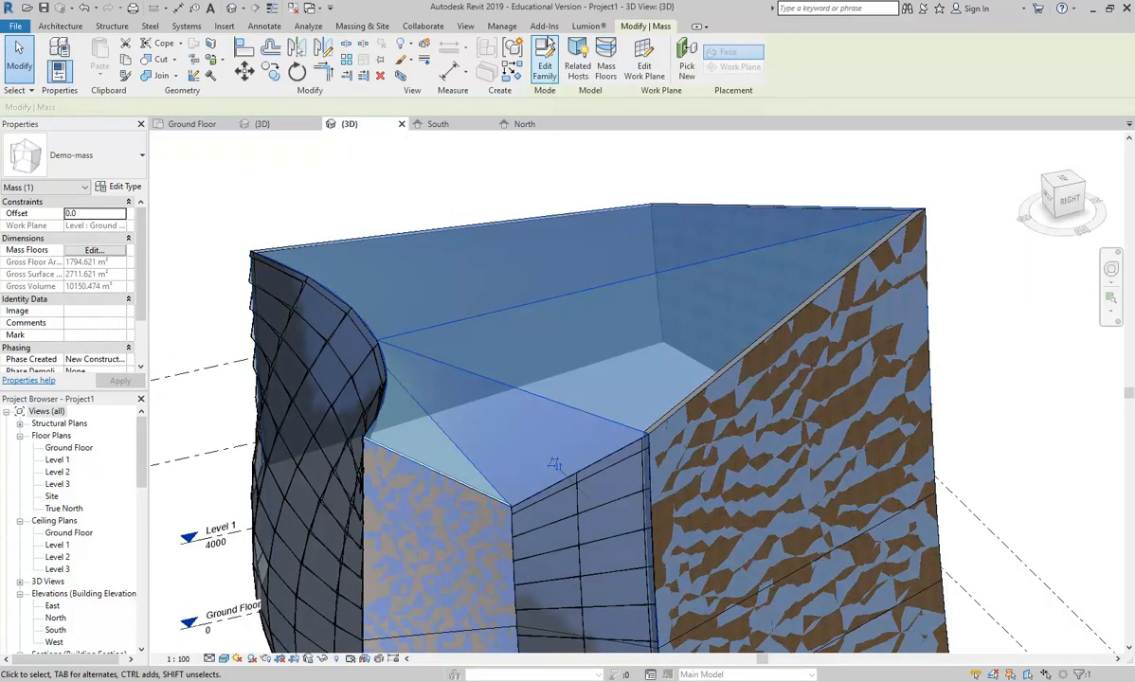
click(547, 45)
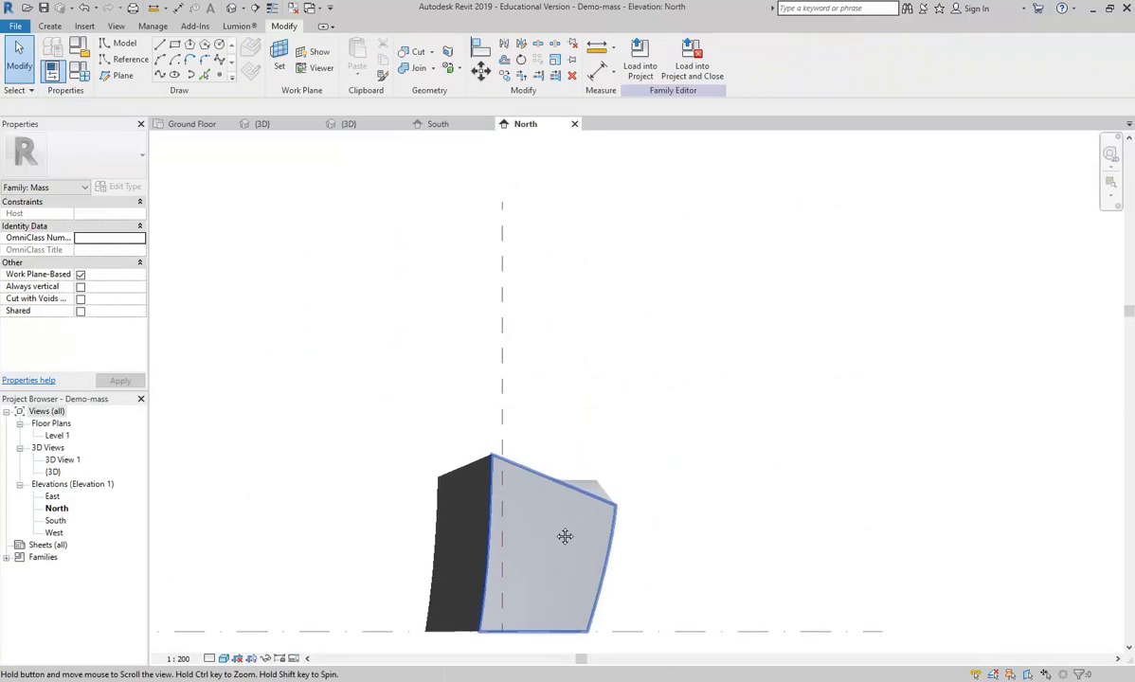
scroll(521, 417, up, 3)
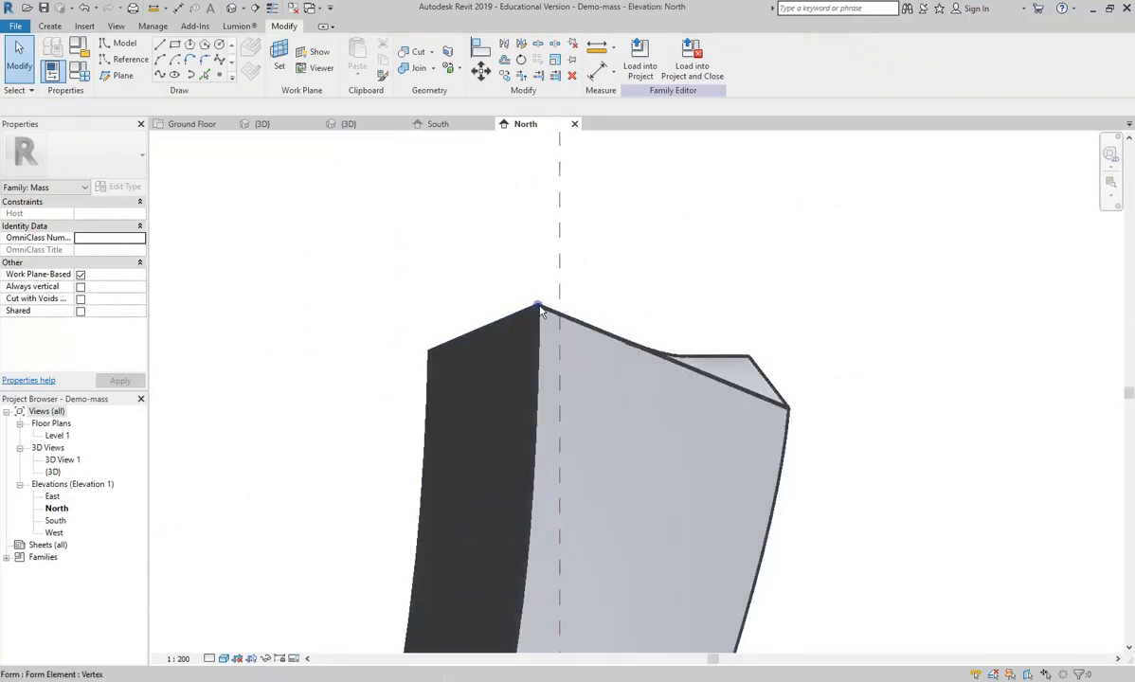
click(539, 305)
scroll(542, 292, up, 2)
drag(535, 282, 537, 387)
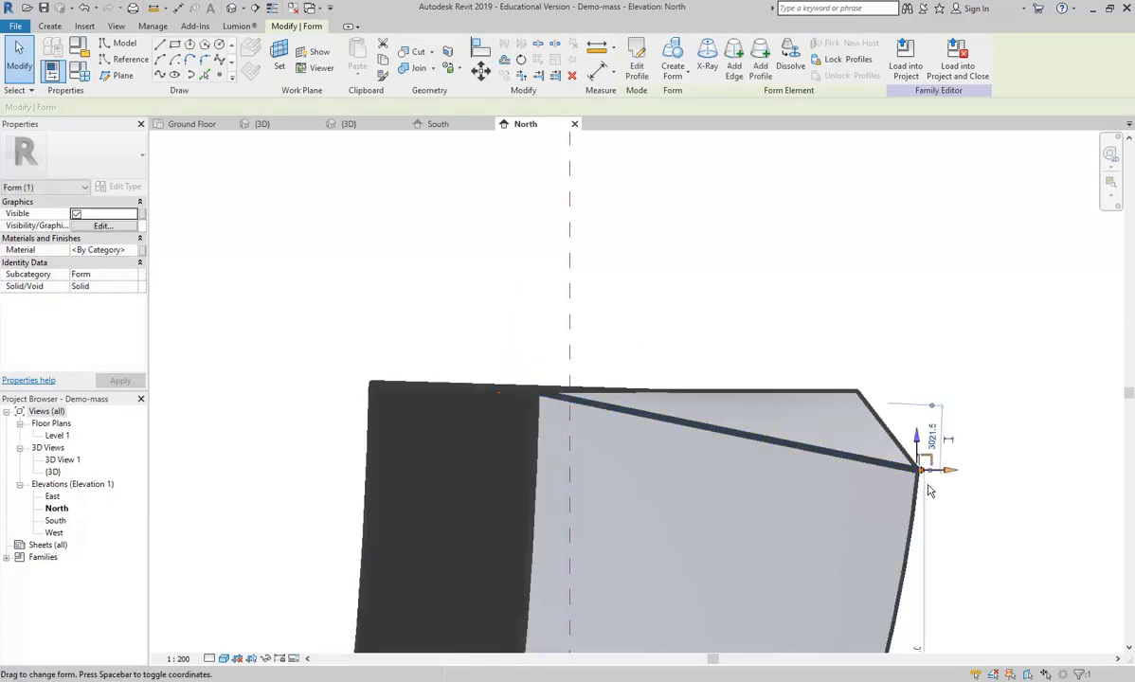
click(921, 392)
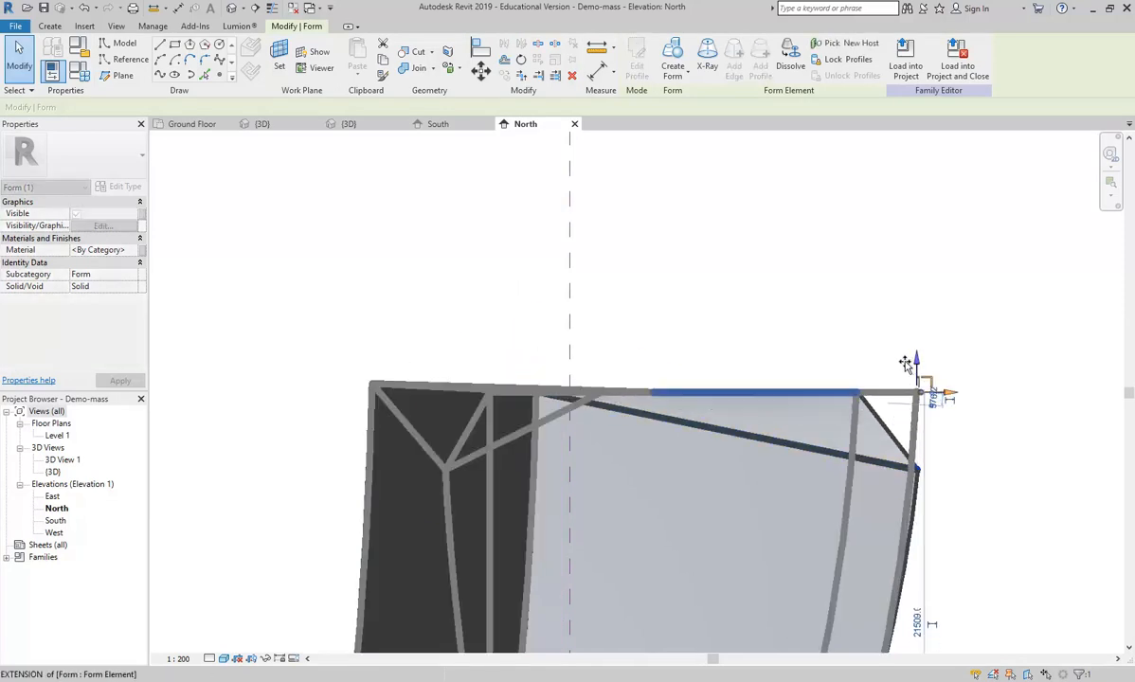
click(643, 274)
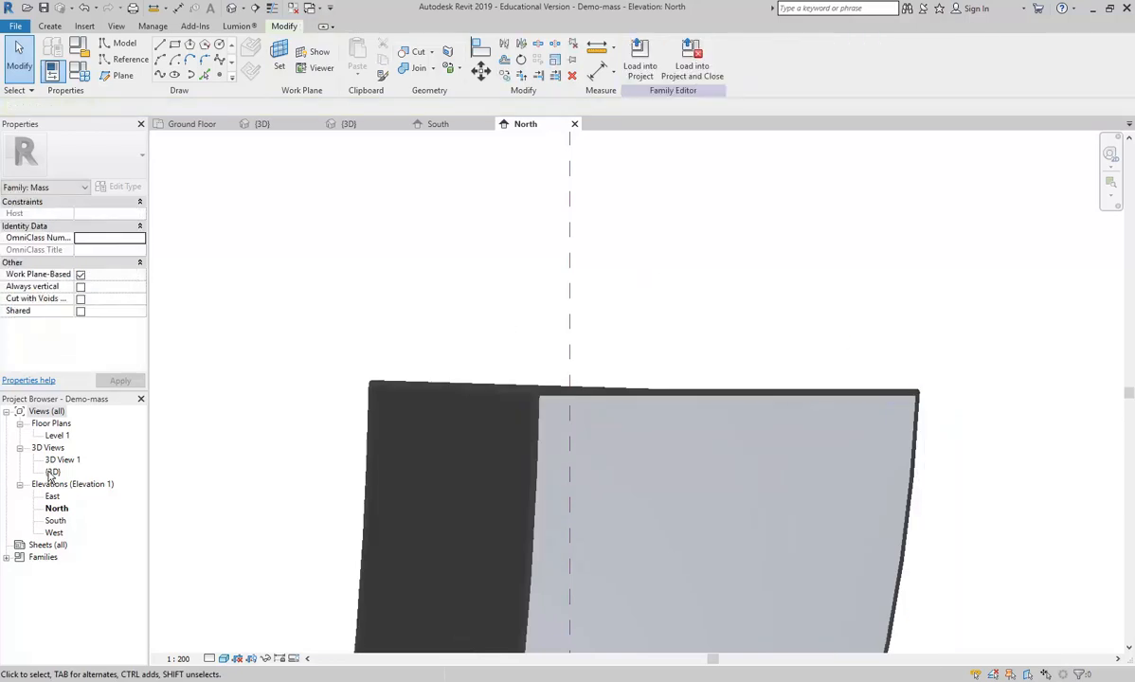
Step: In the {3D} view, raise the low vertex at the notch corner to the level of the top edges
double_click(52, 472)
mouse_move(478, 352)
shift+middle_down()
mouse_move(477, 398)
mouse_move(436, 331)
mouse_move(464, 338)
shift+middle_up()
scroll(464, 338, up, 3)
click(572, 381)
drag(572, 380, 578, 270)
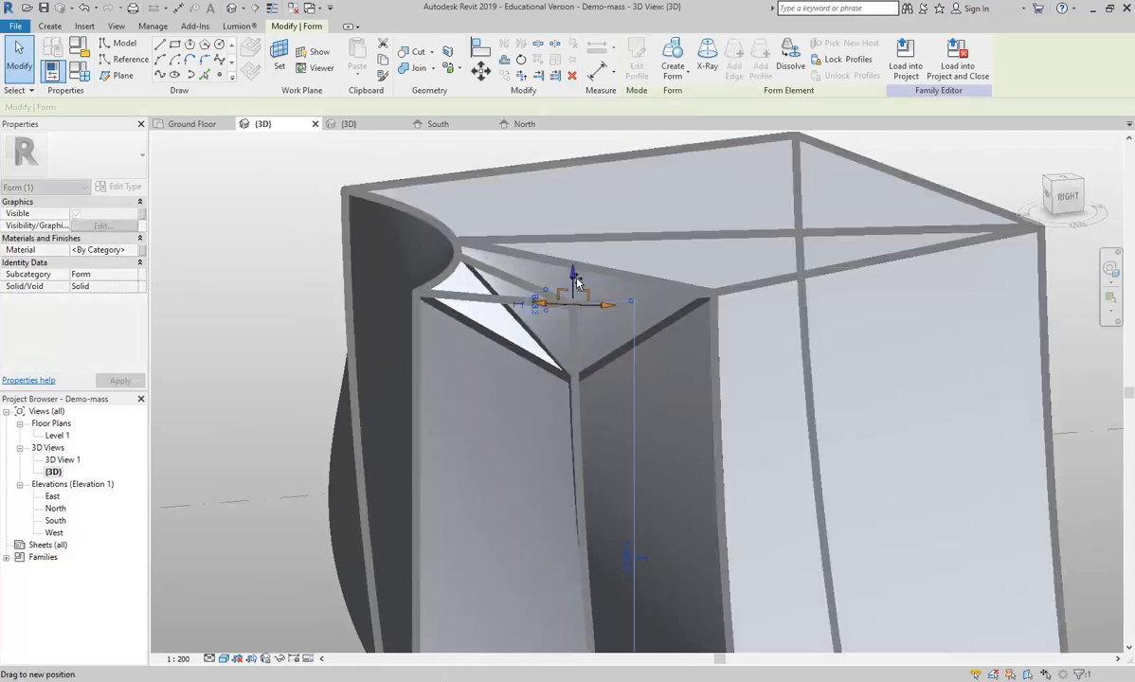
mouse_move(568, 341)
shift+middle_down()
mouse_move(541, 320)
mouse_move(566, 333)
shift+middle_up()
scroll(511, 271, up, 2)
drag(516, 268, 516, 252)
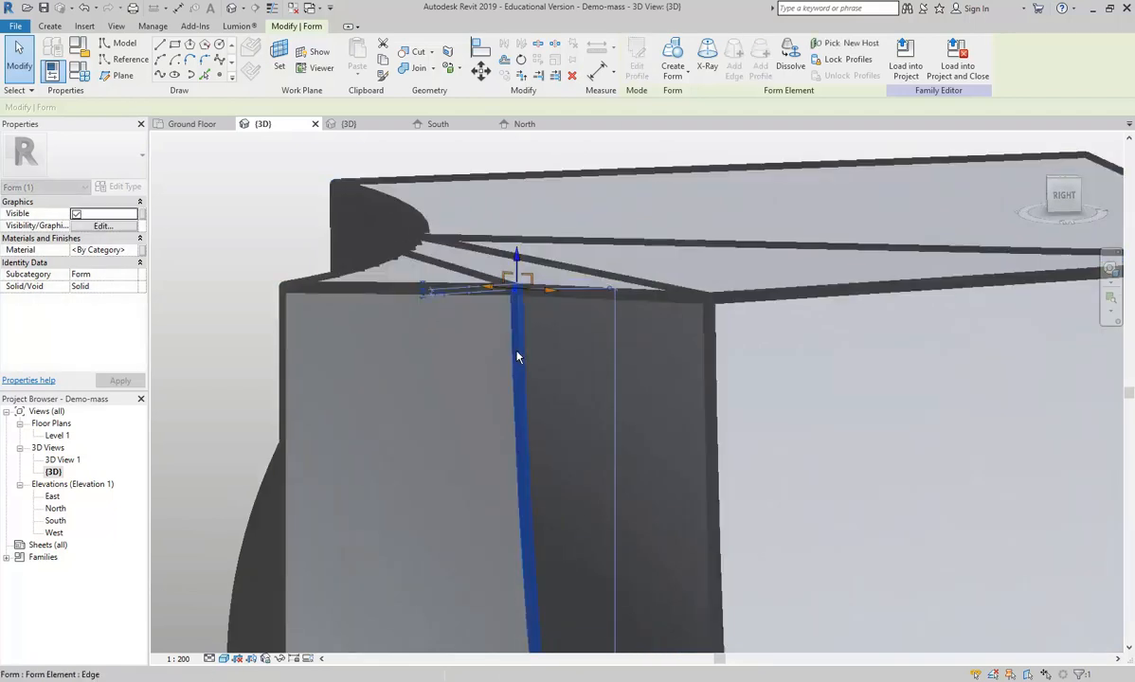
Step: Turn on thin lines in the North elevation and lower the outer corner vertex flush with the flat top edge
double_click(55, 509)
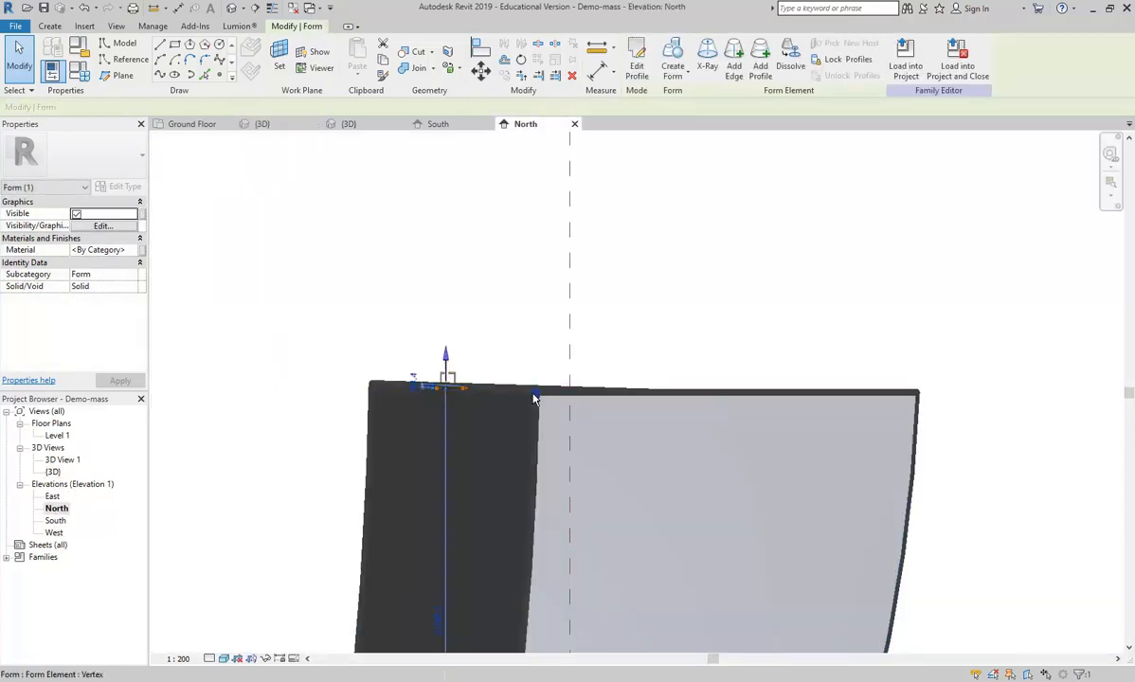
scroll(481, 406, up, 2)
click(417, 176)
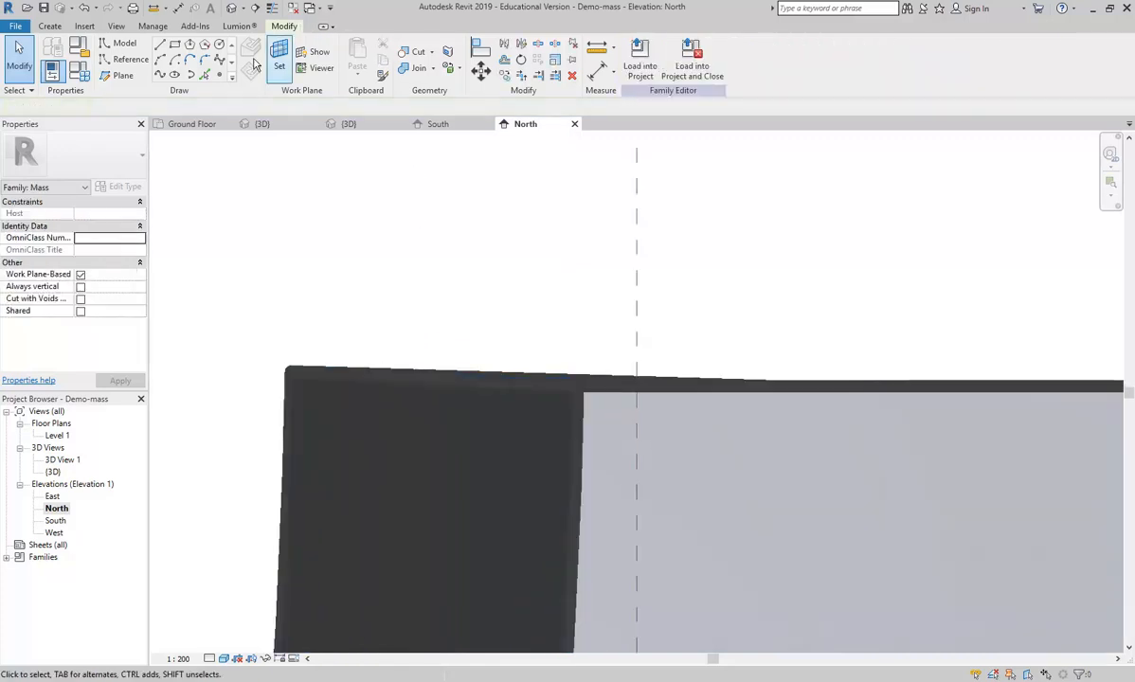
click(272, 8)
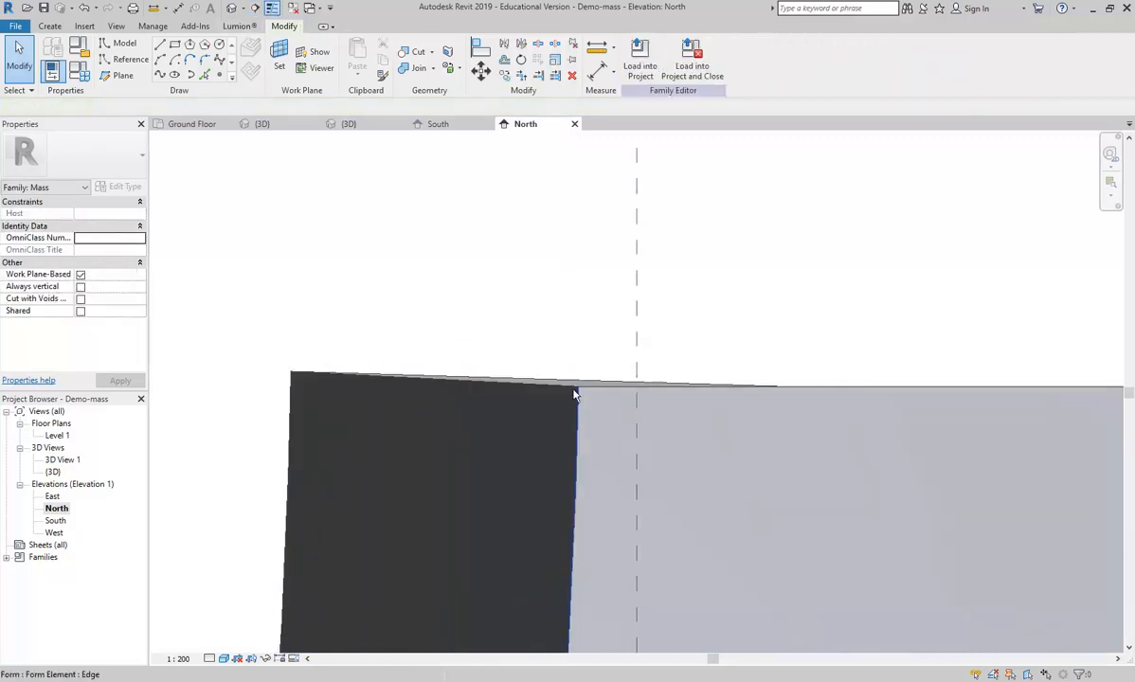
click(288, 369)
scroll(288, 371, up, 2)
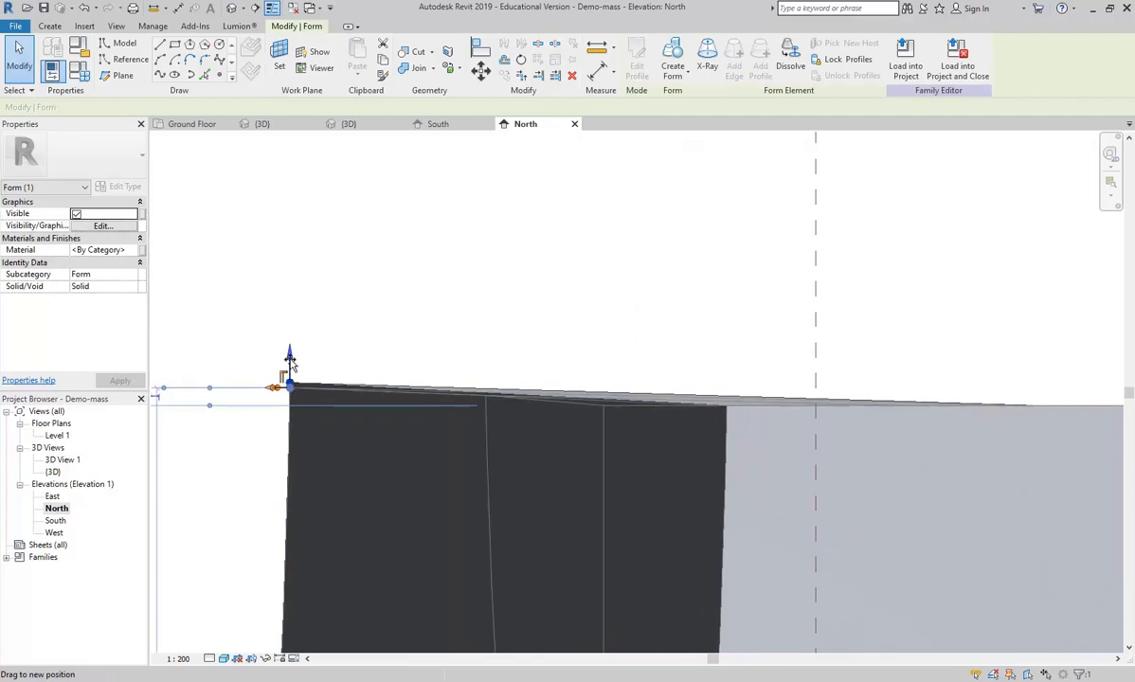
drag(289, 377, 289, 377)
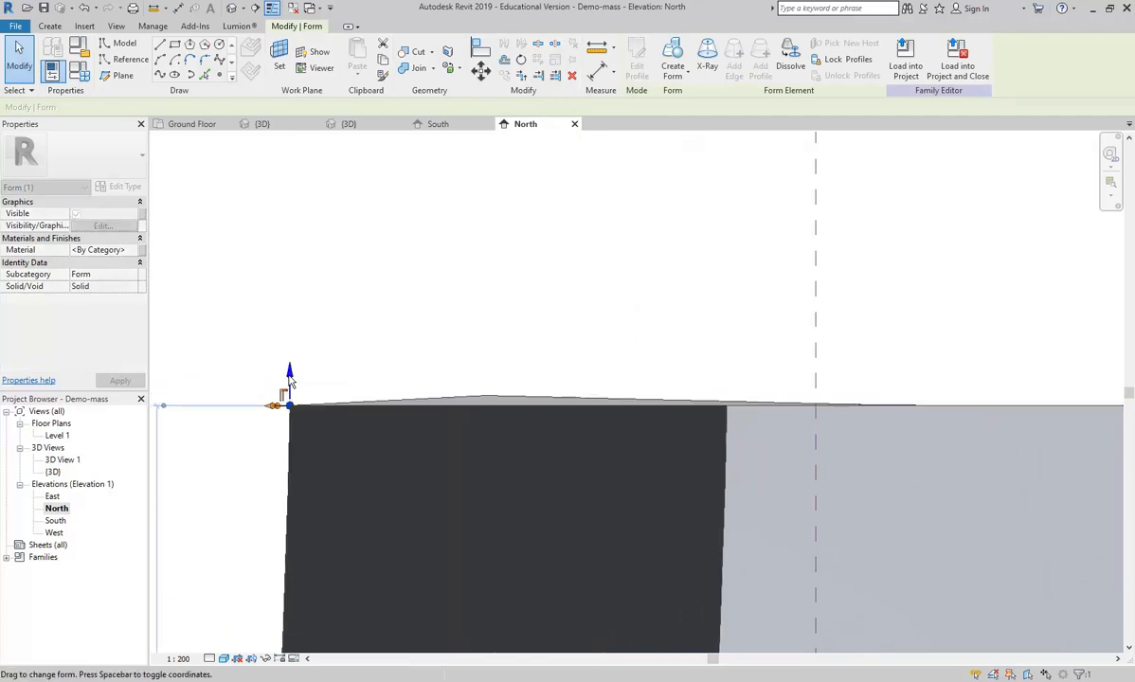
Step: Lower the remaining raised vertex between the corners of the dark face flush with the flat top edge
click(484, 400)
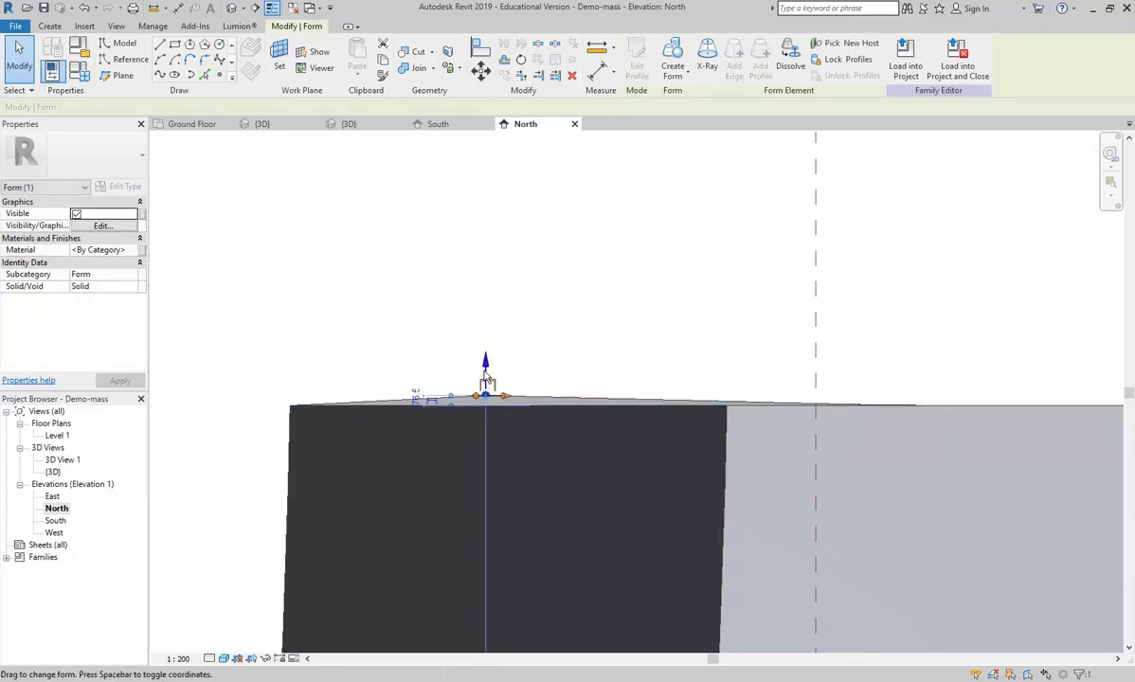
drag(484, 379, 484, 380)
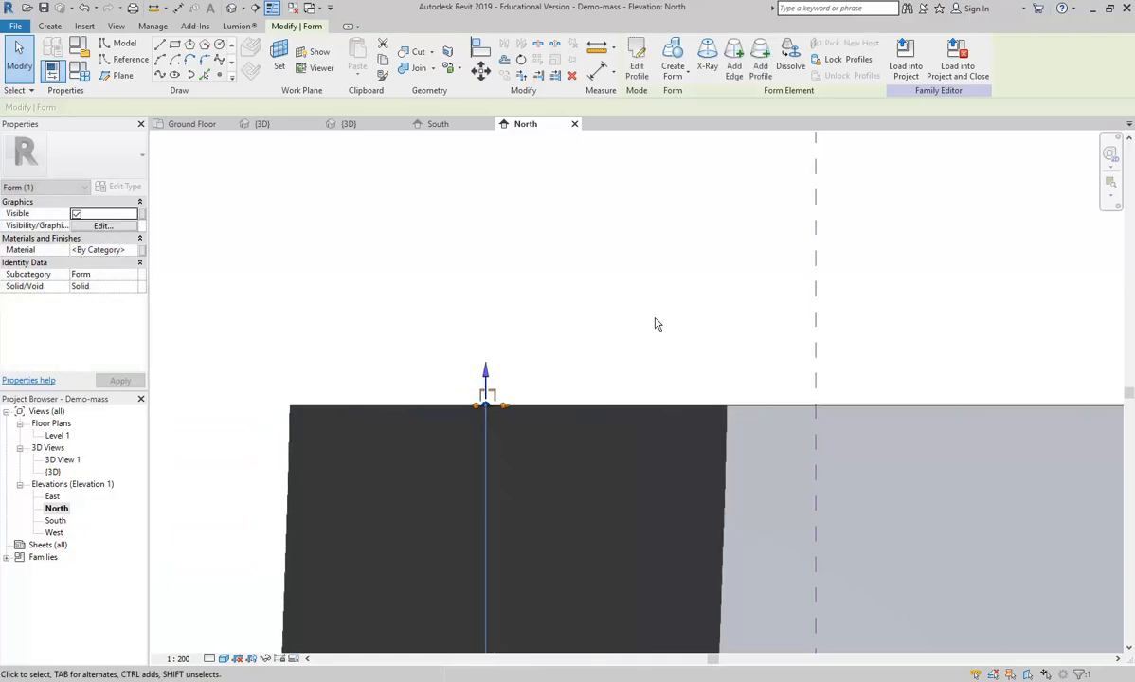
click(655, 325)
scroll(669, 333, down, 3)
middle_drag(670, 333, 522, 323)
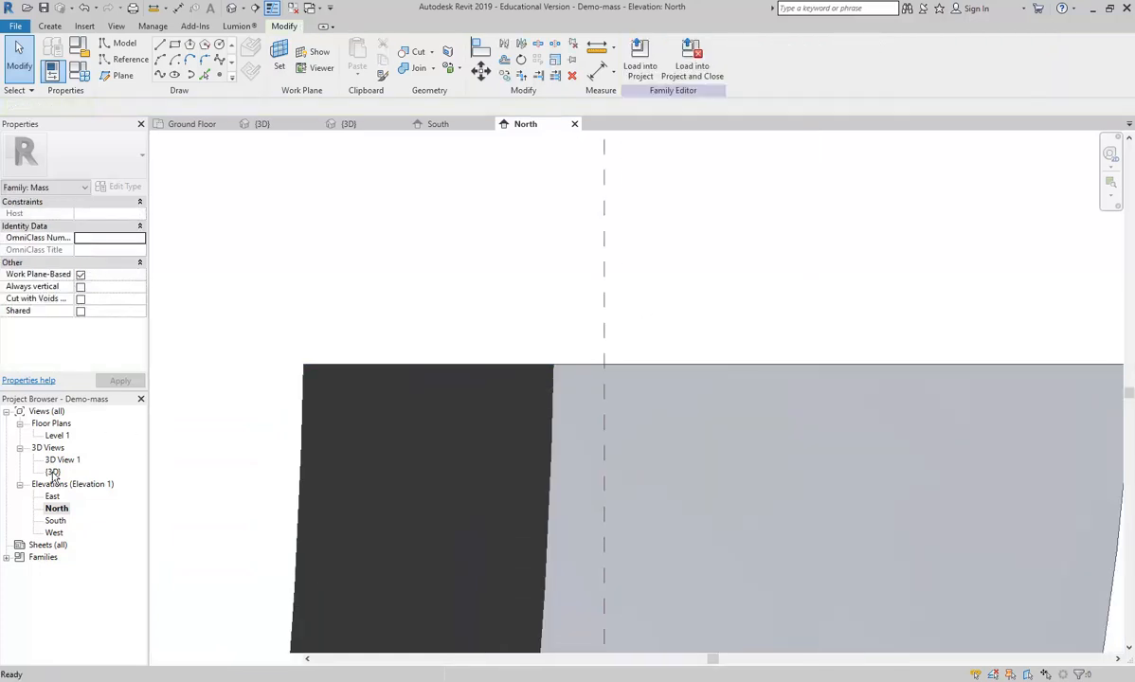
Step: Check the flattened top in the {3D} view and load the family into the project, overwriting the existing version
double_click(53, 473)
shift+middle_drag(406, 322, 560, 441)
scroll(630, 390, down, 3)
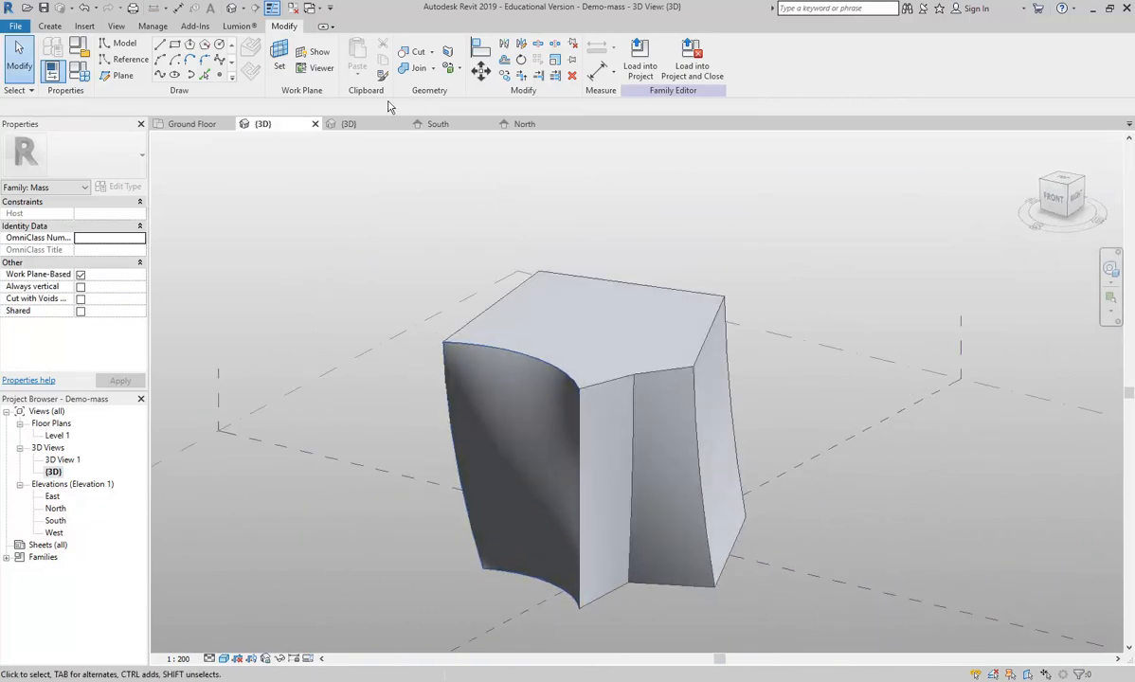
click(642, 60)
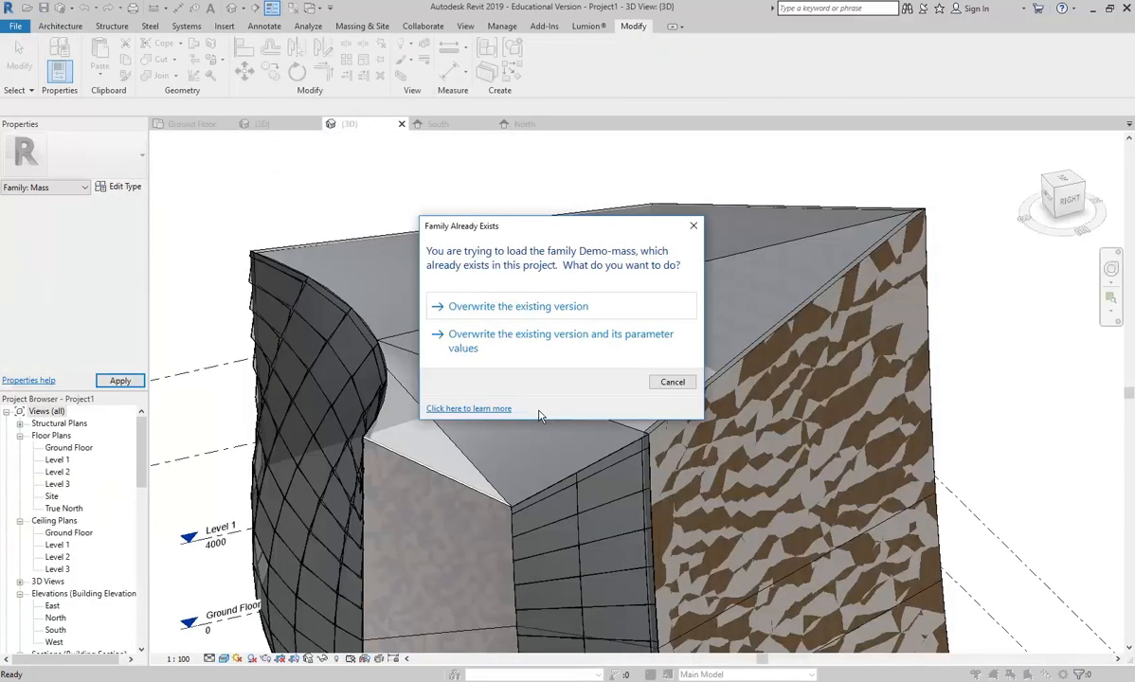
click(527, 307)
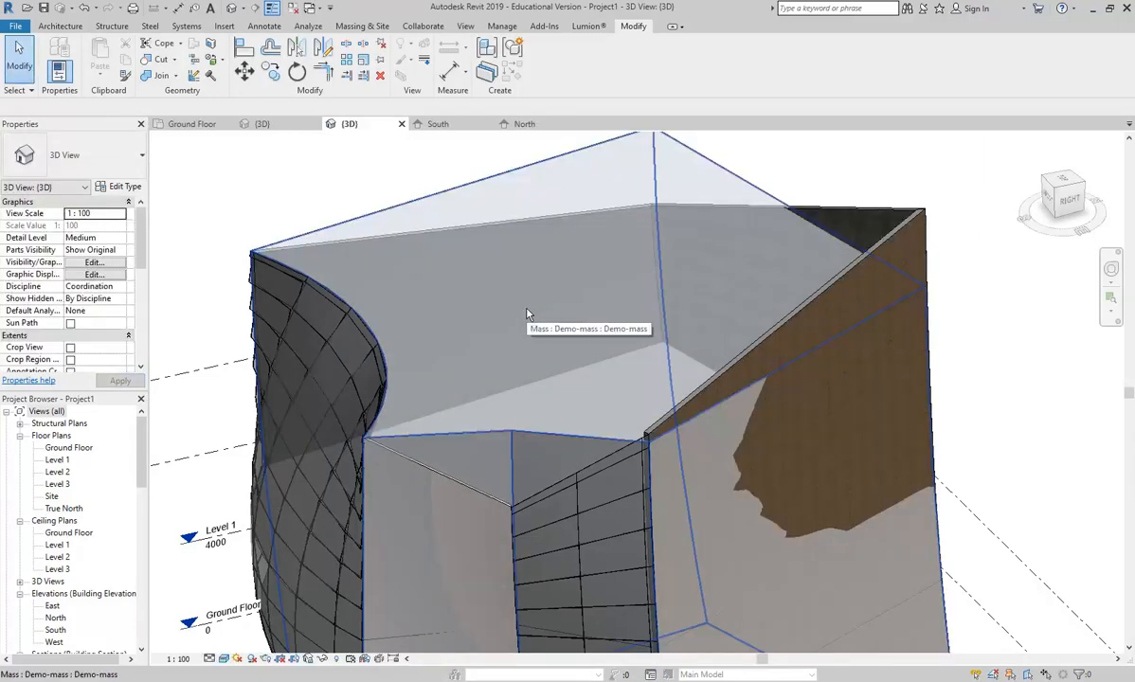
Step: Update the two Double brick - 270 walls to the revised mass faces
click(815, 184)
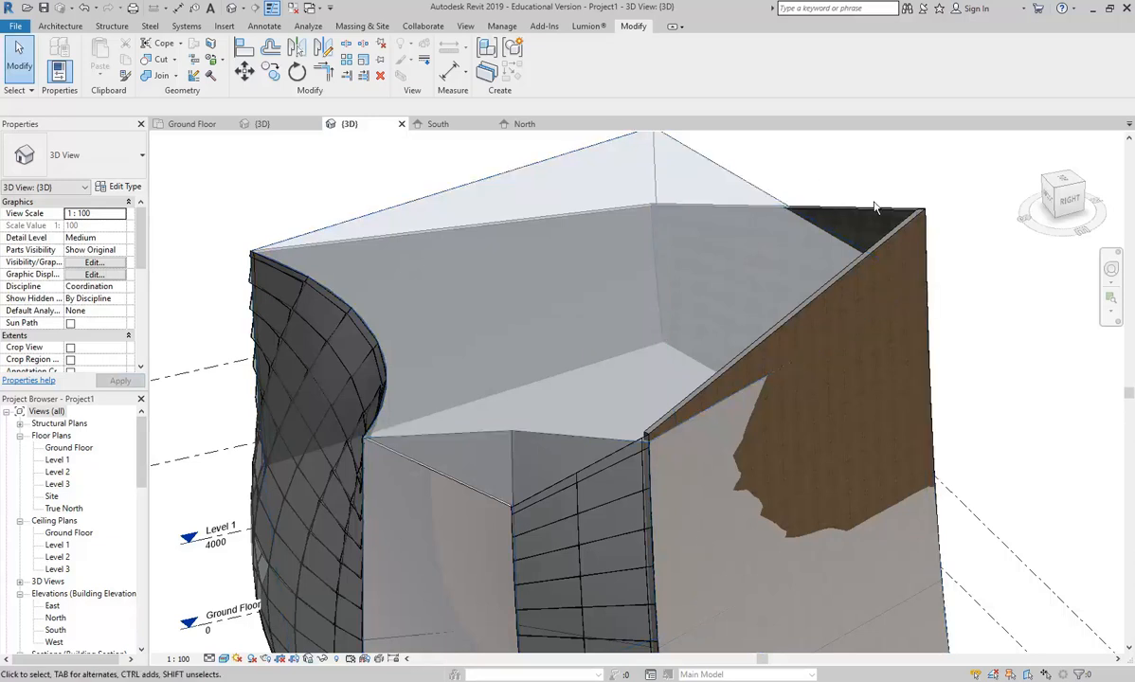
click(885, 232)
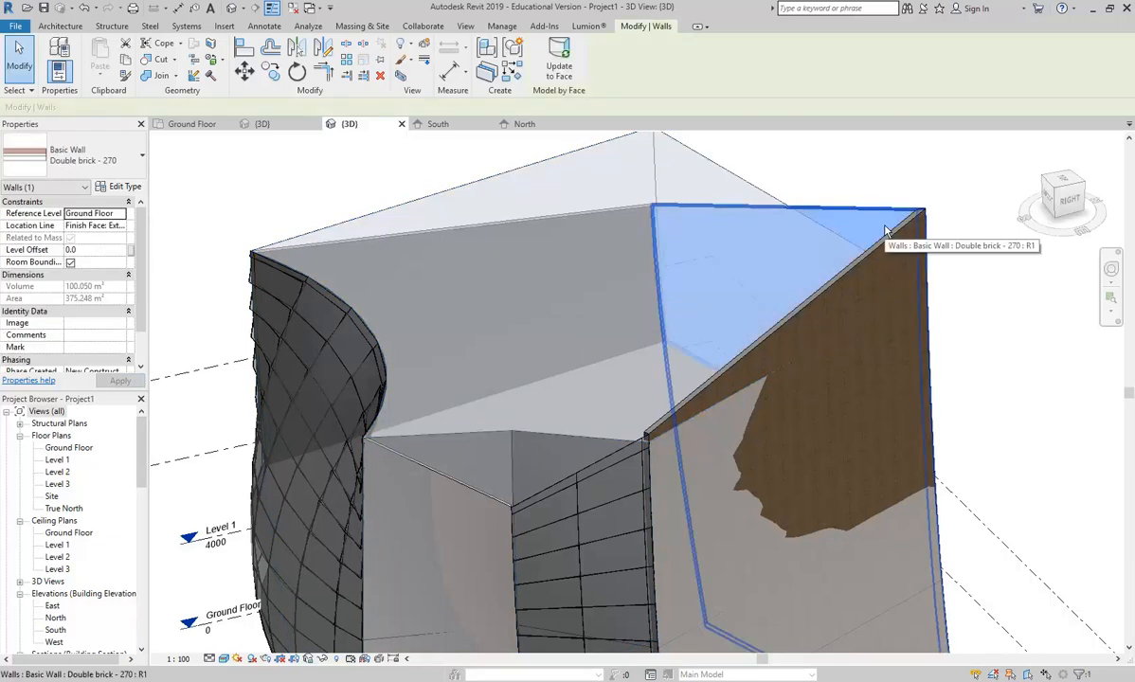
ctrl+click(881, 353)
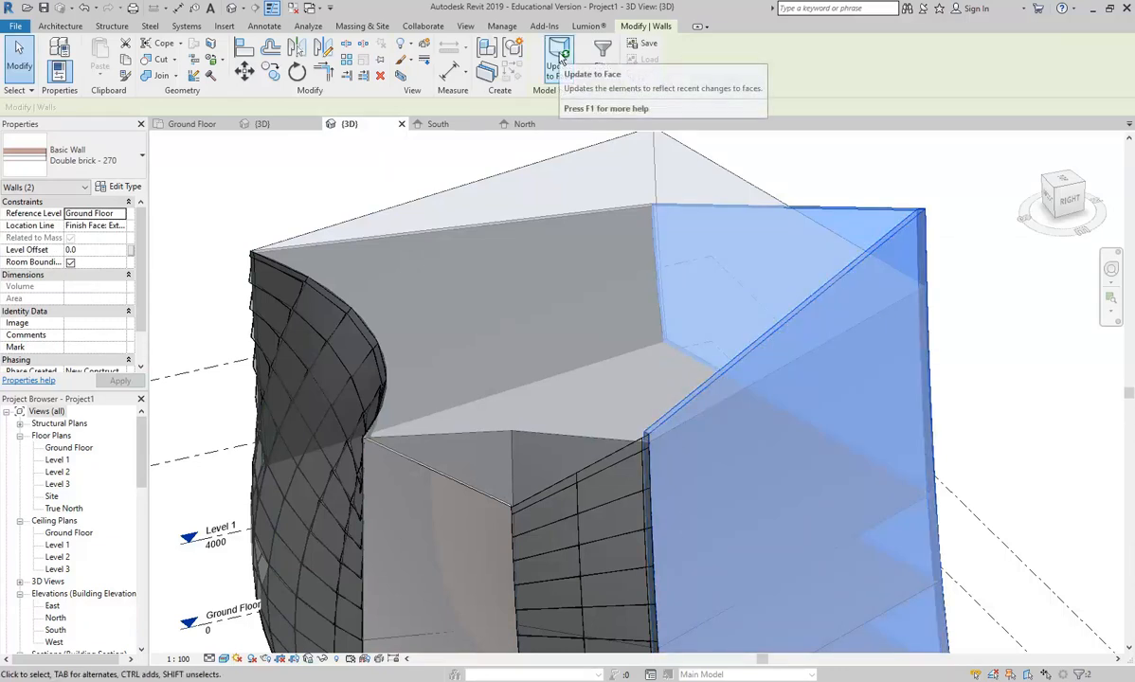
click(559, 59)
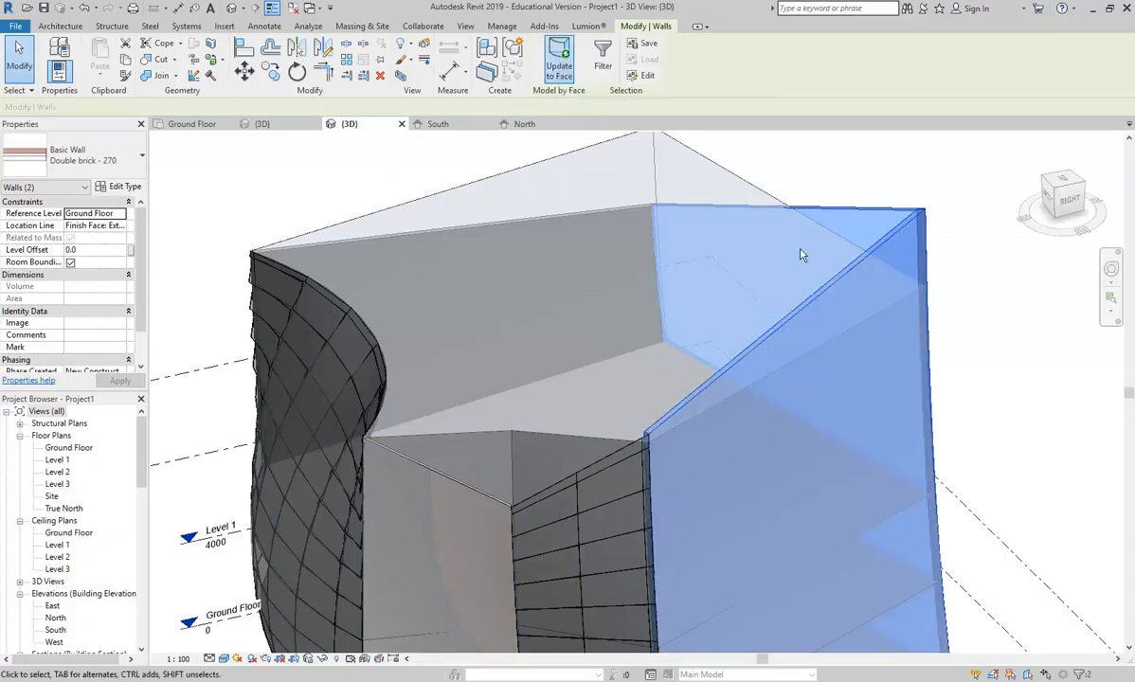
Step: Update the narrow 1500 x 3000mm curtain system and the adjacent Generic 200mm wall to the revised mass faces
click(555, 492)
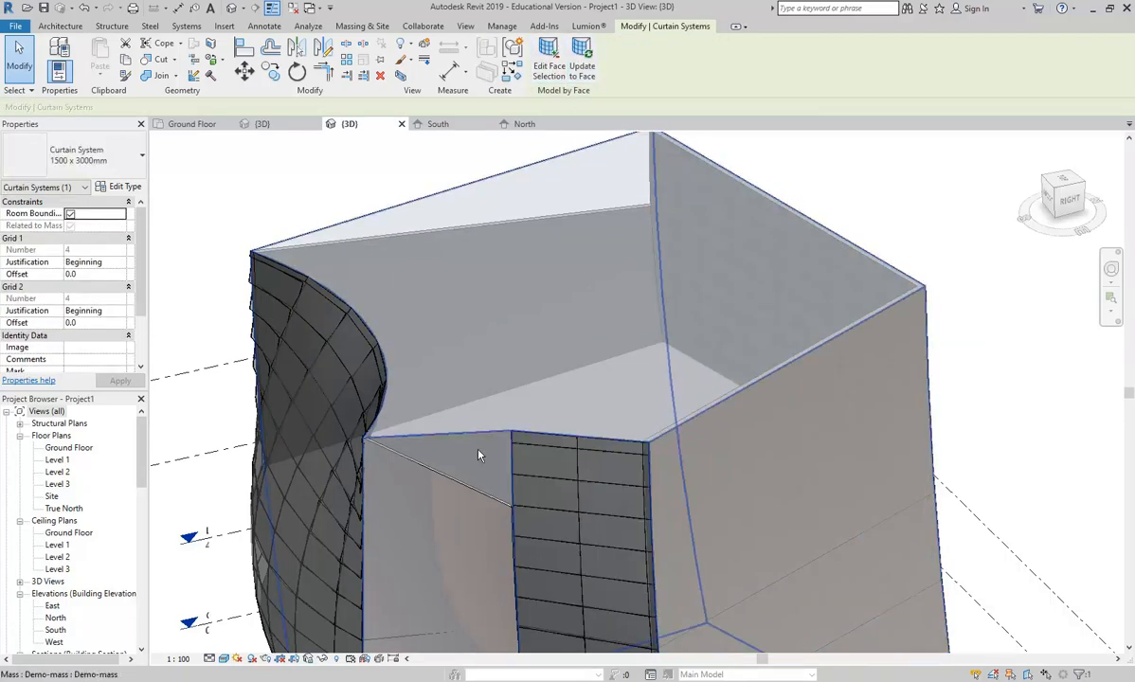
click(478, 493)
shift+middle_drag(386, 381, 508, 177)
click(559, 68)
Step: Update the Block veneer - 230 steel wall to its revised mass face and clear the selection
shift+middle_drag(426, 486, 514, 388)
click(513, 385)
click(559, 68)
middle_drag(857, 372, 726, 330)
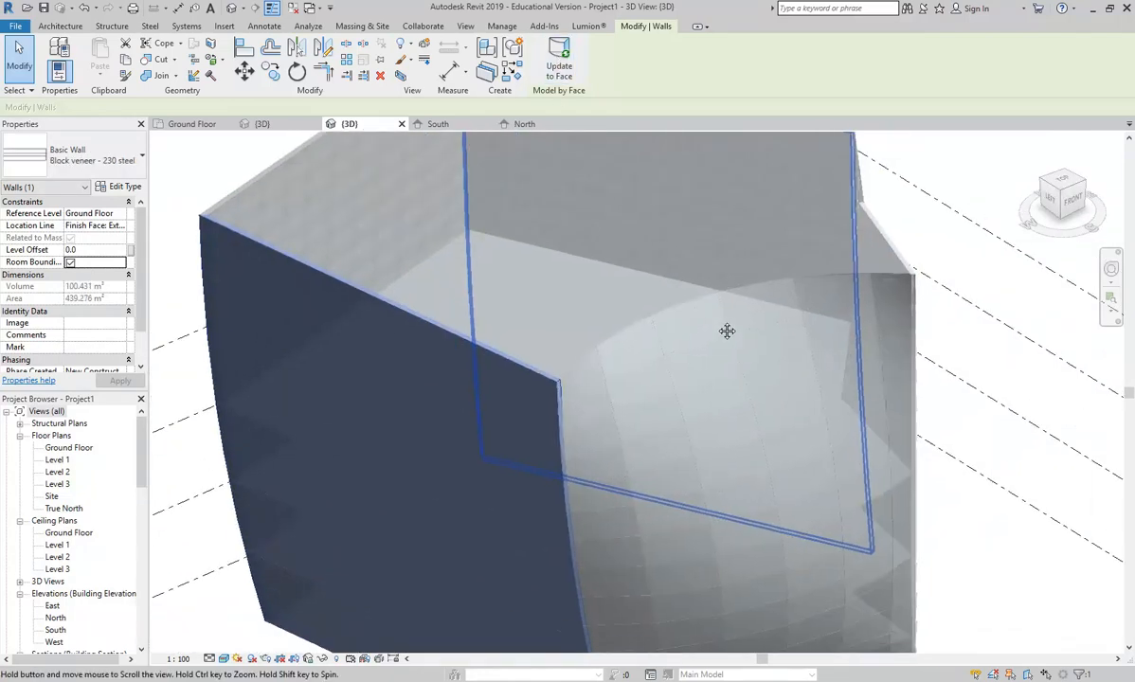
scroll(717, 326, down, 3)
shift+middle_drag(722, 380, 612, 354)
scroll(612, 354, up, 2)
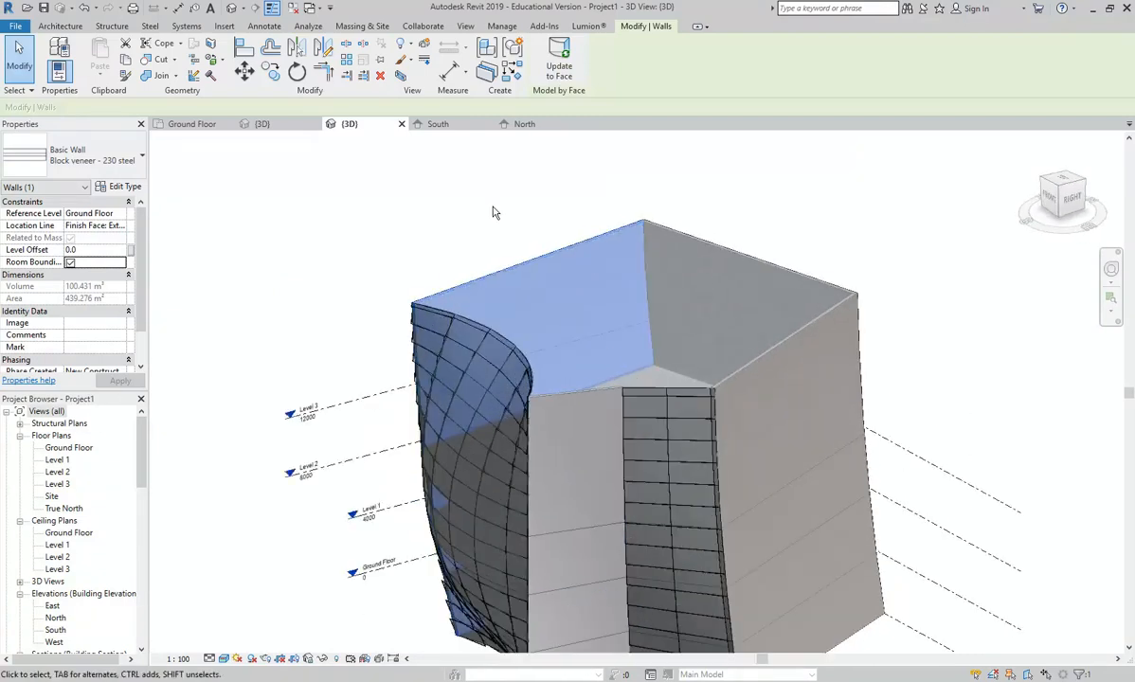
click(493, 212)
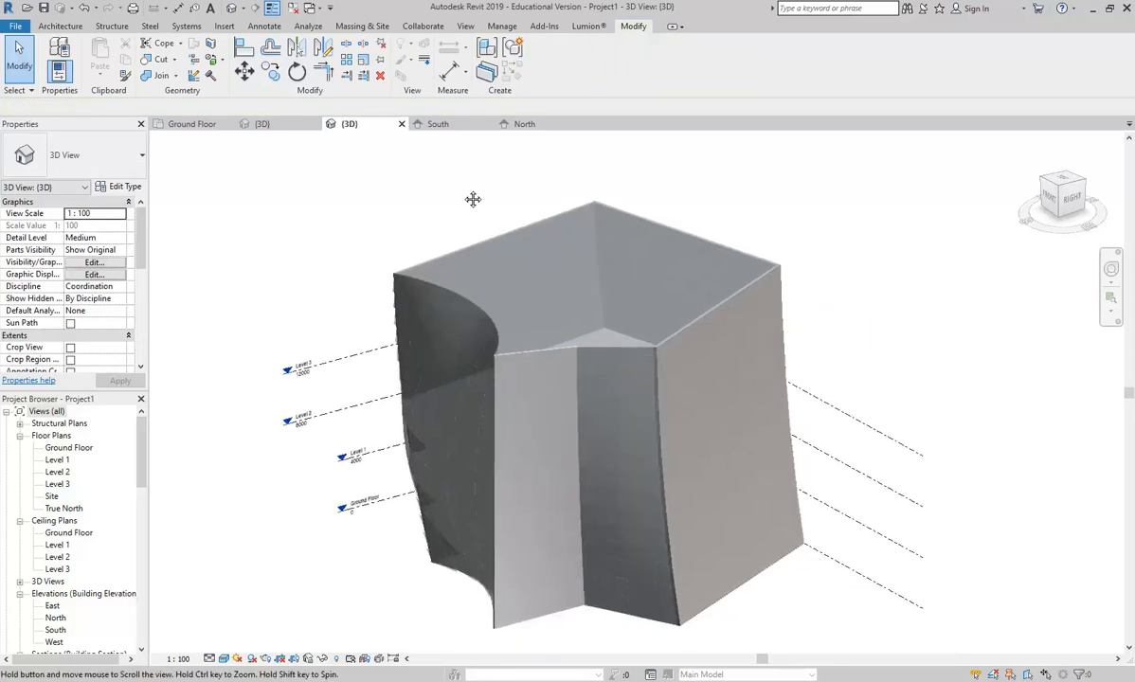
Step: Create a Generic - 400mm roof by face on the mass's top face and end the roof command
shift+middle_drag(562, 532, 647, 538)
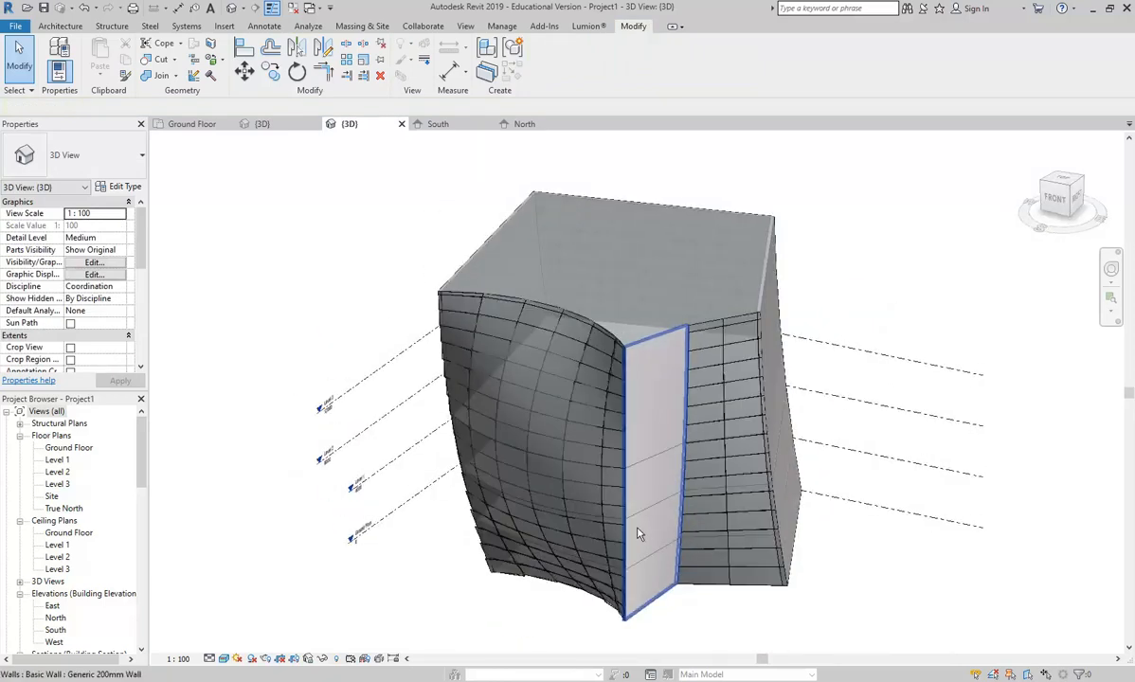
click(362, 26)
click(225, 59)
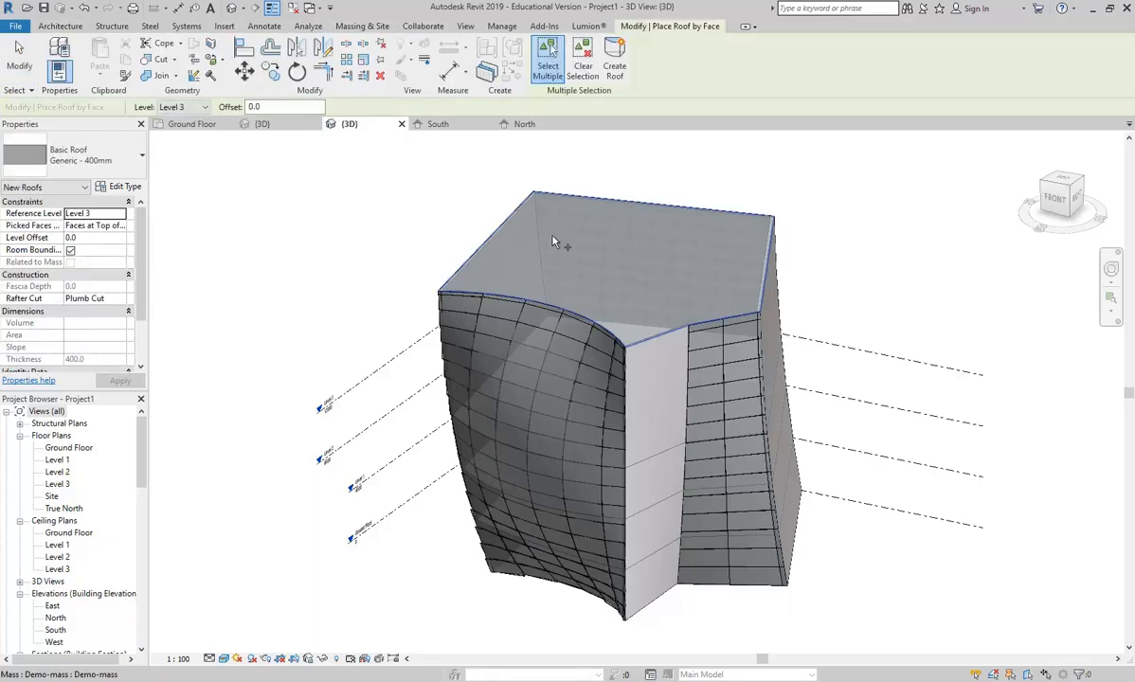
click(517, 218)
click(614, 64)
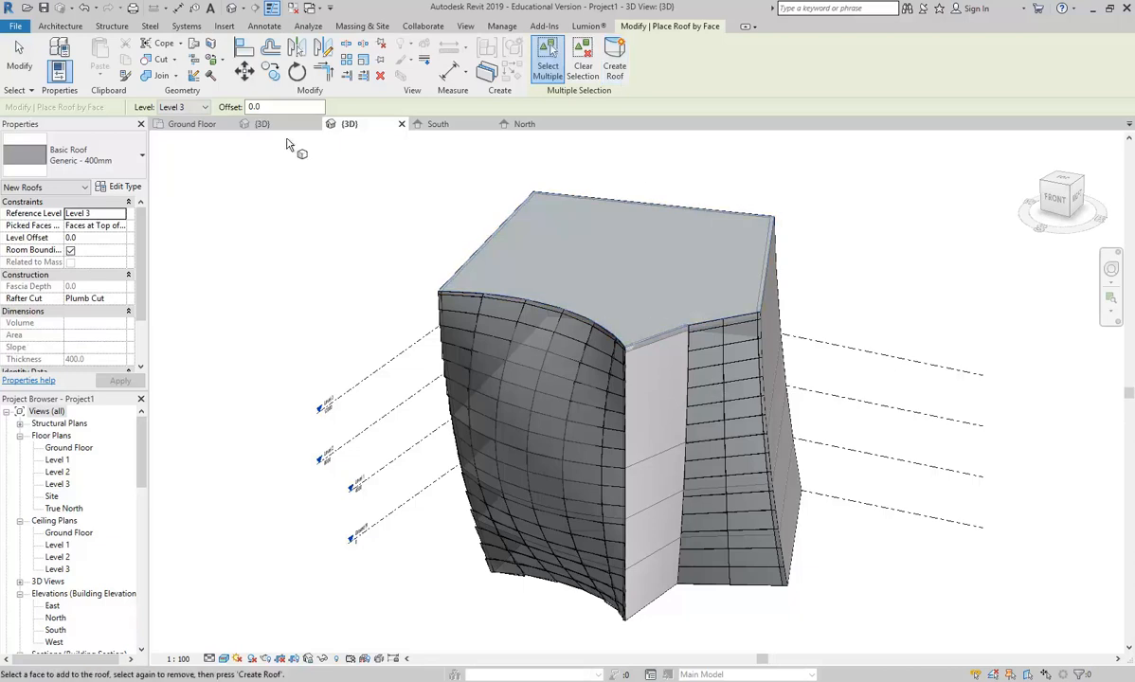
right_click(322, 164)
click(343, 172)
right_click(331, 169)
click(375, 181)
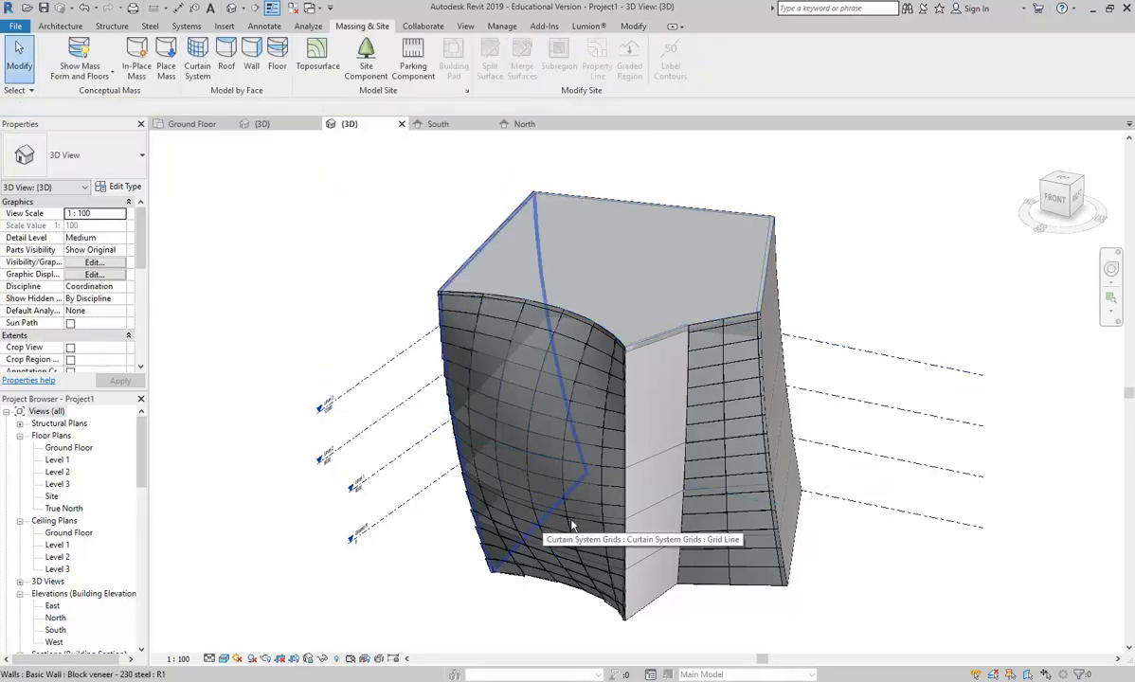
Step: Create Generic 150mm floors by face from the Ground Floor, Level 1, Level 2 and Level 3 mass floors, then end the command
click(275, 60)
click(580, 603)
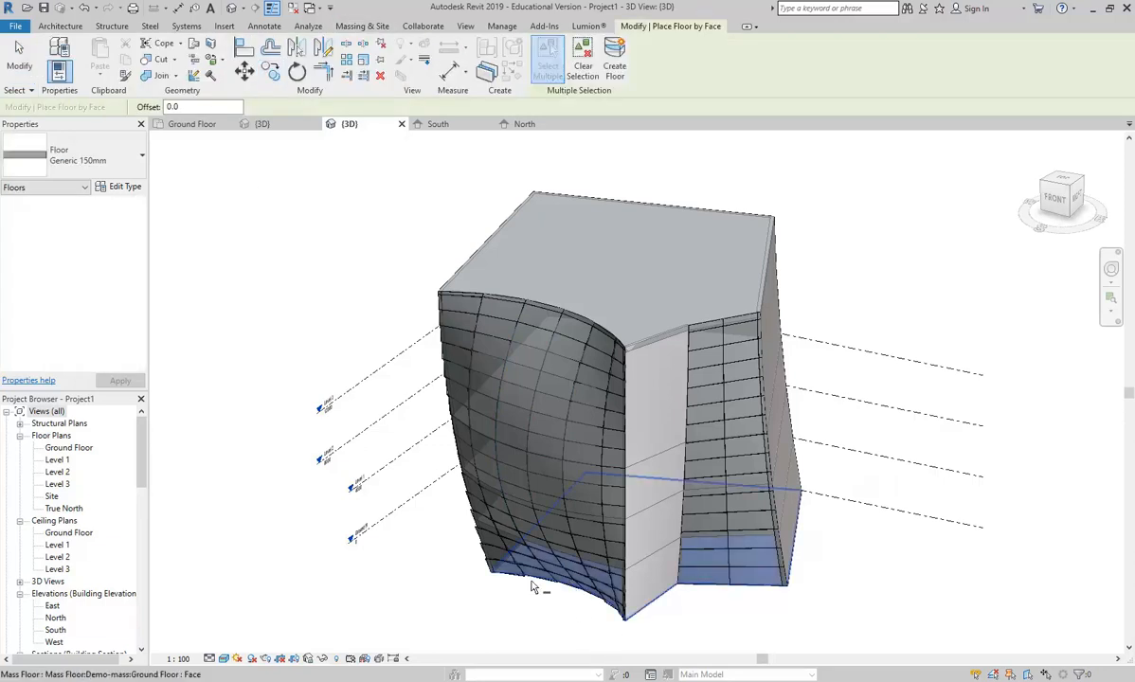
scroll(501, 557, up, 4)
click(495, 512)
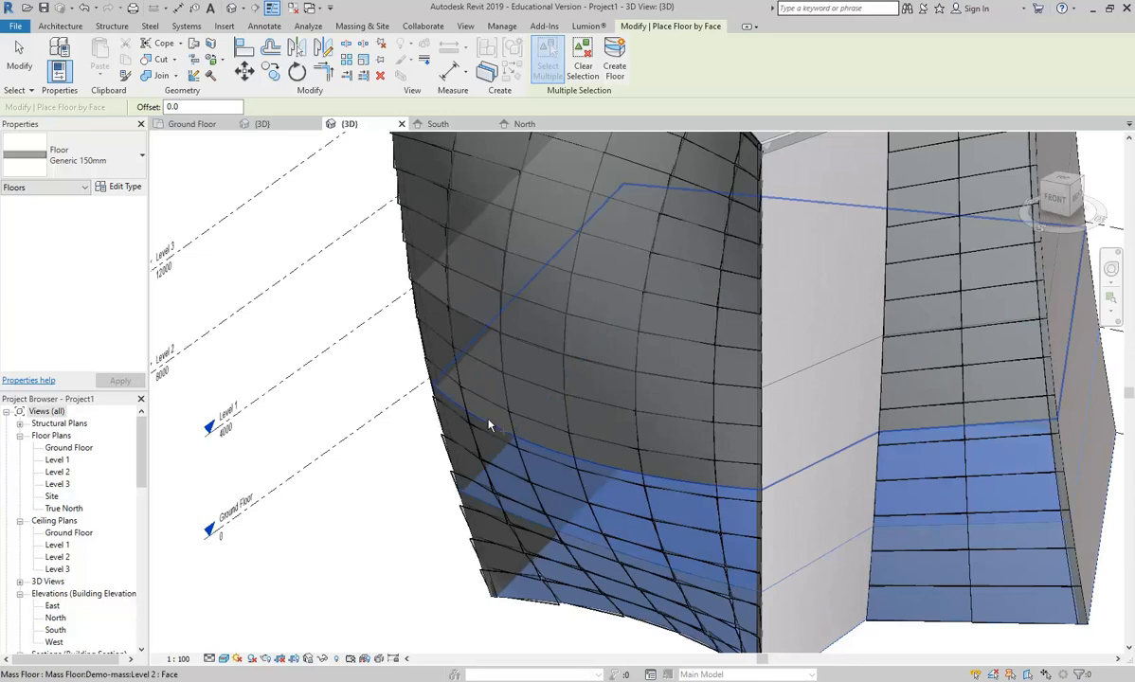
click(457, 391)
click(462, 318)
shift+middle_drag(461, 316, 466, 456)
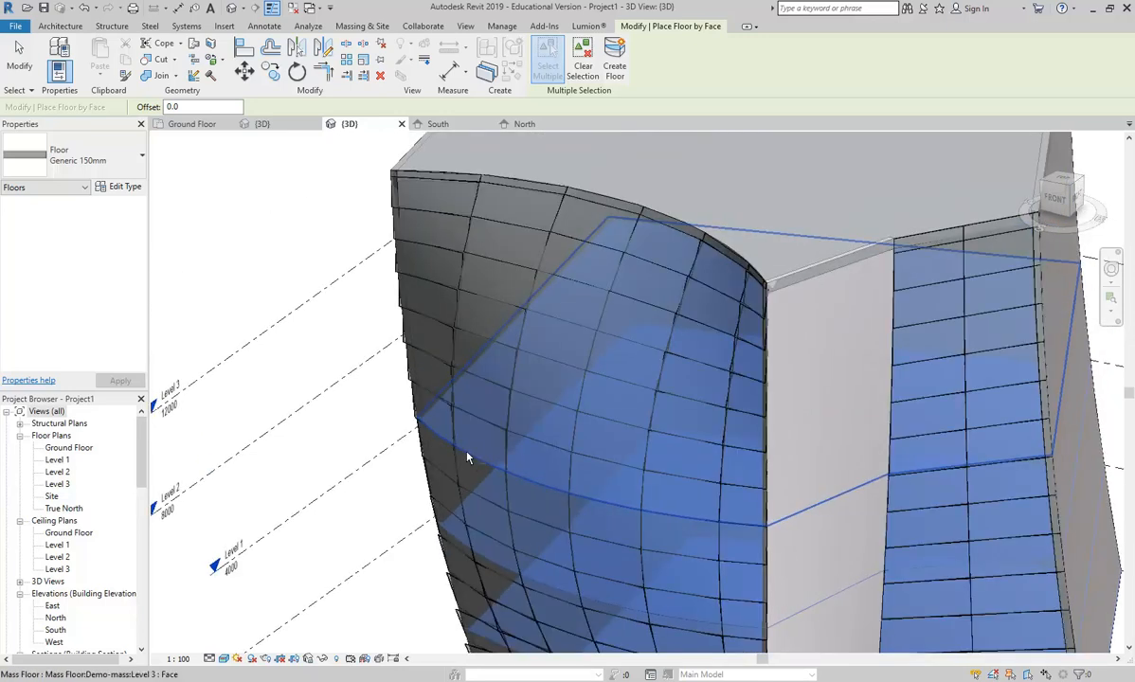
scroll(466, 457, down, 3)
click(620, 56)
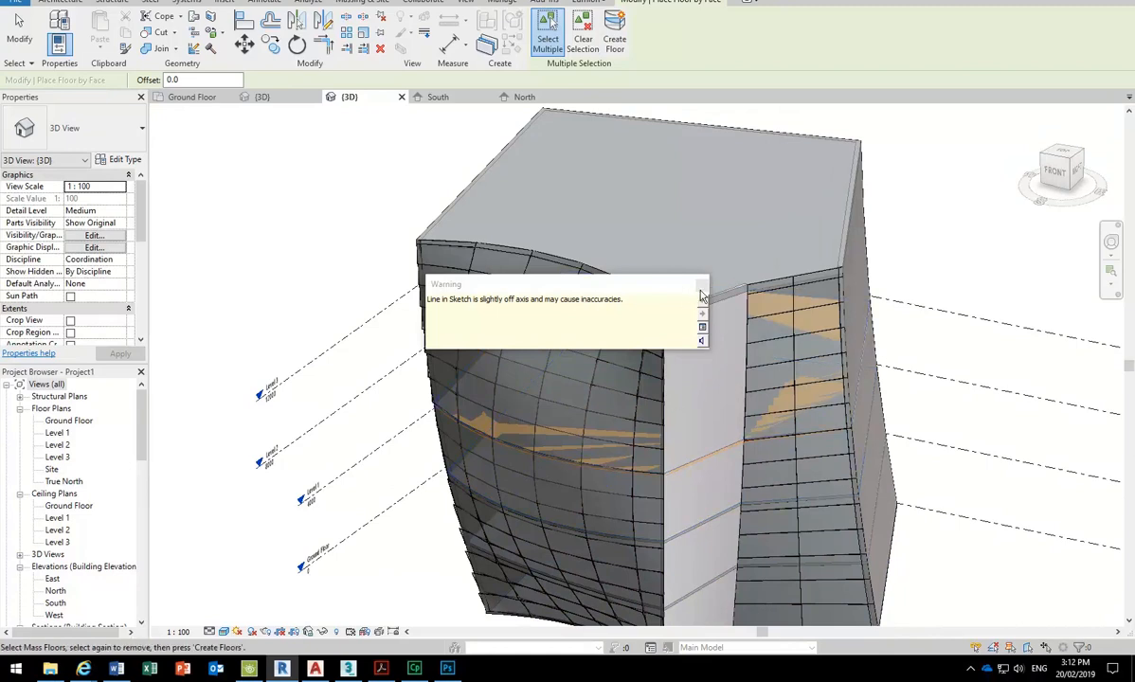
click(702, 285)
right_click(240, 207)
click(254, 213)
right_click(260, 213)
click(275, 219)
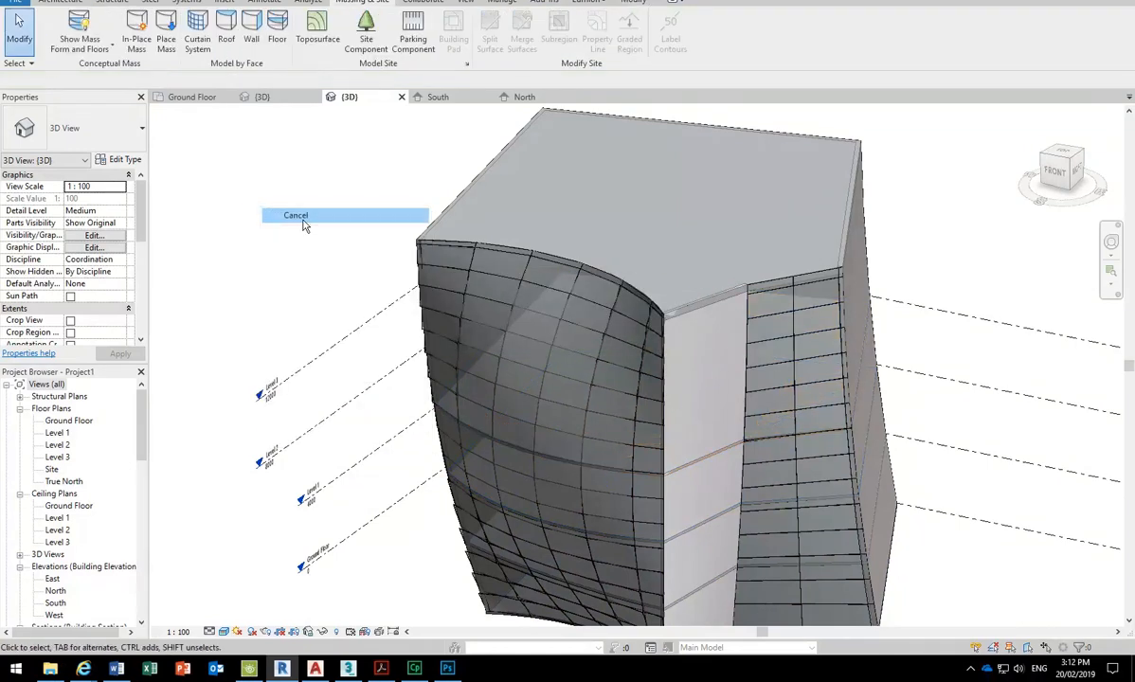
Step: Switch mass display to Show Mass by View Settings and inspect the finished building in 3D
click(81, 22)
middle_drag(712, 616, 665, 434)
scroll(572, 559, down, 3)
shift+middle_drag(499, 493, 656, 578)
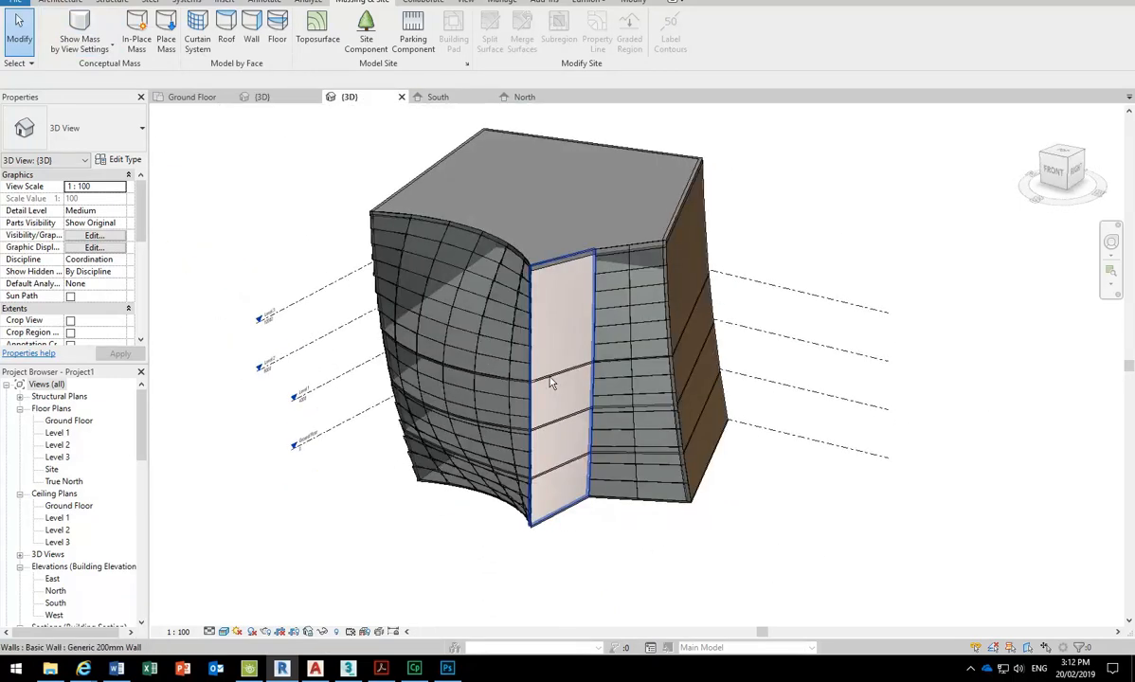
scroll(562, 388, up, 2)
scroll(546, 504, up, 2)
scroll(546, 505, down, 3)
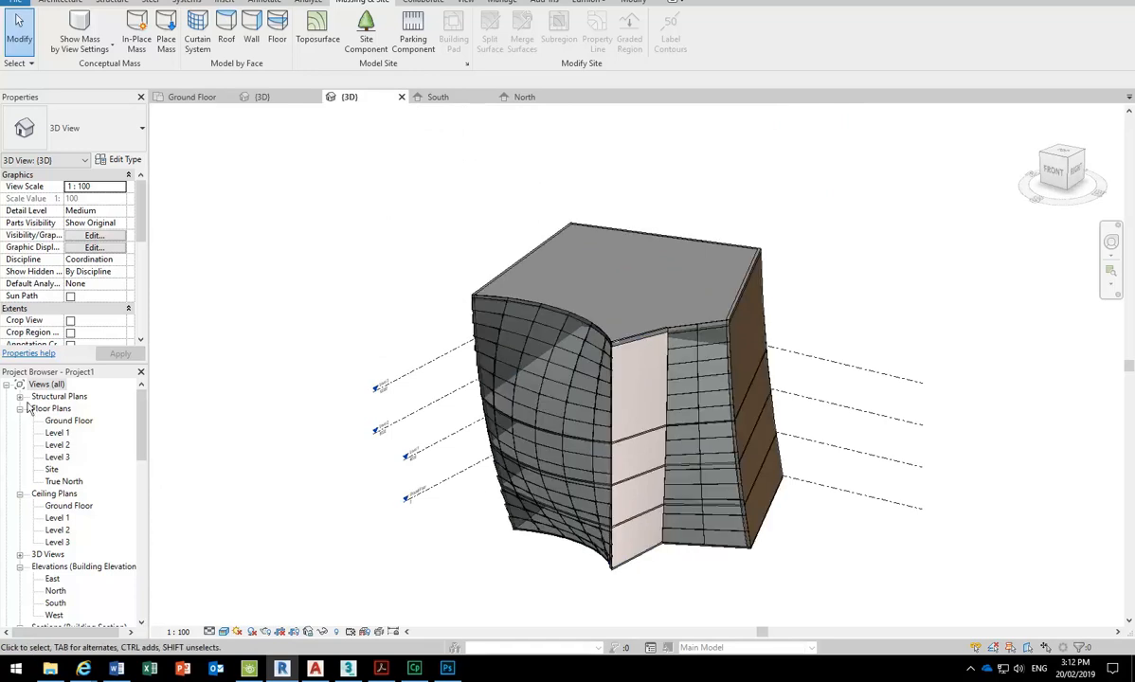
Step: Open the Ground Floor plan and start an architectural wall of type Stud steel - 90
double_click(66, 421)
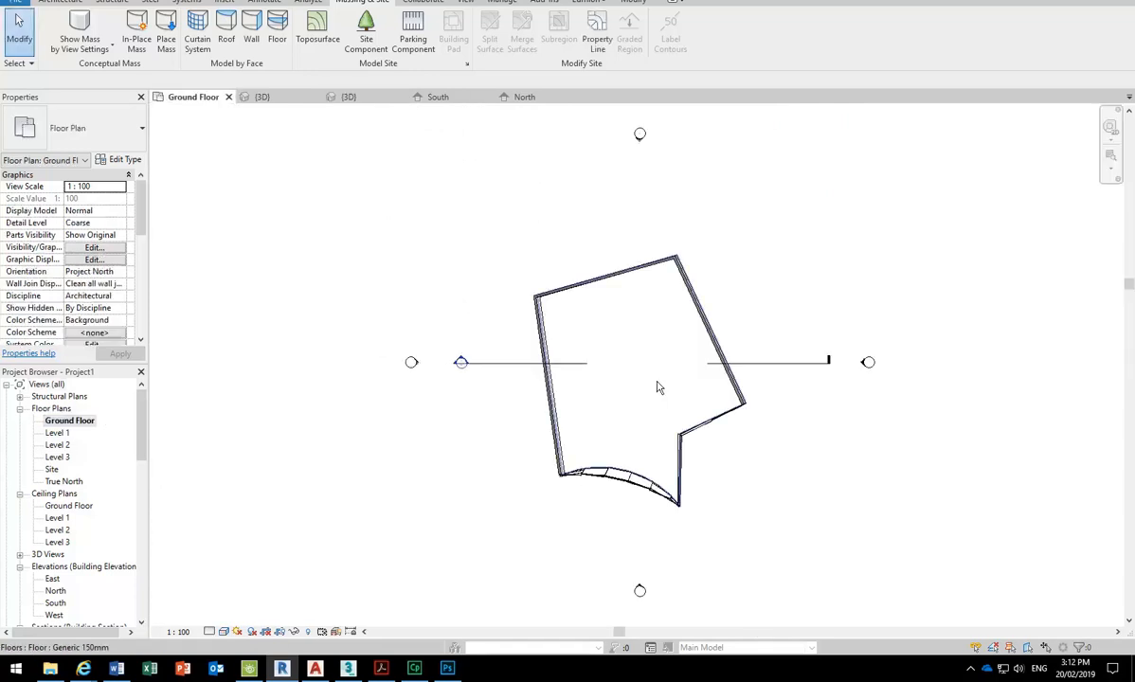
scroll(658, 386, up, 3)
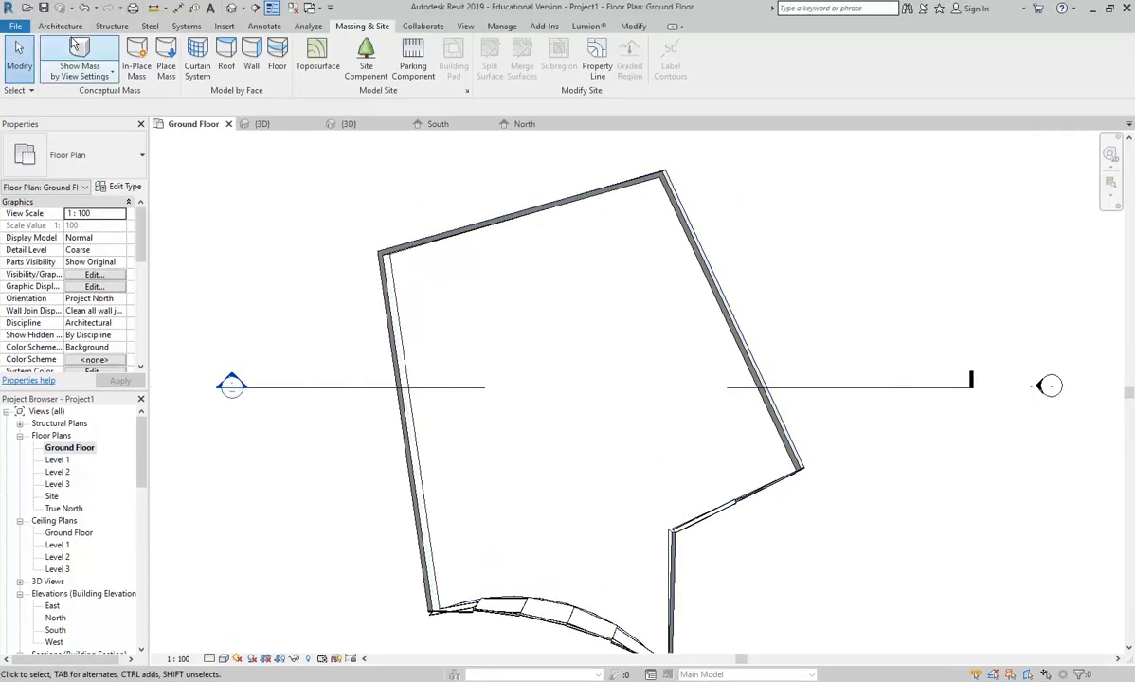
click(60, 27)
click(54, 78)
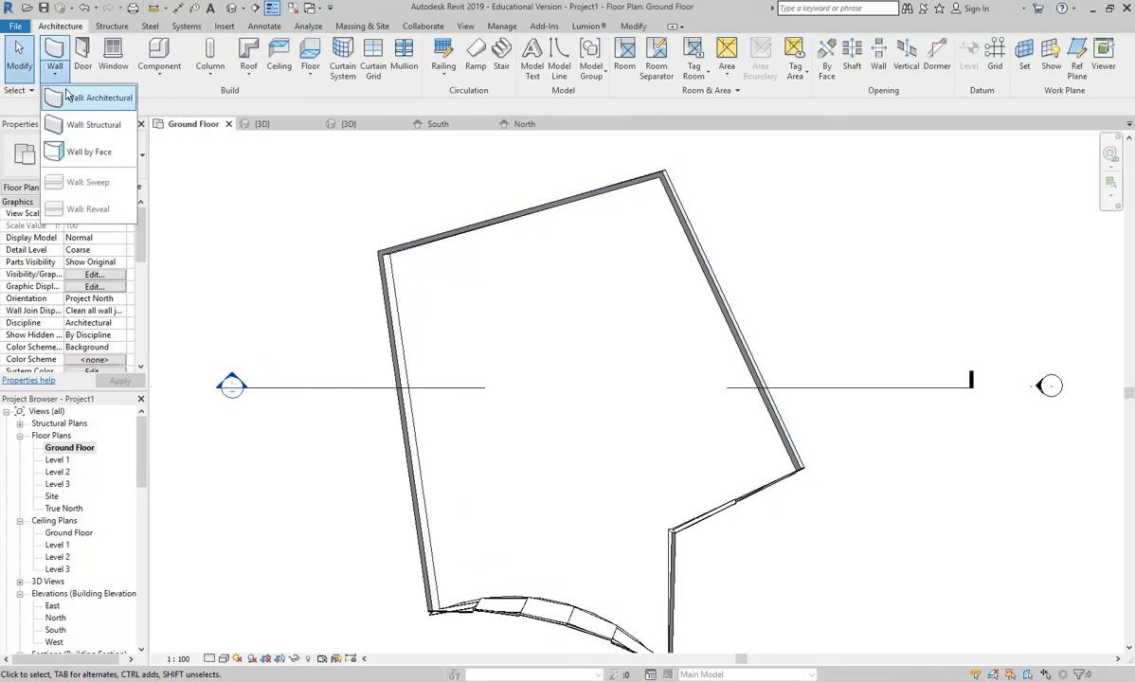
click(62, 98)
click(83, 159)
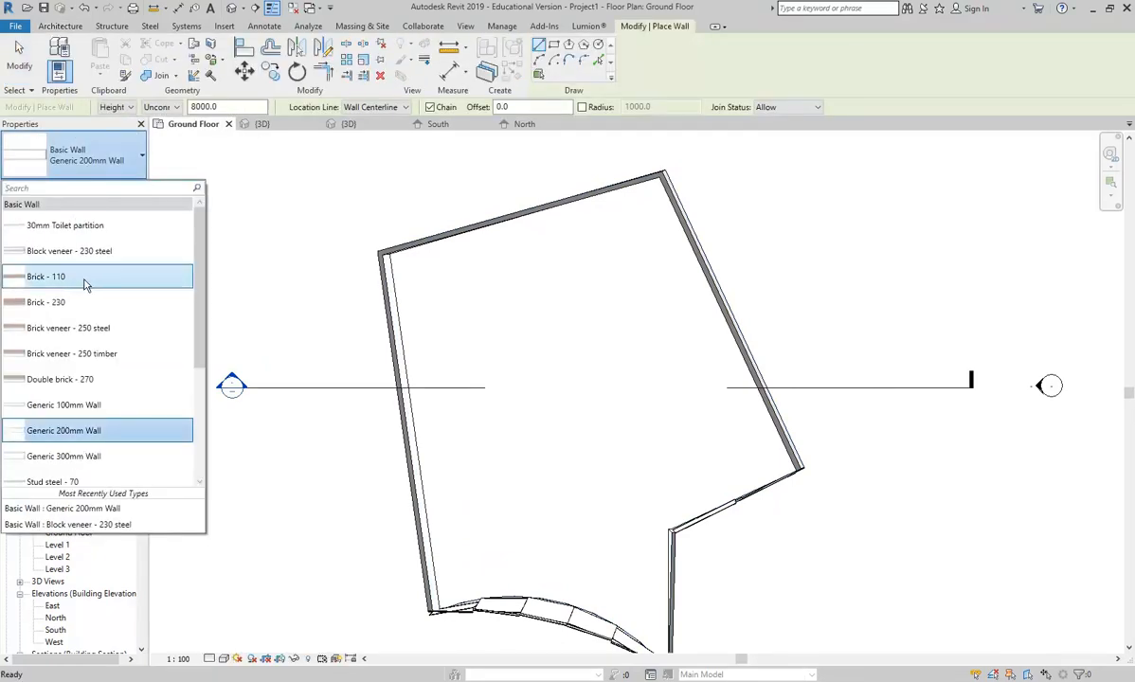
scroll(71, 336, down, 3)
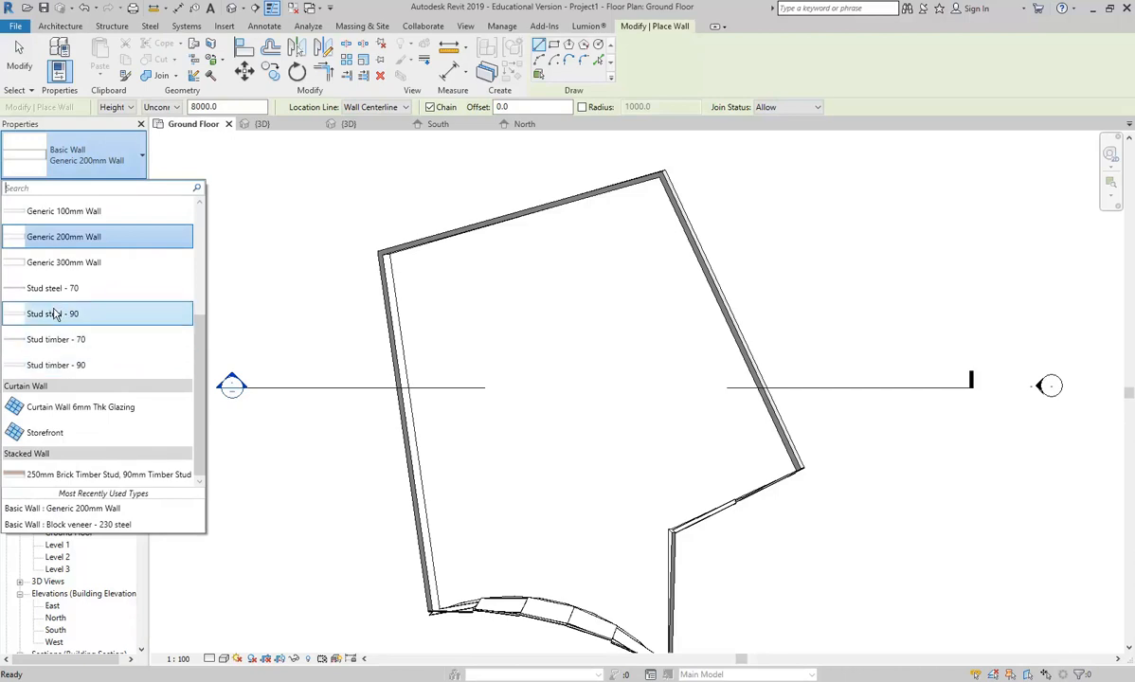
click(58, 319)
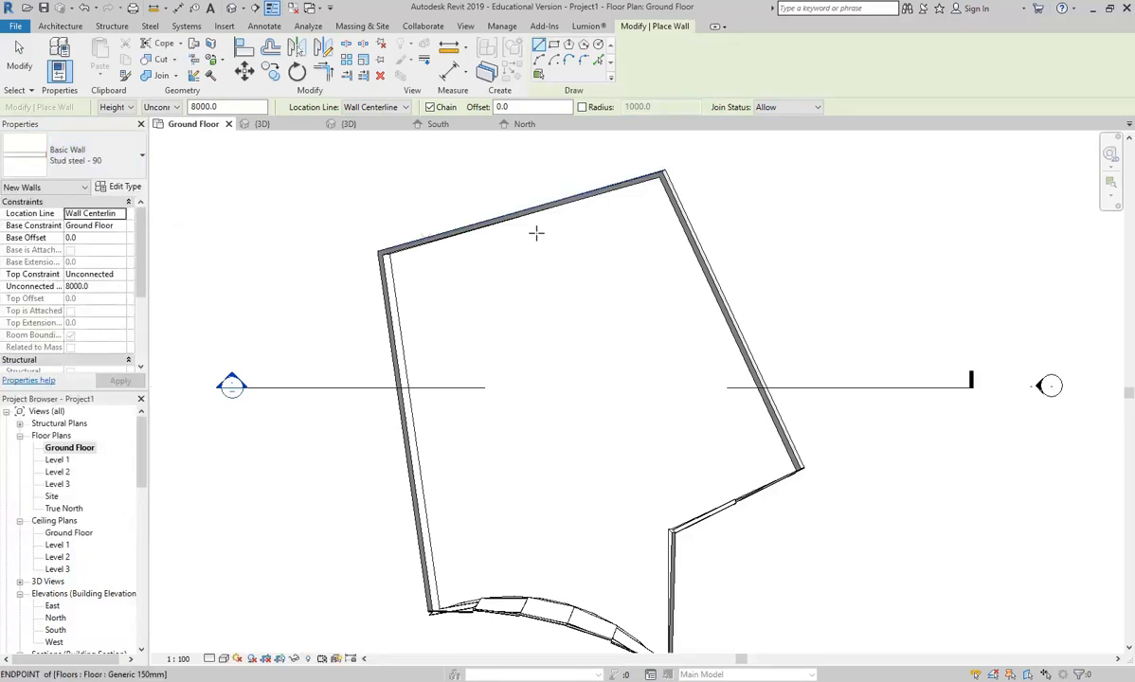
scroll(542, 221, up, 5)
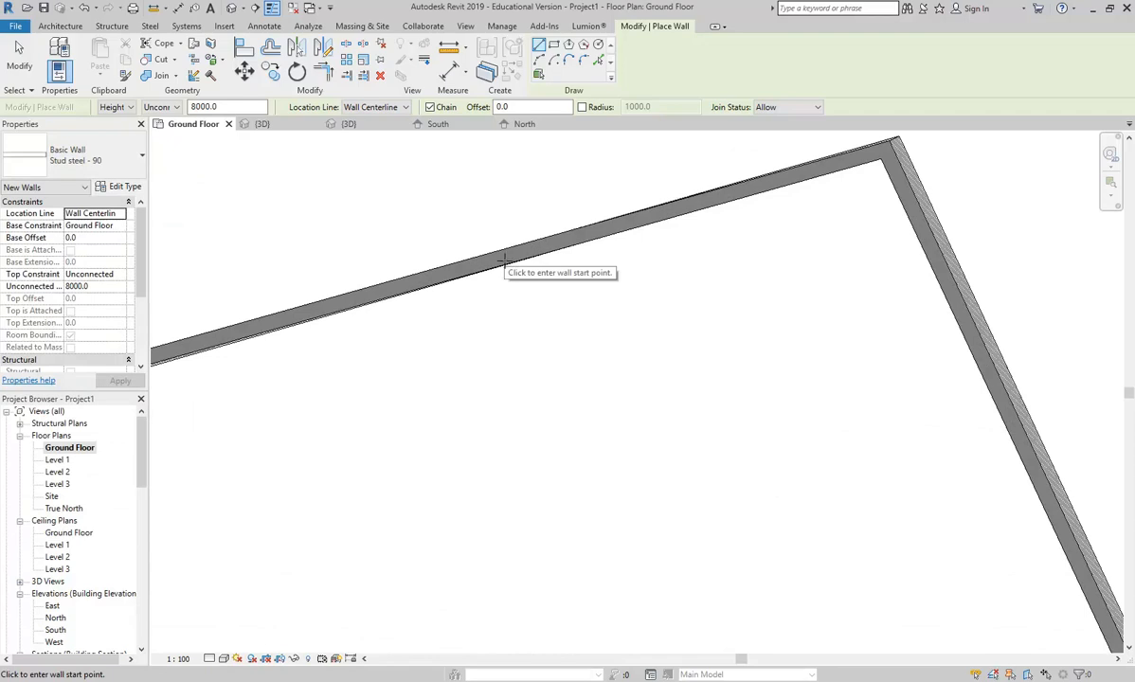
click(504, 259)
scroll(530, 322, down, 3)
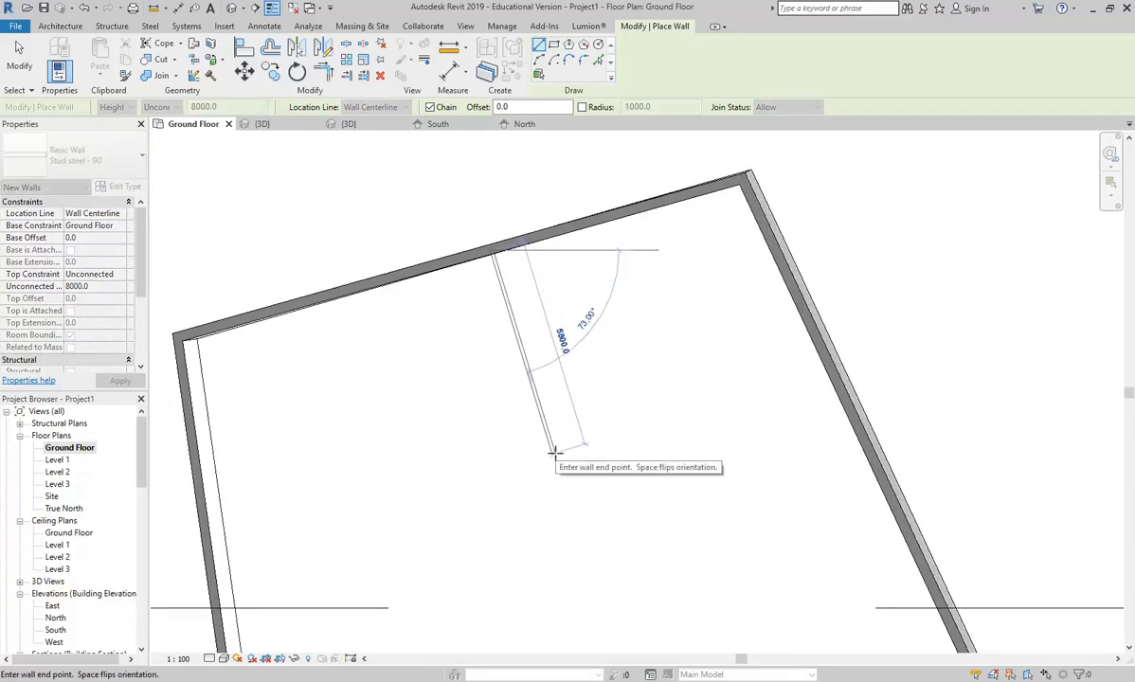
key(Escape)
Step: Set the wall height to Level 1 and draw two chained partitions enclosing the north-east corner, the second about 7600 mm long
click(161, 107)
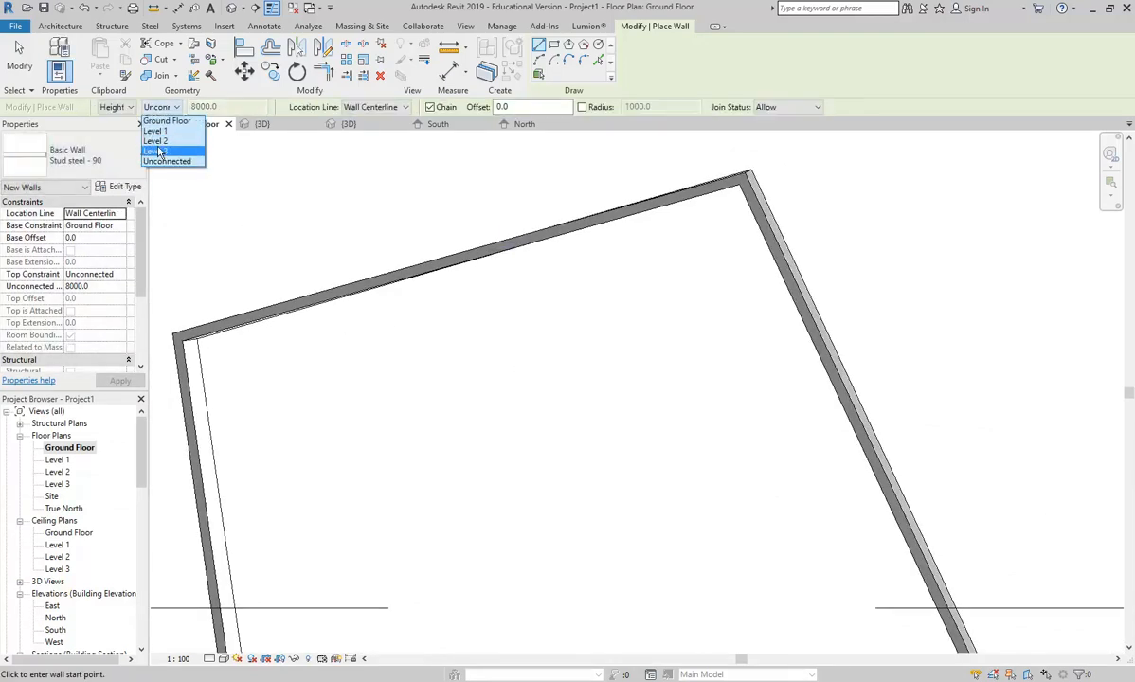
click(157, 140)
click(506, 249)
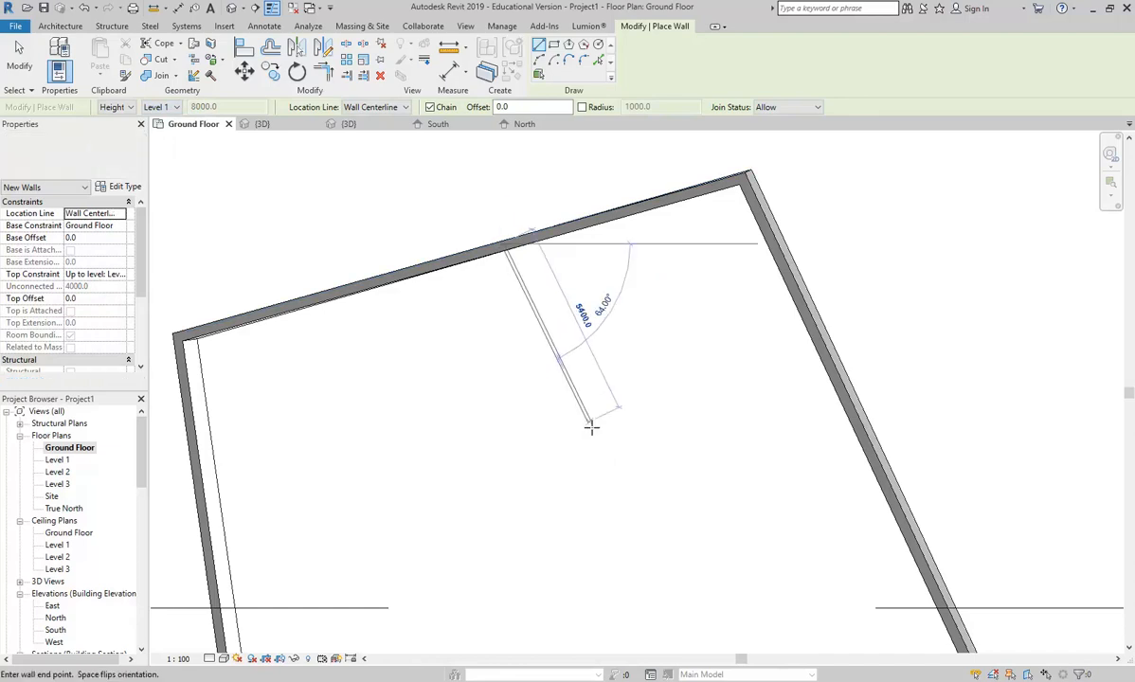
click(581, 470)
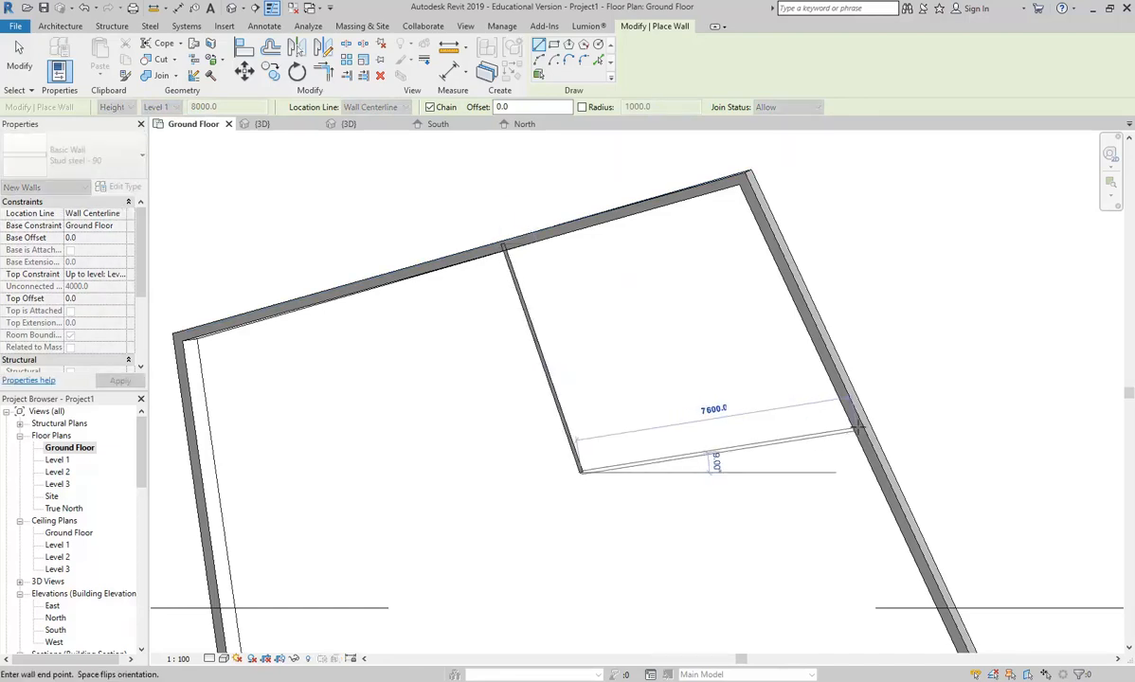
click(856, 428)
right_click(585, 299)
click(620, 306)
Step: Draw two more chained Stud steel - 90 partitions from the corner room's south wall to the east exterior wall, forming a second room
scroll(662, 398, up, 3)
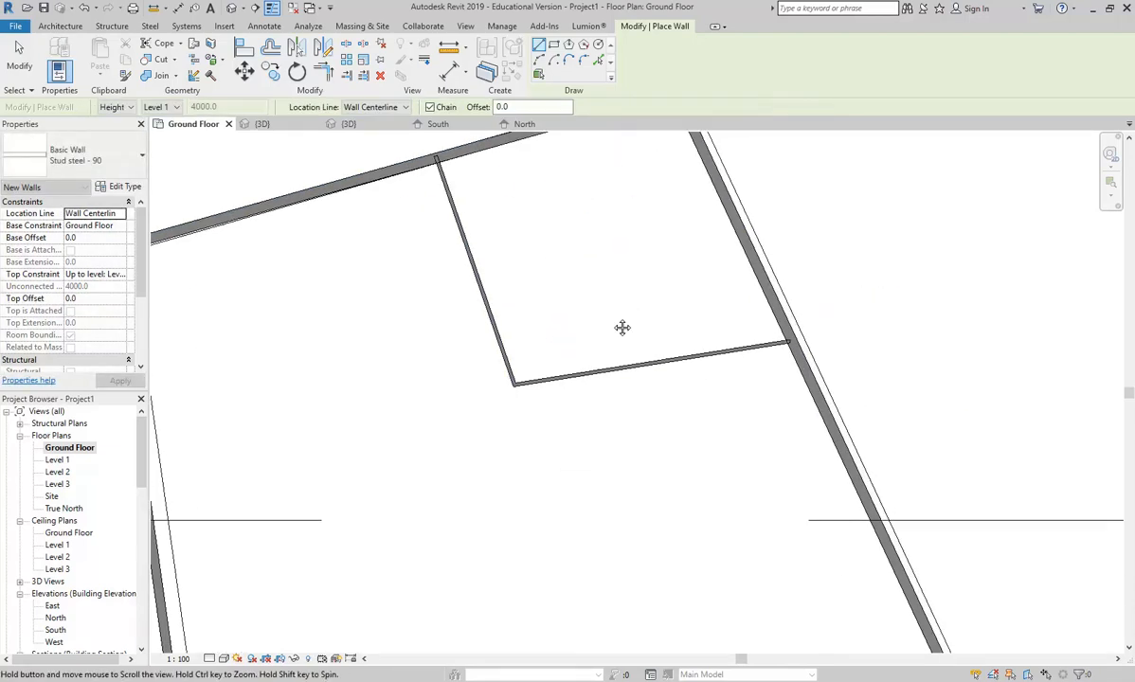
click(669, 339)
click(737, 563)
click(883, 542)
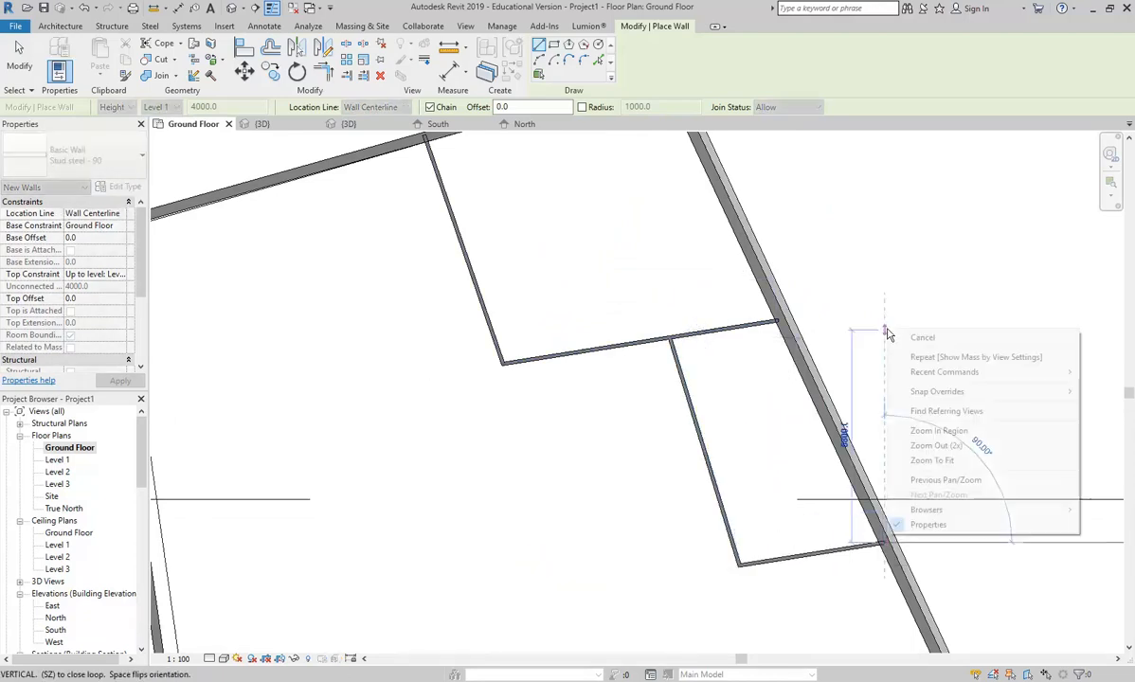
right_click(887, 330)
click(920, 338)
right_click(919, 339)
click(951, 348)
scroll(602, 454, down, 2)
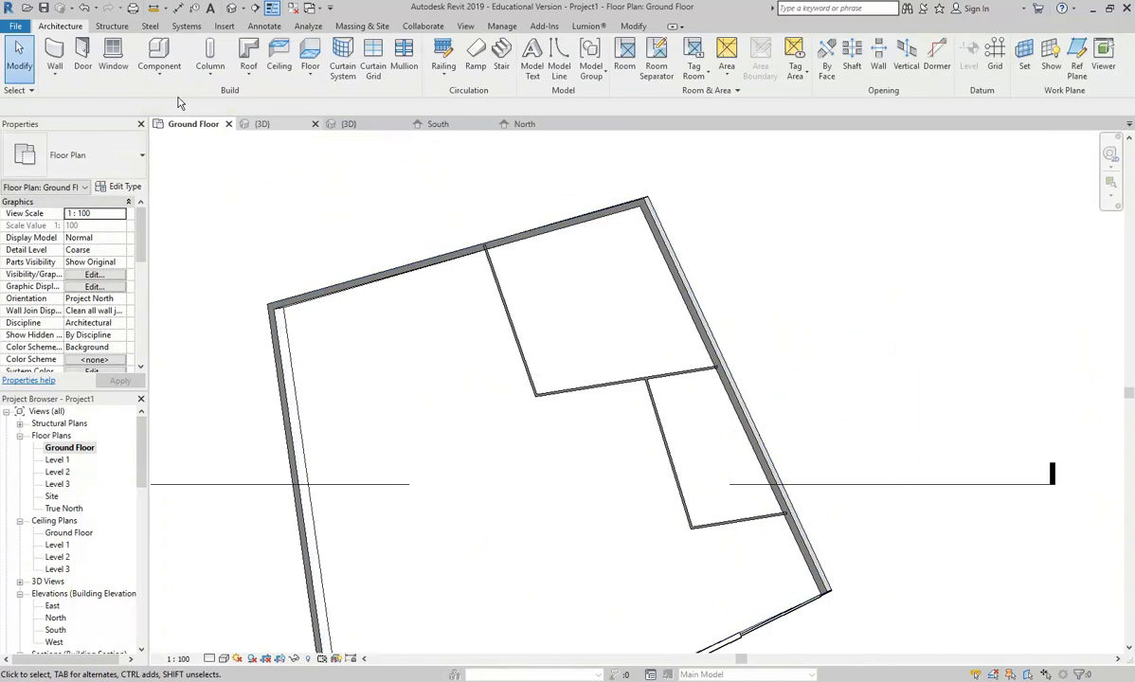
Step: Place M_Single-Flush 0813 x 2134mm doors in the corner room's south partition and the second room's west partition
click(86, 59)
scroll(568, 388, up, 2)
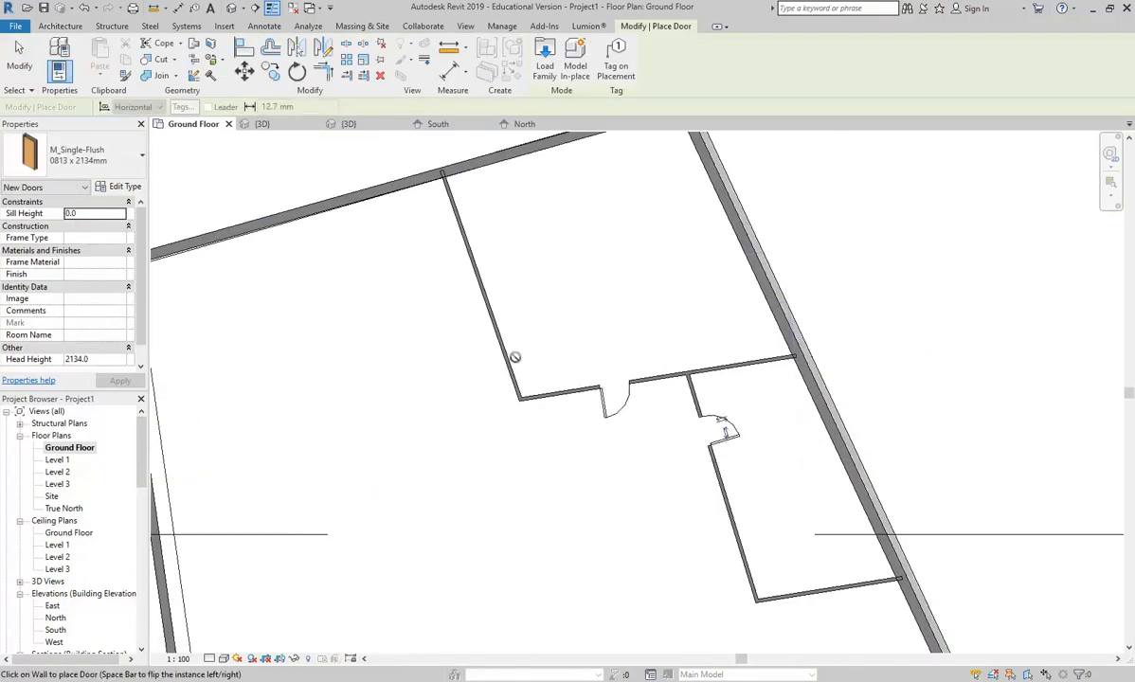
key(Escape)
key(Escape)
Step: Flip the facing of the corner room's door so it swings into the room, and clear the selection
click(610, 399)
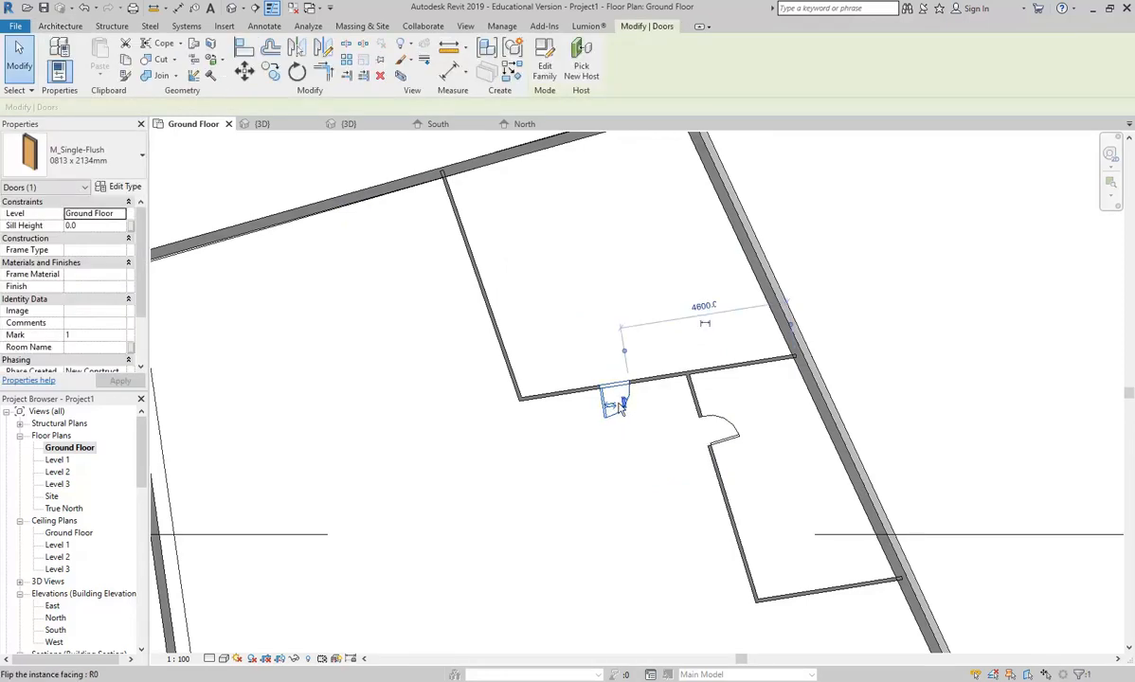
click(622, 405)
middle_drag(592, 485, 563, 466)
scroll(558, 458, down, 1)
key(Escape)
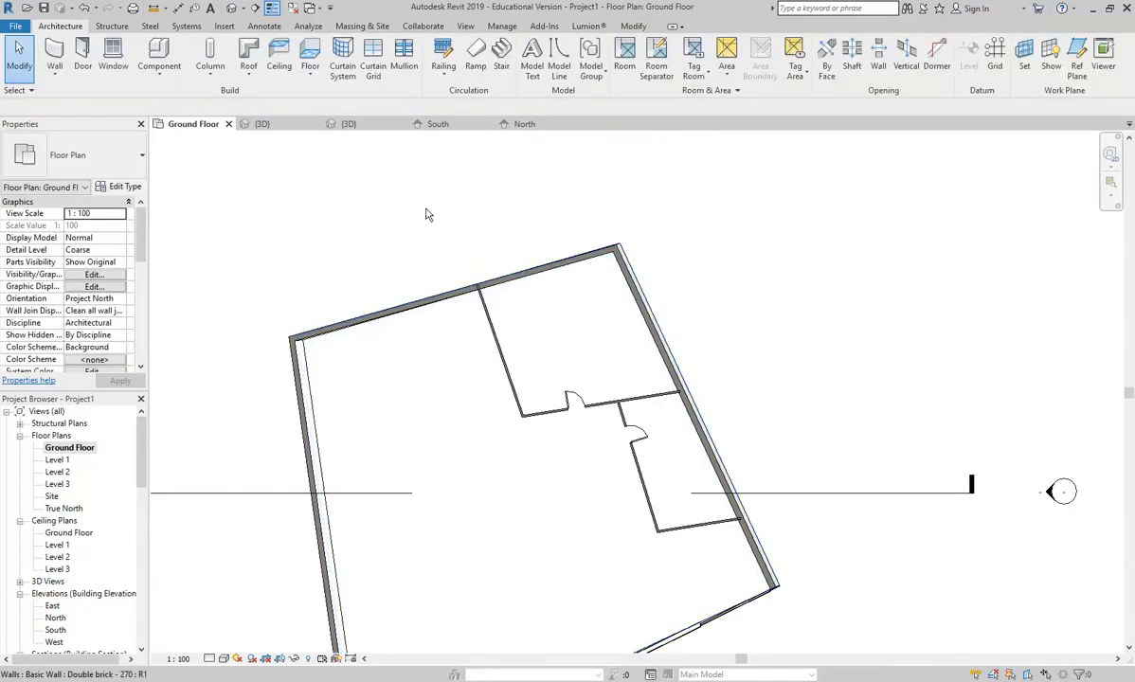
Step: Start loading a component family and browse the Australia library's Furniture and Tables folders
click(159, 50)
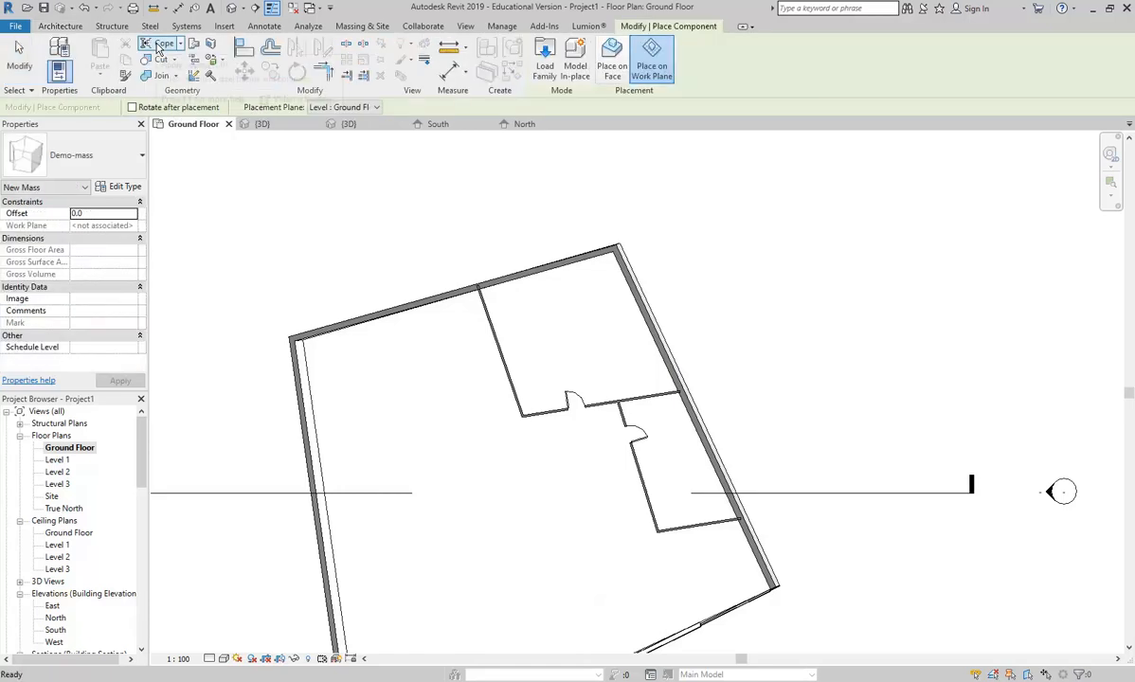
key(Escape)
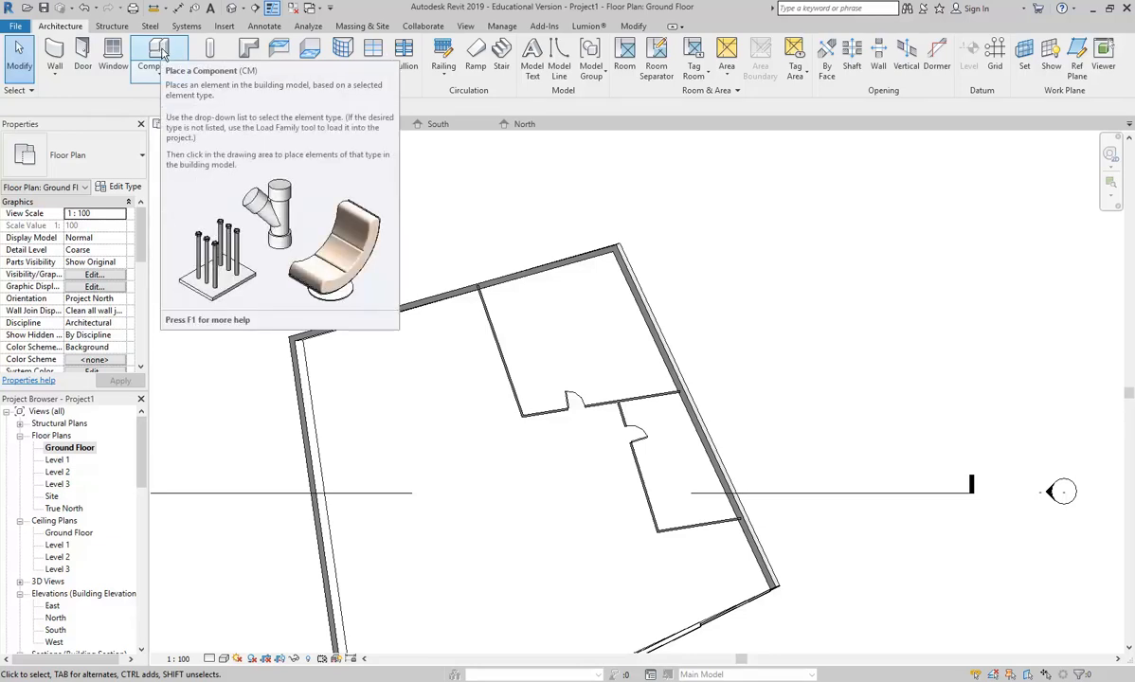
click(159, 59)
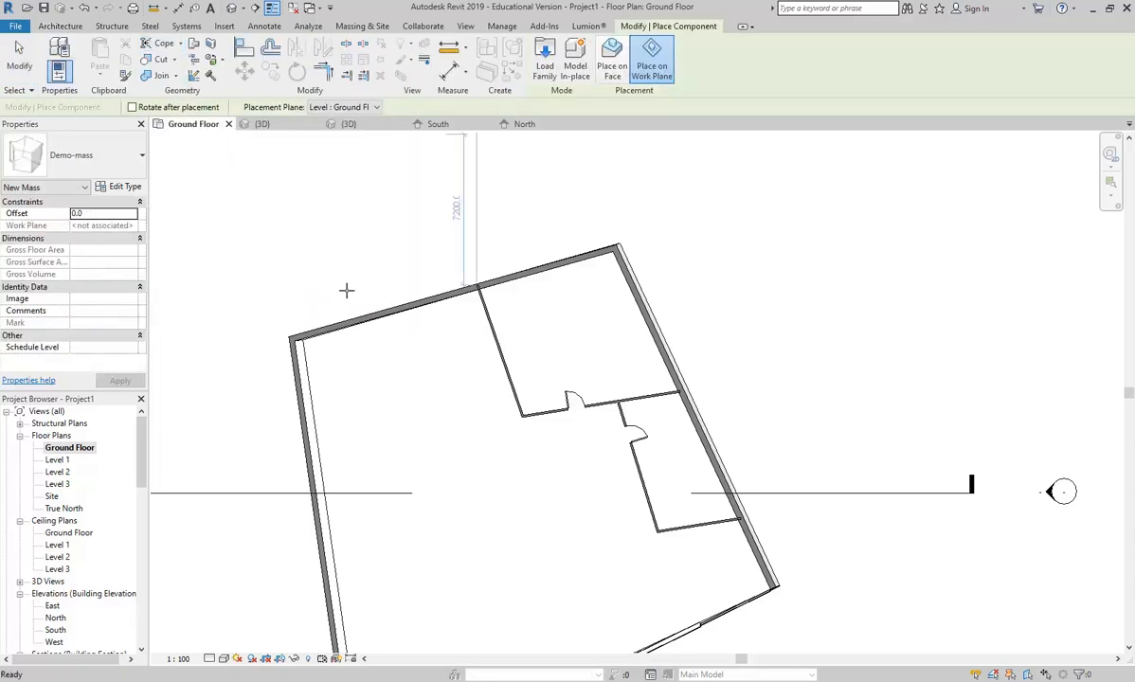
click(543, 57)
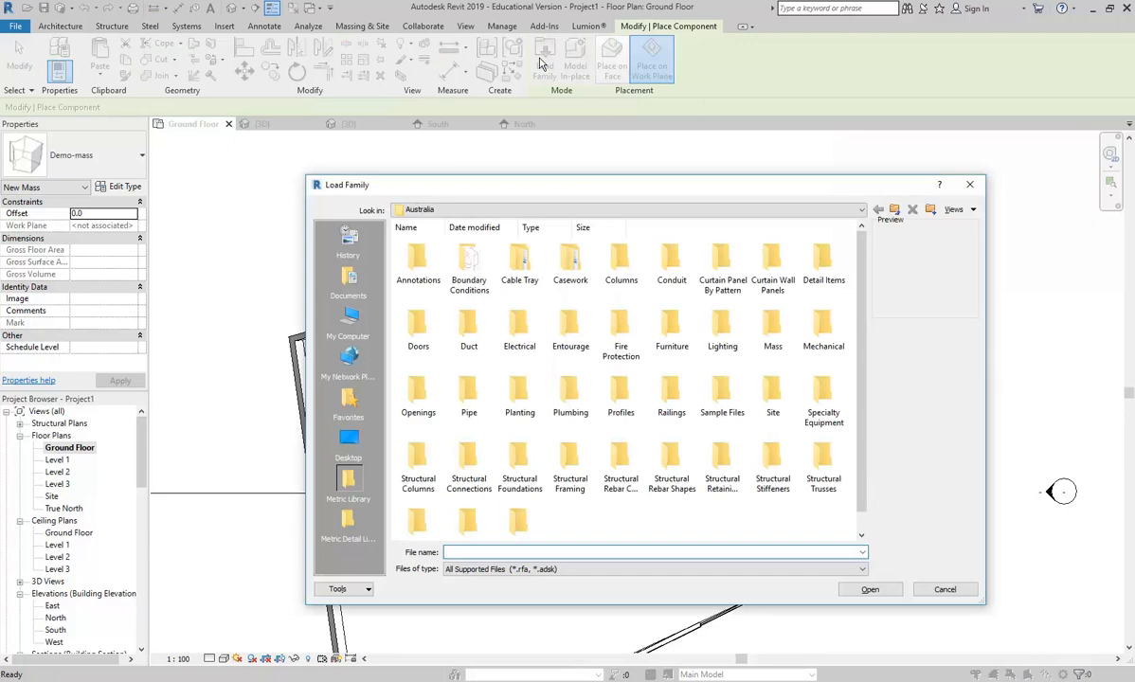
drag(622, 185, 479, 96)
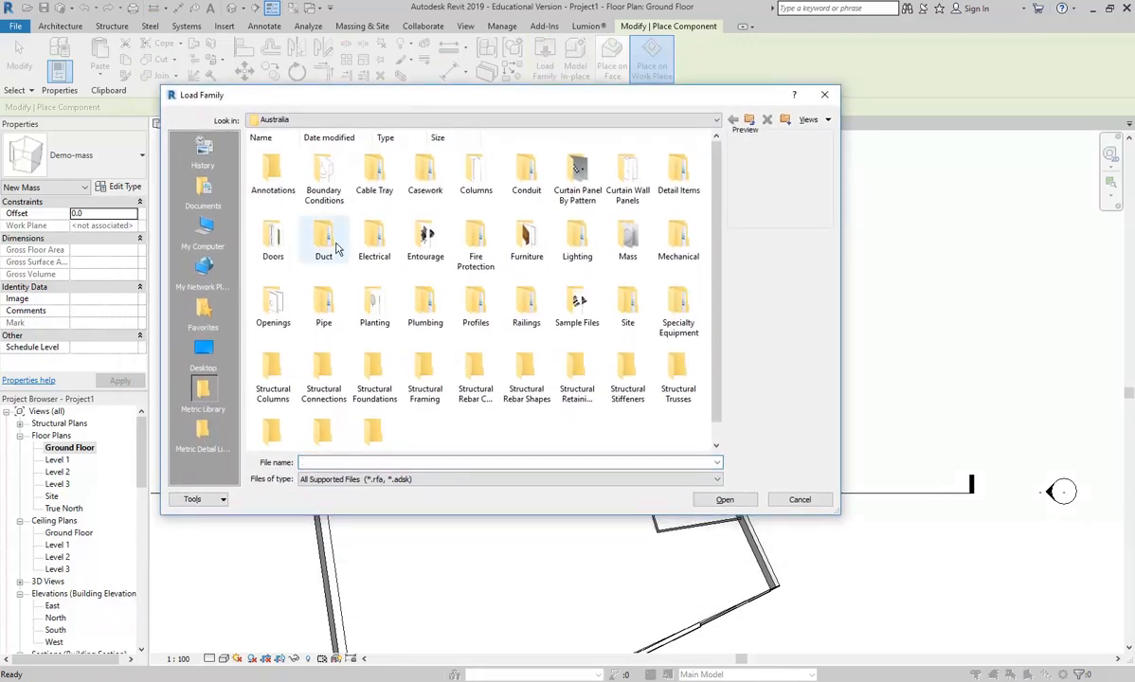
double_click(529, 244)
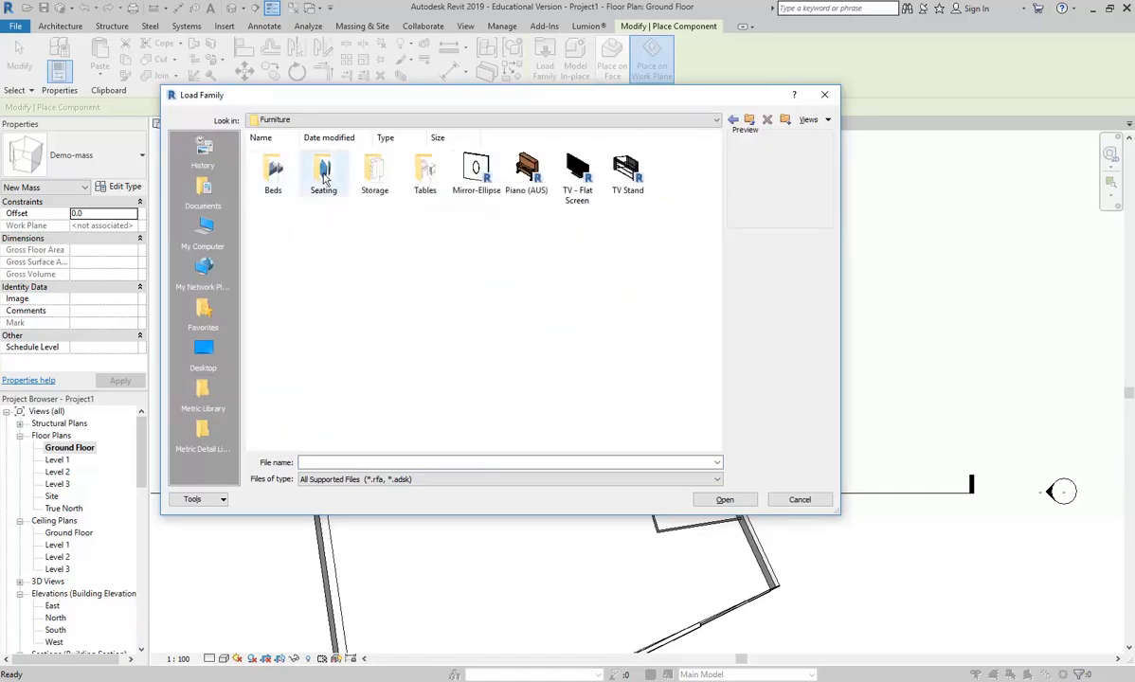
double_click(422, 173)
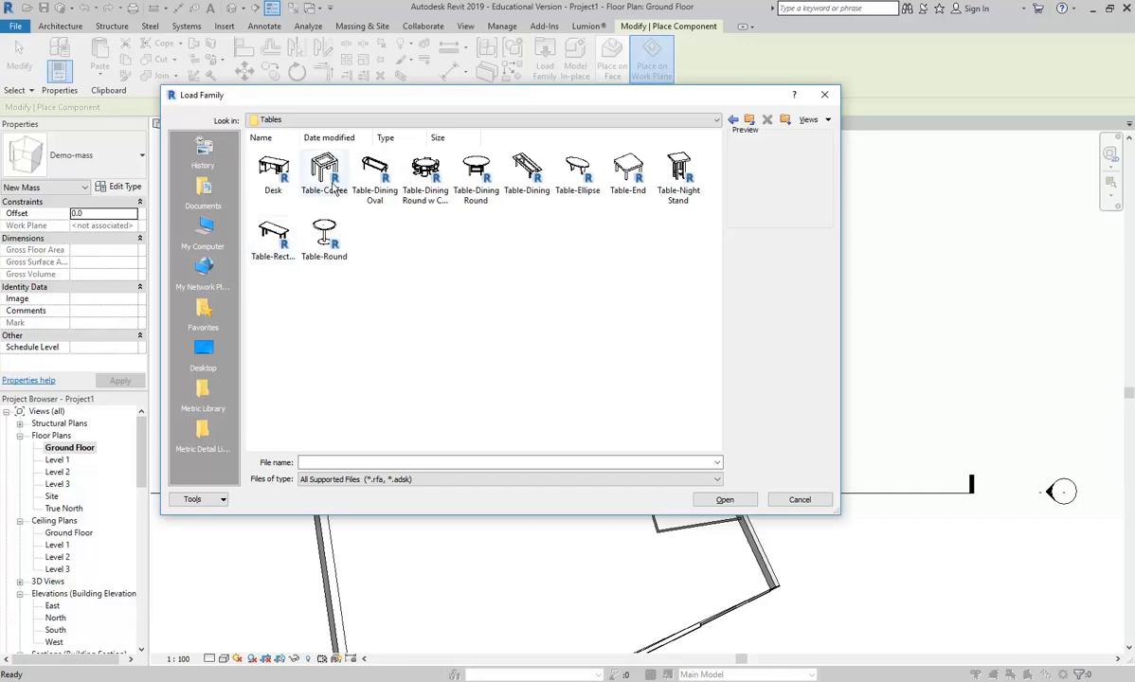
Step: Load the Contemporary Seating (AUS) family from StudentResources (P:), in the Furniture folder of EDU_DC_InteriorDesign's Revit Library
click(382, 120)
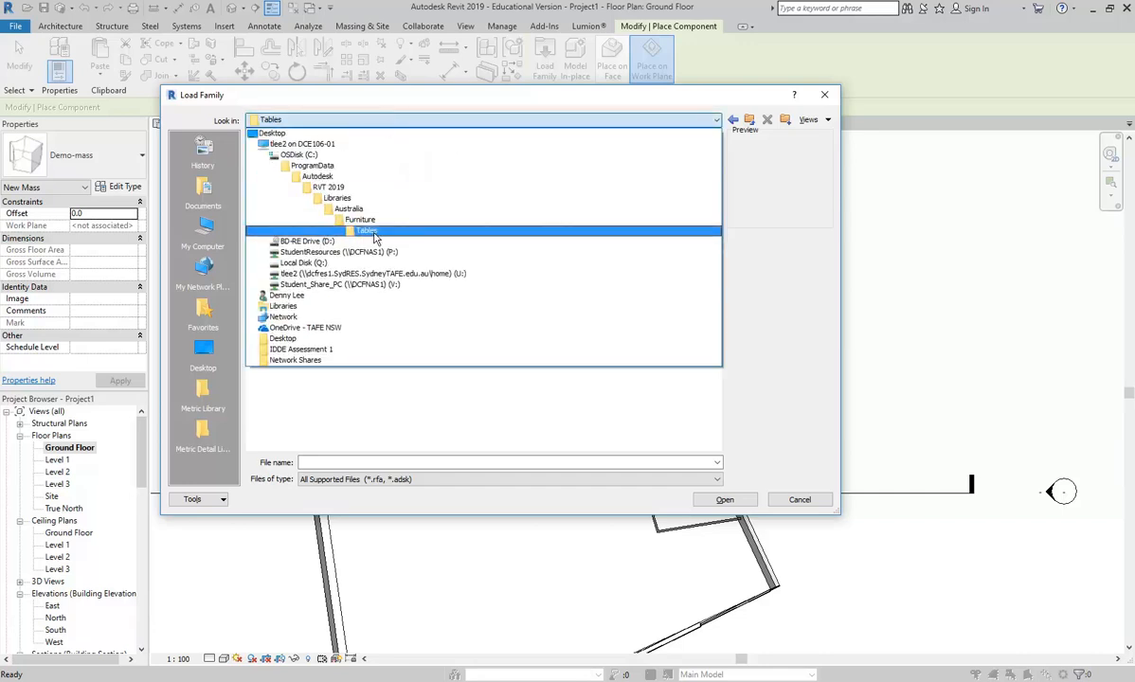
click(367, 254)
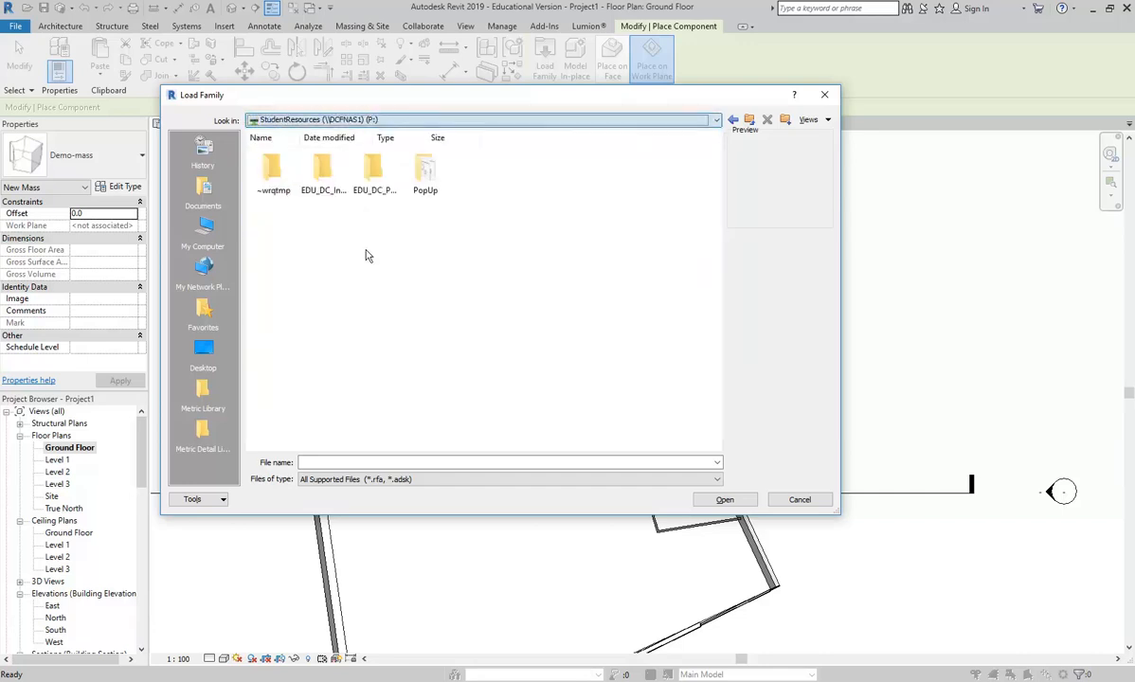
double_click(320, 175)
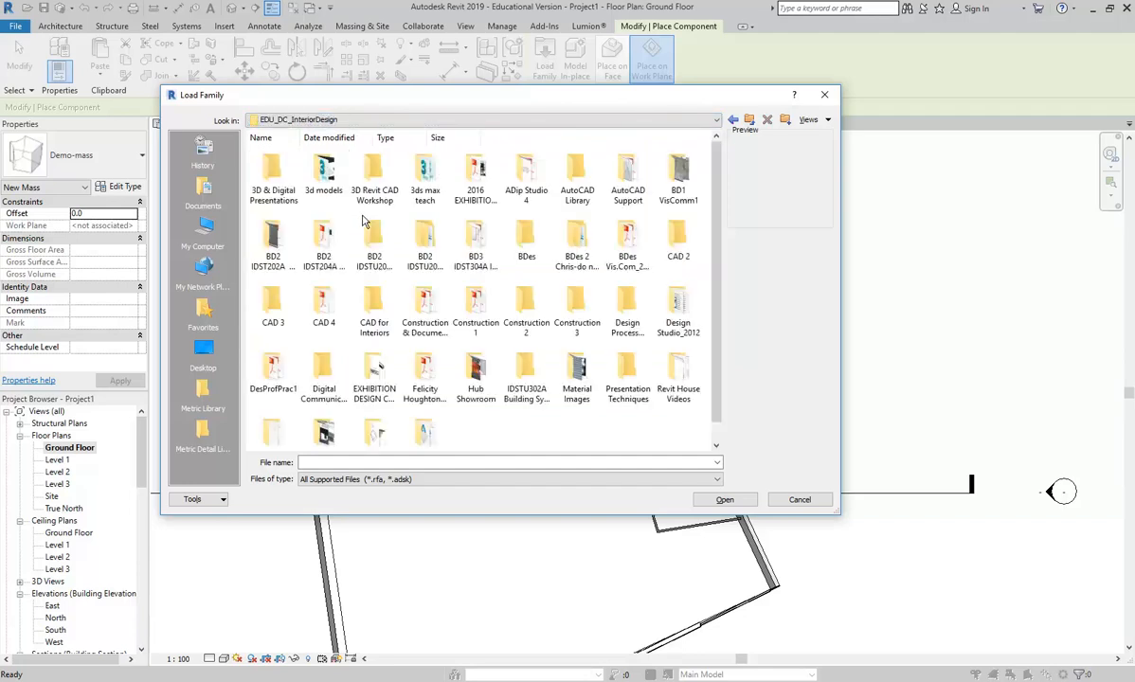
scroll(536, 433, down, 1)
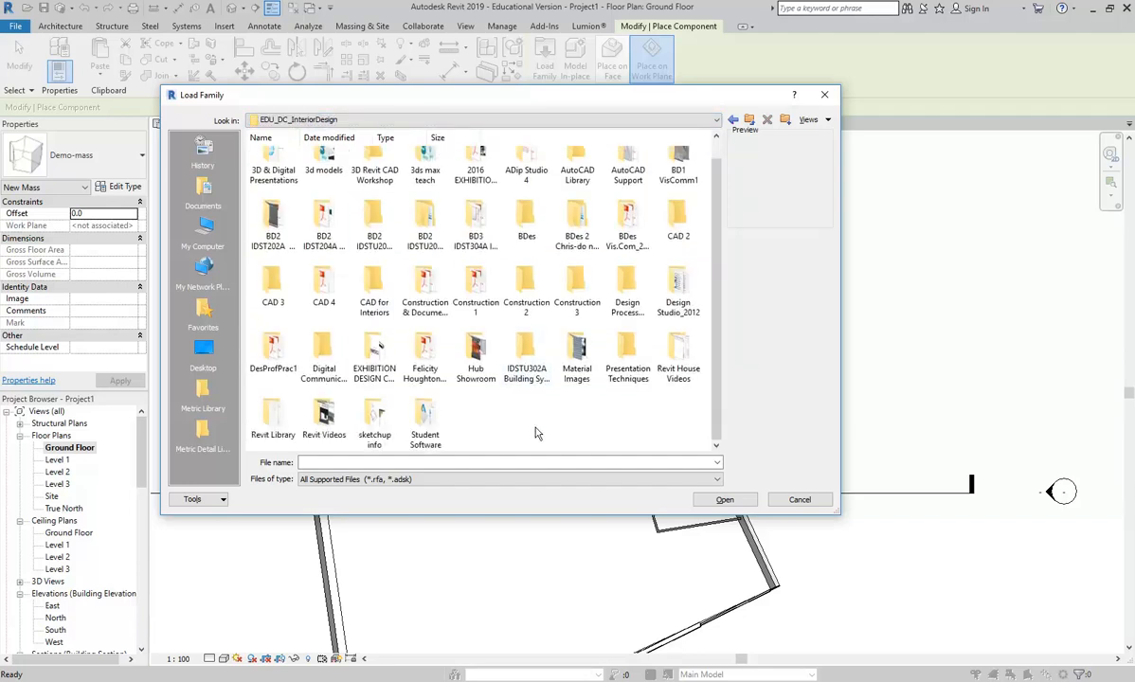
double_click(273, 414)
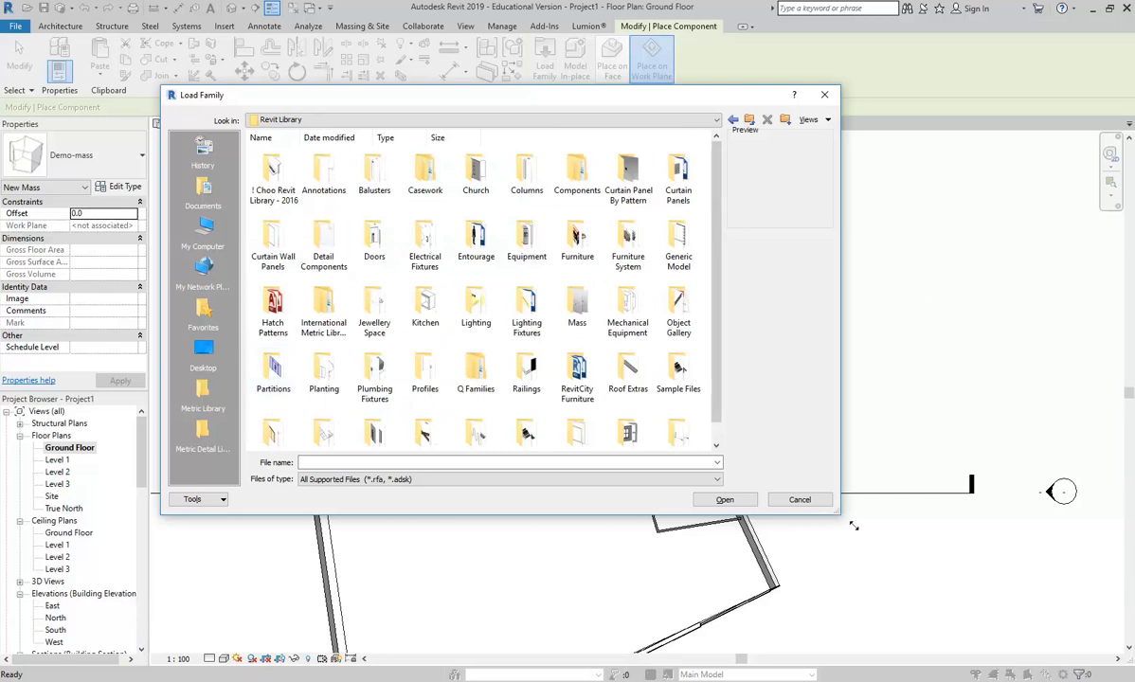
drag(837, 509, 973, 567)
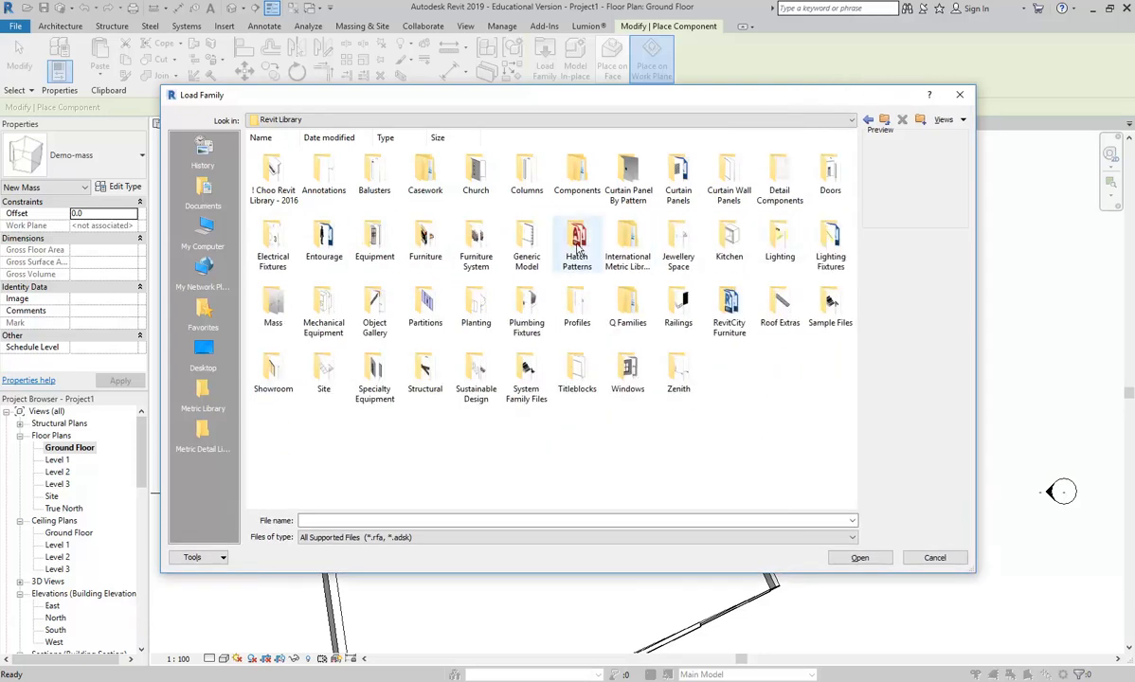
double_click(427, 242)
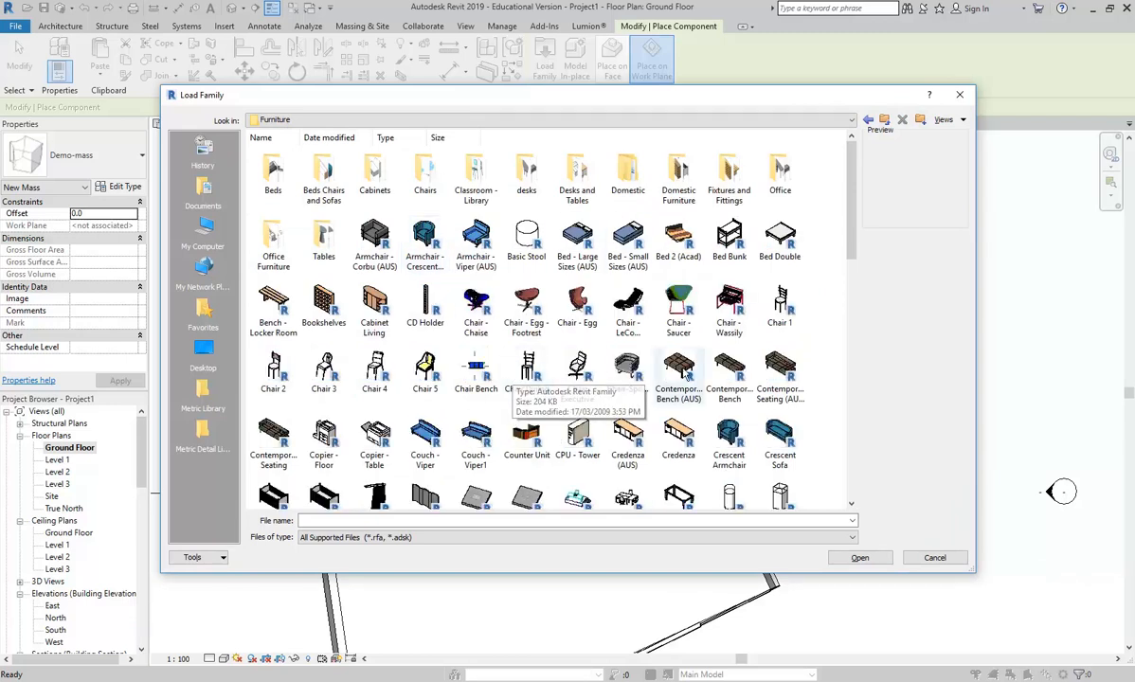
click(789, 404)
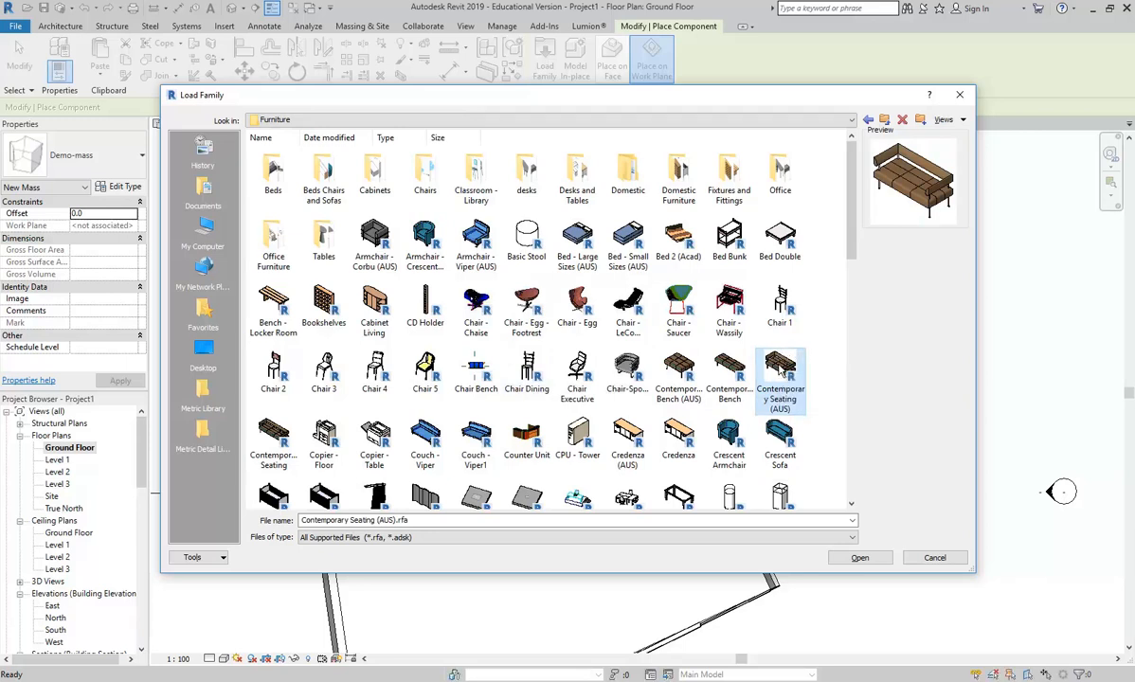
double_click(778, 371)
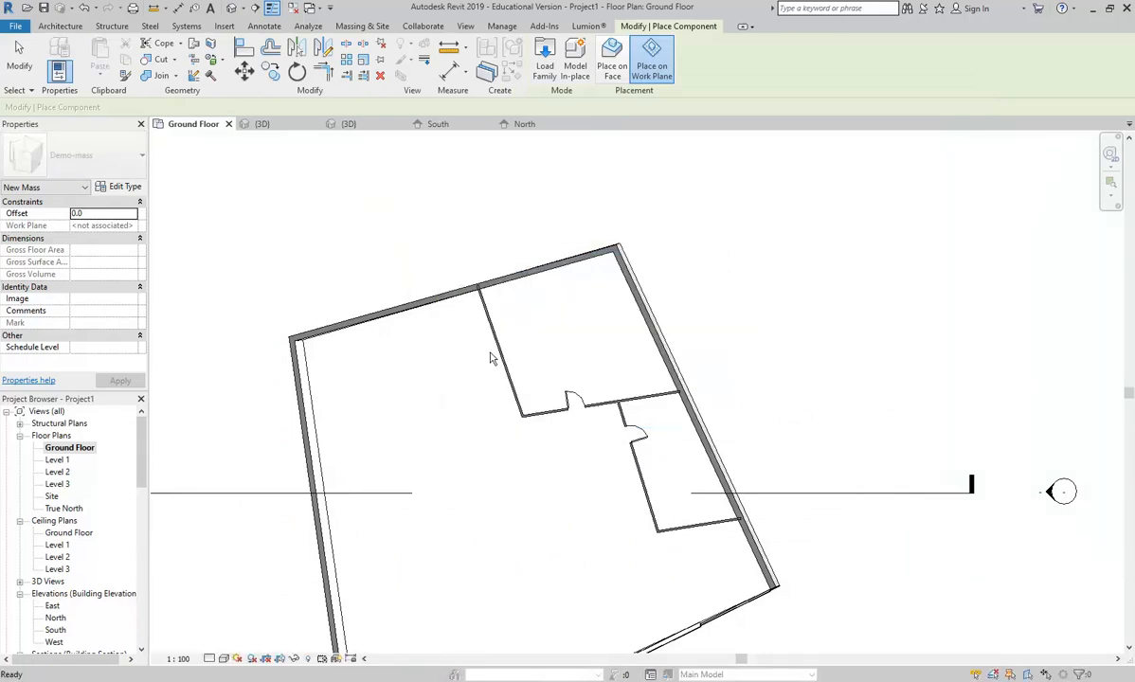
Step: Set the seating type to 3 Seater Sofa and rotate it parallel to the north wall with its back towards the wall
click(91, 161)
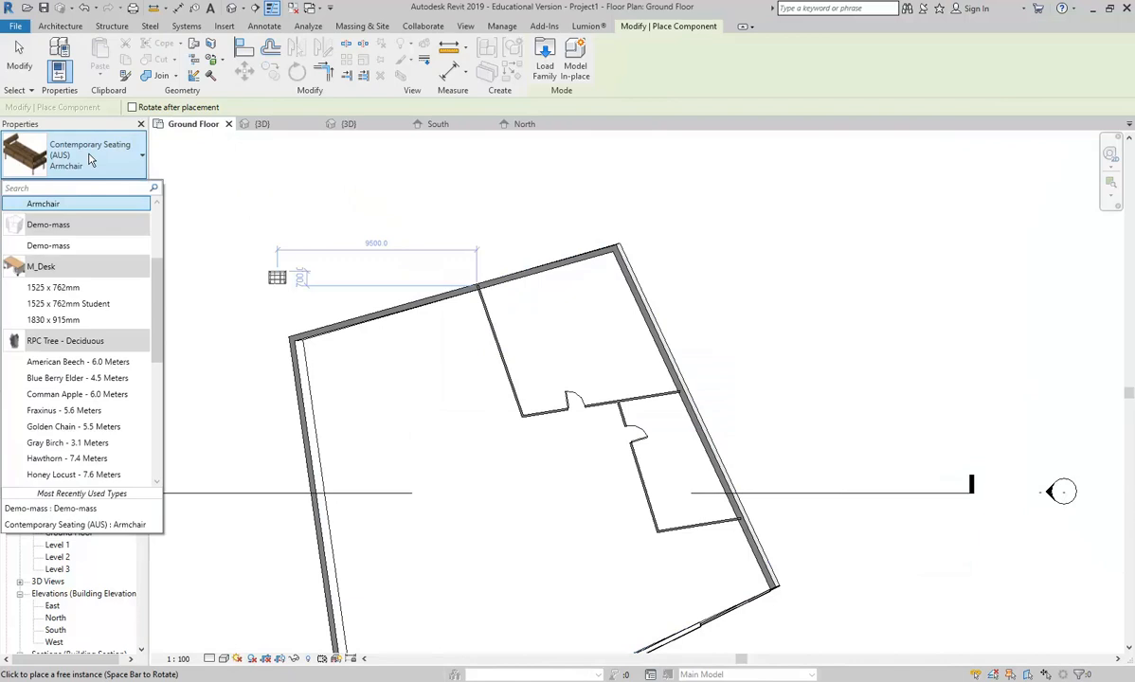
scroll(66, 241, up, 1)
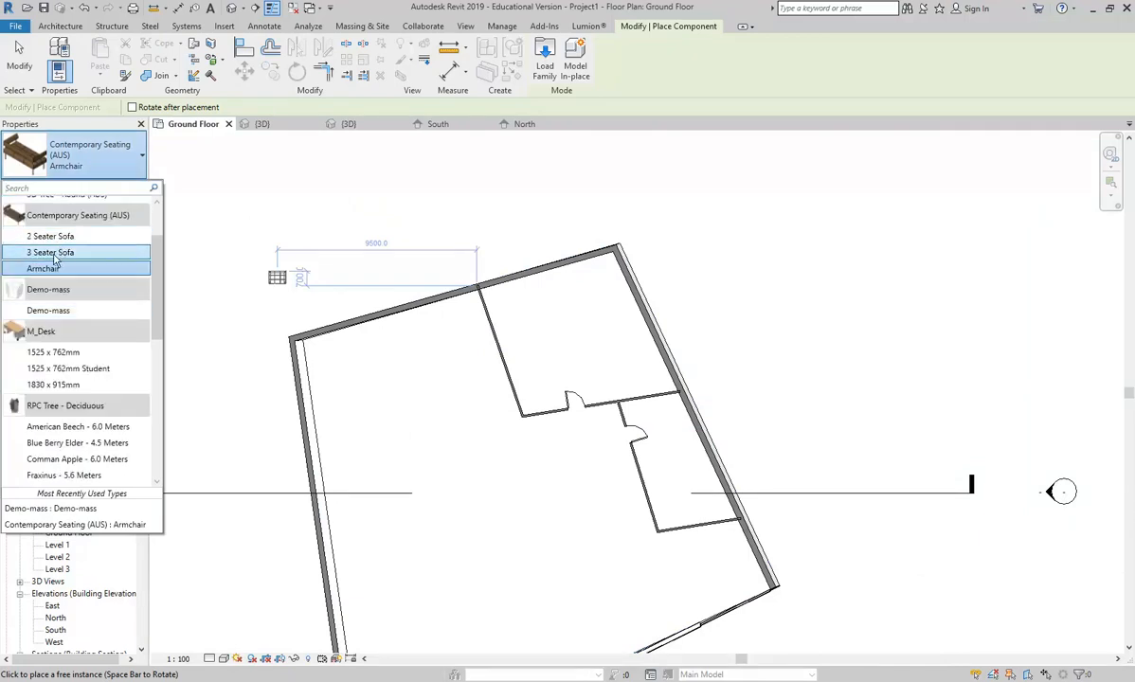
click(46, 252)
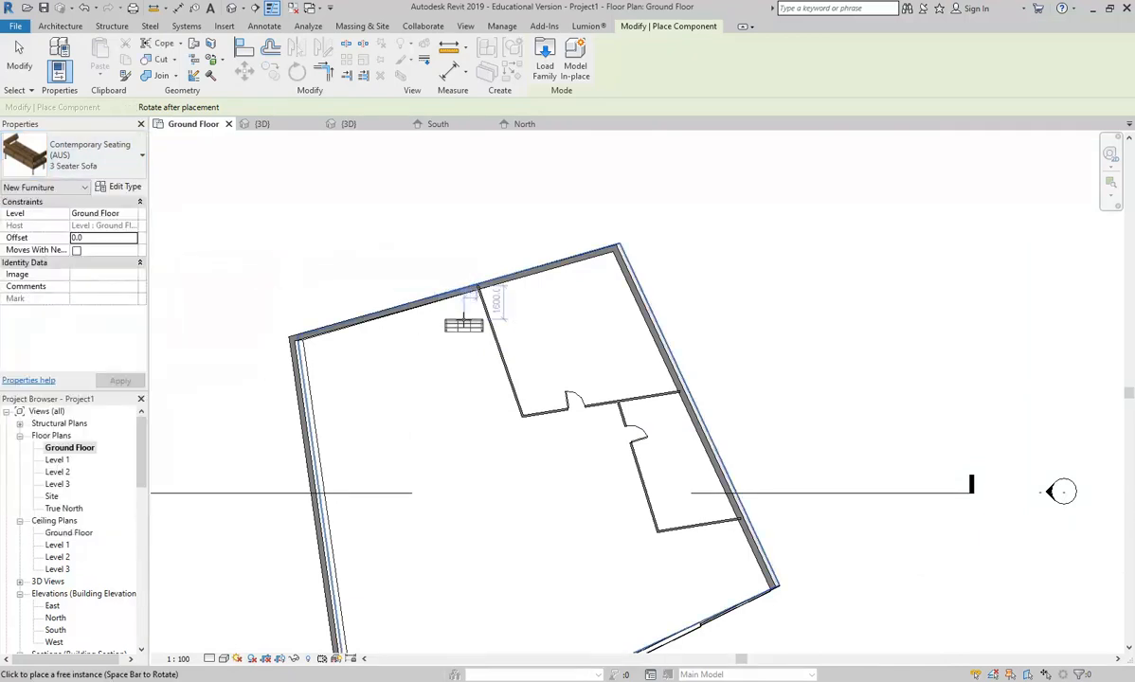
scroll(511, 313, up, 5)
key(space)
key(space)
key(space)
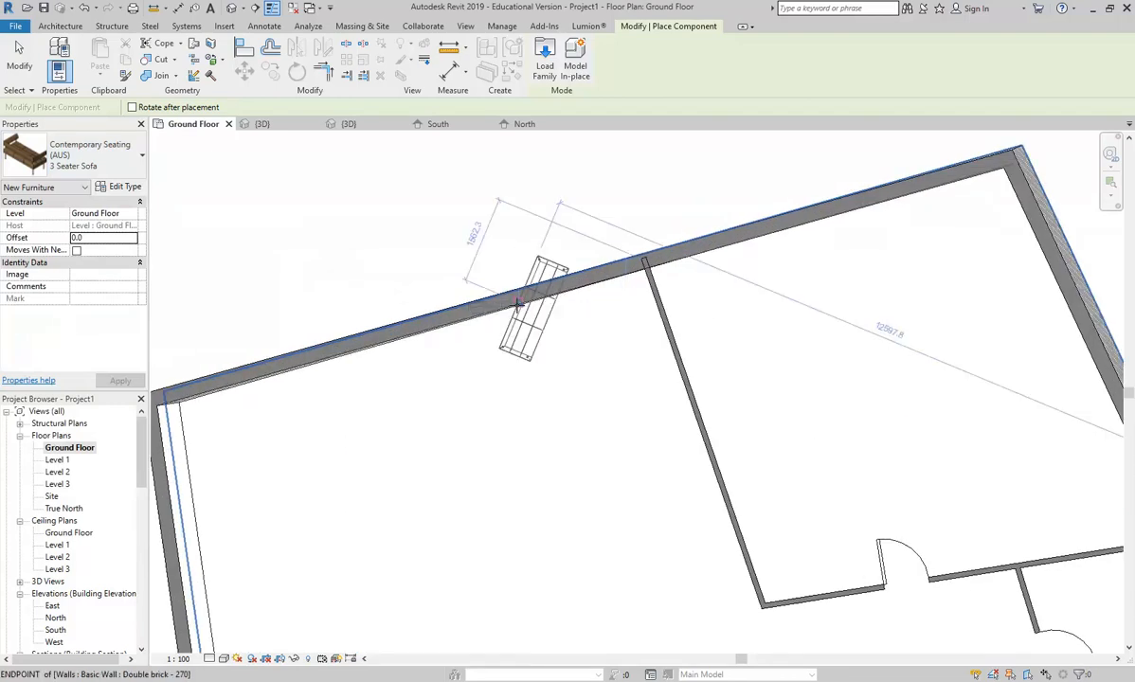
scroll(518, 301, up, 2)
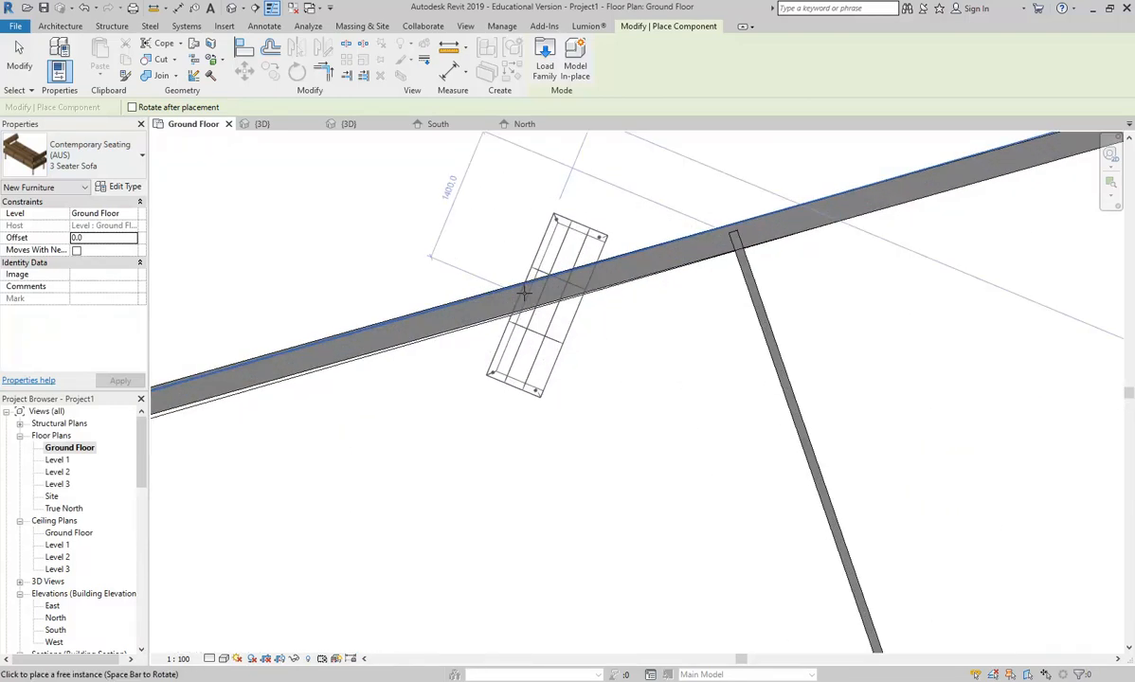
key(space)
key(space)
key(space)
key(space)
key(space)
key(space)
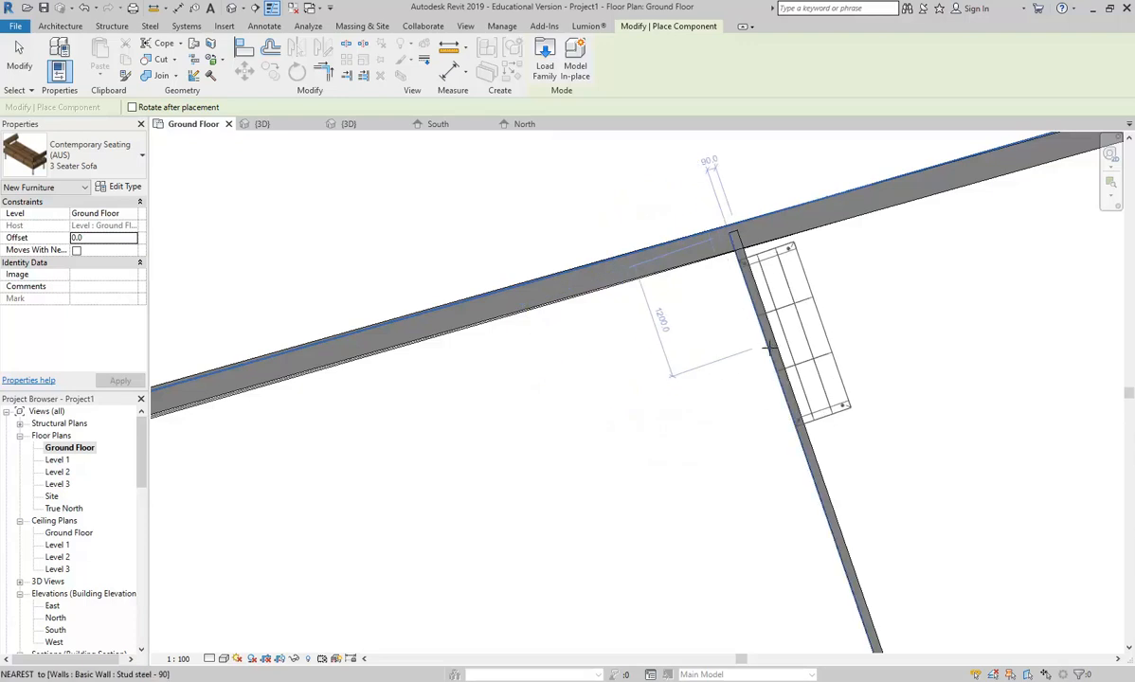
key(space)
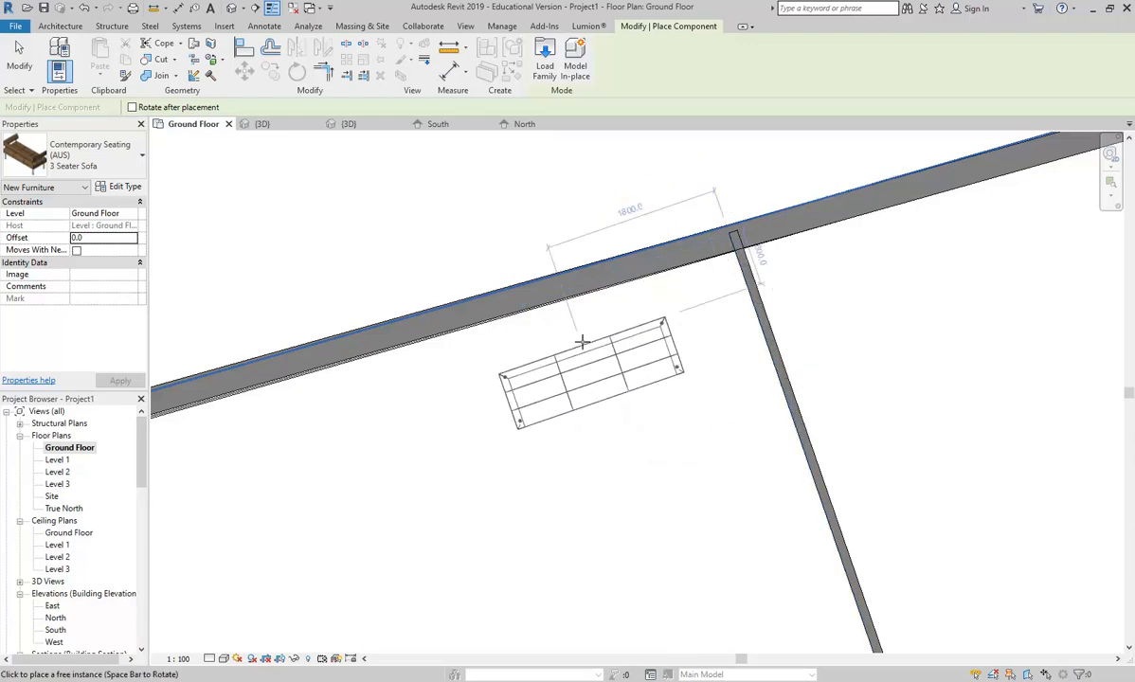
Step: Place two 3 Seater Sofas side by side along the north wall, the second about 3700 mm west of the corner room's partition
click(407, 392)
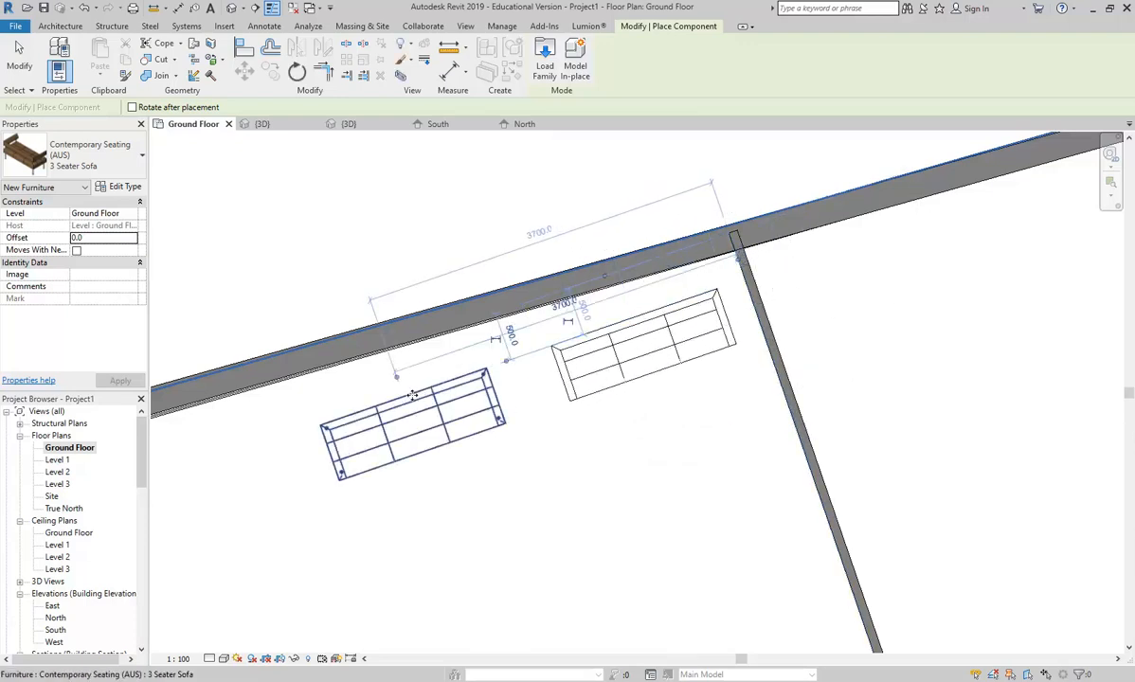
scroll(410, 392, down, 2)
middle_drag(410, 392, 320, 271)
middle_drag(419, 298, 535, 294)
scroll(565, 316, down, 2)
middle_drag(530, 424, 544, 435)
key(Escape)
key(Escape)
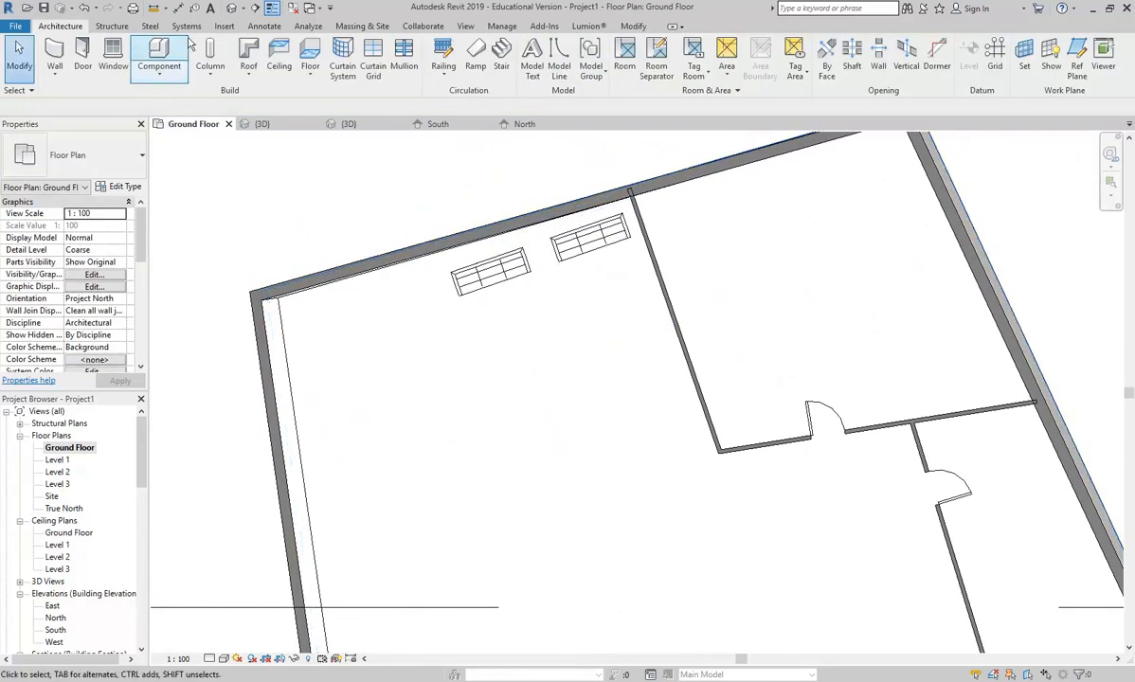
Step: Load the M_RPC Female family from the Revit Library's Entourage folder for component placement
click(159, 53)
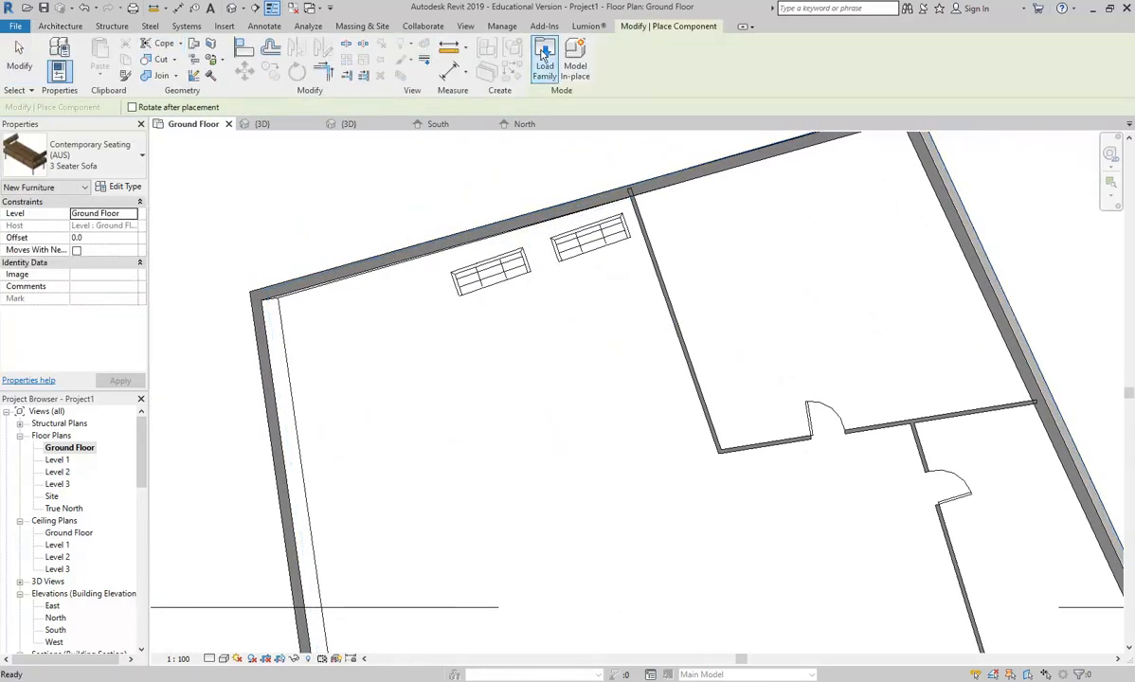
click(544, 54)
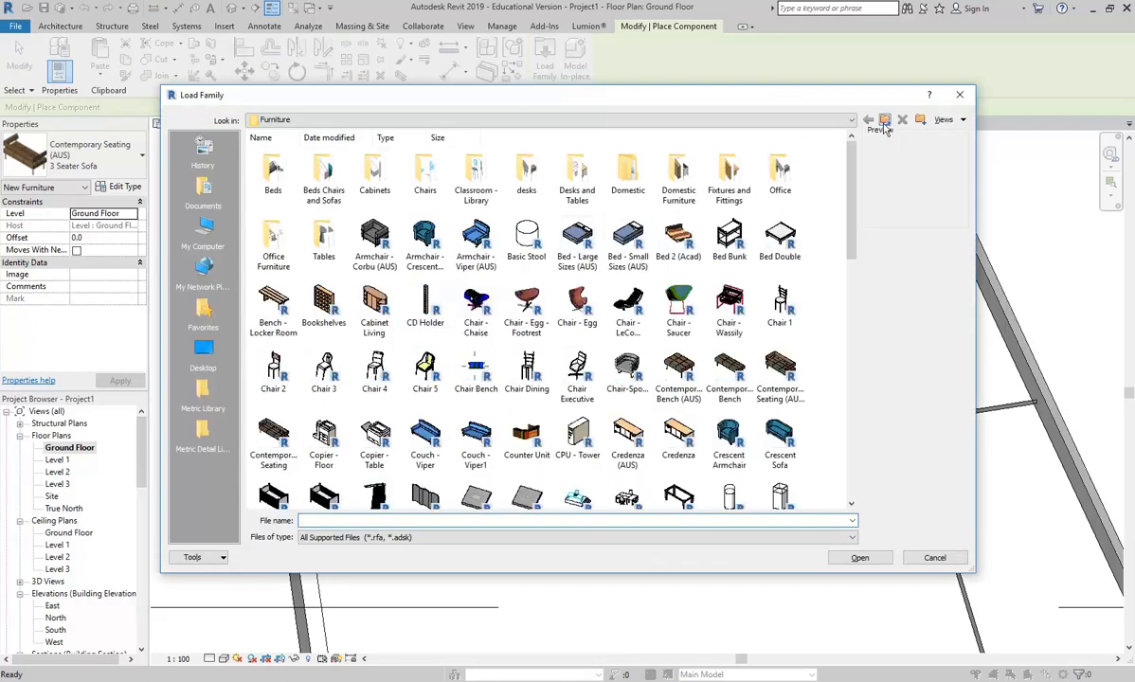
click(884, 122)
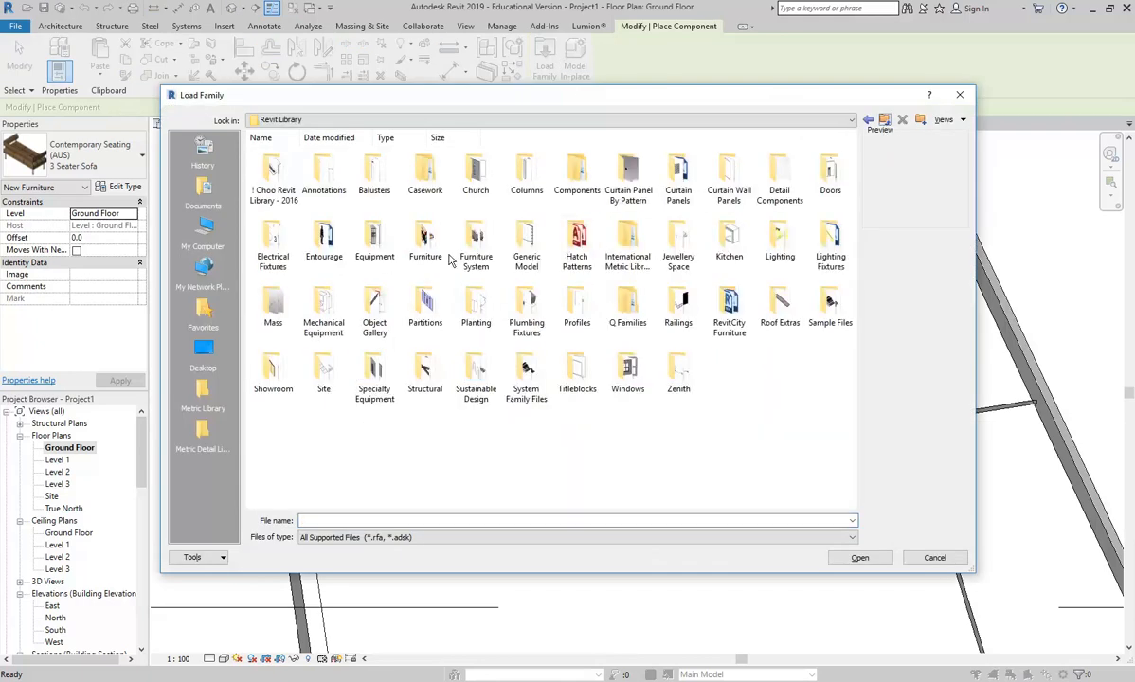
double_click(324, 239)
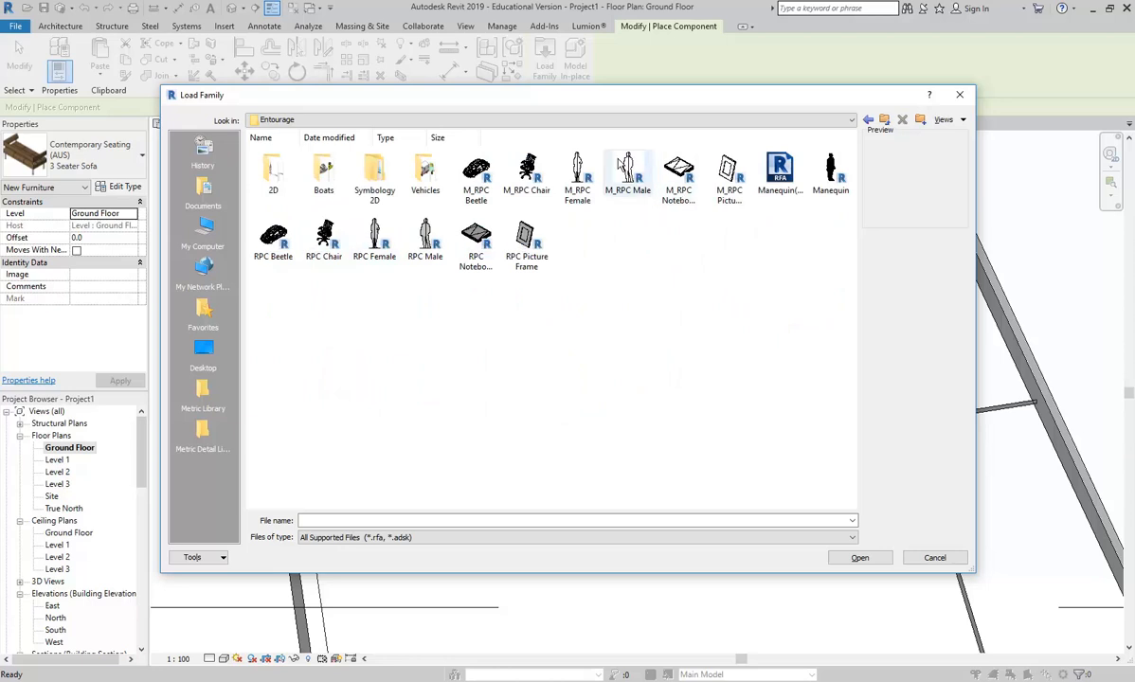
click(629, 175)
click(581, 183)
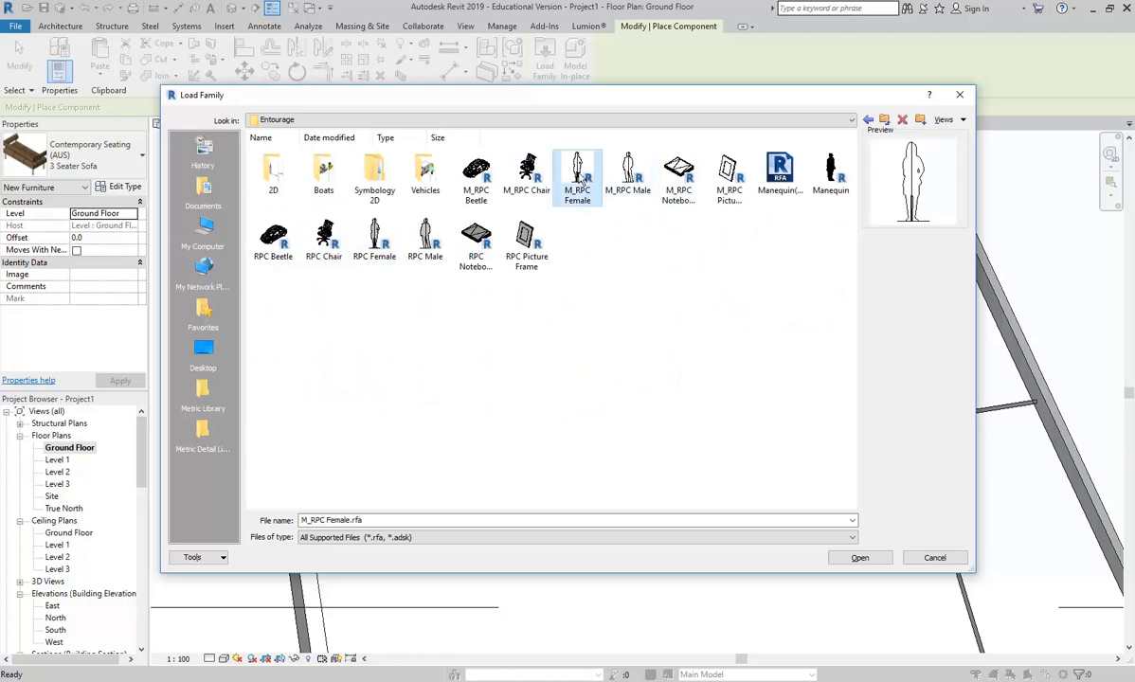
click(858, 558)
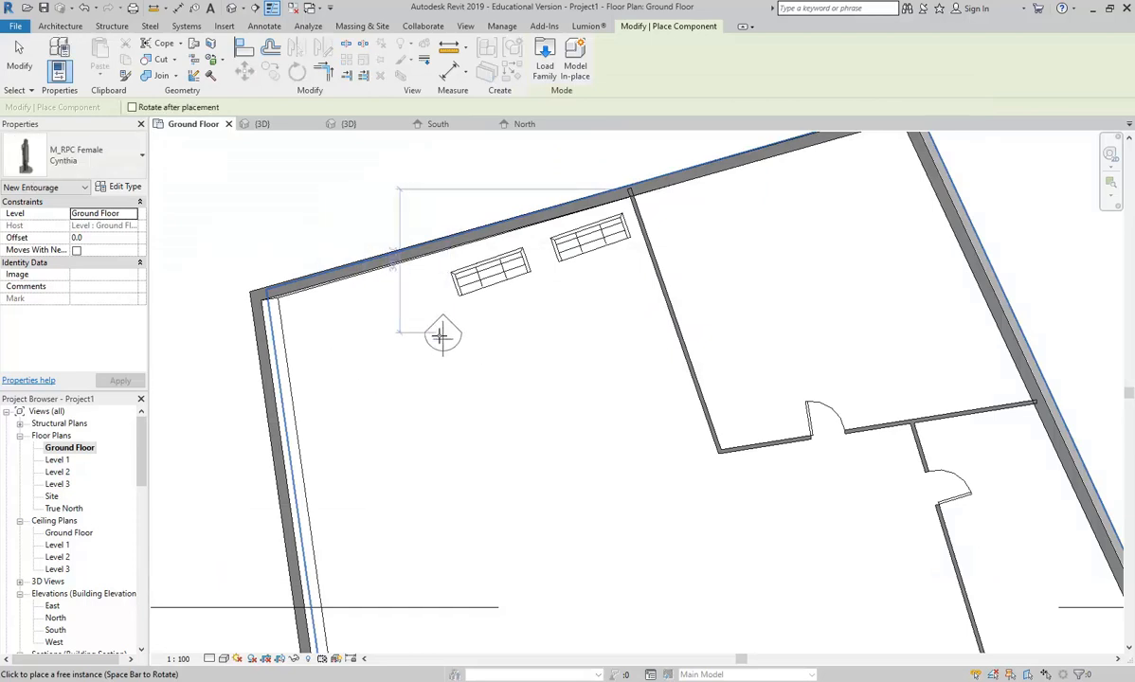
Step: Place an M_RPC Female entourage figure of type YinYin in the open area south-west of the two sofas
click(90, 150)
scroll(56, 405, down, 2)
click(56, 409)
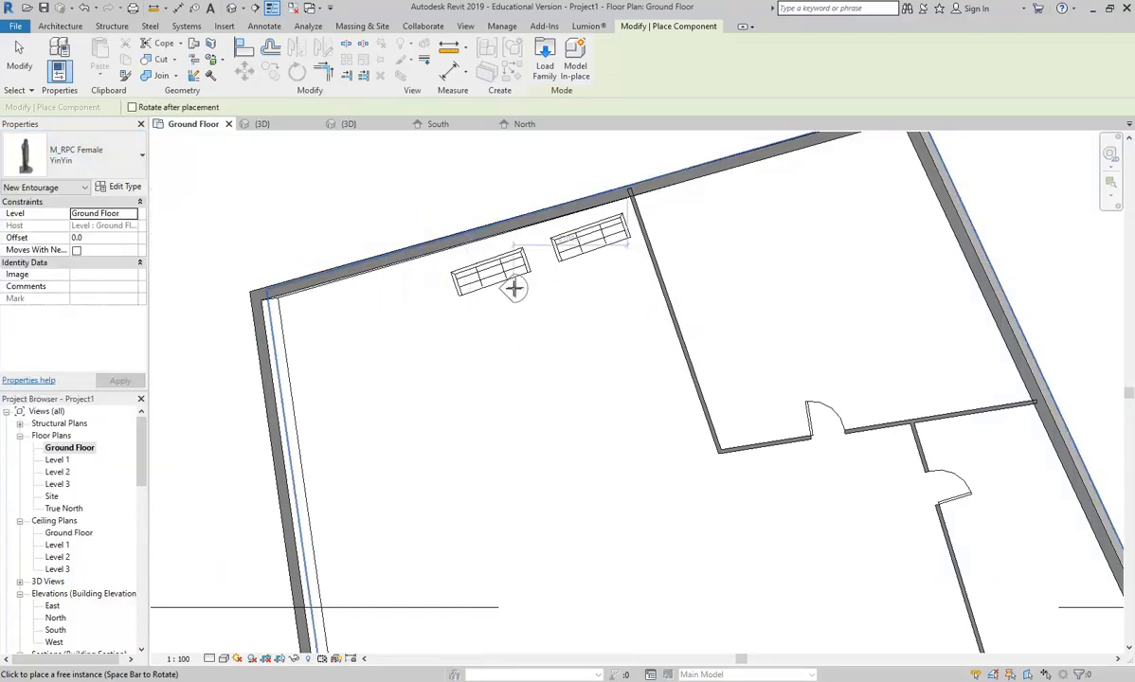
click(426, 427)
key(Escape)
key(Escape)
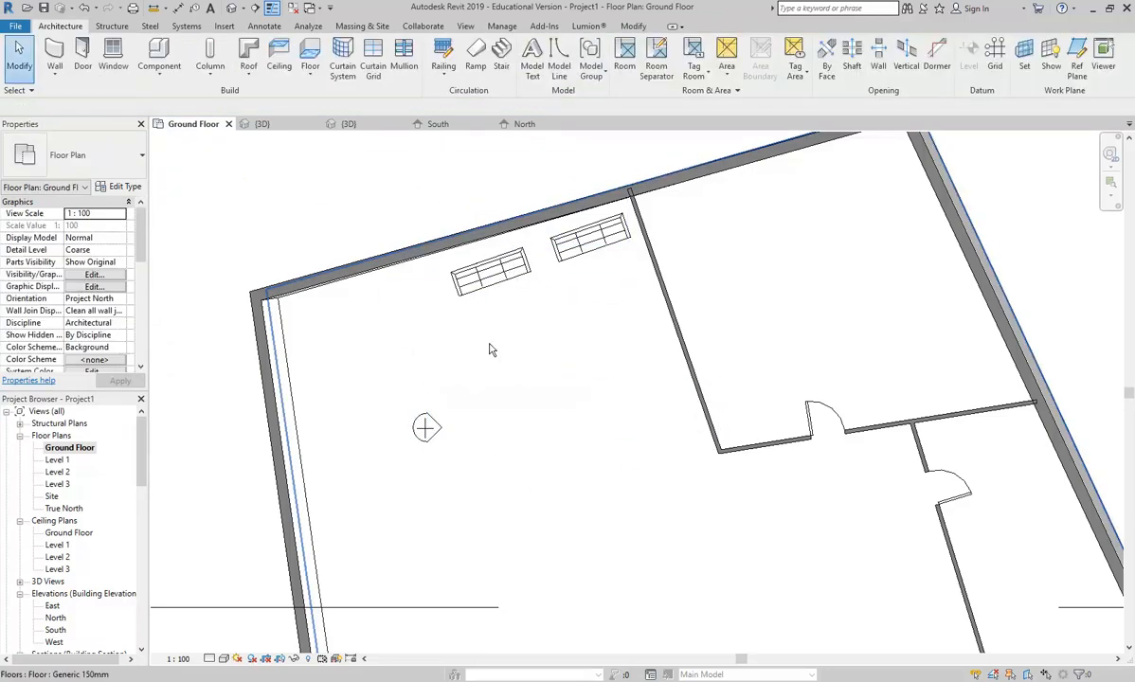
Step: Create a camera view on the ground floor from south-west of the smaller room, with its target beyond the north-west corner
middle_drag(379, 353, 334, 390)
scroll(402, 362, down, 1)
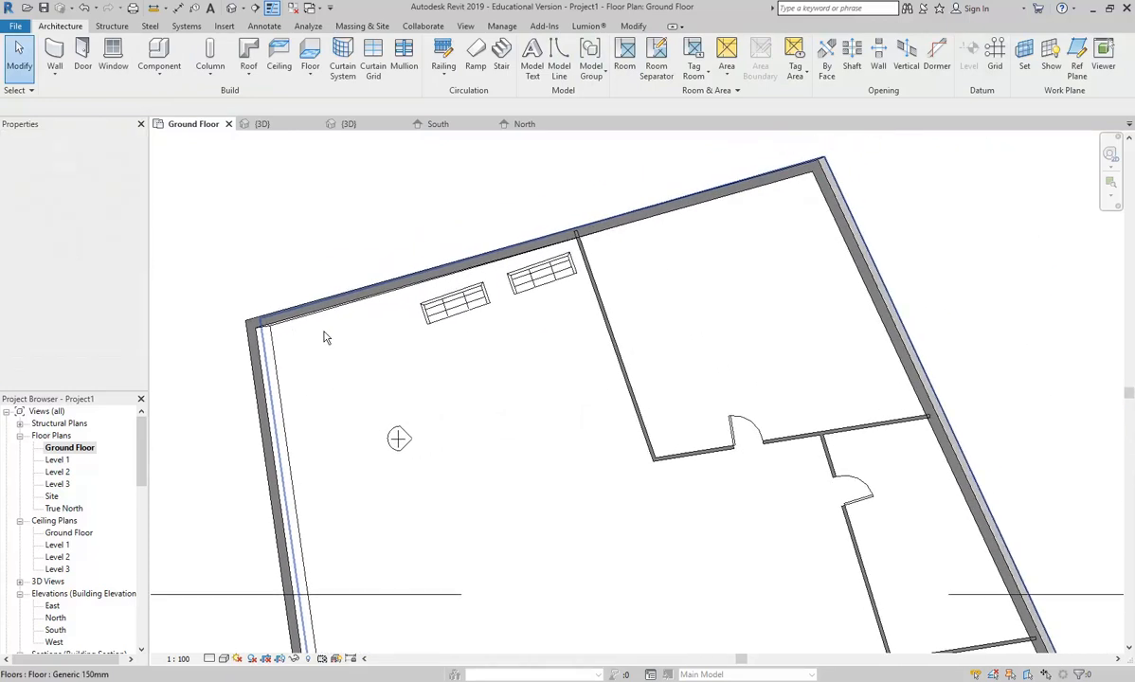
click(244, 8)
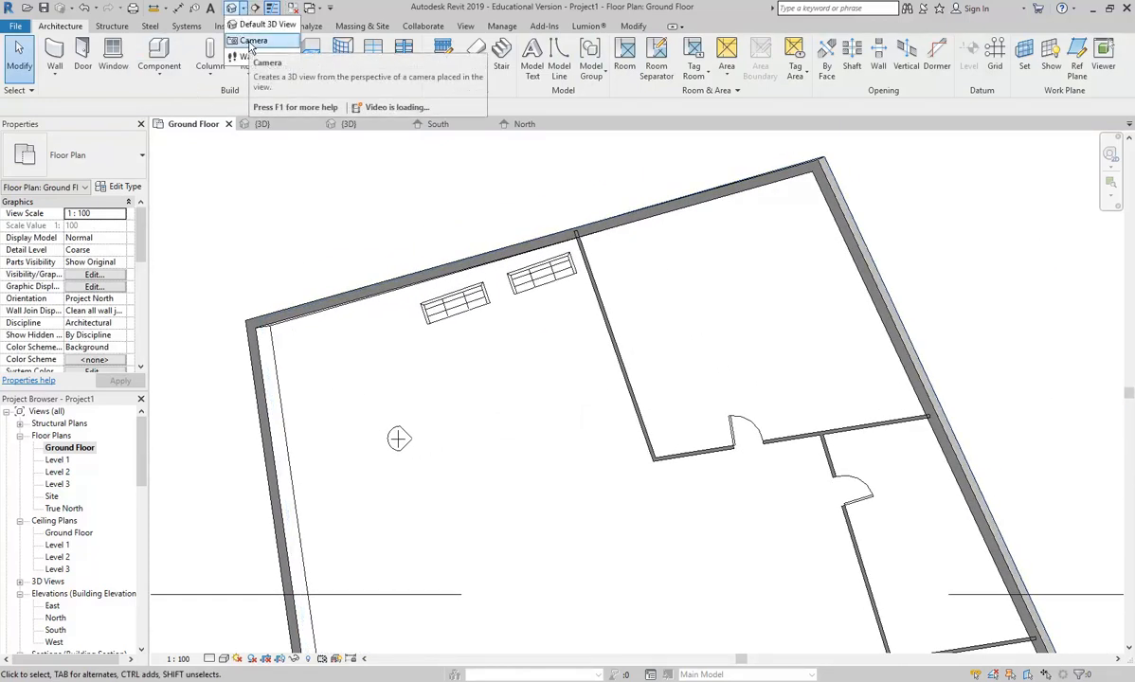
click(251, 41)
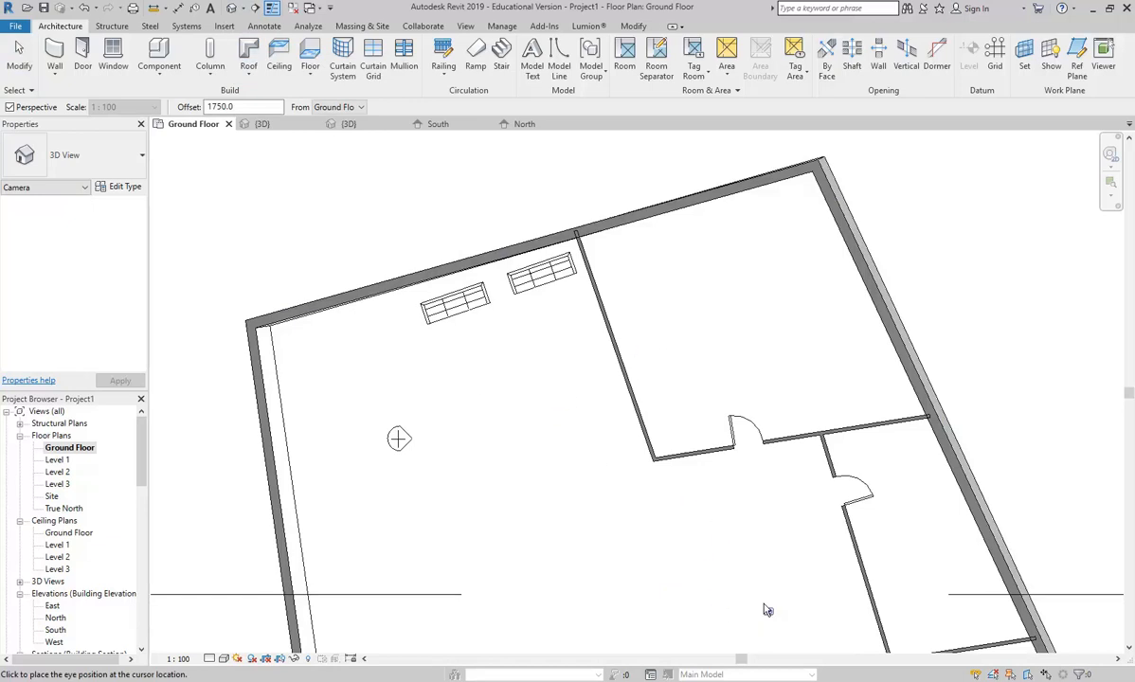
middle_drag(761, 600, 713, 489)
click(768, 543)
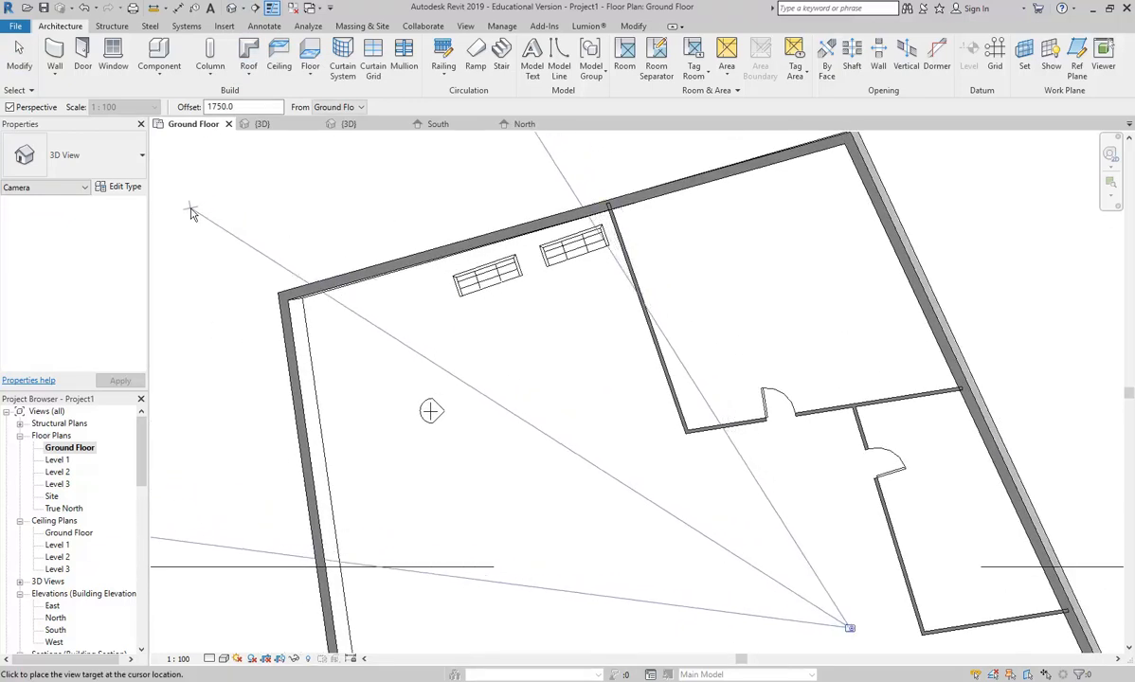
click(193, 210)
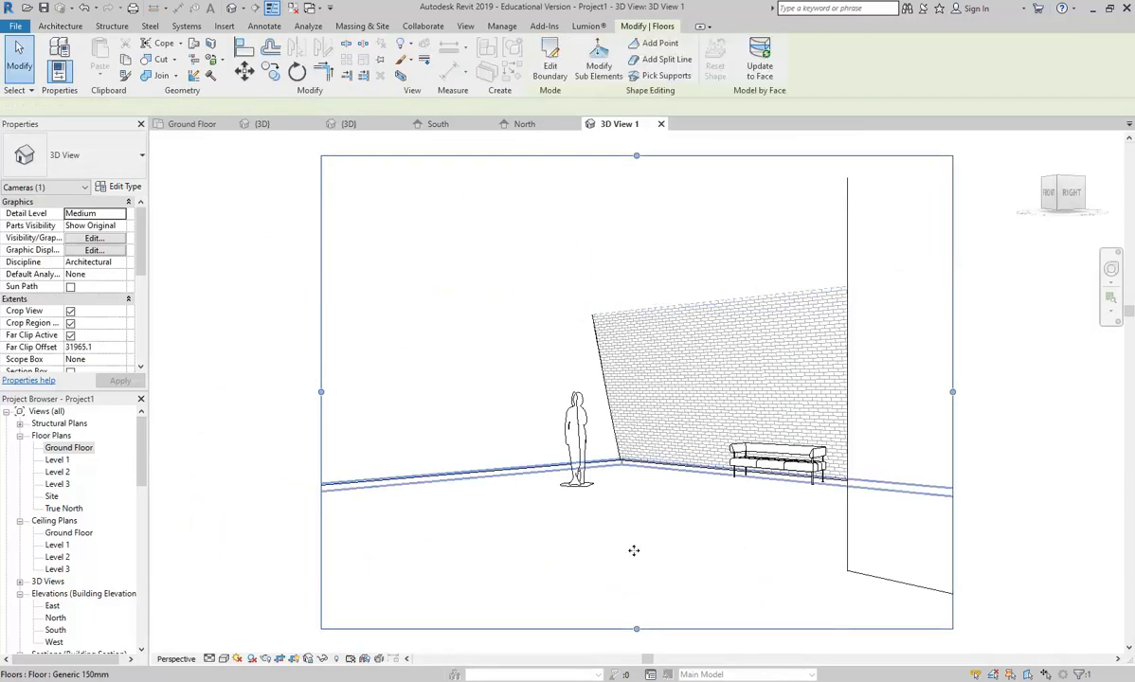
Step: Set the visual style of the new camera view to Shaded
click(660, 551)
key(s)
key(d)
click(1067, 424)
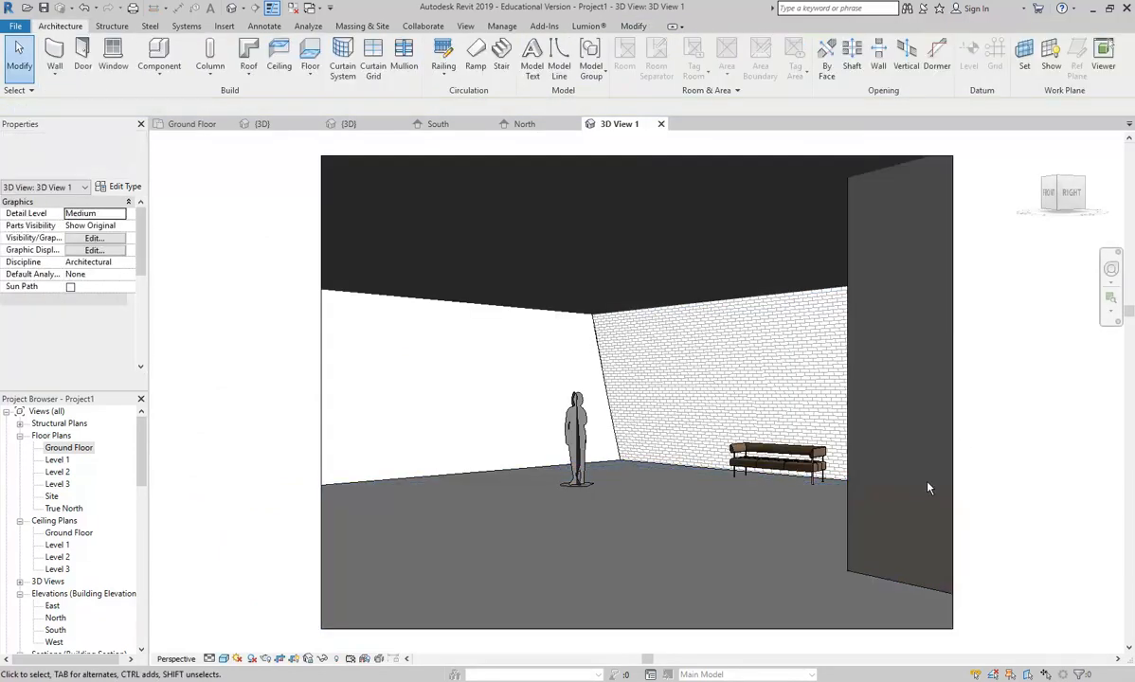
Step: In the Ground Floor plan, copy the two sofas and the female figure south towards the curved curtain wall
double_click(69, 448)
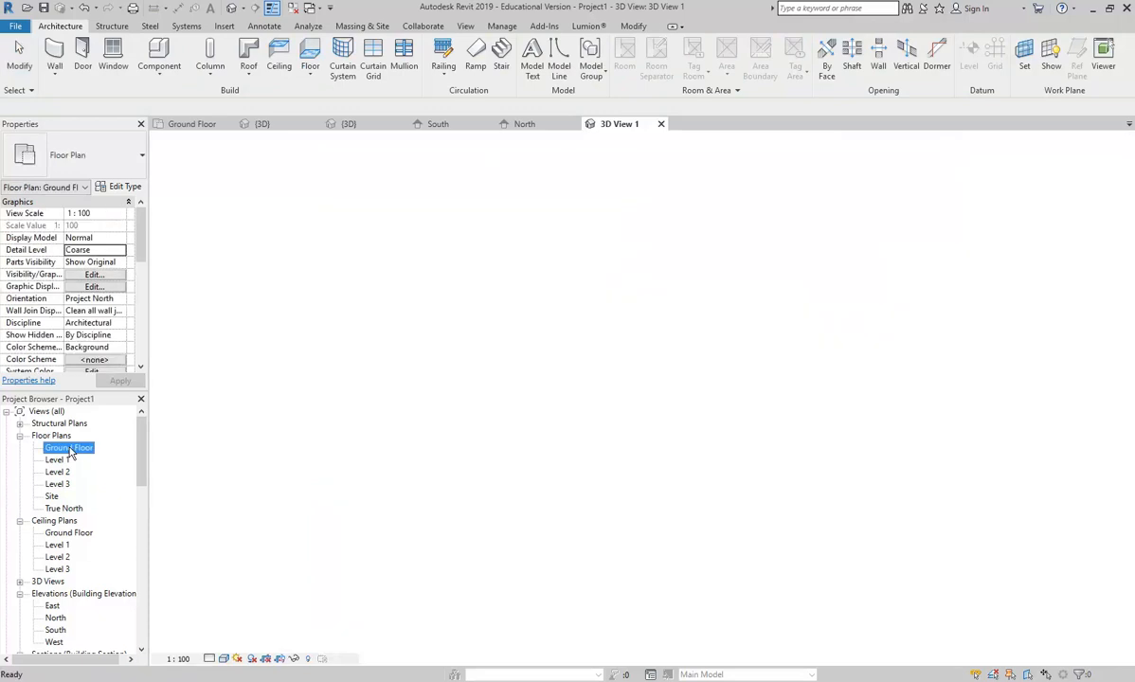
scroll(440, 359, down, 2)
scroll(420, 247, up, 3)
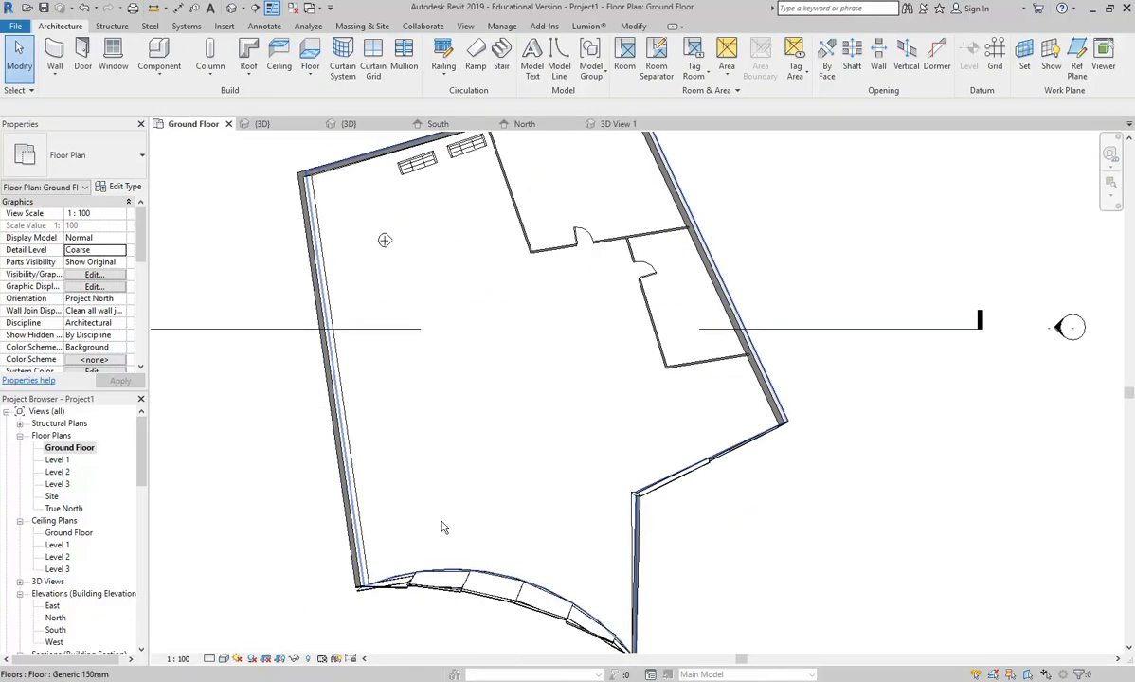
scroll(445, 538, down, 1)
drag(376, 163, 524, 322)
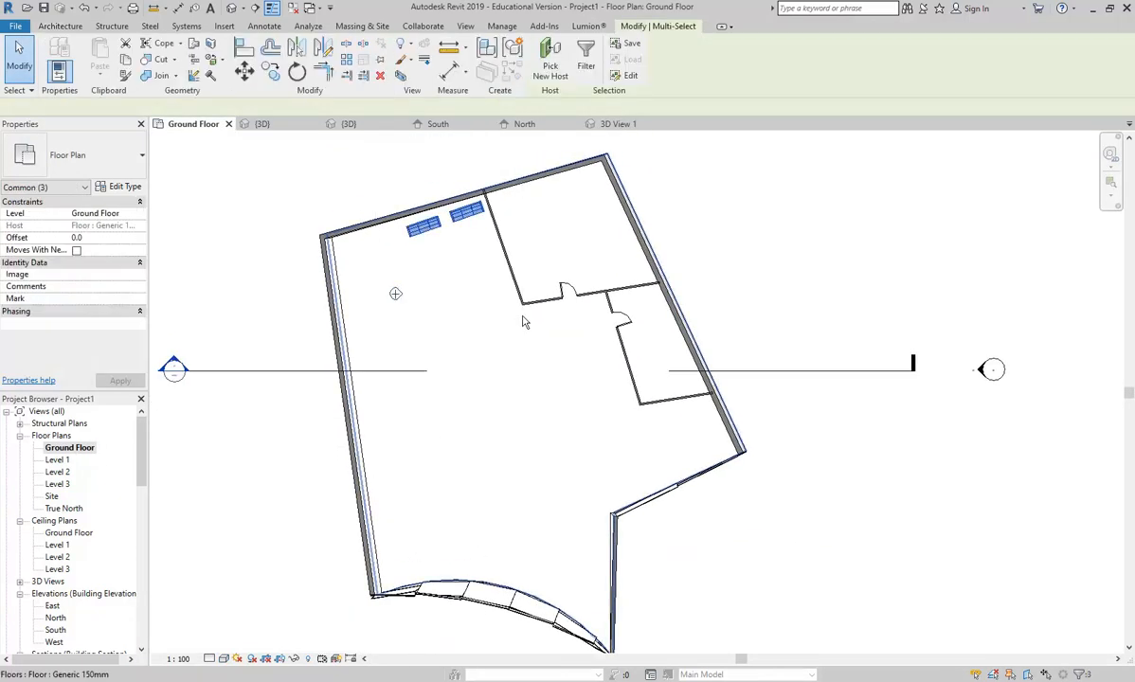
click(271, 72)
click(465, 215)
click(474, 511)
key(Escape)
Step: Move the copied female figure north, inside the floor area beside the west end of the curved curtain wall
scroll(471, 504, up, 2)
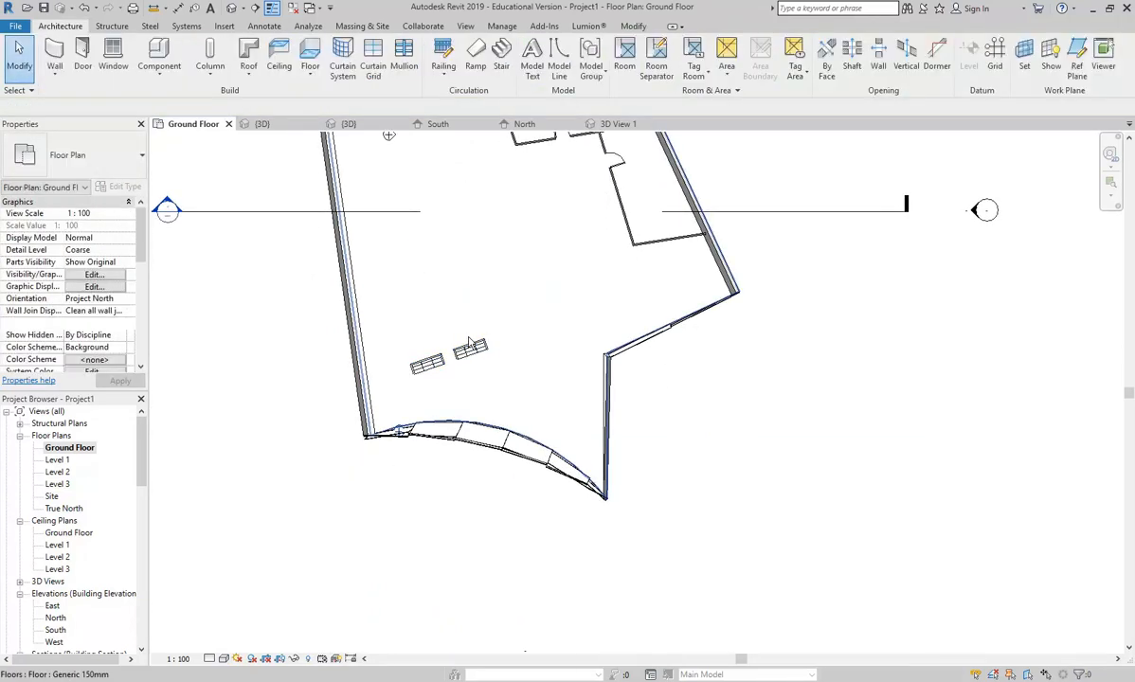
drag(356, 503, 346, 460)
click(552, 439)
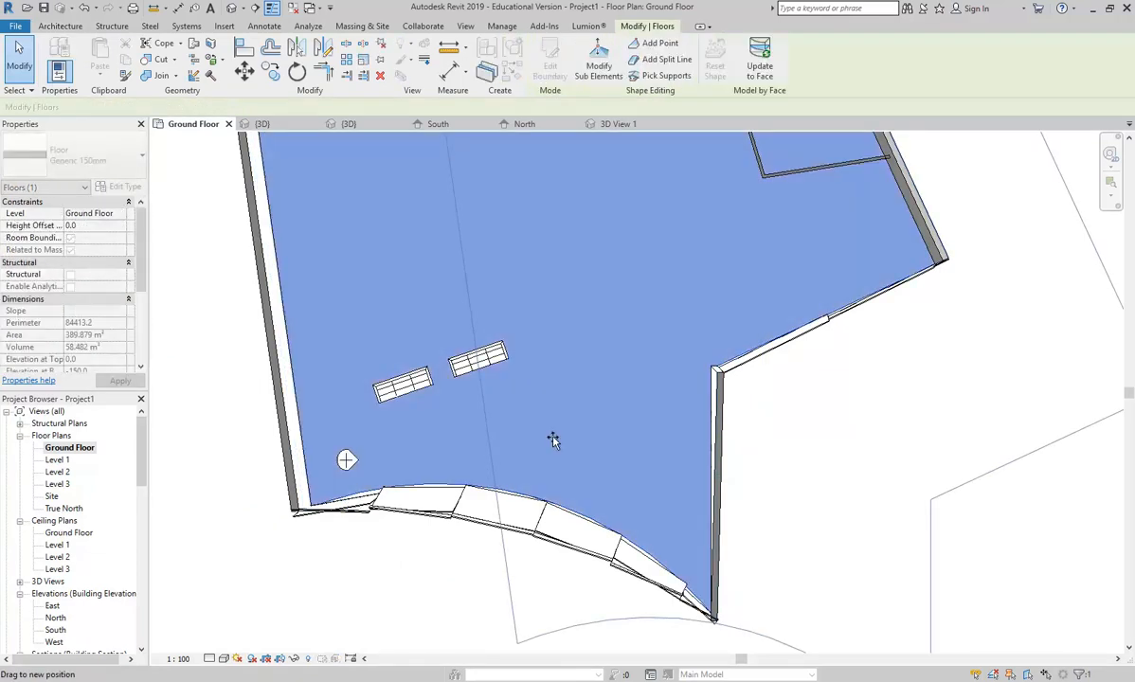
key(Escape)
Step: Rotate the two copied sofas and move them beside the angled south-east wall, near its inner corner
click(452, 366)
ctrl+click(418, 385)
key(space)
key(space)
drag(406, 370, 701, 338)
scroll(553, 292, down, 3)
middle_drag(538, 251, 525, 394)
key(Escape)
key(Escape)
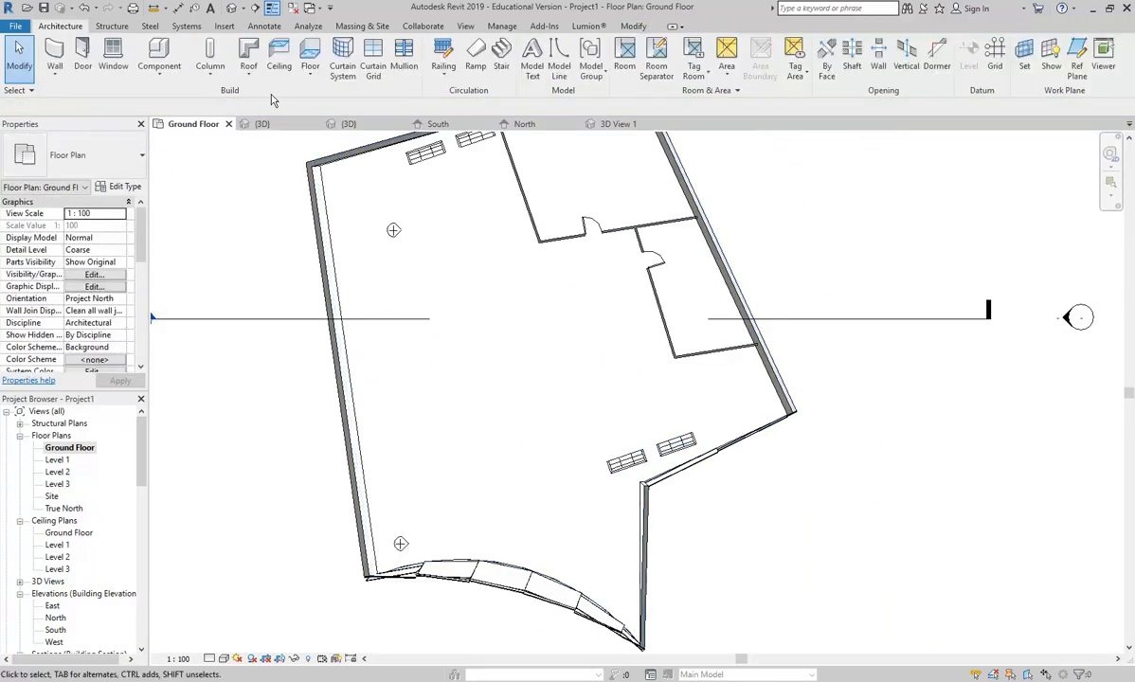
Step: Create a second camera view from just in front of the northern sofas, with its target south beyond the curved curtain wall
click(245, 8)
click(255, 36)
click(422, 171)
scroll(511, 521, down, 3)
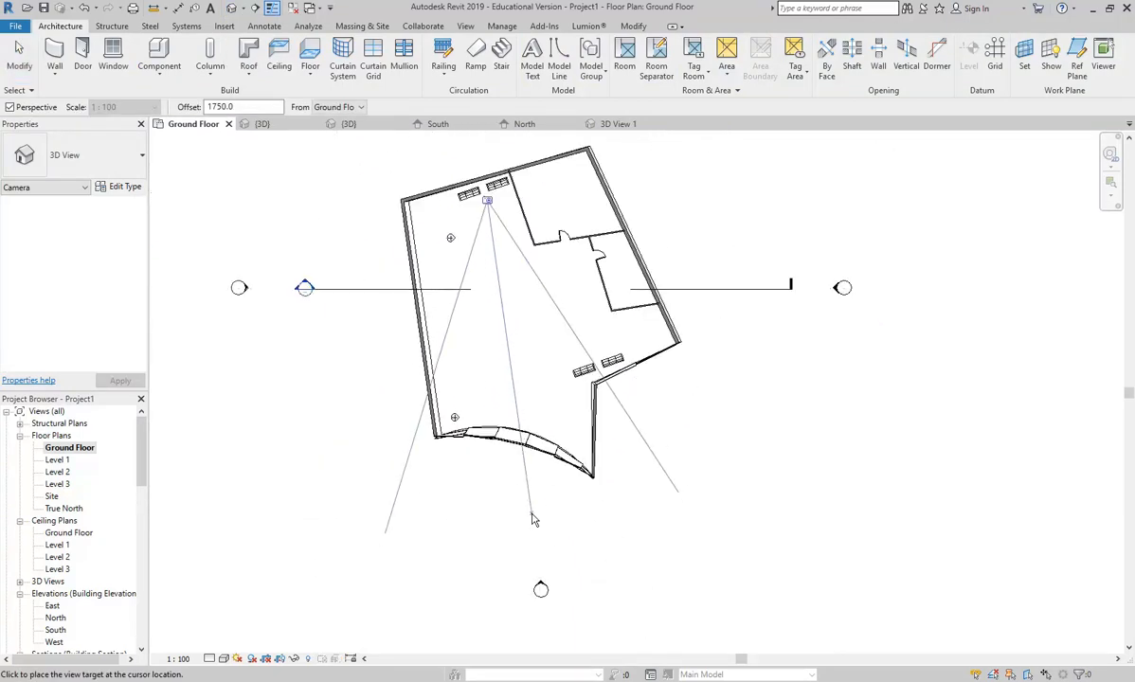
click(534, 526)
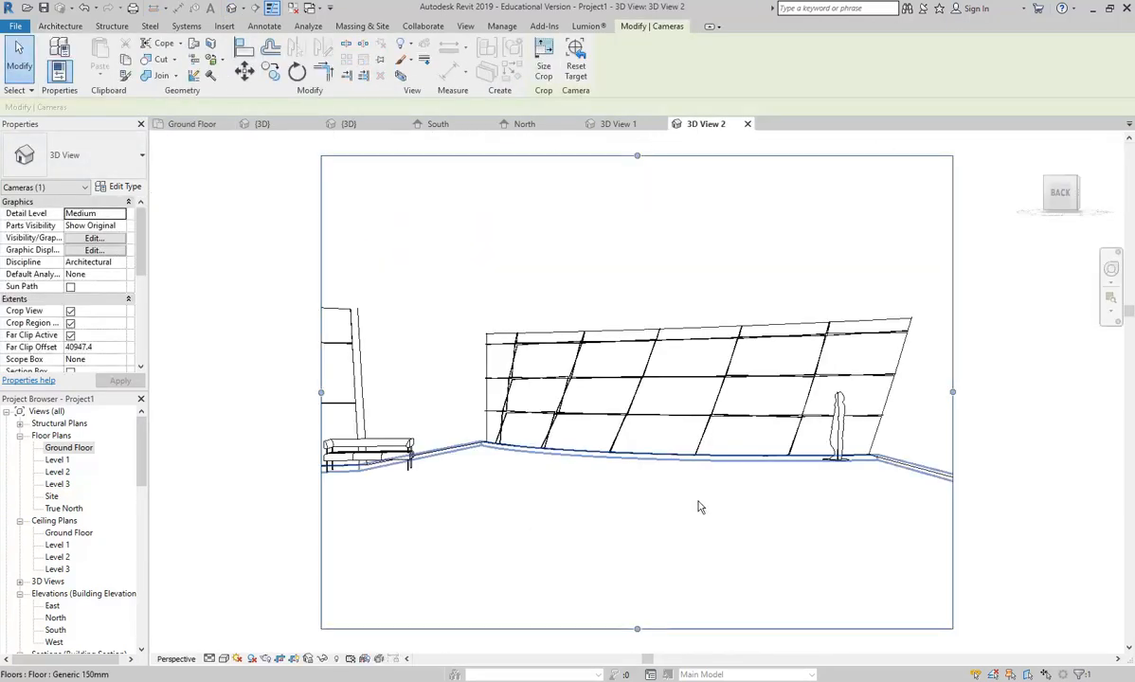
Step: Set the visual style of the south-facing camera view to Shaded
key(Escape)
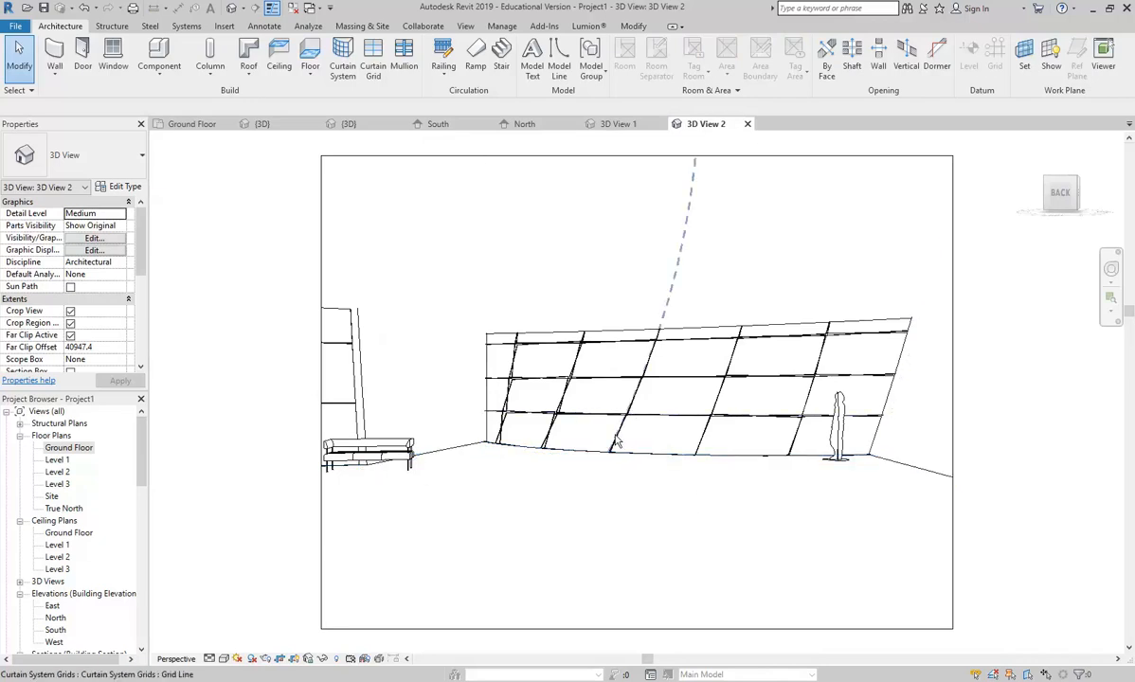
key(s)
key(d)
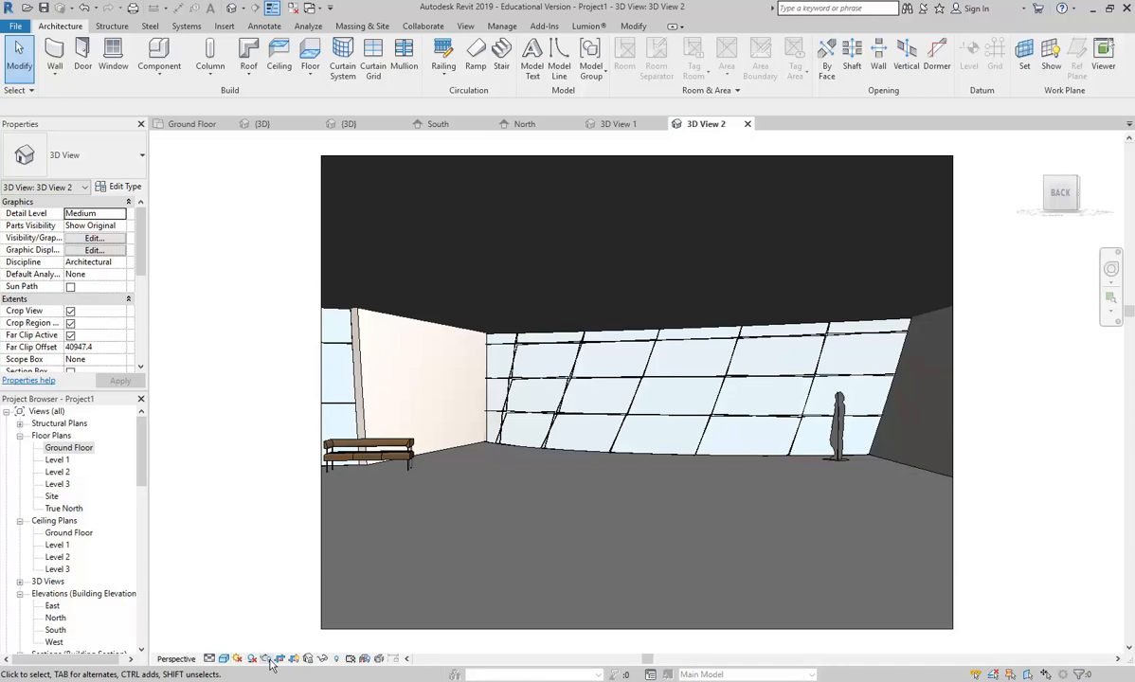
Step: Render the south-facing camera view at Draft quality with the Interior: Sun only lighting scheme, and close the rendering settings
click(268, 660)
click(194, 274)
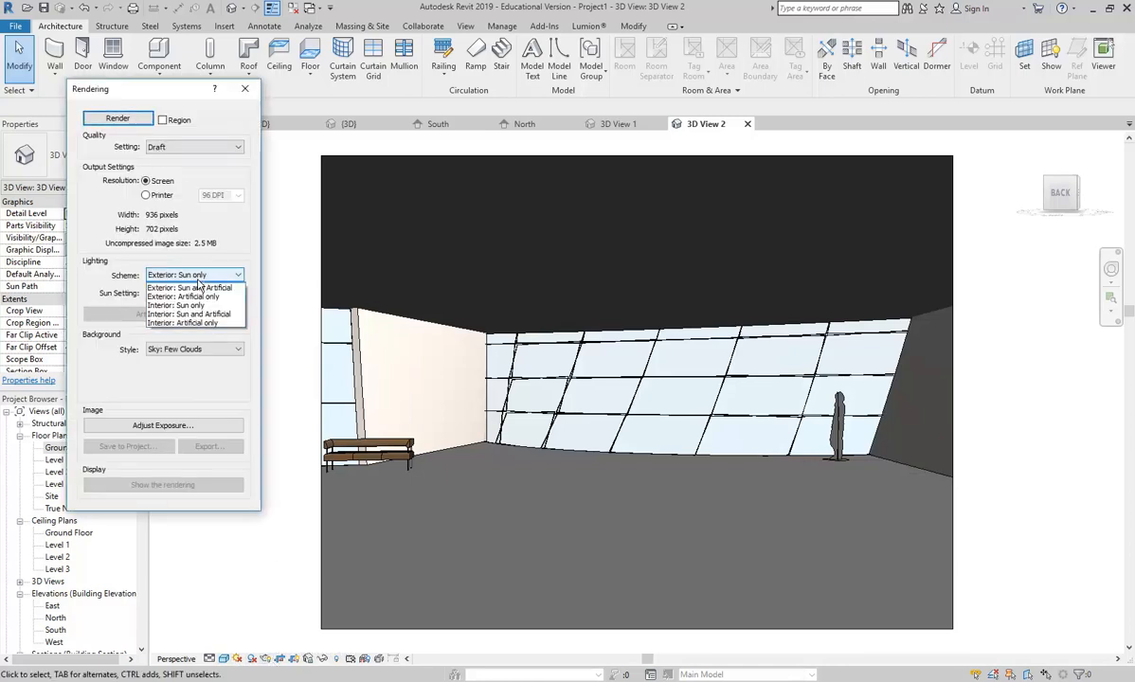
click(184, 332)
click(193, 274)
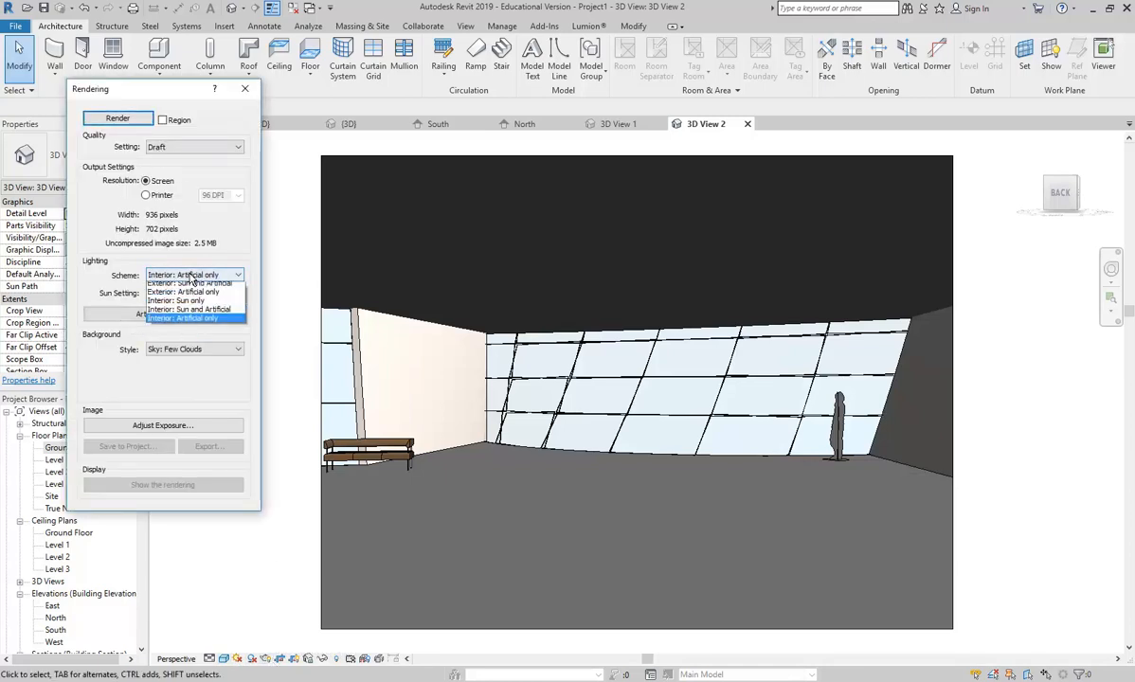
click(192, 314)
click(115, 119)
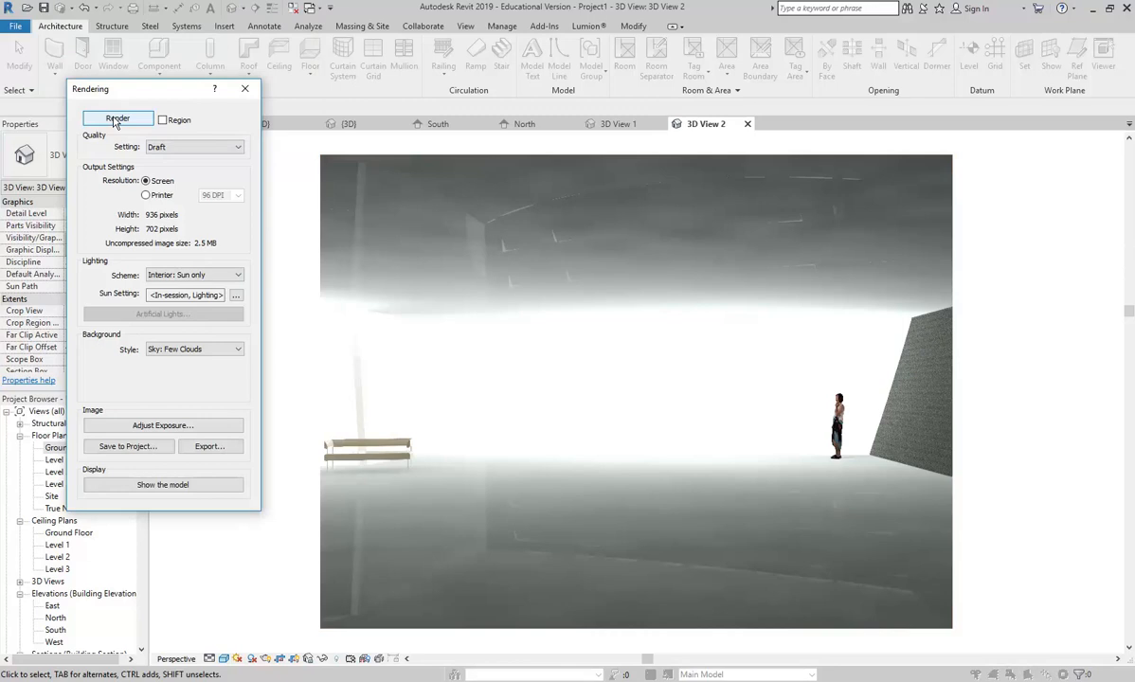
click(246, 90)
Step: In the {3D} view, set the curtain system type's Grid 1 and Grid 2 interior mullions to Rectangular Mullion : 50 x 150mm
double_click(49, 580)
double_click(53, 617)
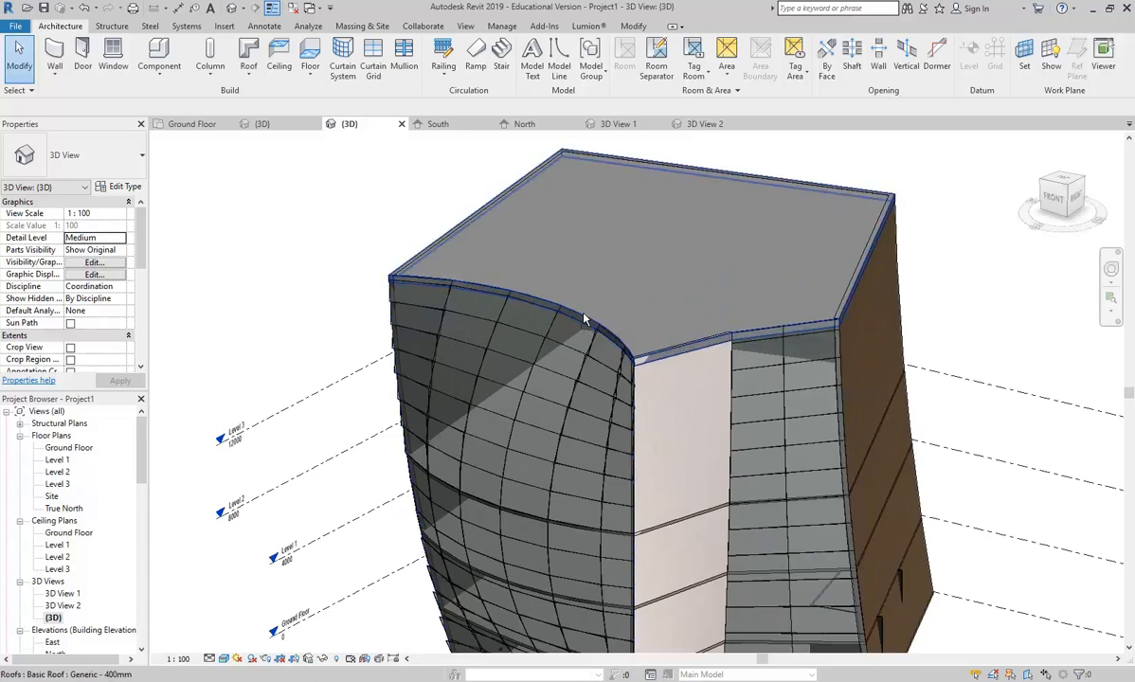
click(630, 509)
click(124, 188)
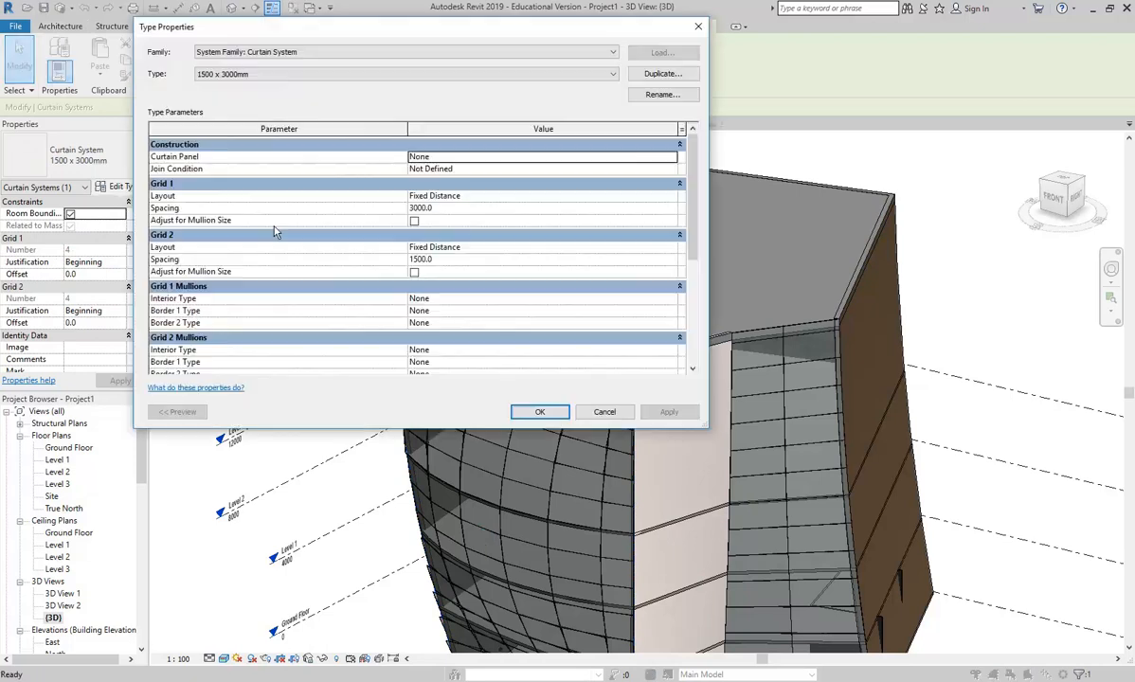
click(671, 300)
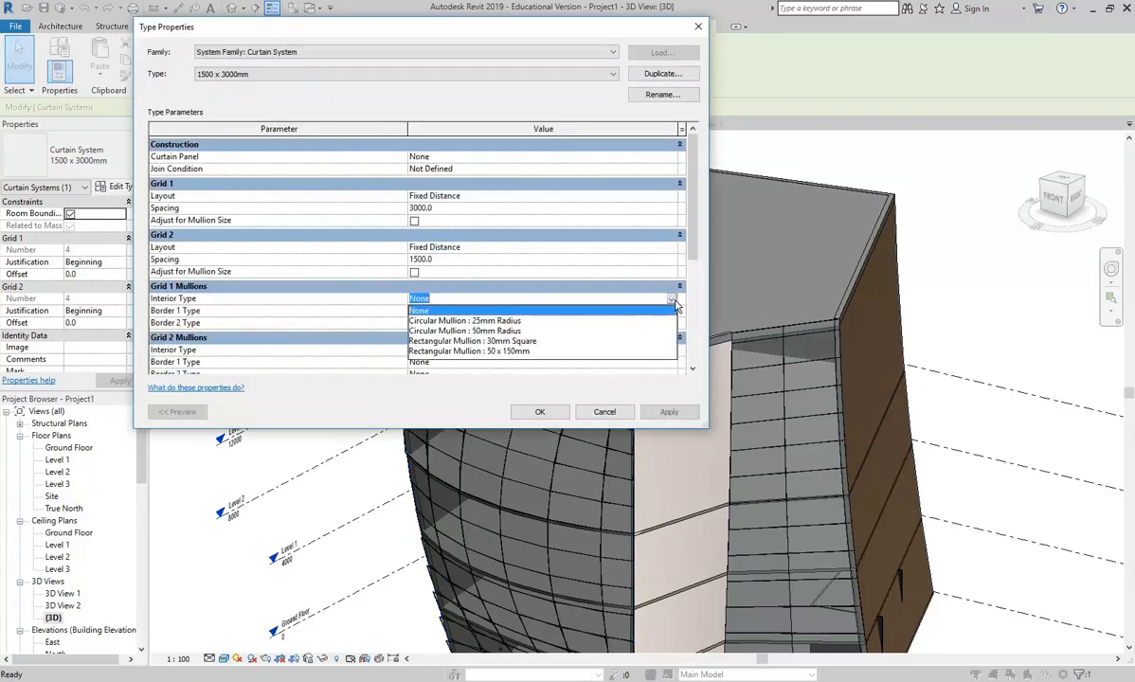
click(466, 350)
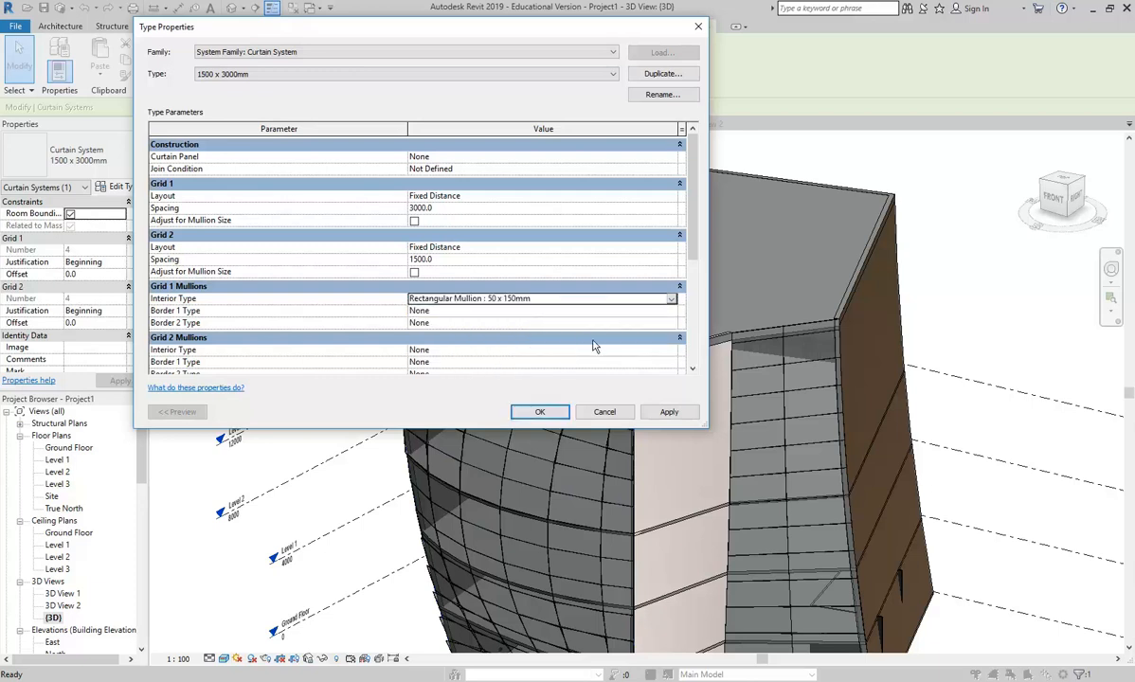
click(669, 350)
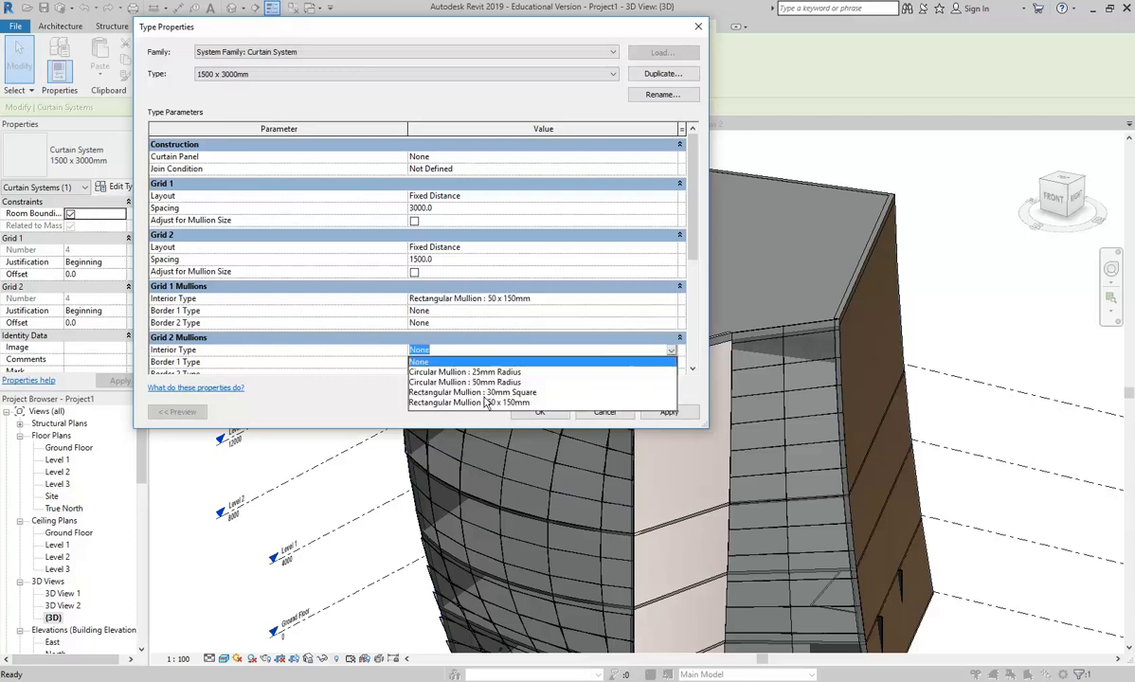
click(468, 402)
click(538, 415)
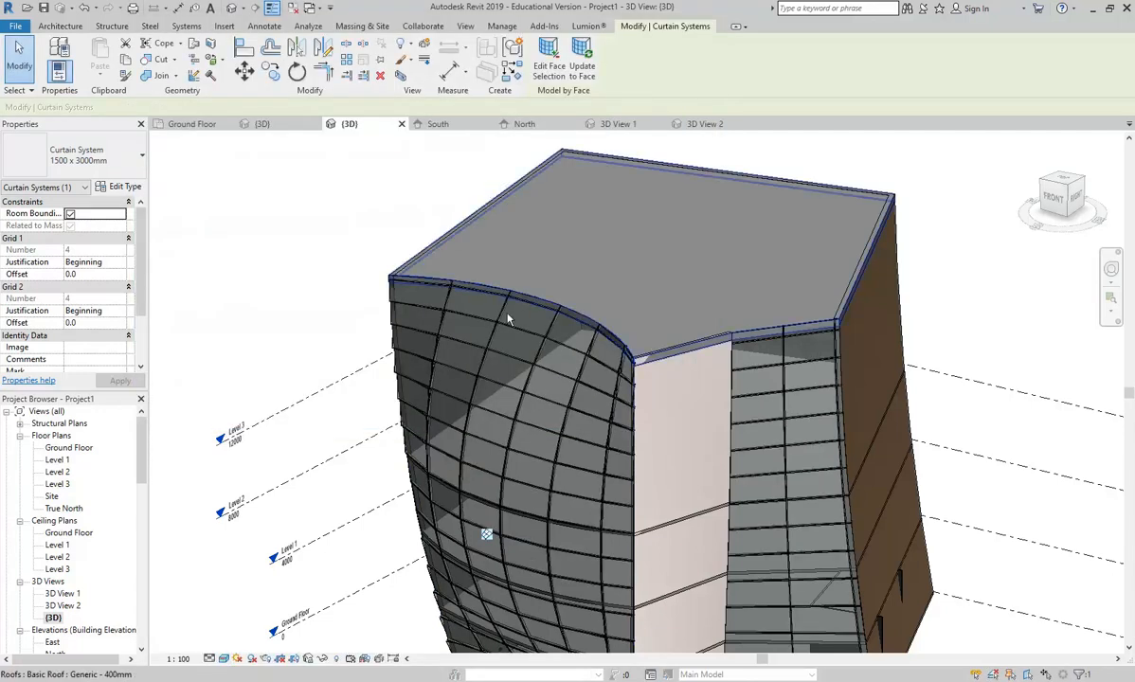
scroll(489, 372, up, 8)
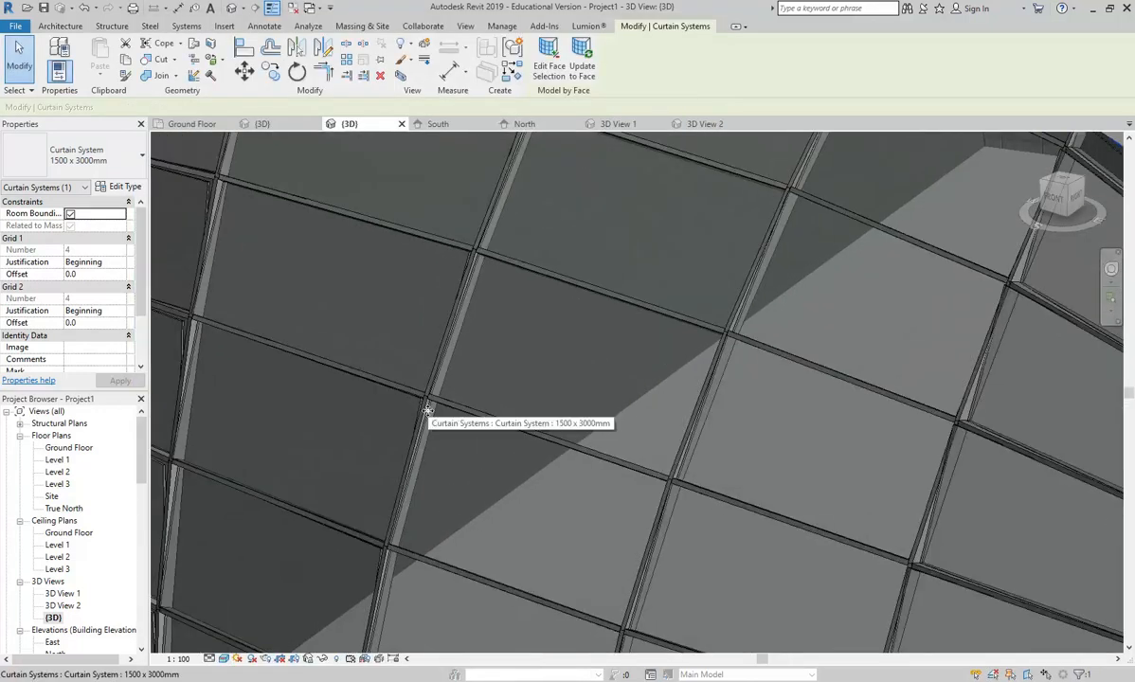
key(Escape)
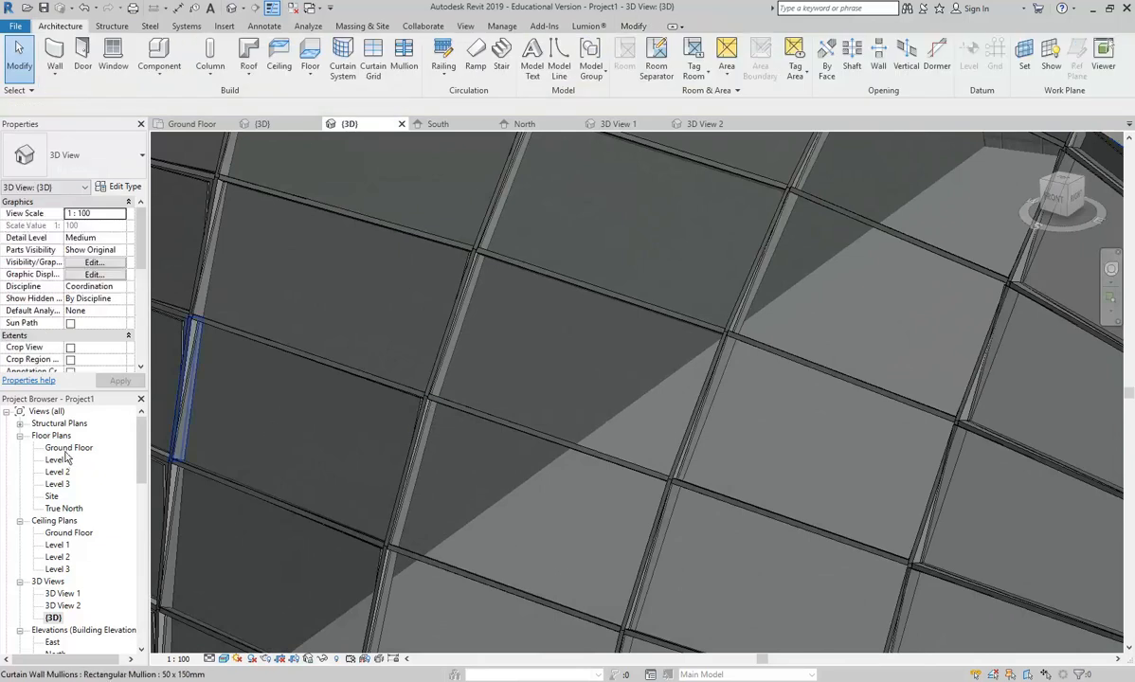
Step: Inspect the curtain wall mullions in 3D View 2 and render the view again at Draft quality
double_click(62, 606)
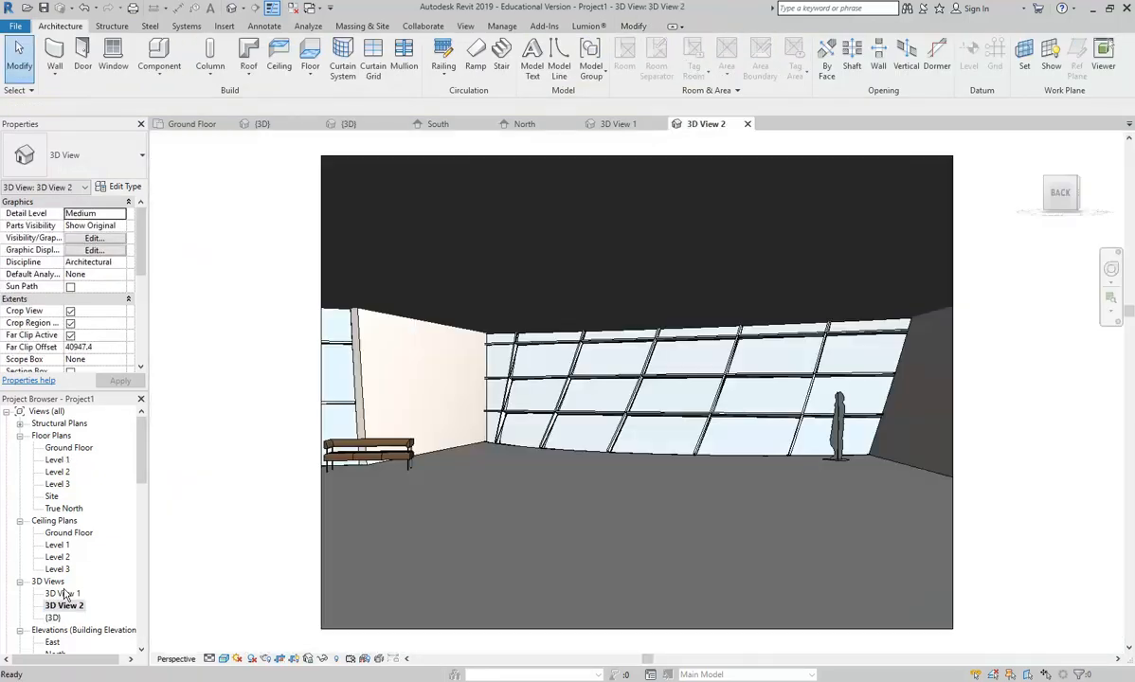
scroll(568, 544, up, 5)
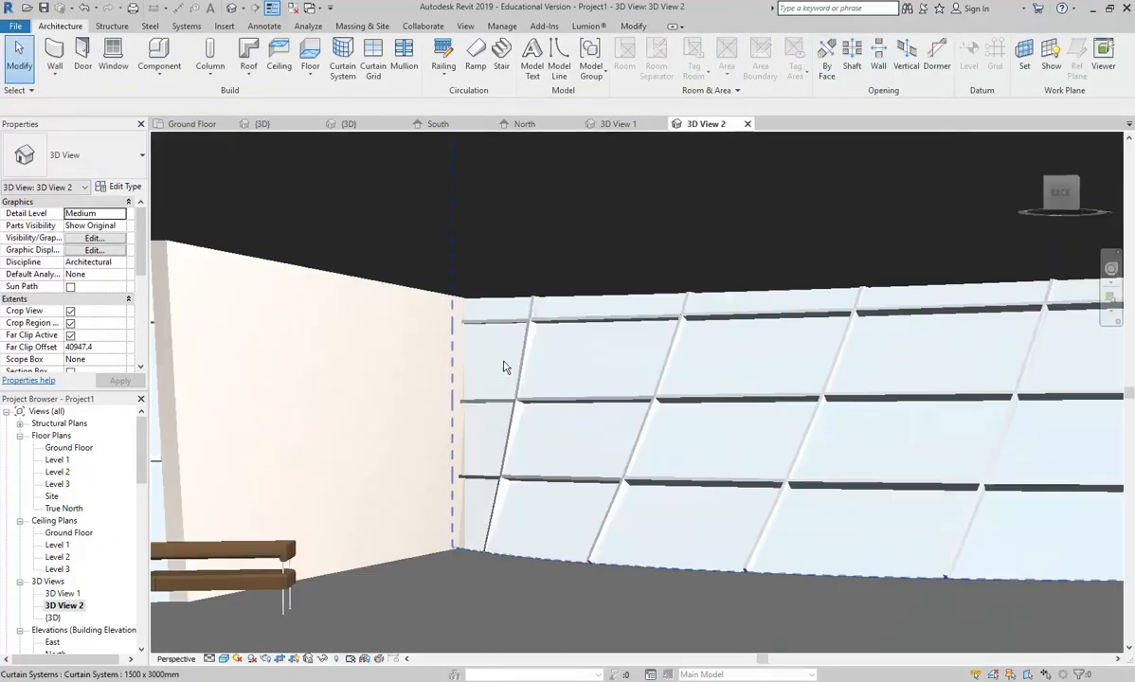
scroll(587, 459, down, 2)
scroll(537, 418, up, 5)
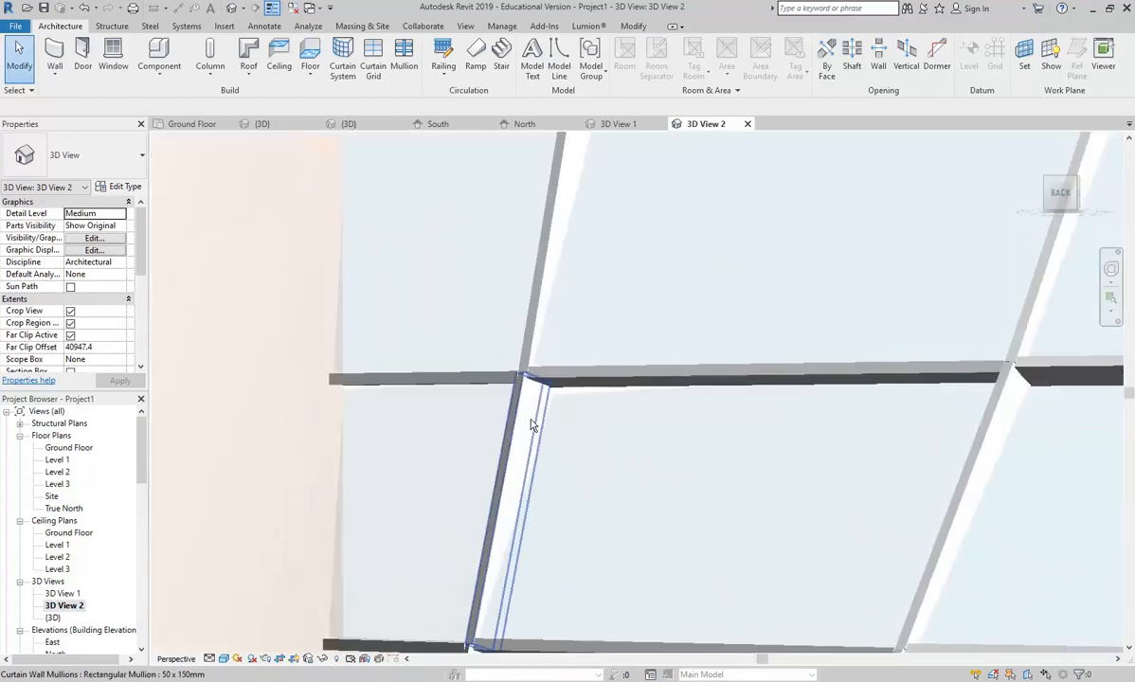
scroll(532, 426, down, 6)
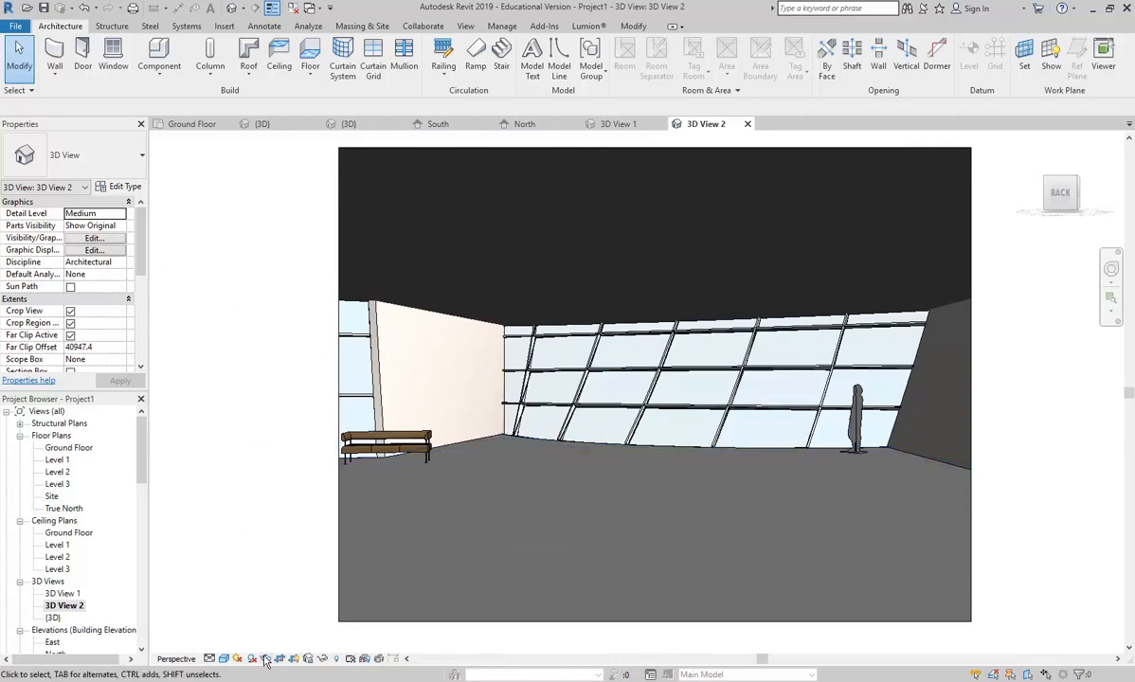
click(267, 660)
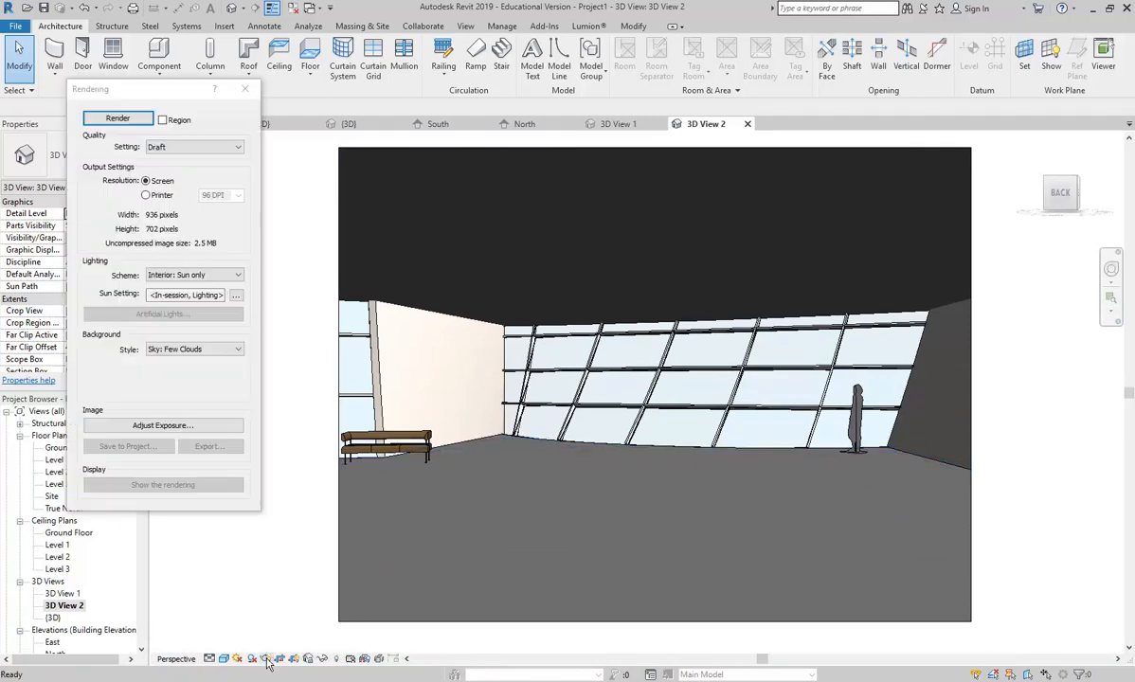
click(109, 120)
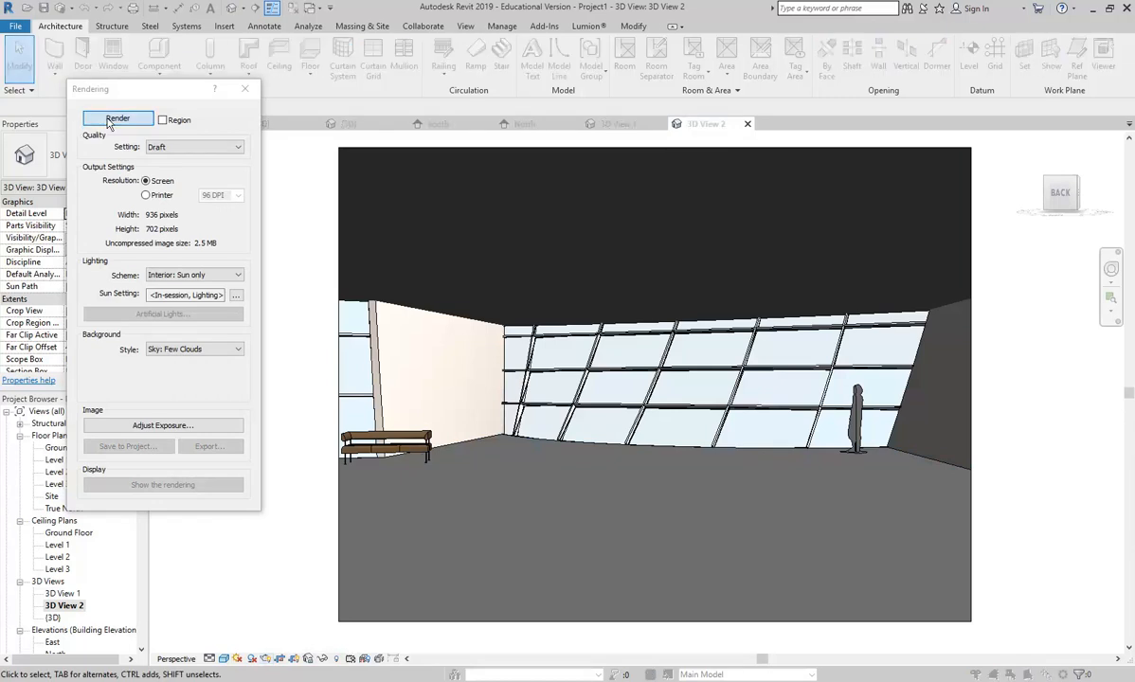
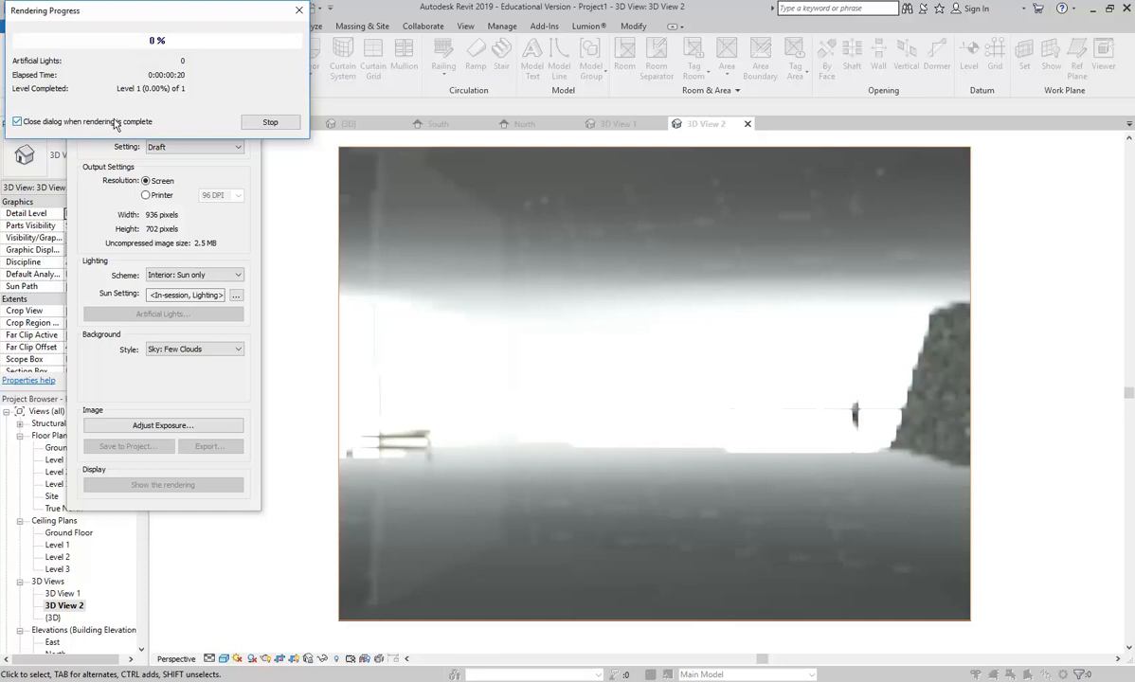
Step: Darken the rendering of 3D View 2 to an exposure value of 10.62 and close the rendering settings
click(163, 426)
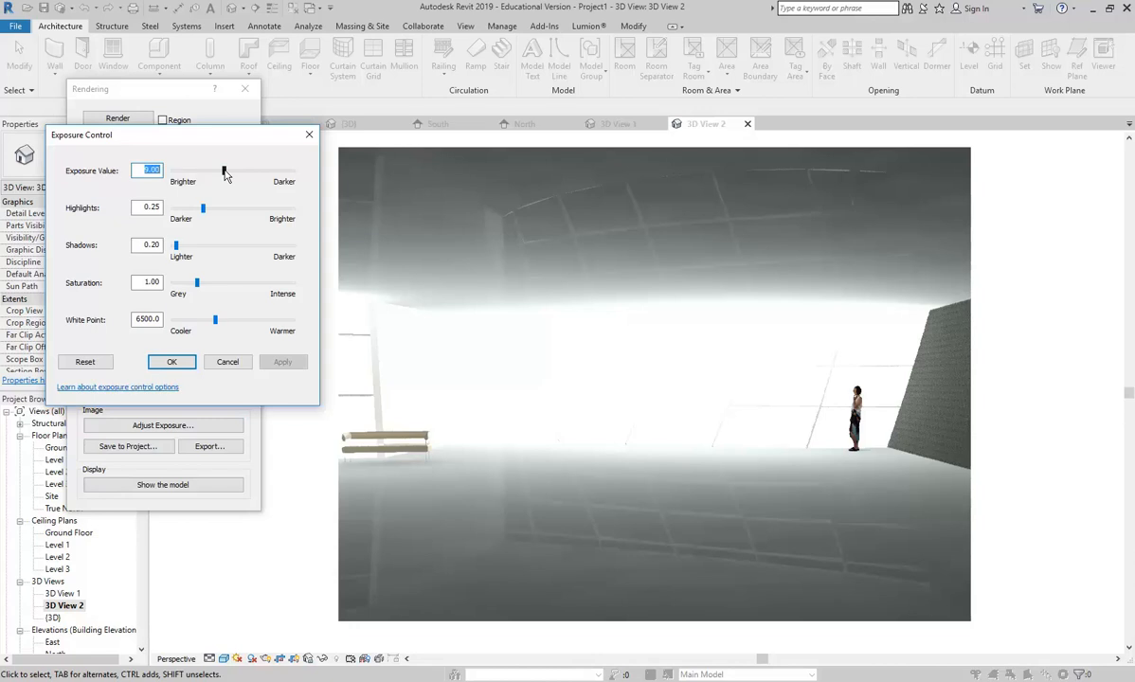
drag(225, 173, 236, 172)
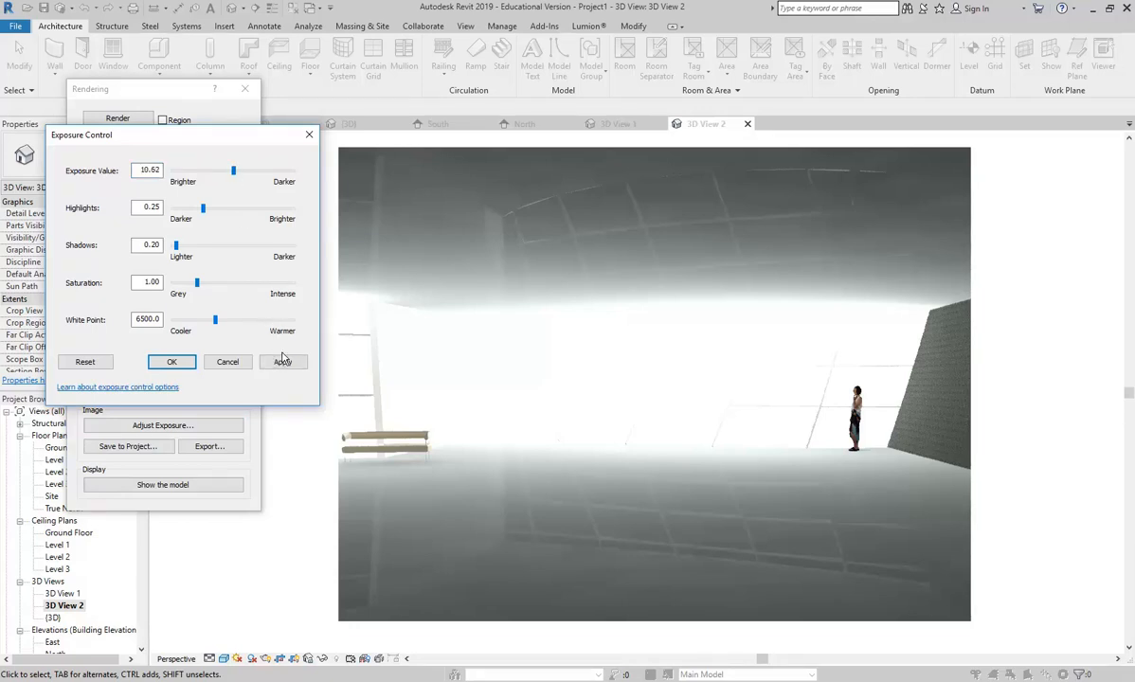
click(282, 363)
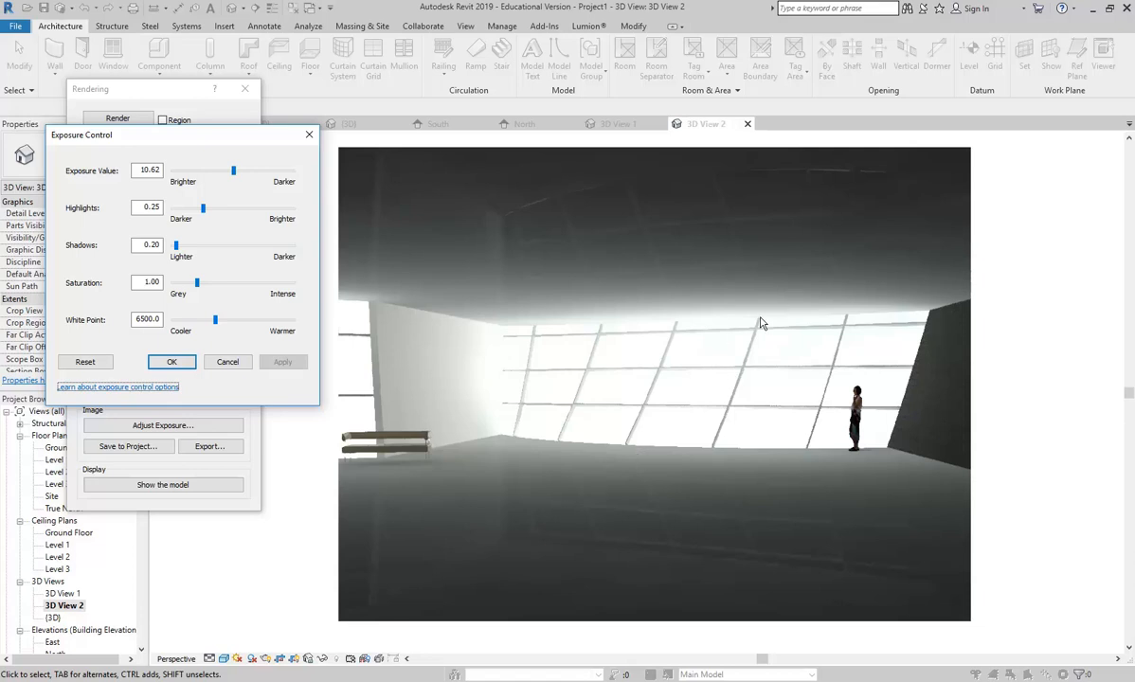
click(173, 362)
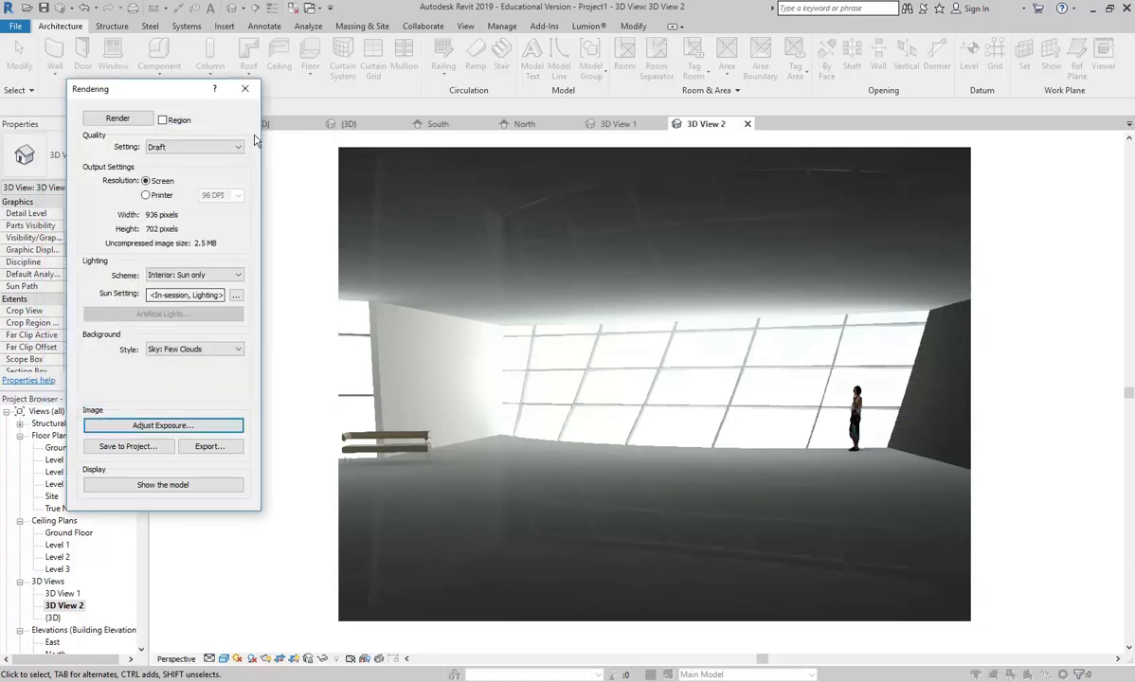
click(245, 88)
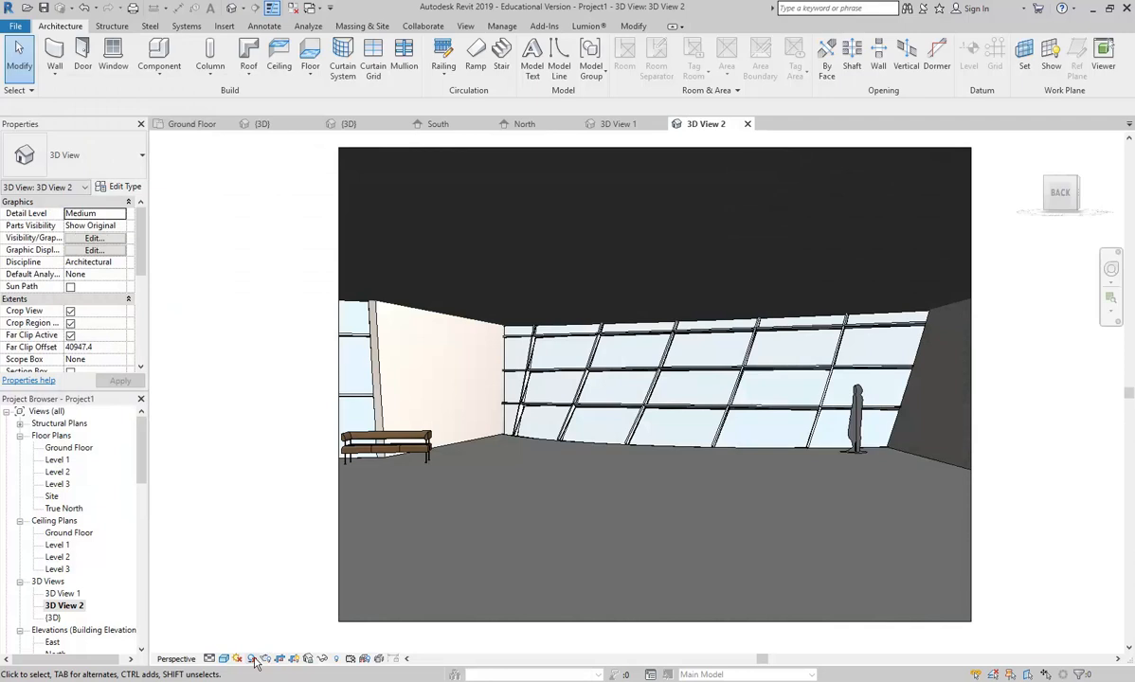
Step: Turn on shadows in 3D View 2 and set its sun to a Still solar study with Ground Plane at Level off
click(252, 658)
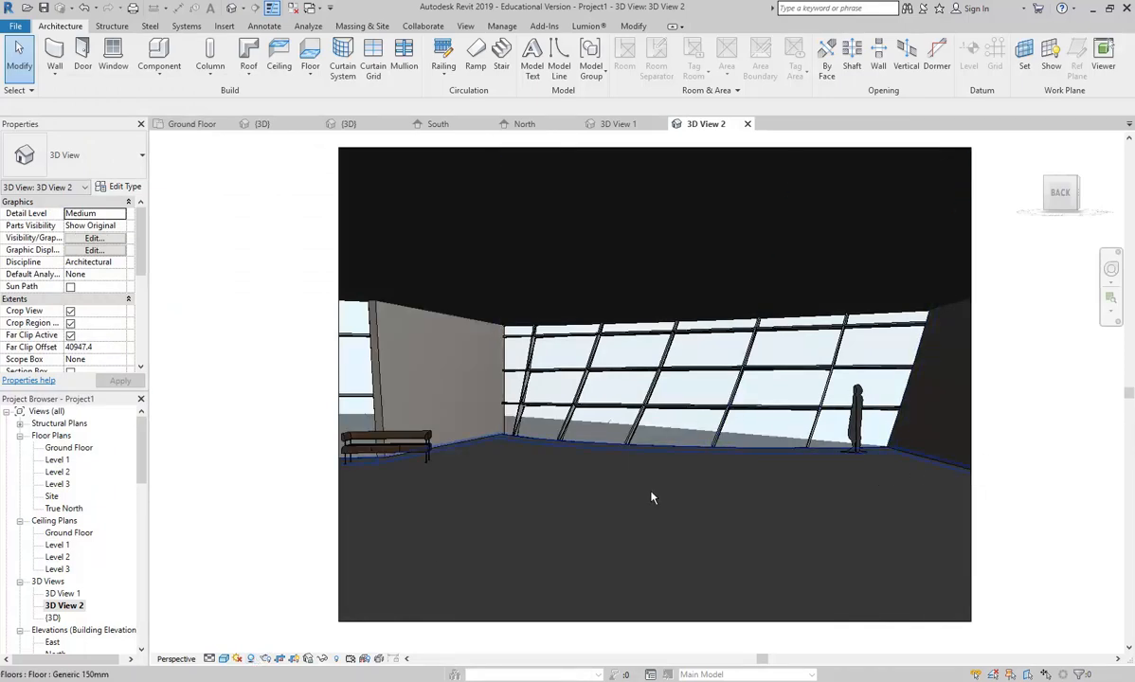
click(237, 658)
click(262, 612)
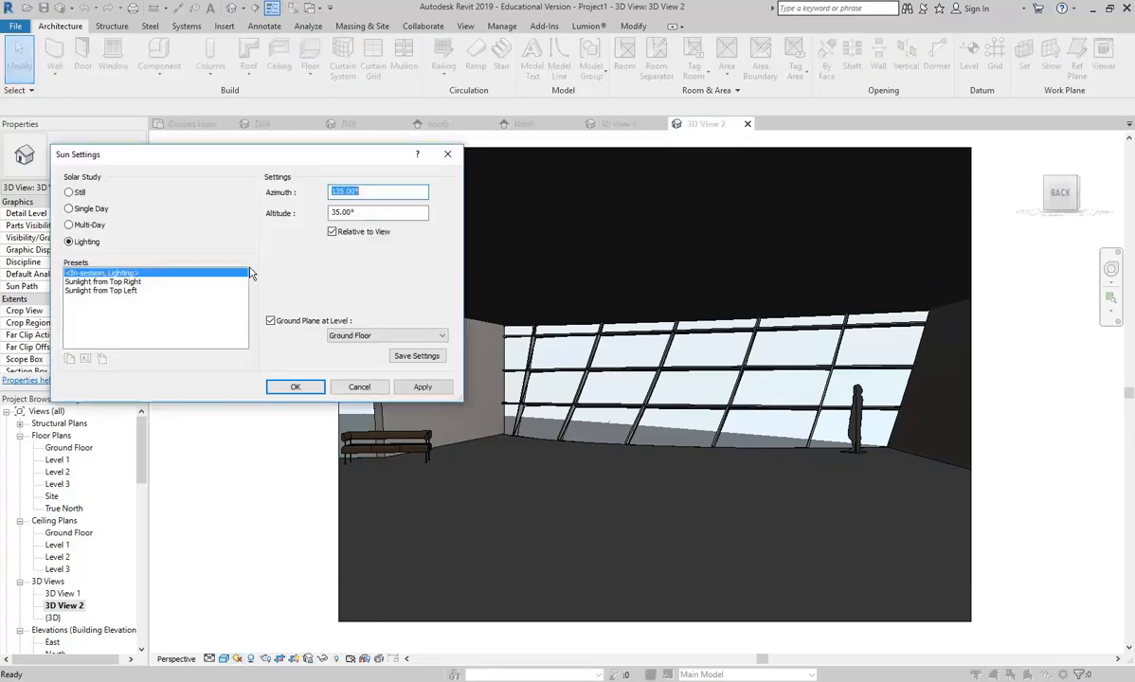
click(70, 193)
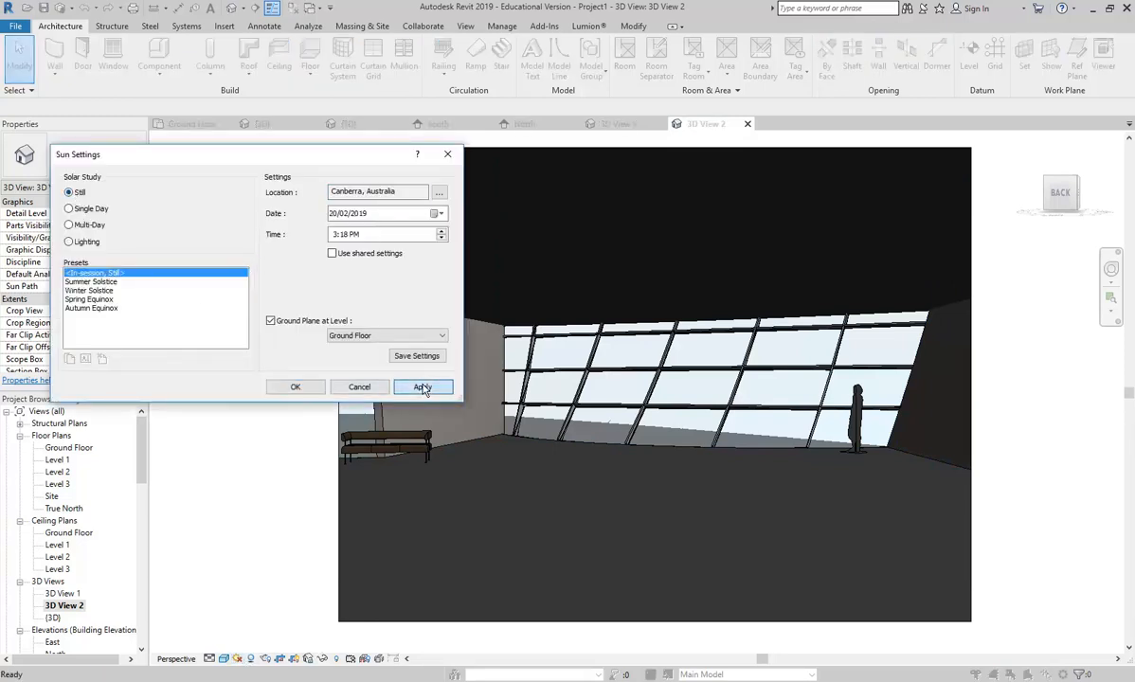
click(420, 386)
click(270, 321)
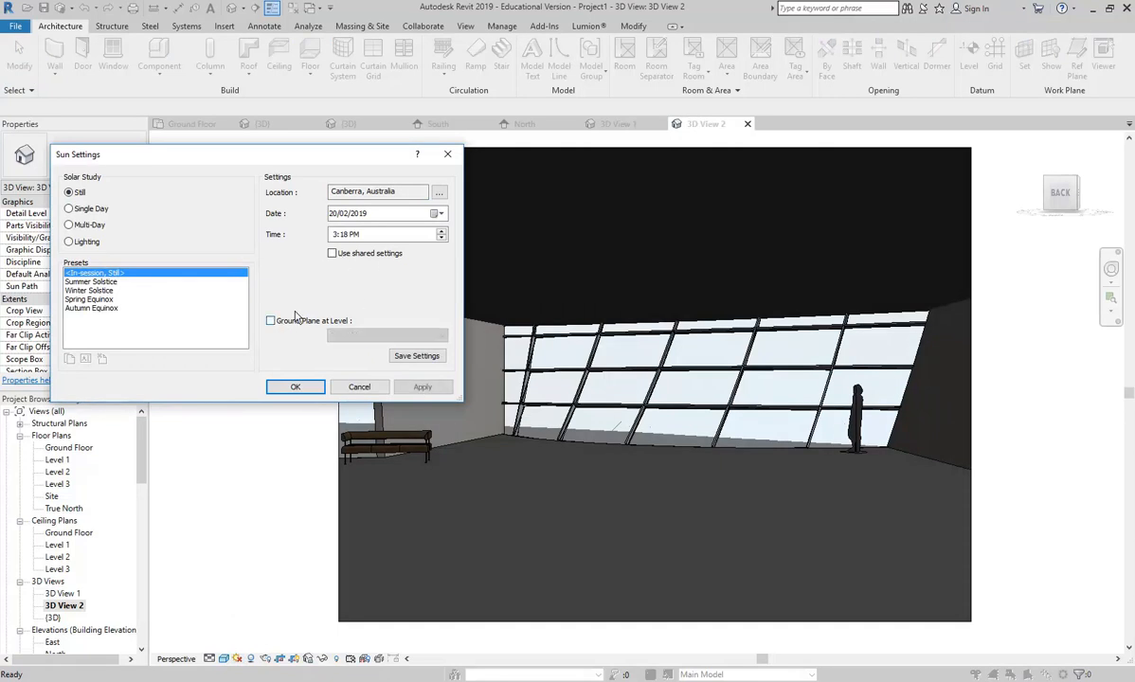
Step: Try sun times including 11:18 AM and 4:18 PM on 20/02/2019, applying each to preview the interior shadows
click(441, 236)
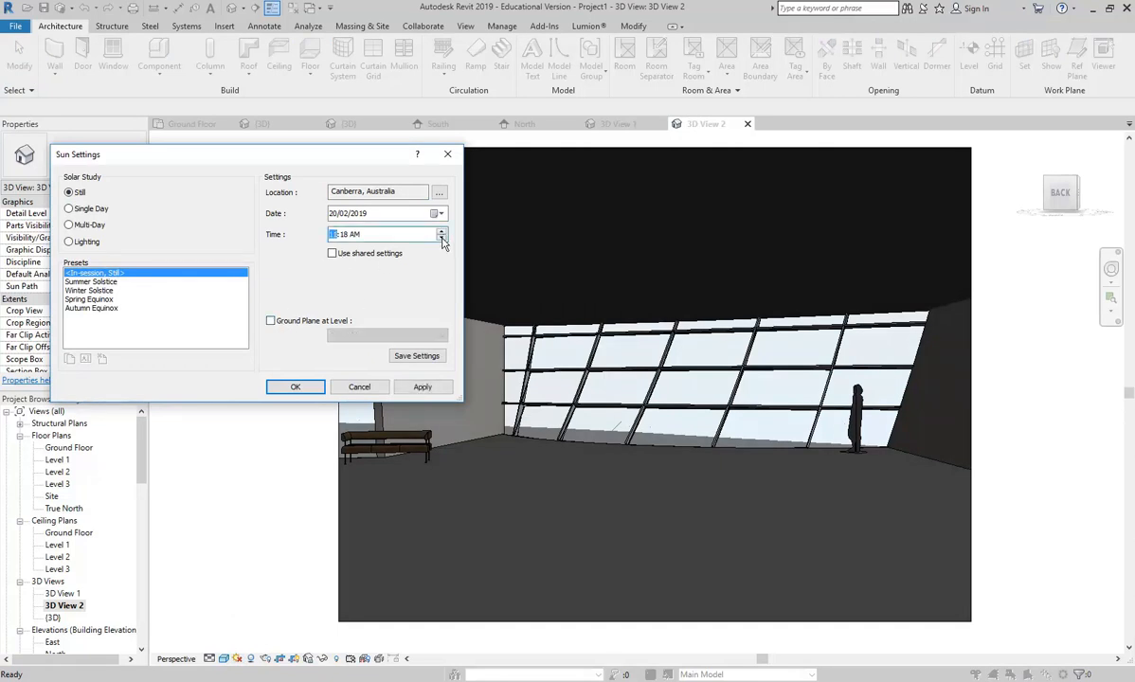
click(421, 387)
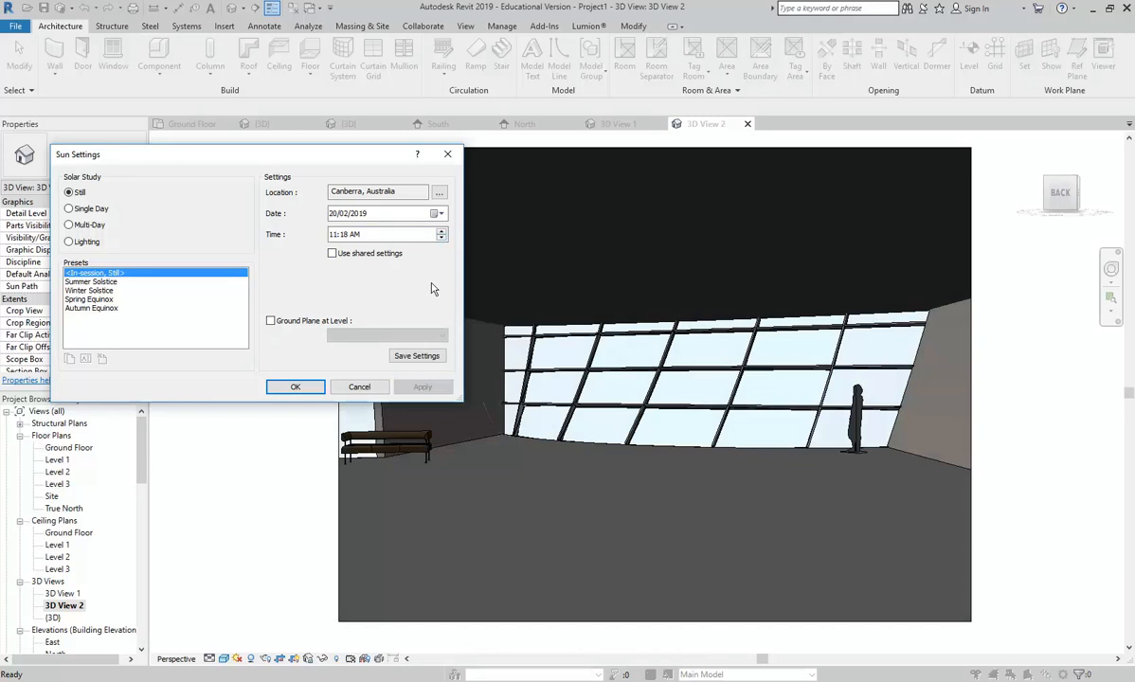
click(442, 238)
click(422, 387)
click(441, 238)
click(422, 387)
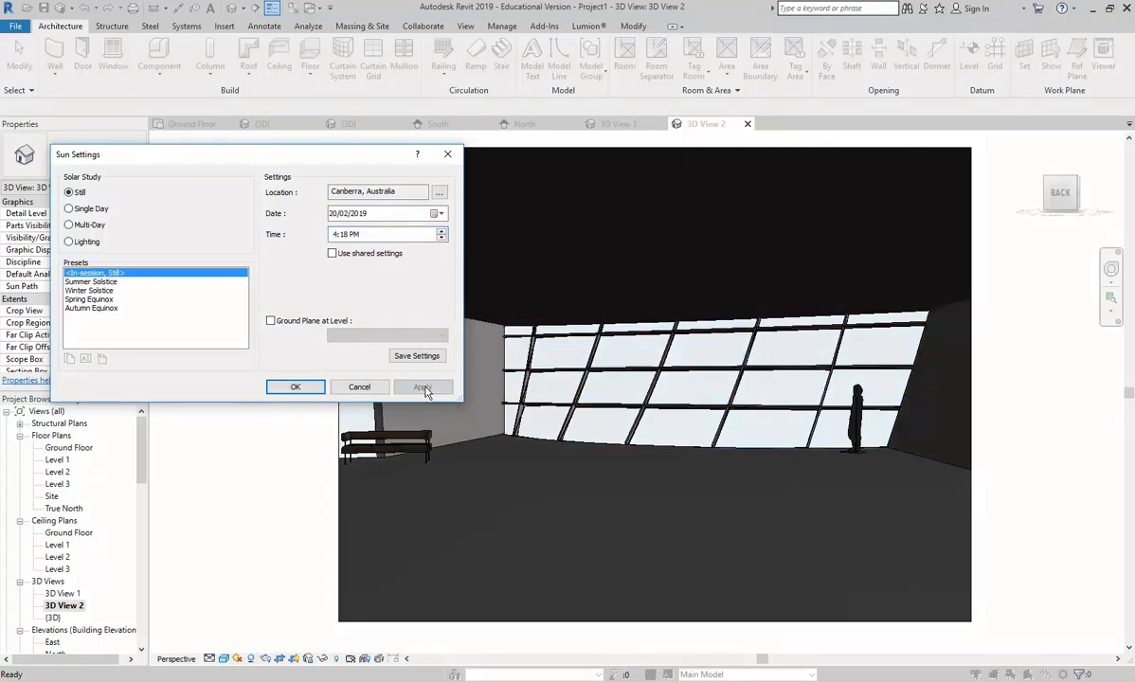
Step: Set the solar study date to 24/05/2019 and apply it to the view
click(437, 214)
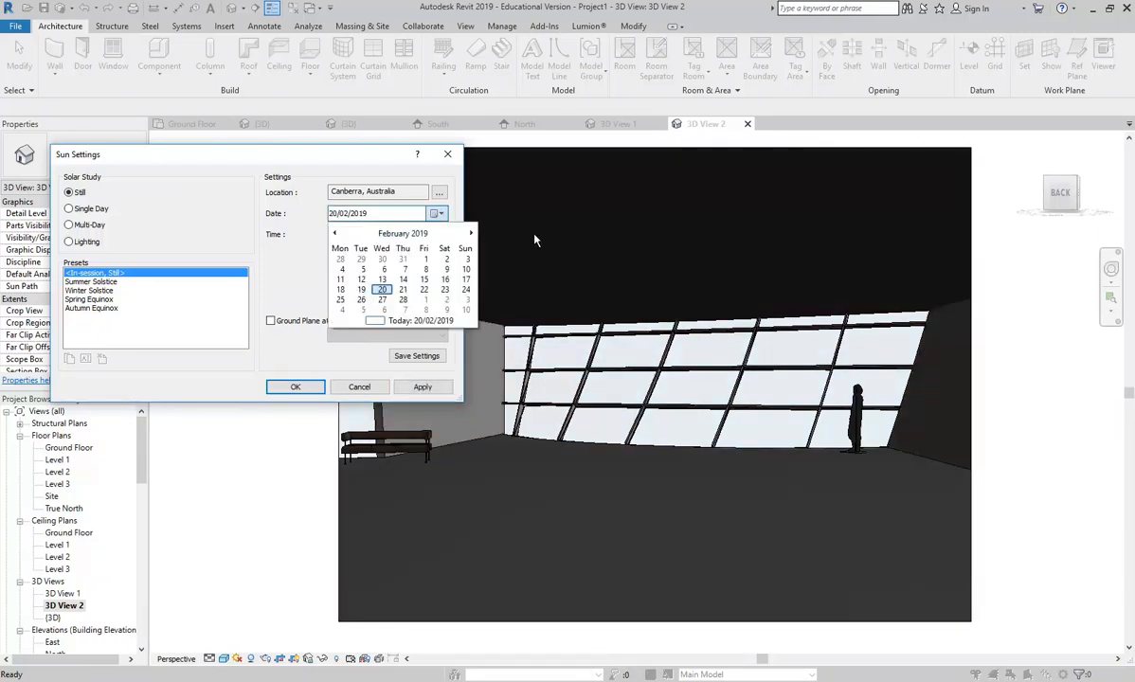
click(471, 233)
click(470, 233)
click(471, 233)
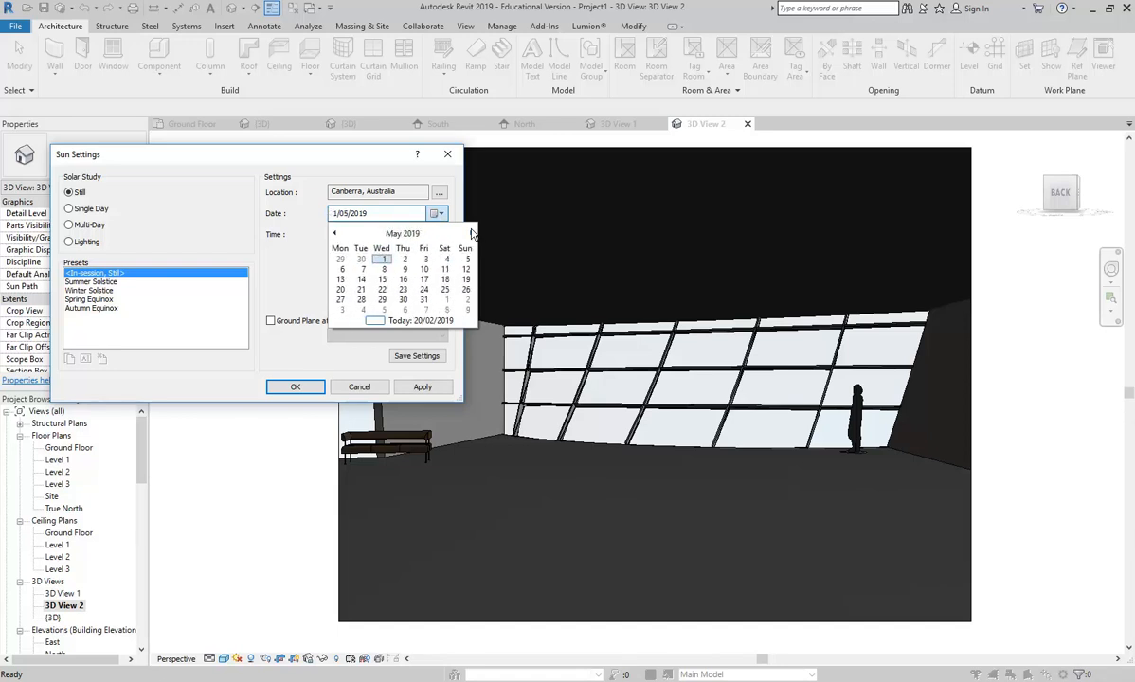
click(423, 289)
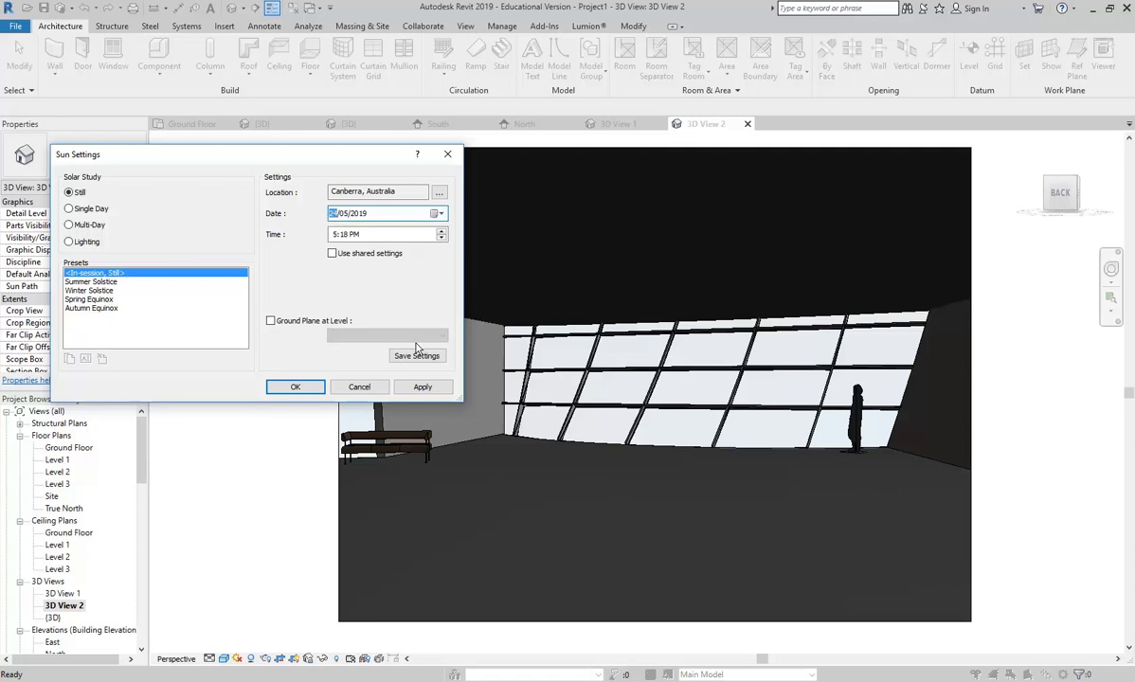
click(422, 386)
Step: Preview the sun at 9:18 AM, set the time to 8:18 AM, and confirm the sun settings
click(440, 238)
click(440, 239)
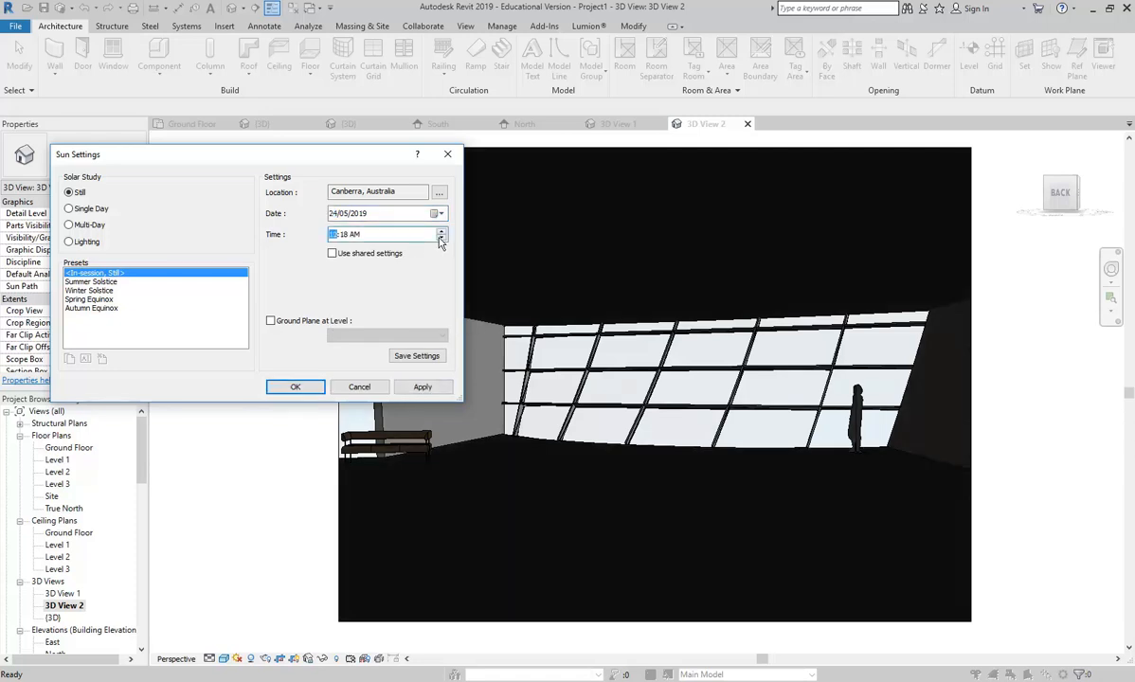
click(418, 385)
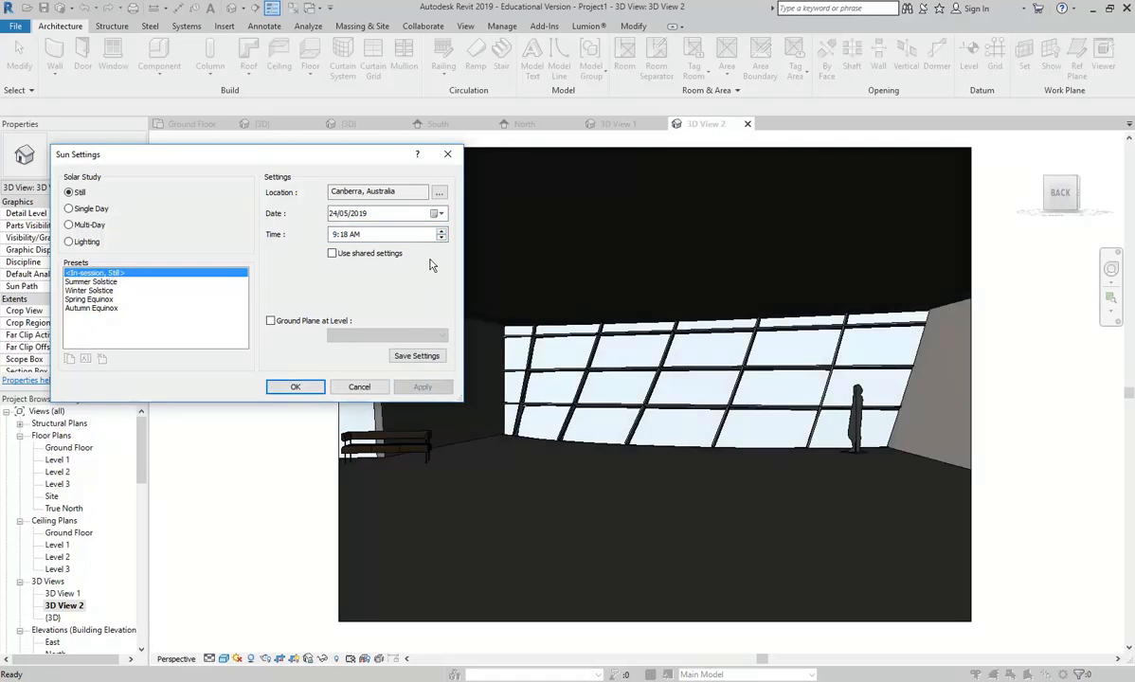
click(440, 238)
click(421, 386)
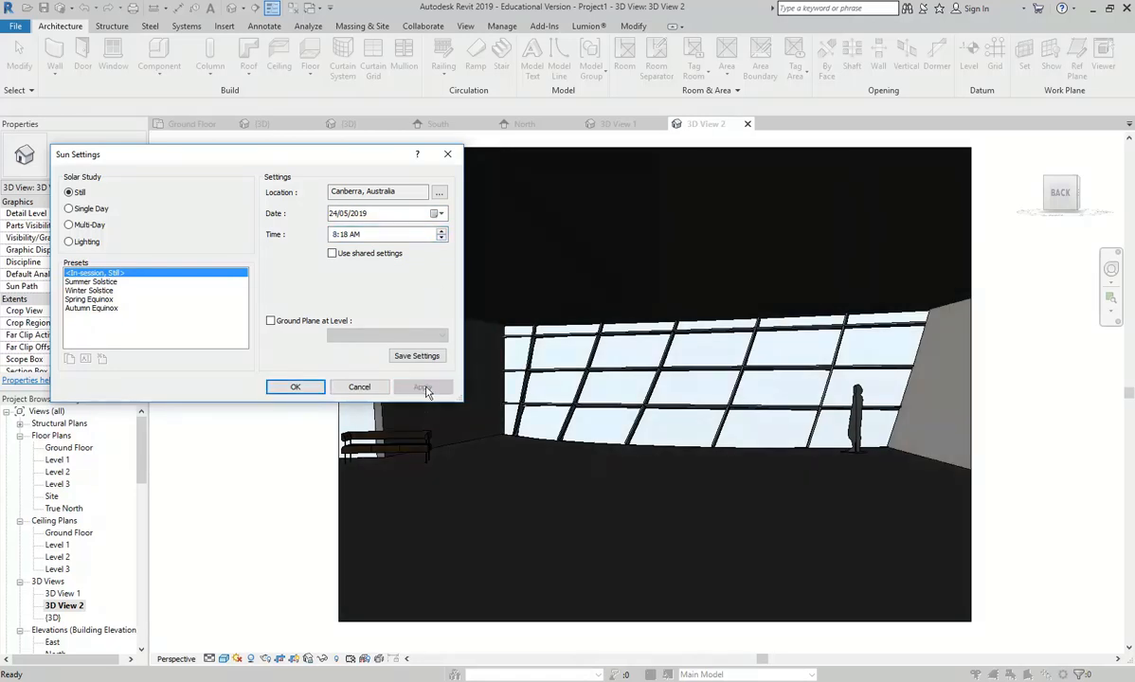
click(294, 387)
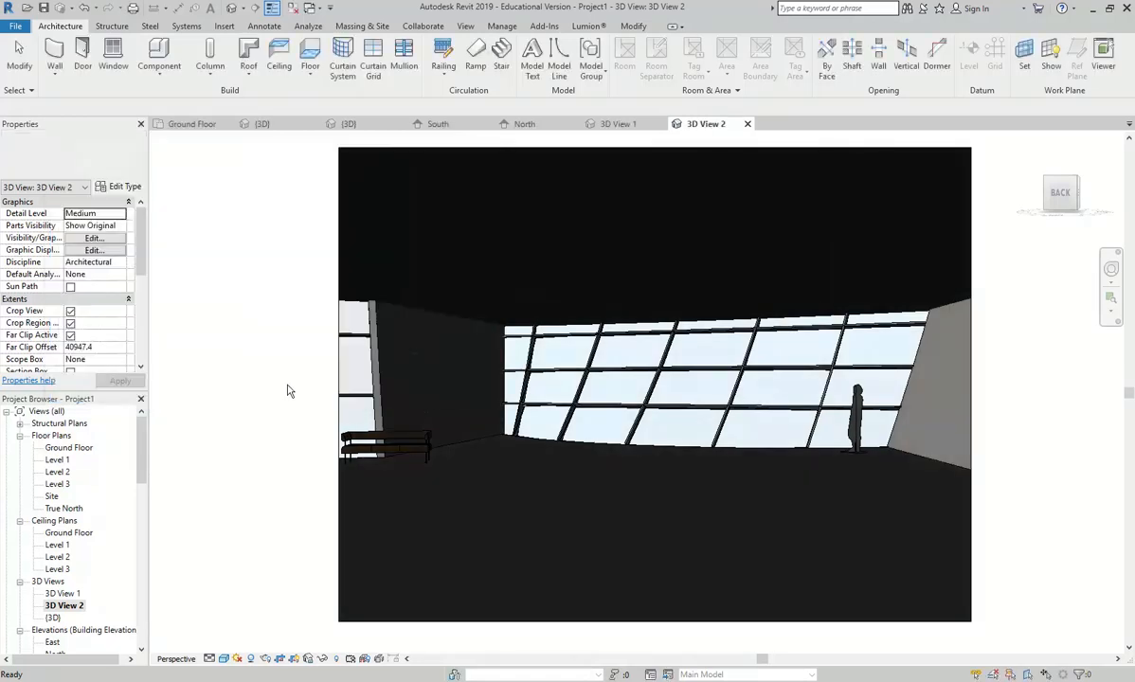
Step: Check the Ground Floor plan, return to 3D View 2, and review the site and location settings behind the sun settings
double_click(68, 447)
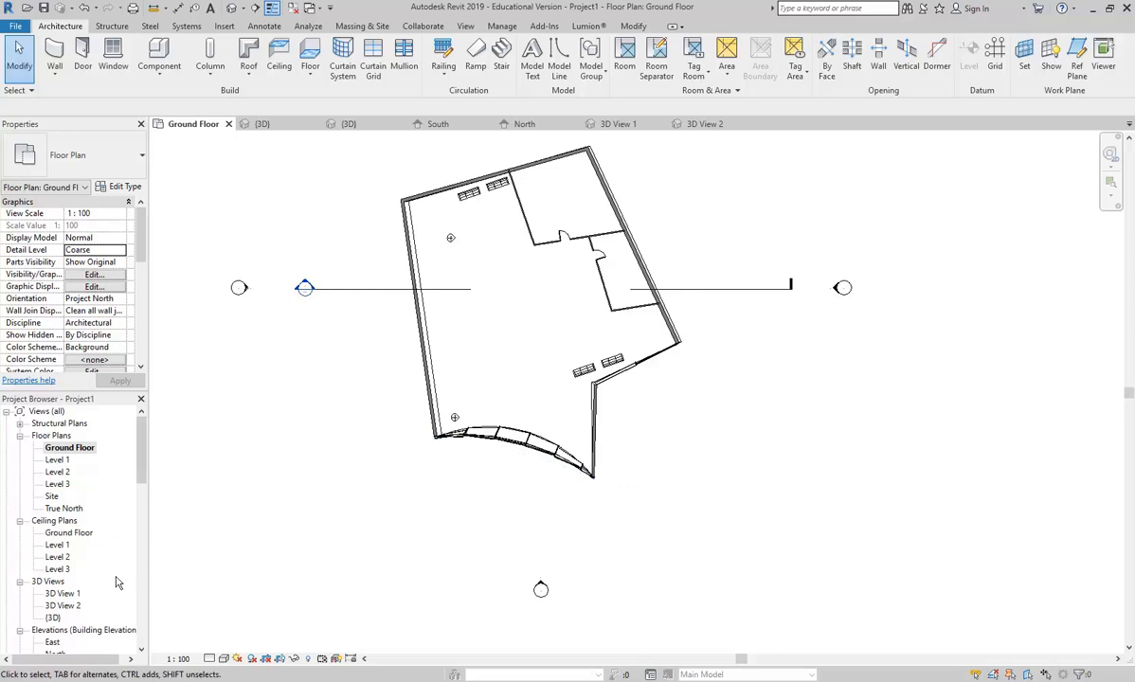
double_click(60, 605)
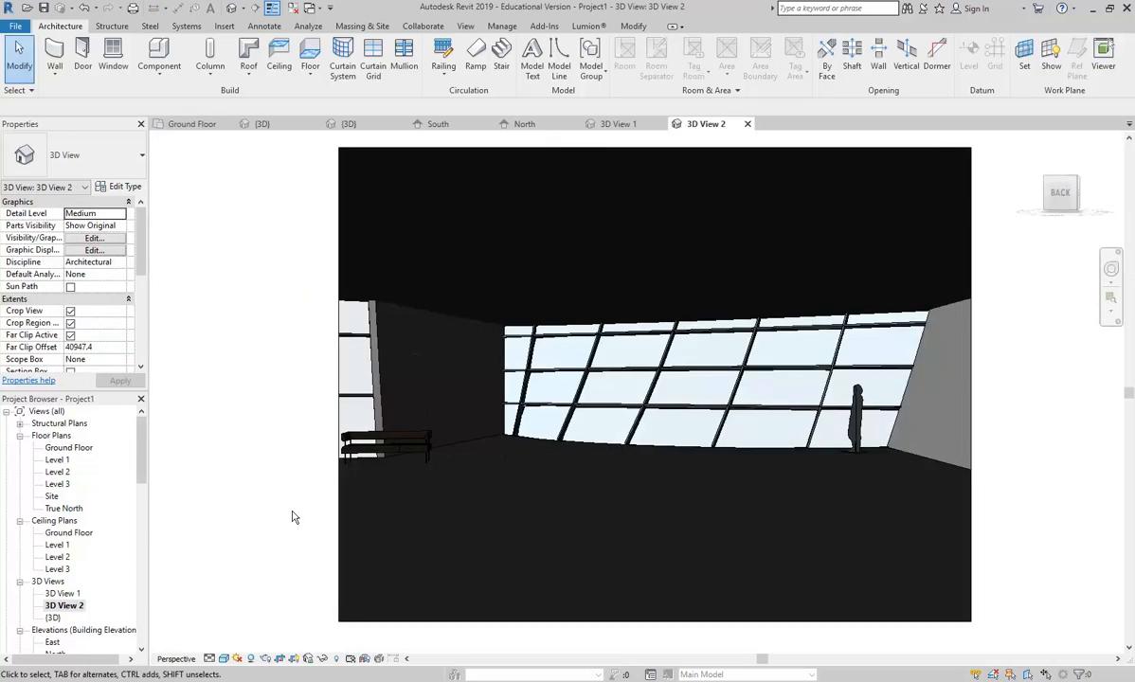
click(238, 661)
click(239, 575)
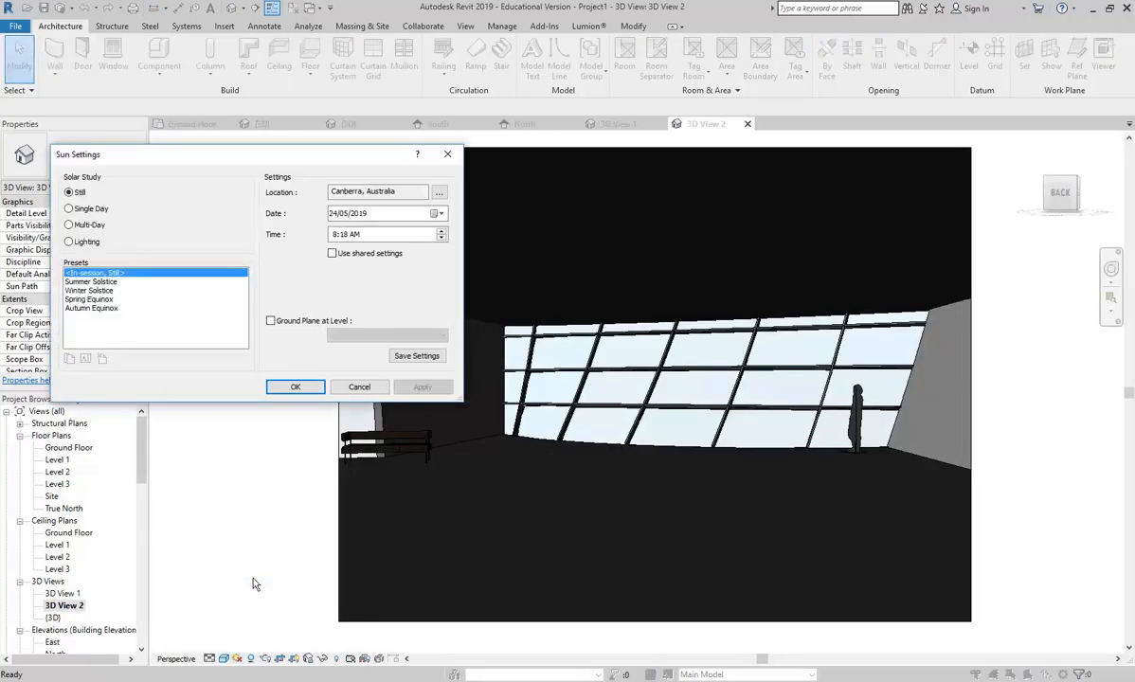
click(439, 193)
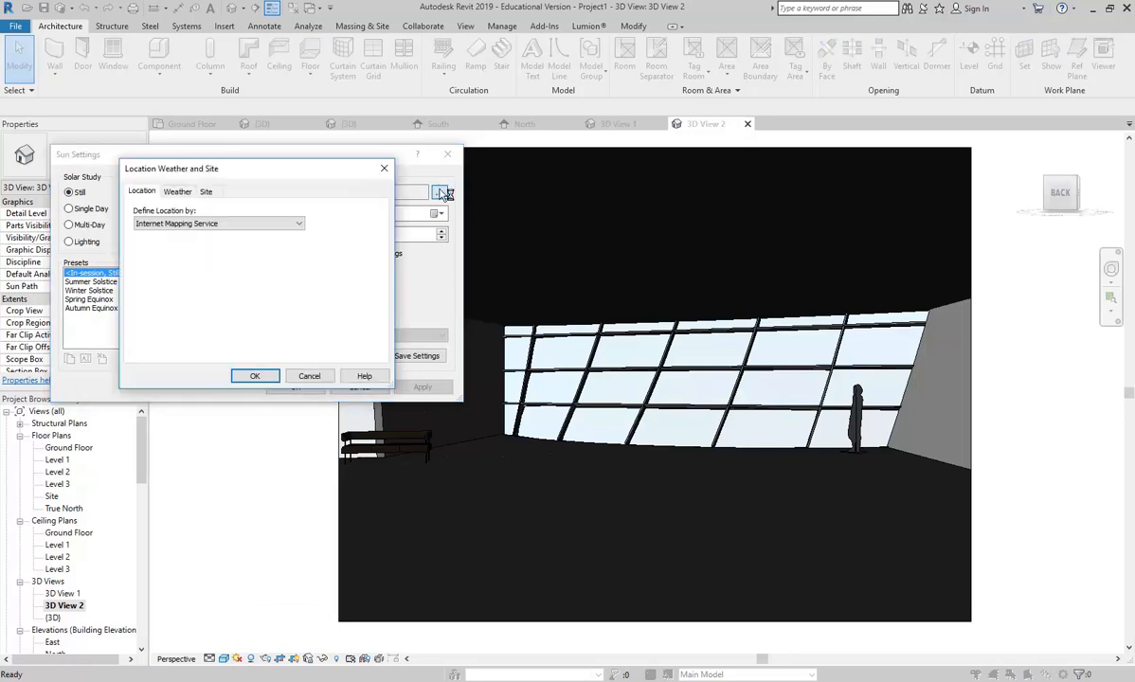
click(206, 191)
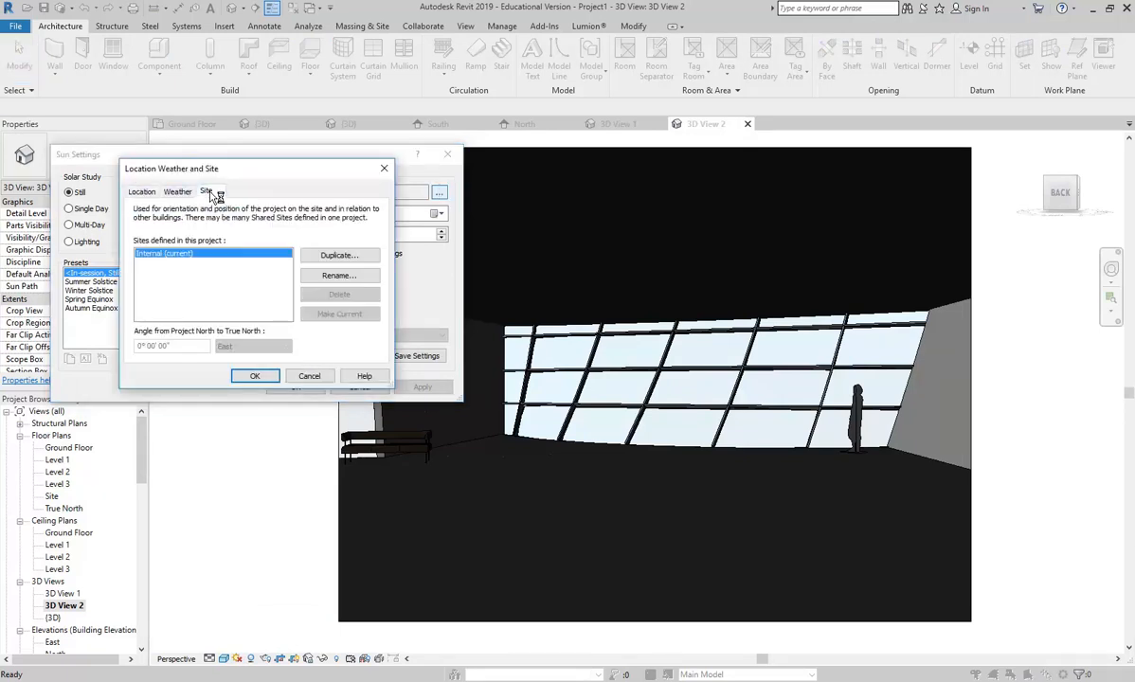
click(143, 191)
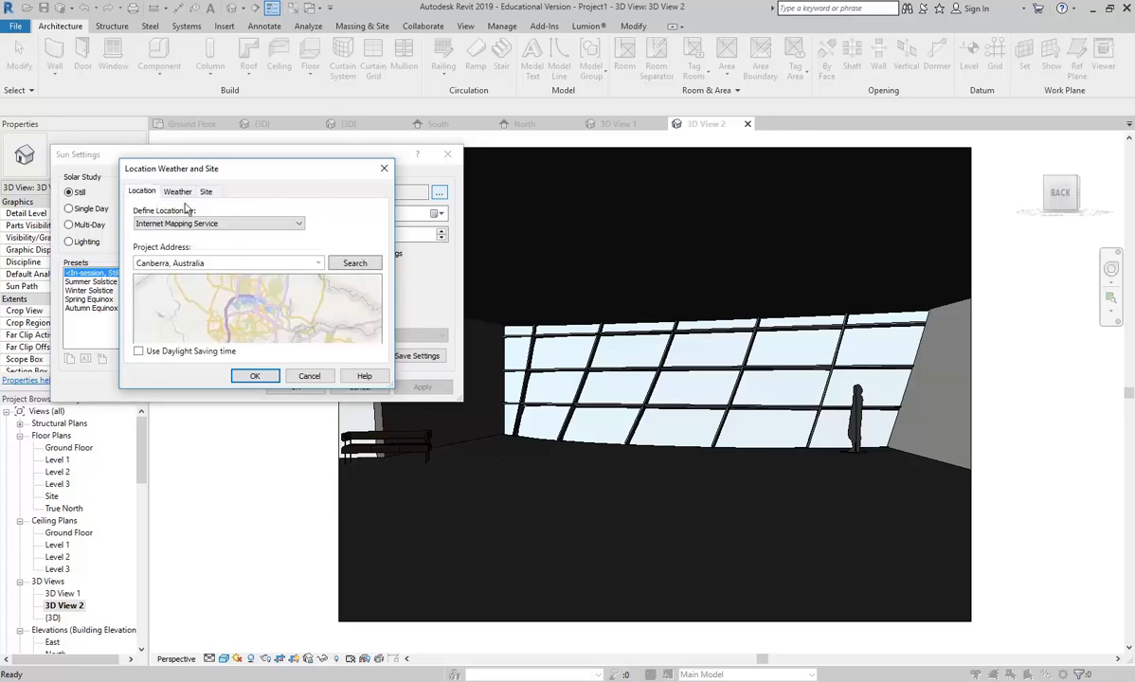
Step: Define the project location from the Default City List as Sydney, NS Canada, and confirm the location and sun settings
click(254, 224)
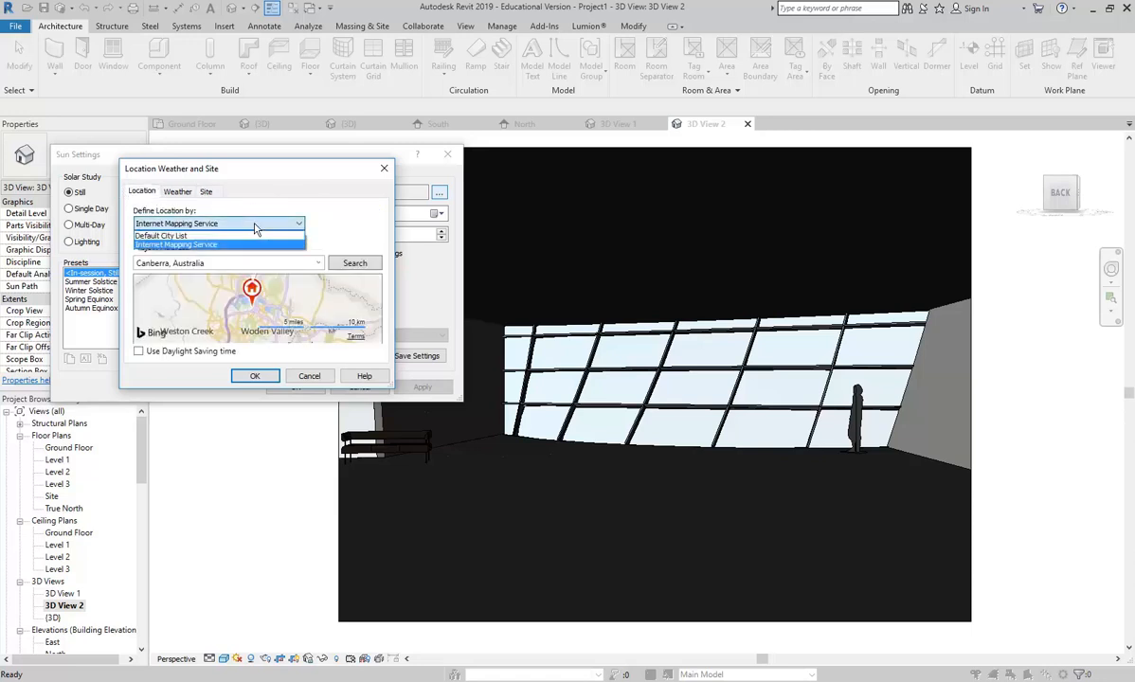
click(214, 235)
click(253, 272)
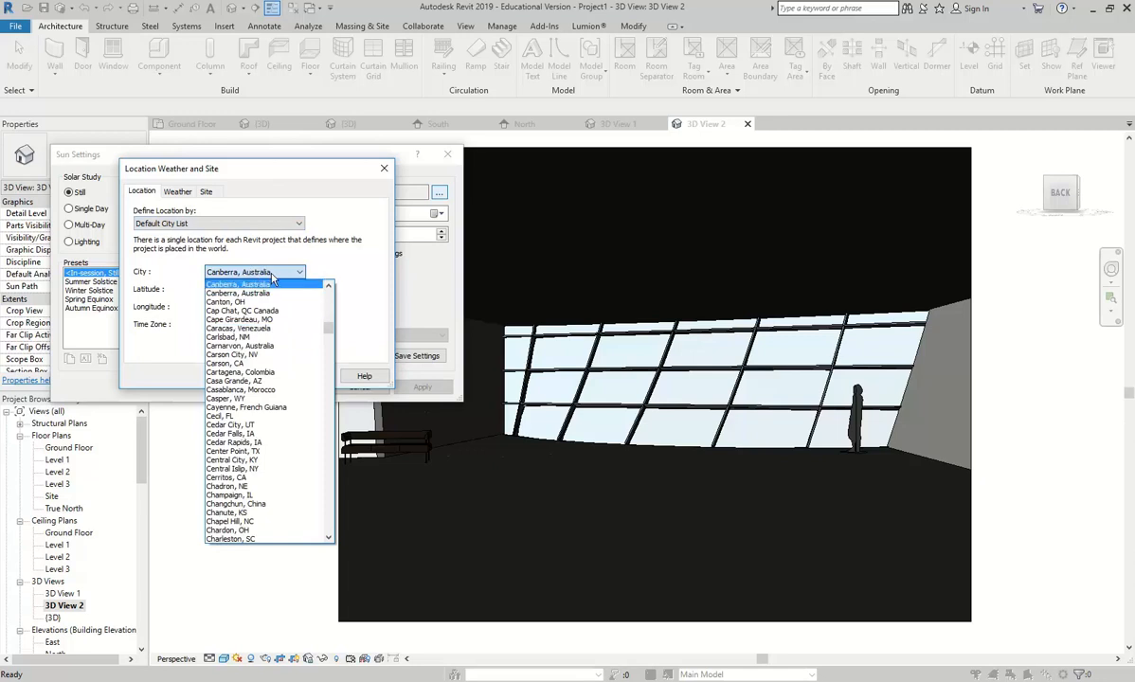
drag(328, 328, 329, 502)
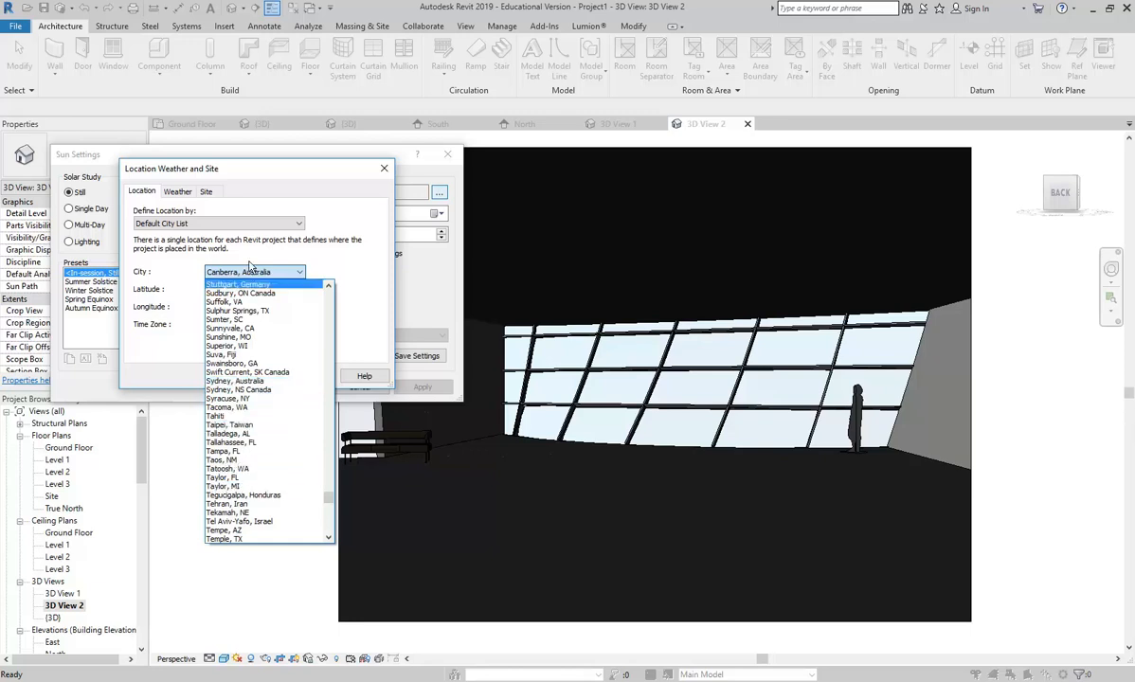
scroll(243, 407, up, 1)
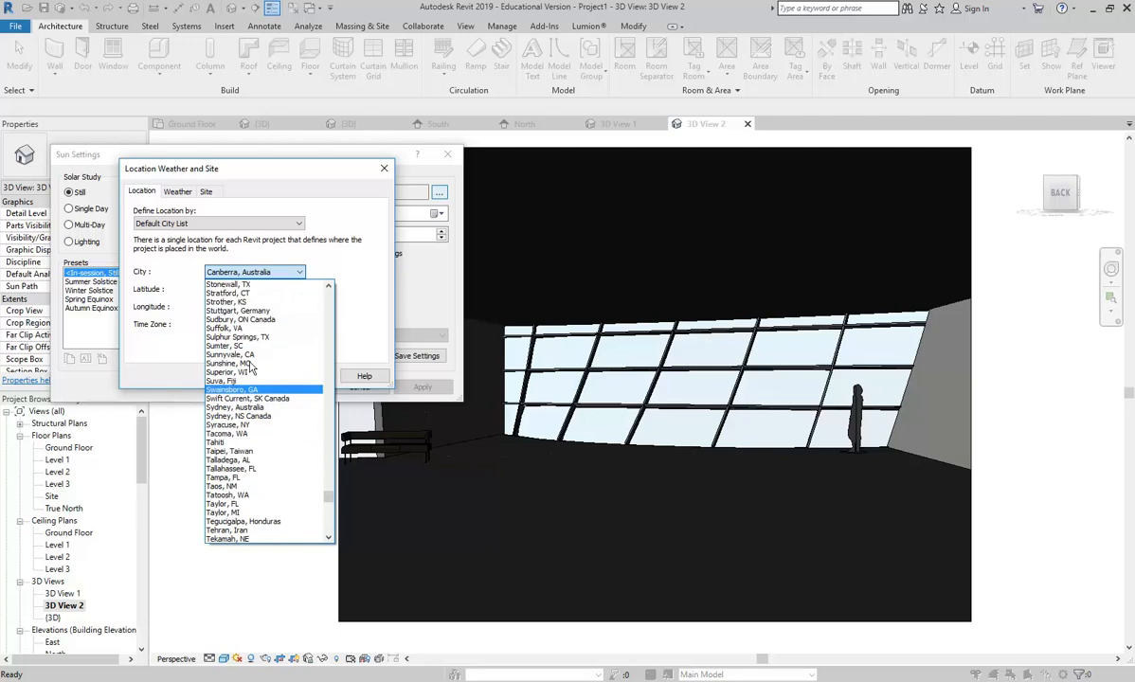
click(251, 416)
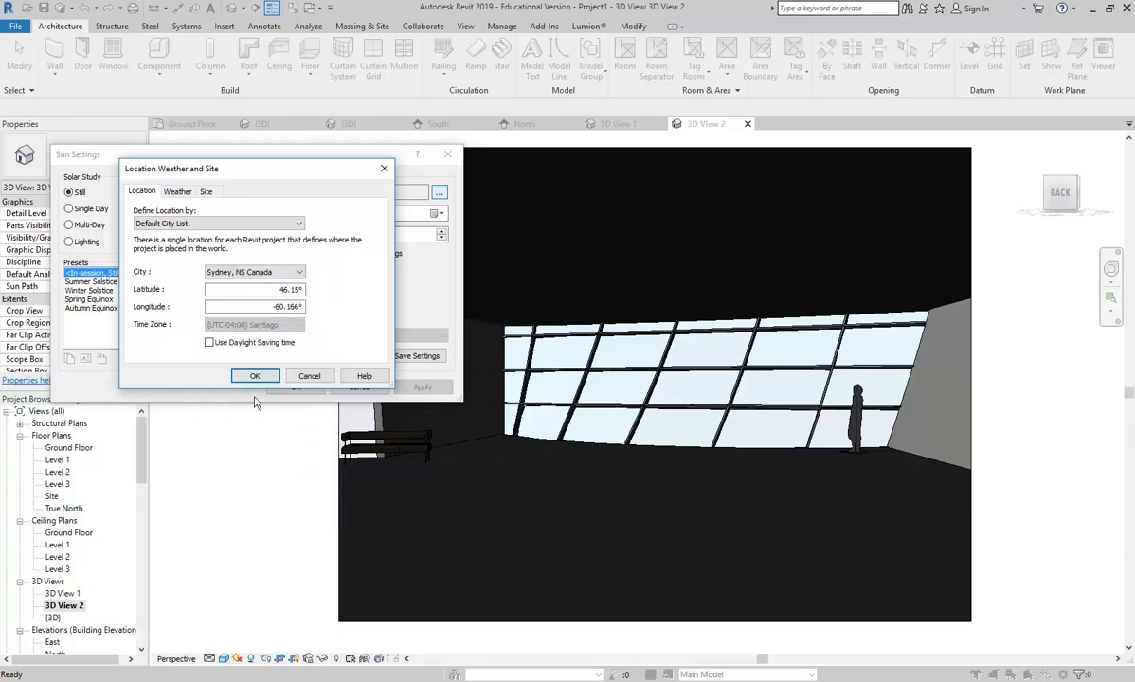
click(253, 375)
click(292, 388)
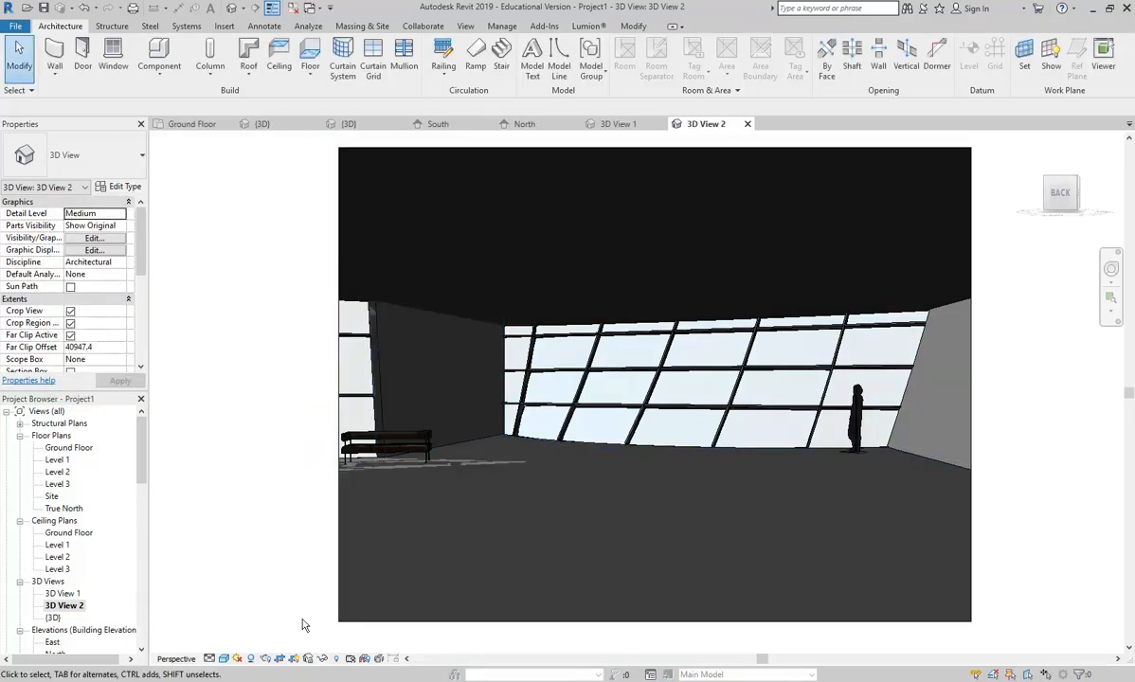
Step: Reopen the sun settings of 3D View 2, preview 10:18 AM, and apply a sun time of 9:18 AM
click(239, 658)
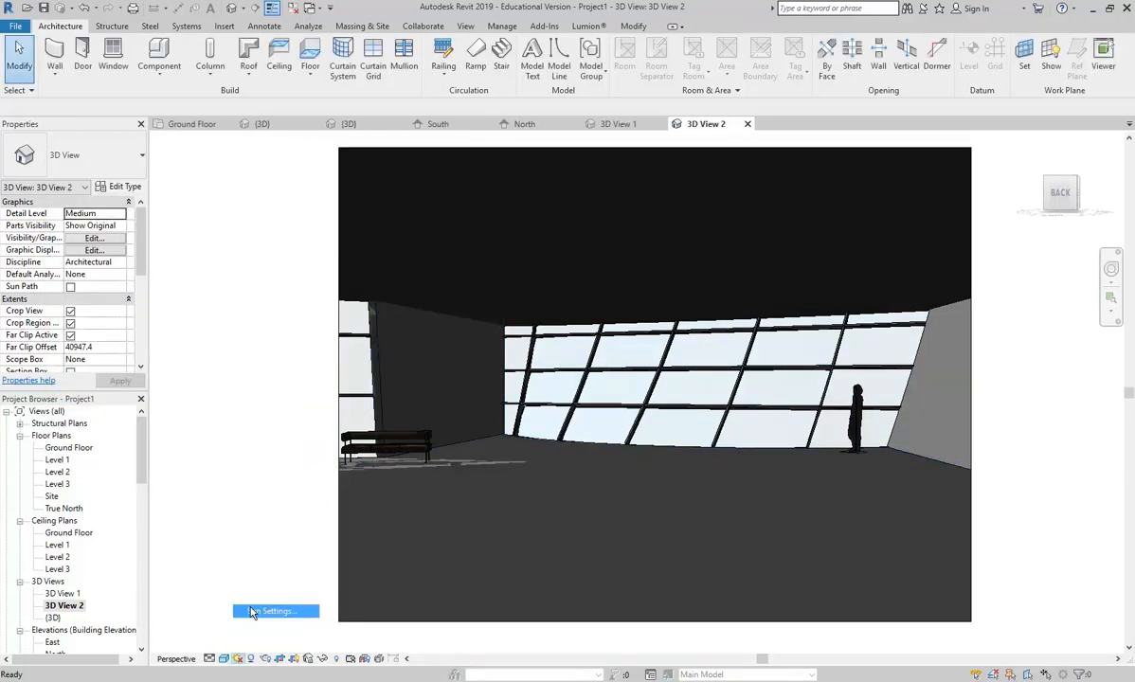
click(271, 609)
click(440, 230)
click(441, 230)
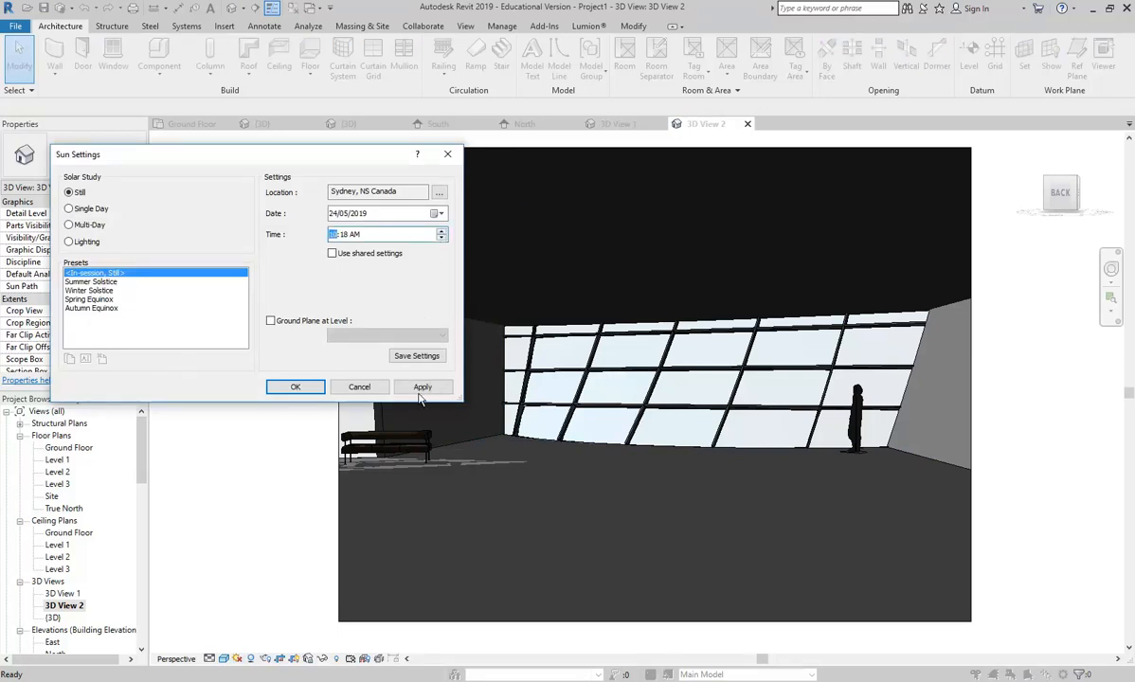
click(422, 387)
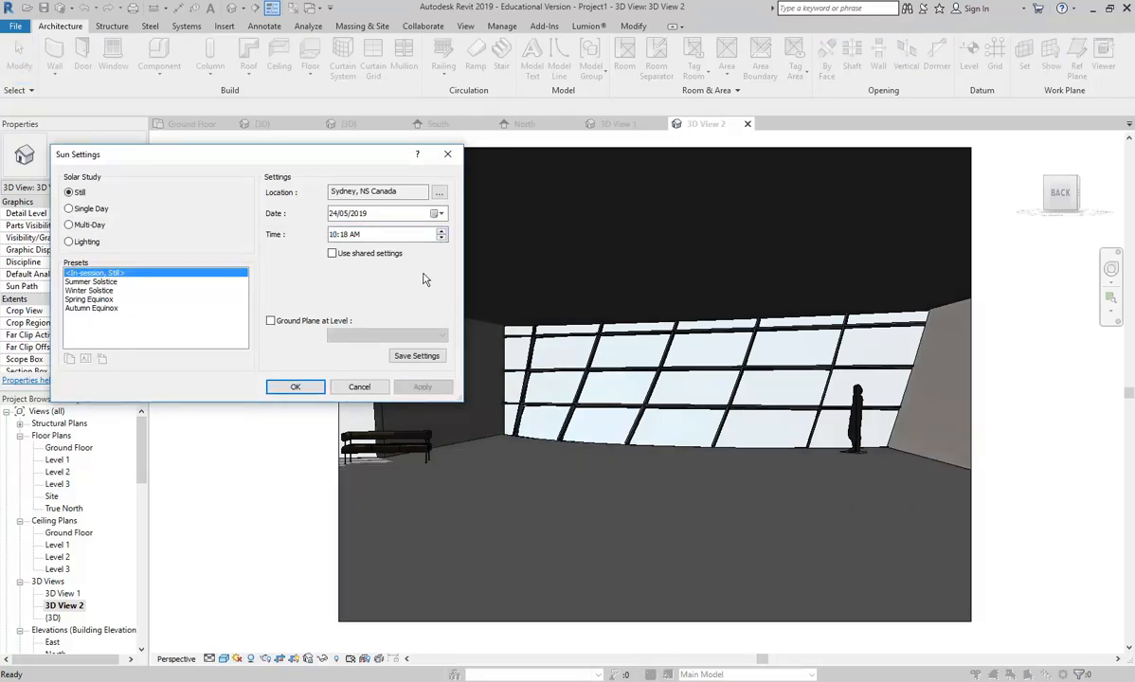
click(440, 238)
click(423, 386)
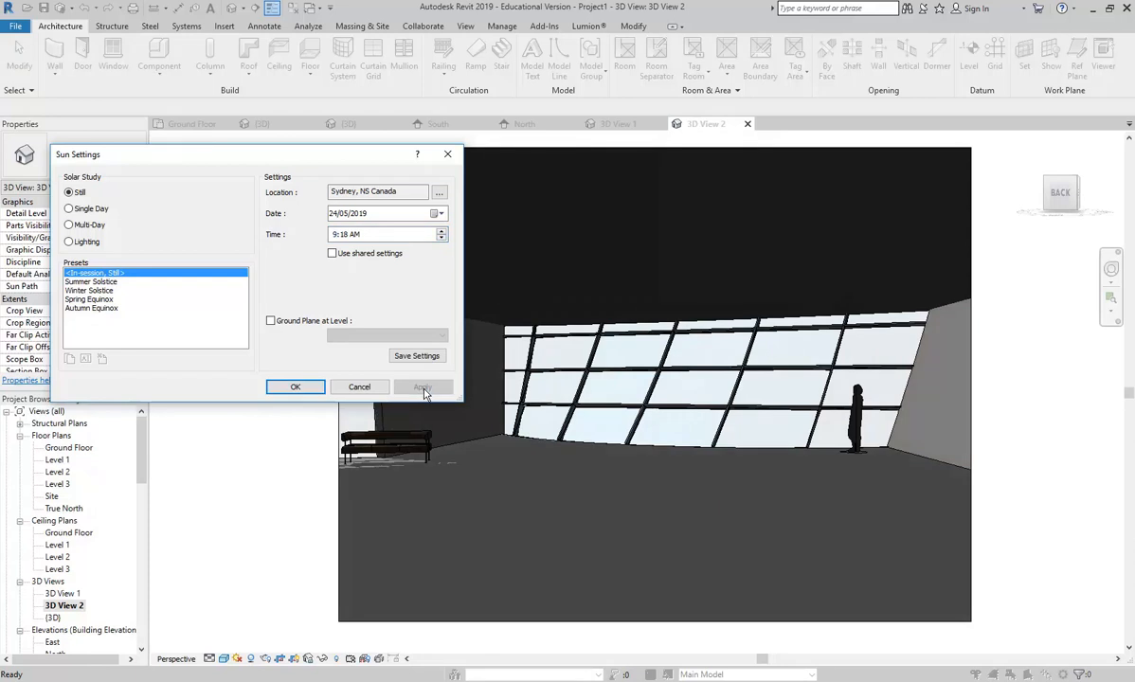
Step: Set the sun time to 1:18 PM and apply it to 3D View 2
click(441, 230)
click(441, 230)
click(441, 230)
click(413, 393)
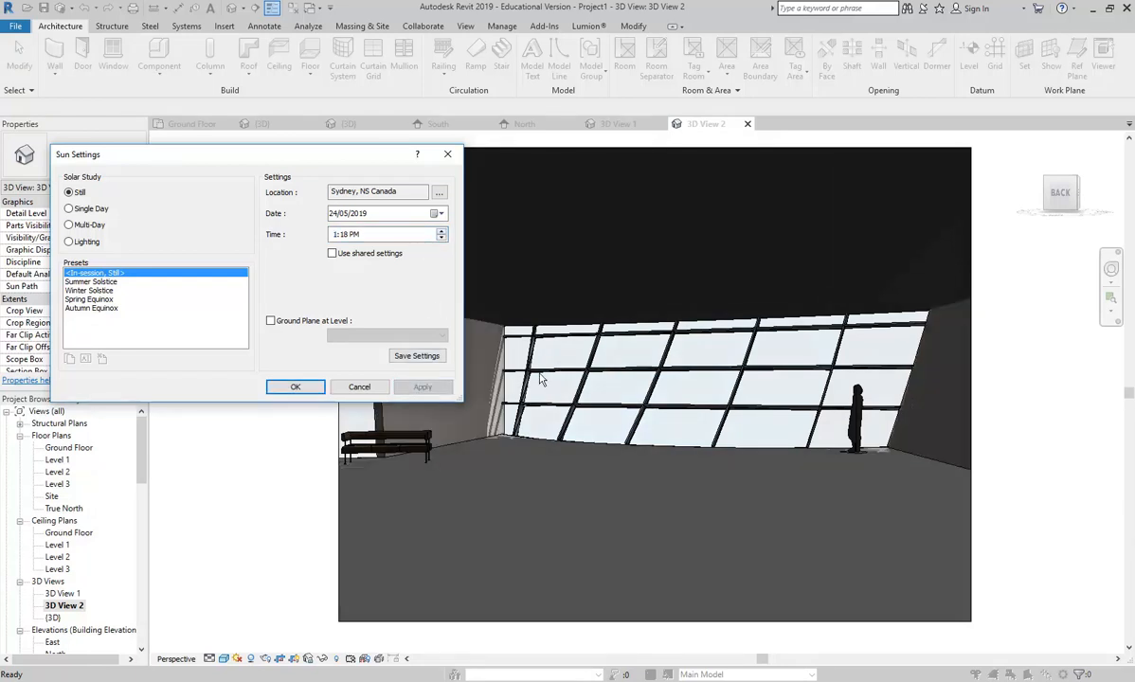
Step: Set the sun date to 19/02/2019, apply it, and confirm the sun settings
click(439, 213)
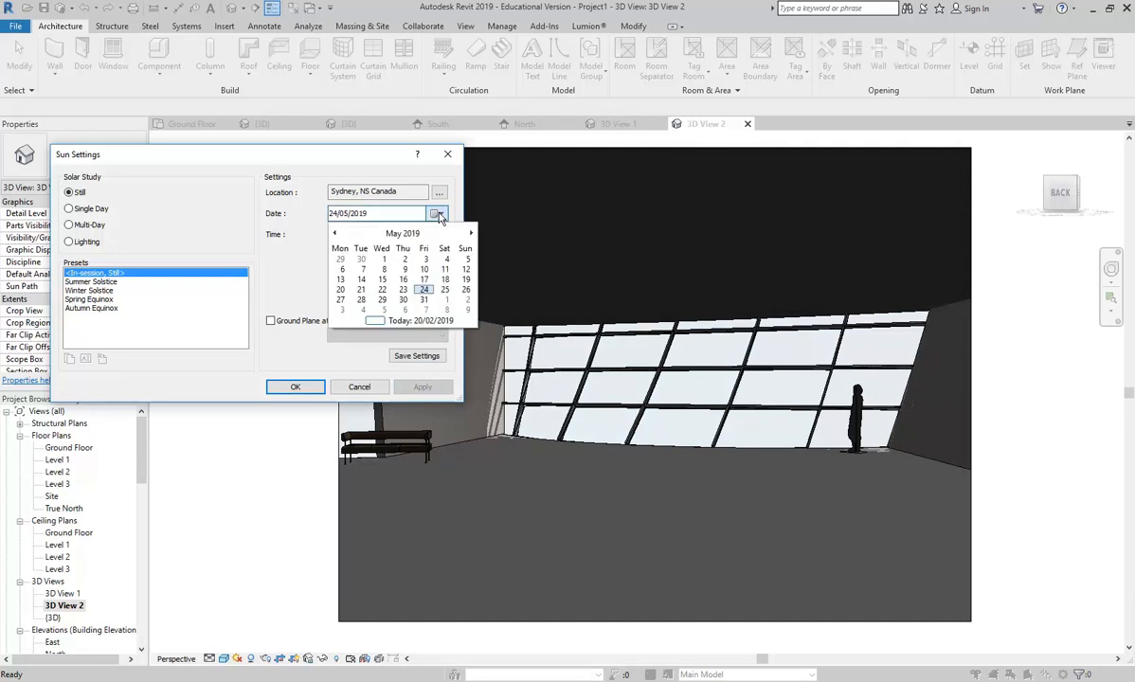
click(333, 233)
click(333, 233)
click(333, 233)
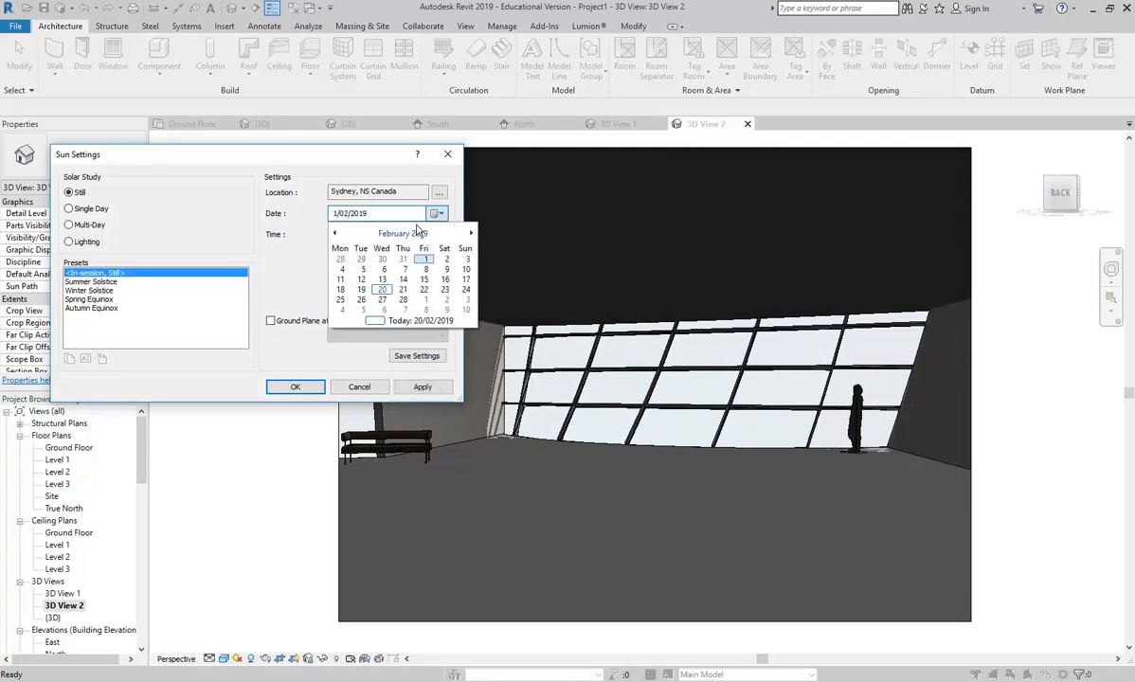
click(362, 290)
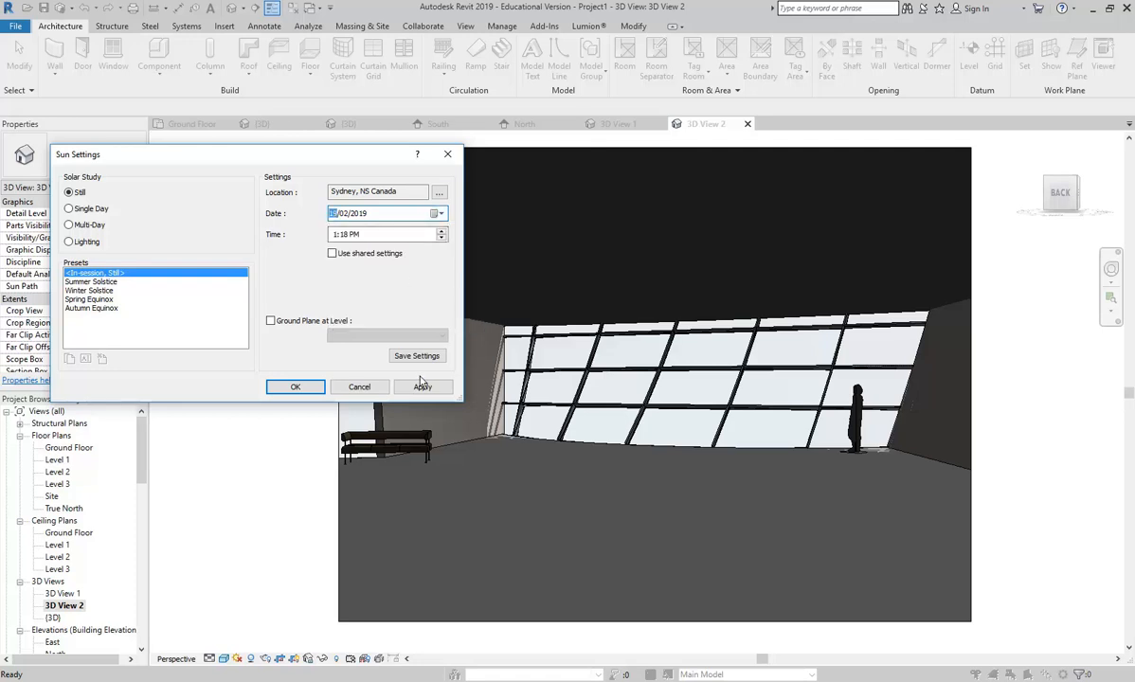
click(422, 387)
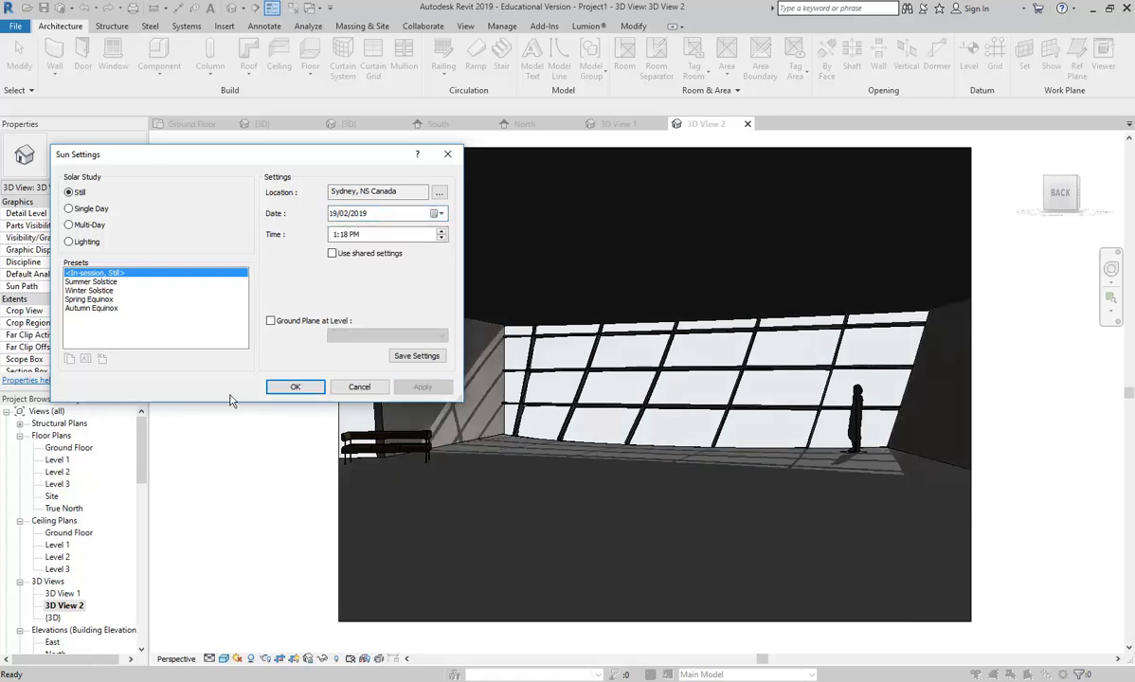
click(286, 386)
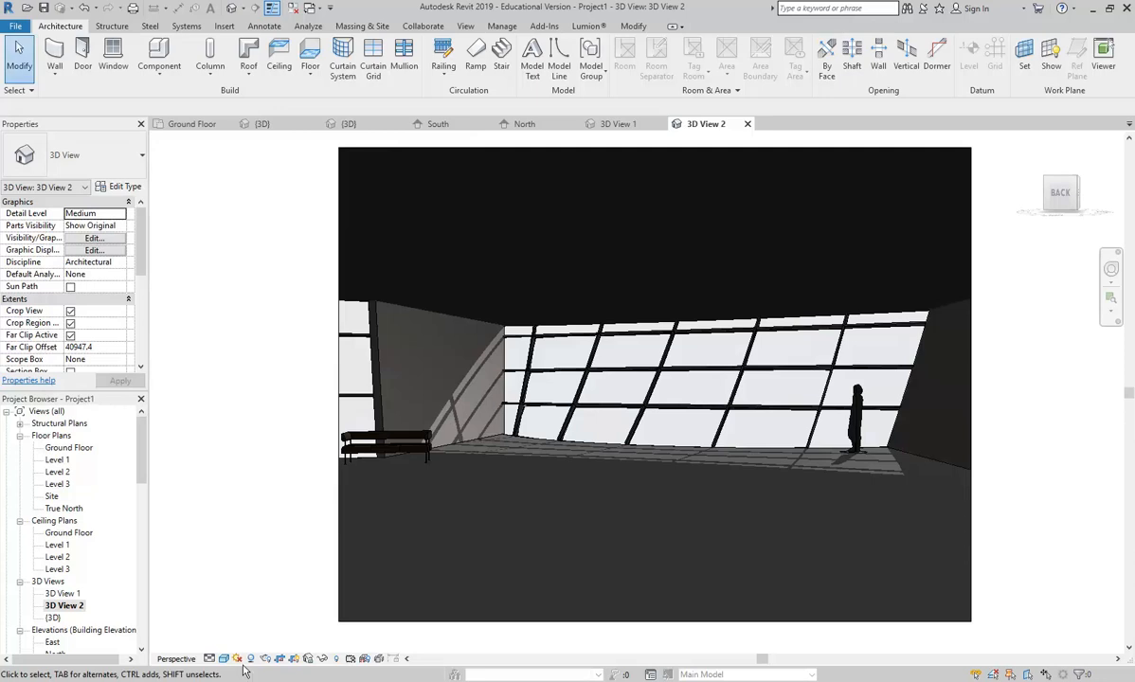
Step: Render 3D View 2 at draft quality, set the exposure value to 11.92, and close the rendering settings
click(250, 658)
click(119, 118)
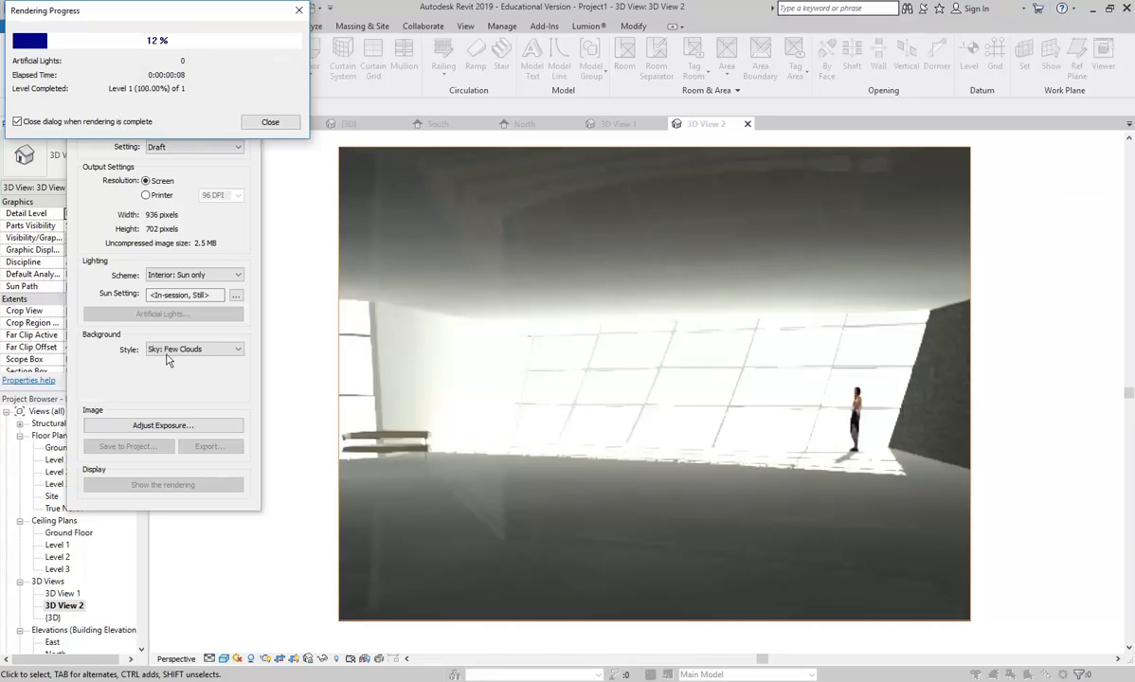
click(168, 425)
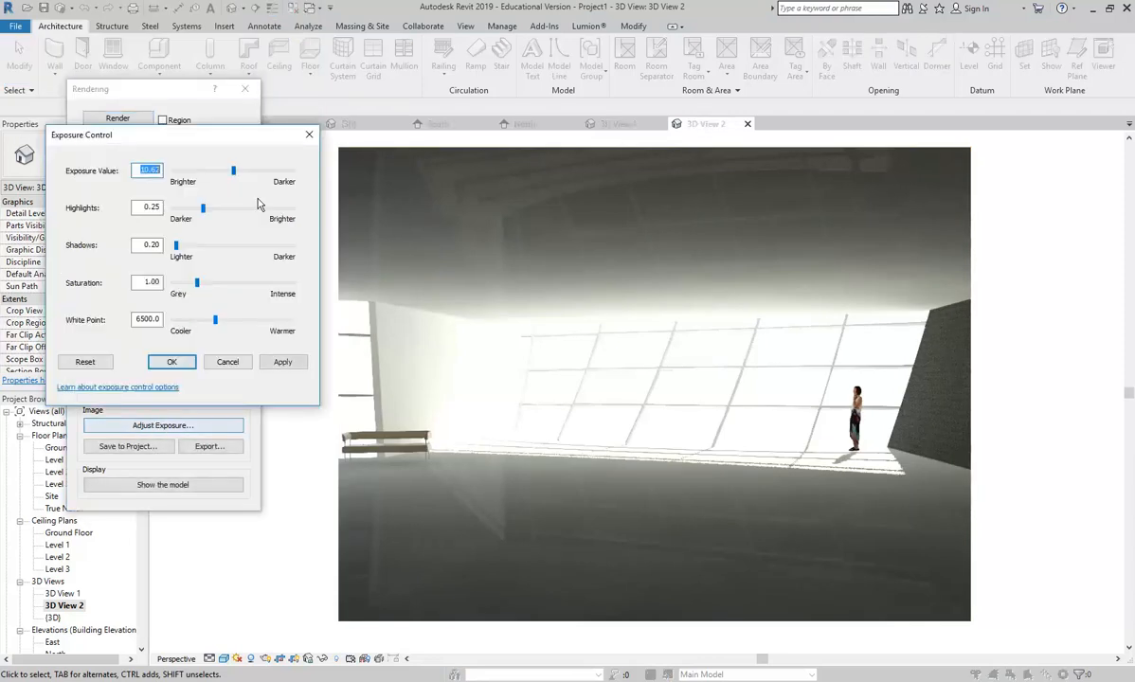
drag(229, 174, 238, 174)
click(282, 365)
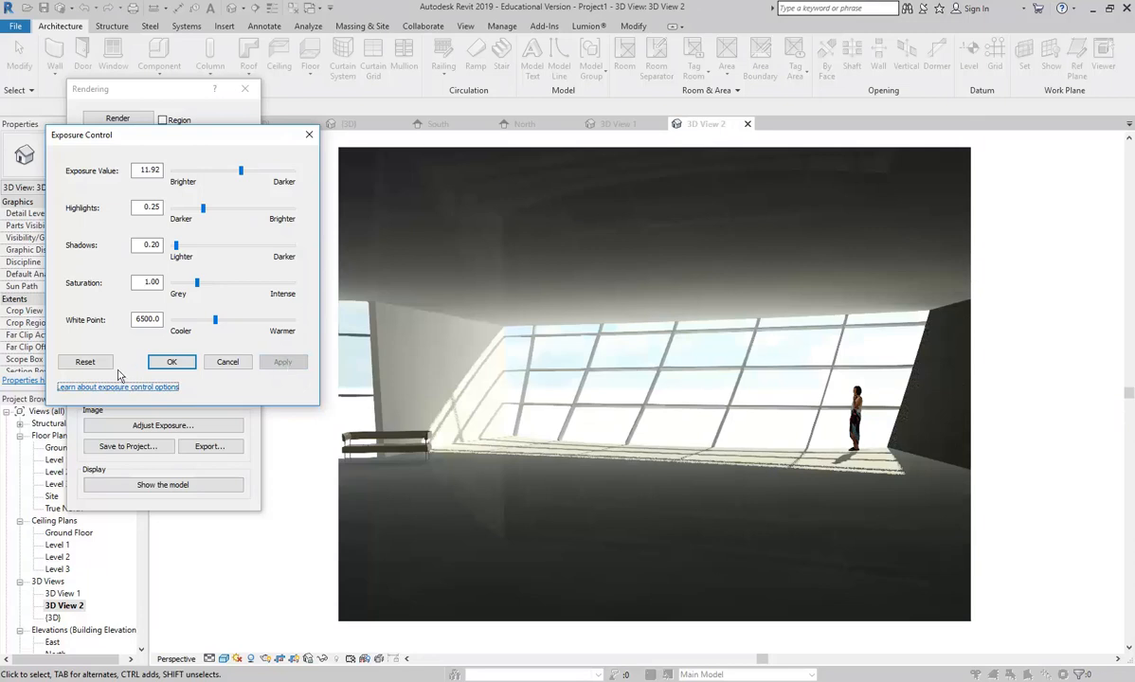
click(171, 362)
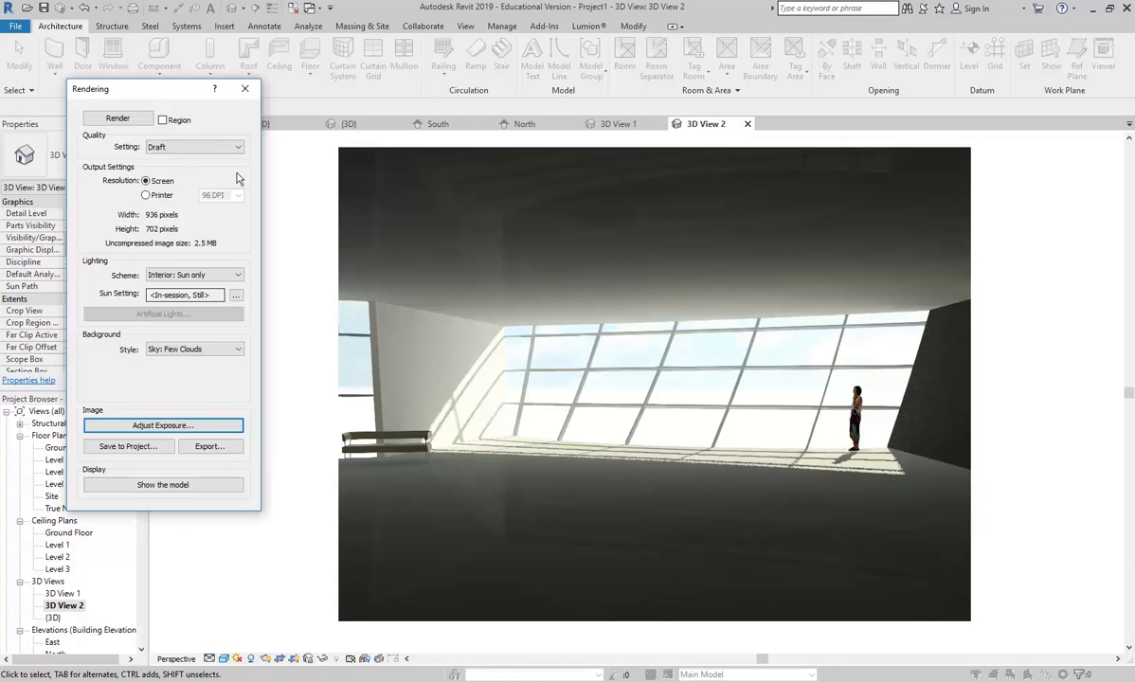
click(244, 88)
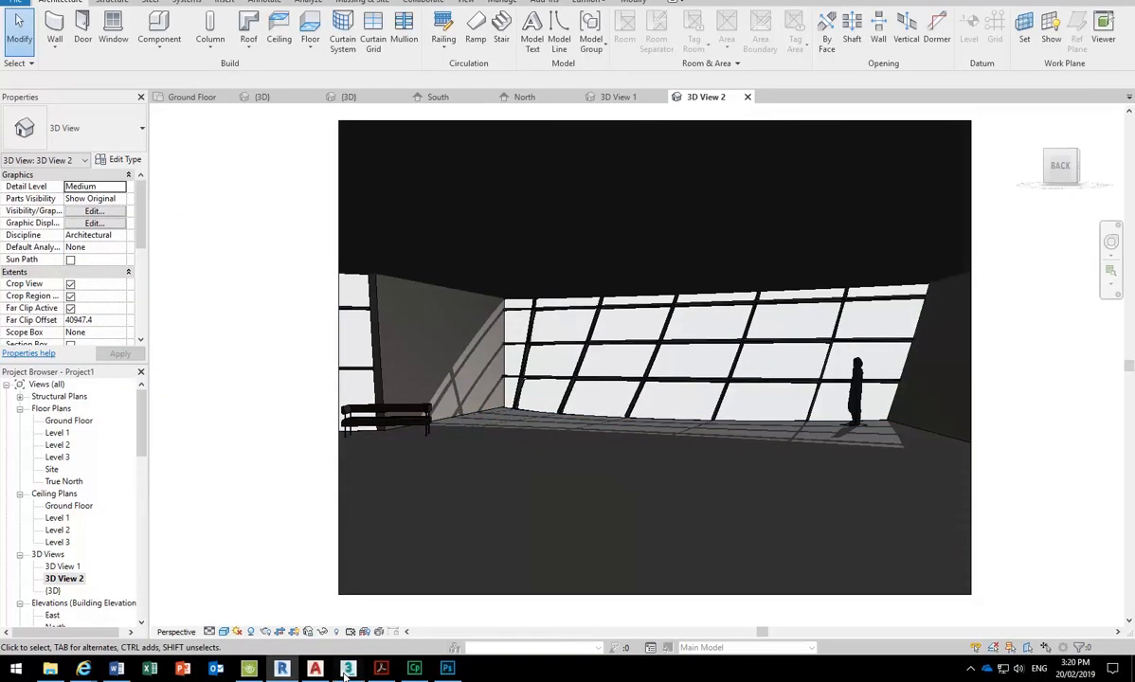
Step: Switch to 3ds Max, close the render setup, and reset the scene without saving its changes
click(347, 669)
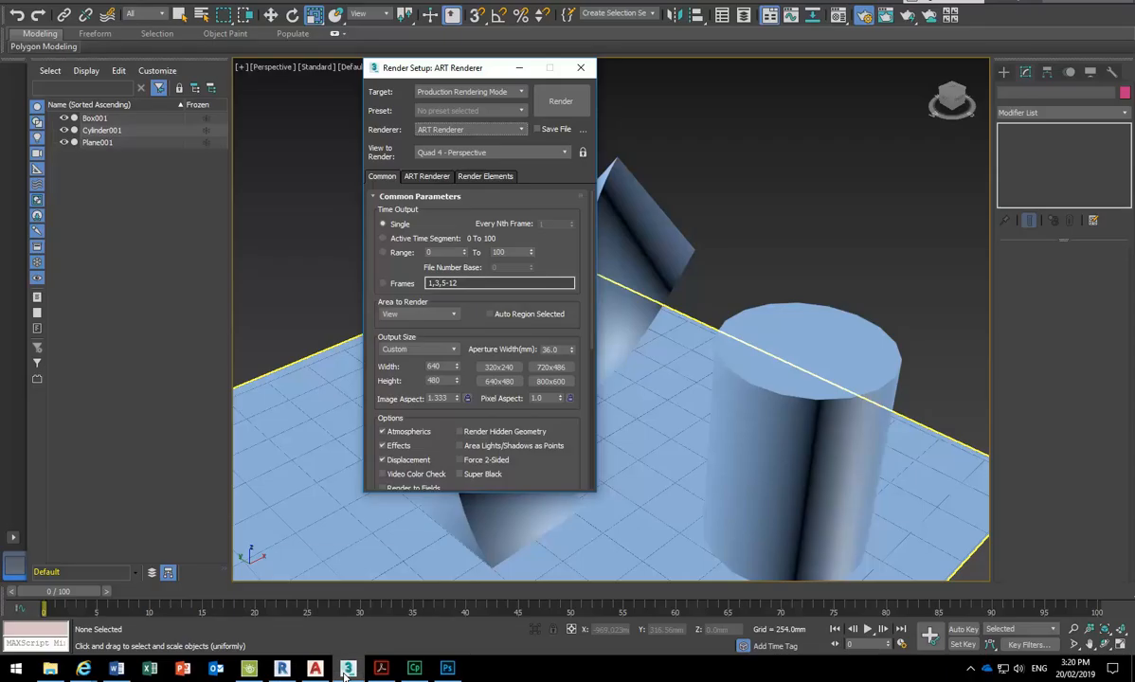
click(581, 67)
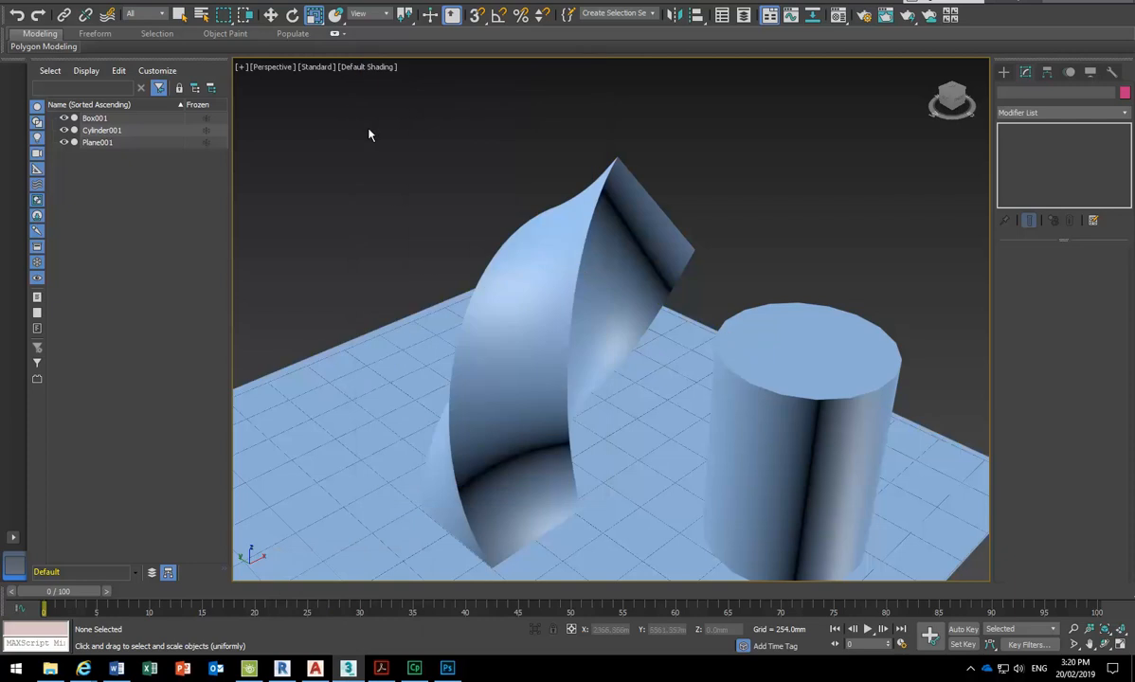
click(11, 0)
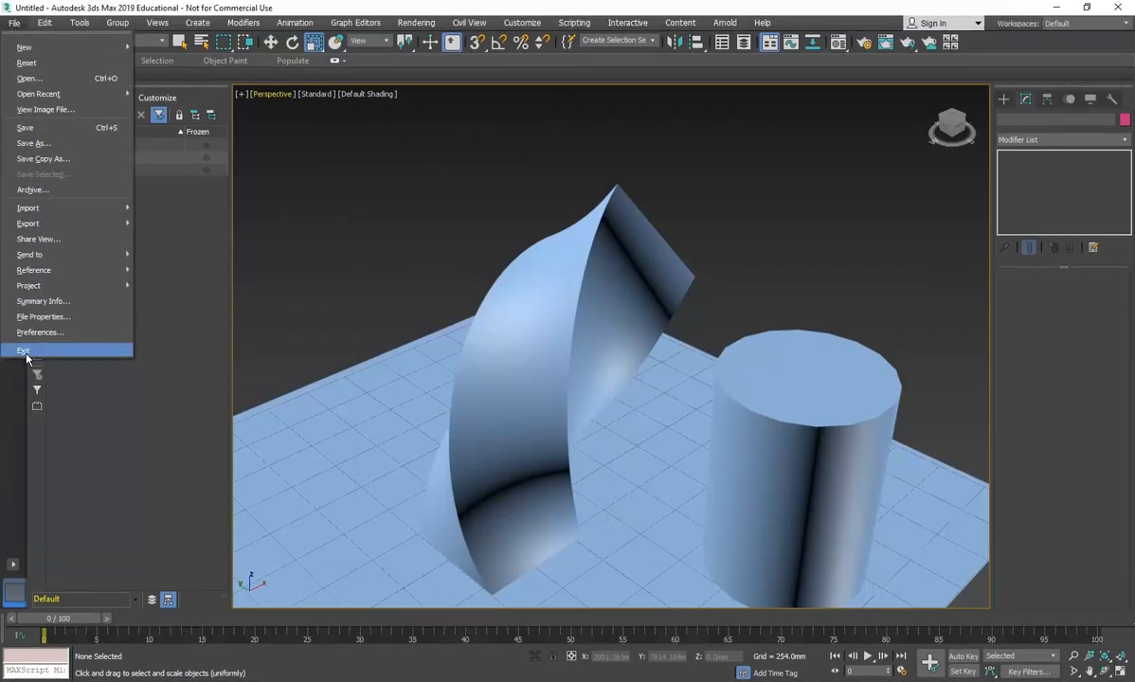
click(28, 62)
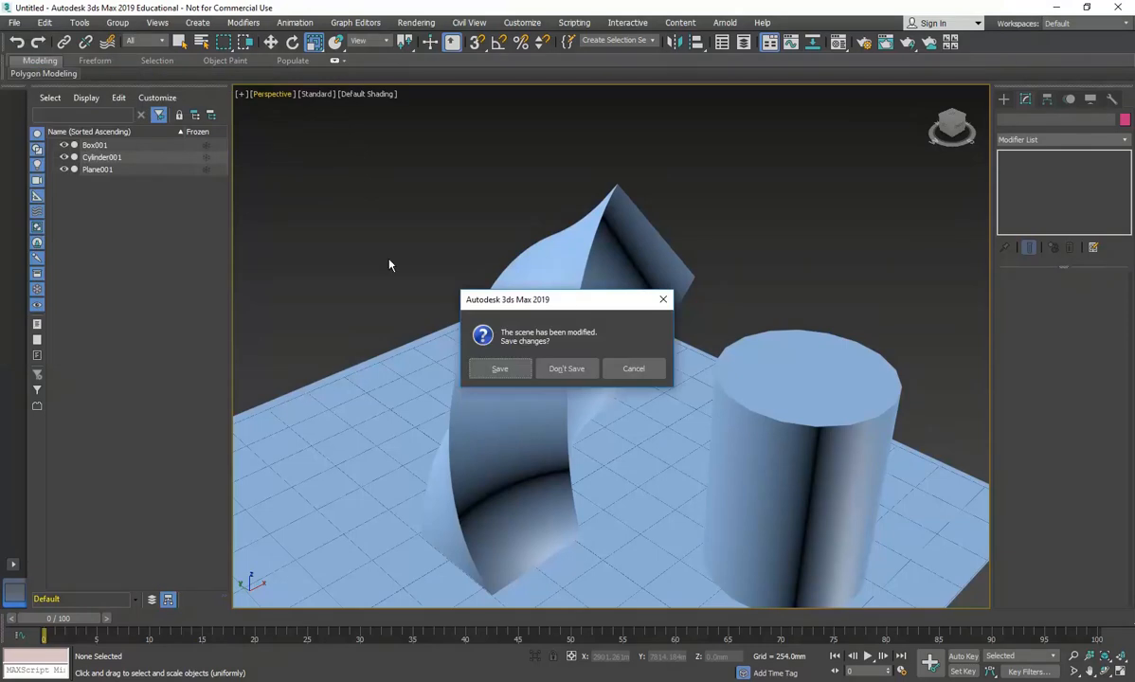
click(566, 368)
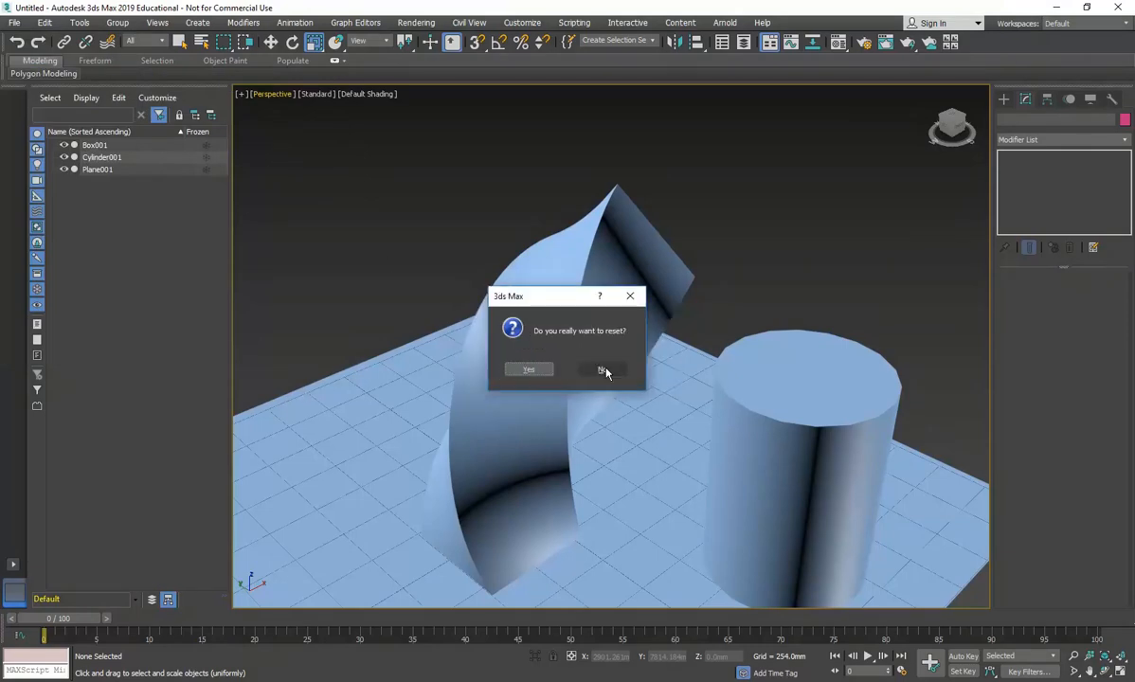
click(516, 370)
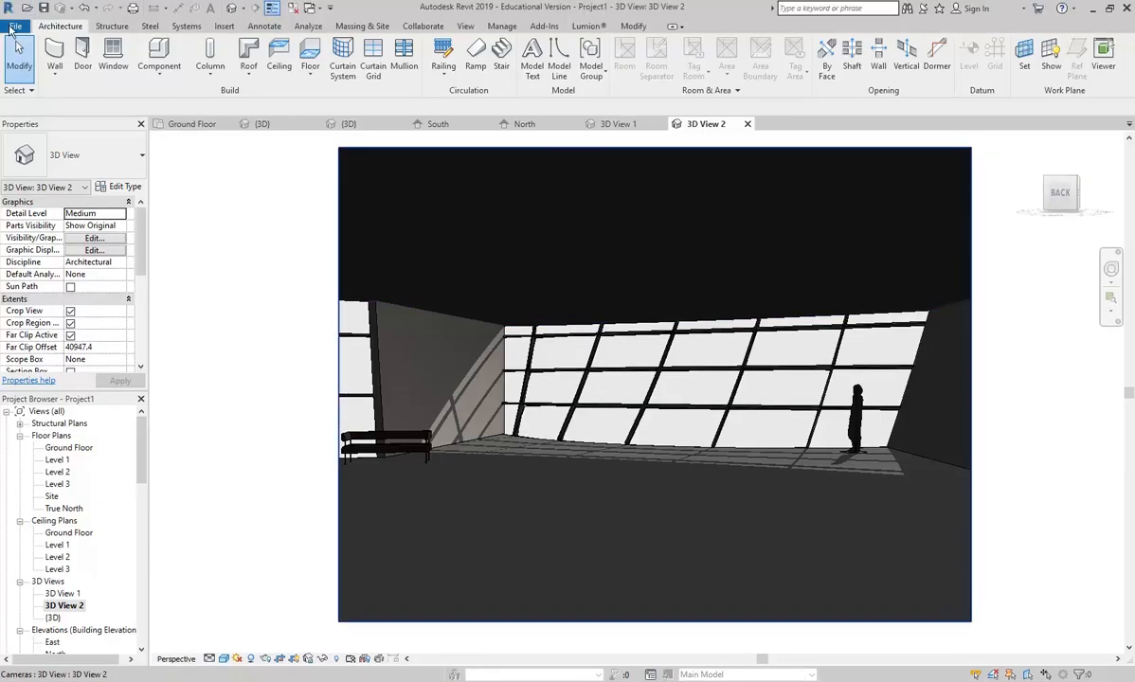
Step: Return to Revit and export 3D View 2 as the FBX file Project1-3DView-3DView2 in the VC3 folder
click(14, 27)
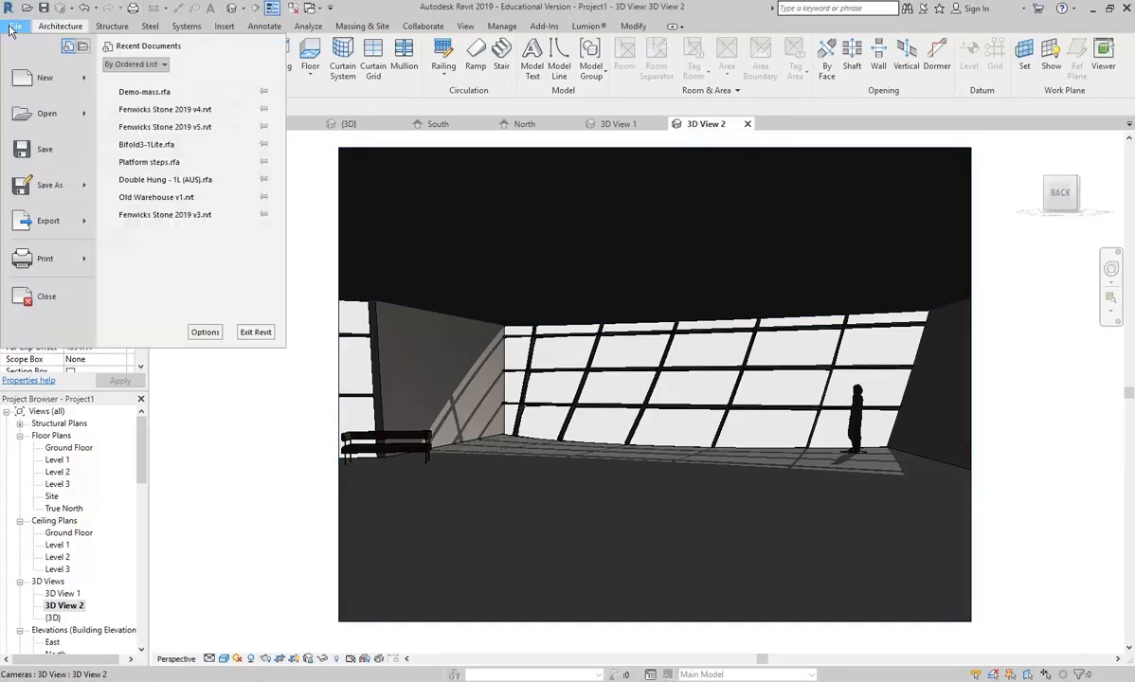
mouse_move(50, 222)
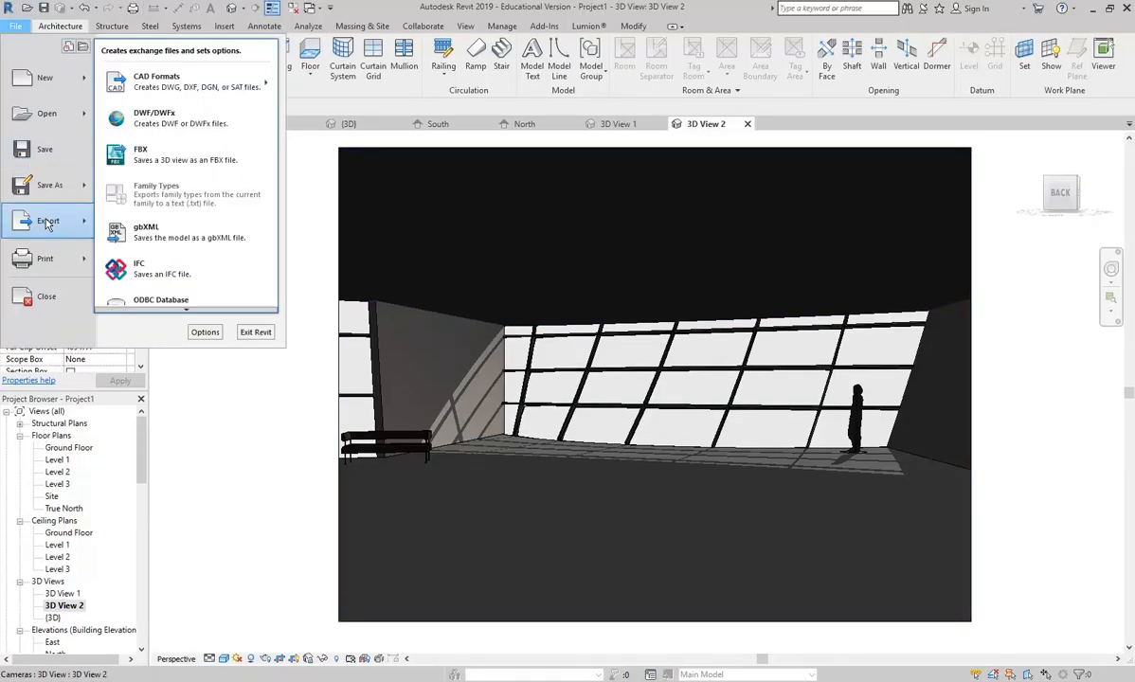
click(154, 157)
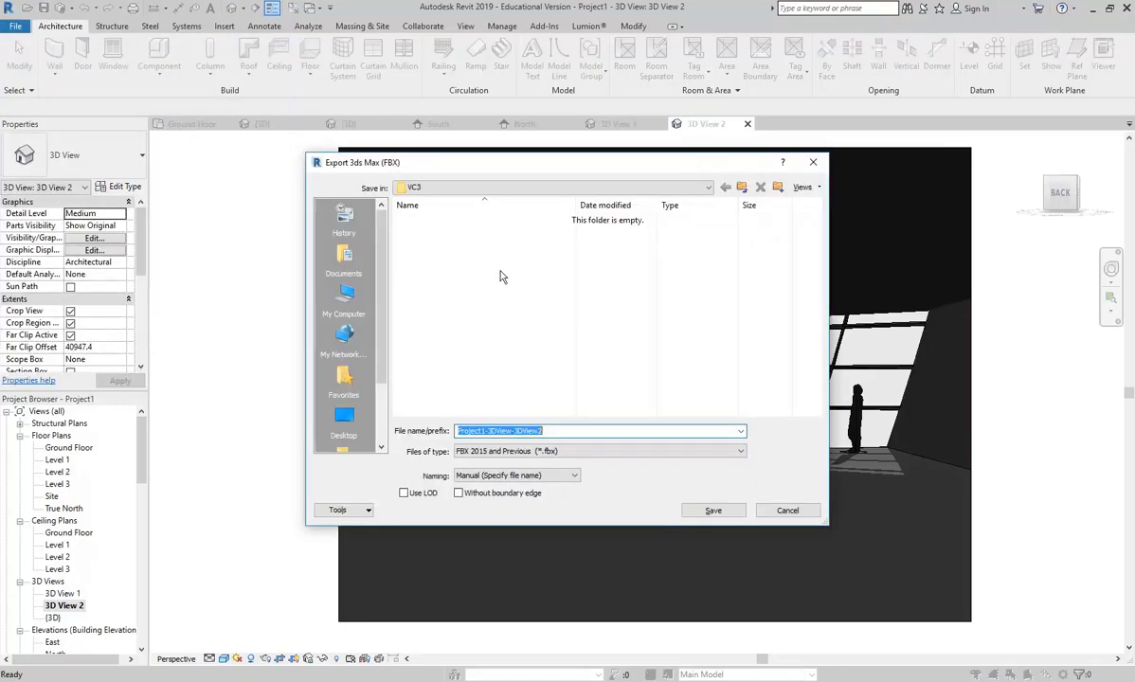
click(699, 511)
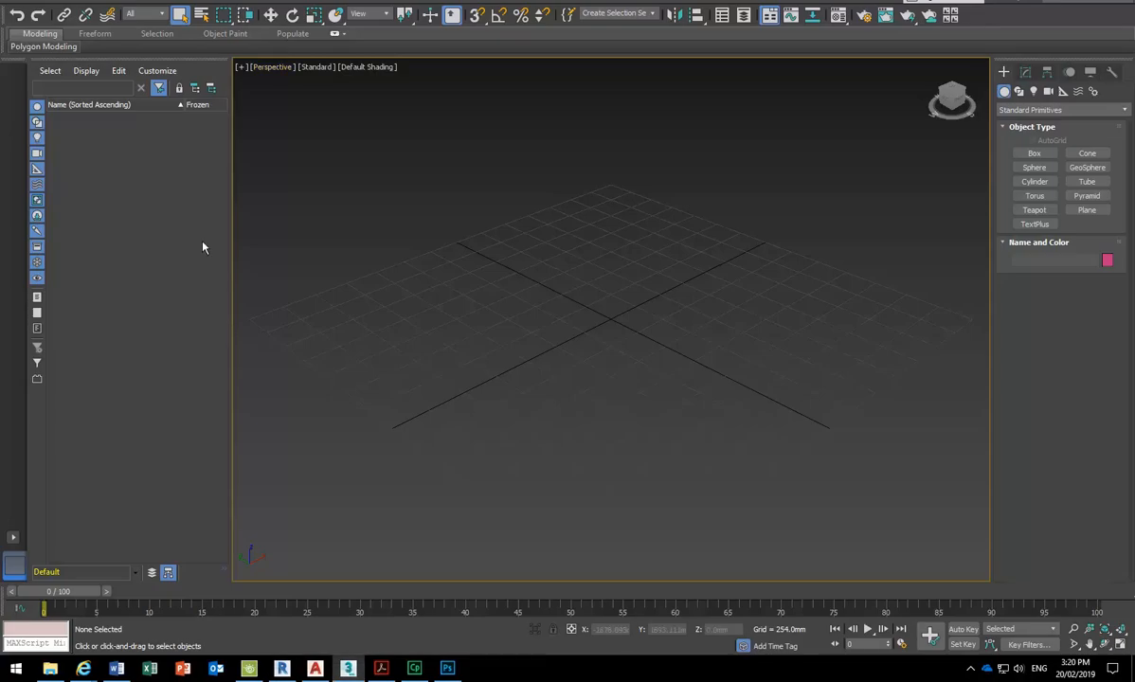
Step: Switch to 3ds Max and choose Project1-3DView-3DView2.fbx from the 2019\VC3 folder as the FBX file to link
click(14, 21)
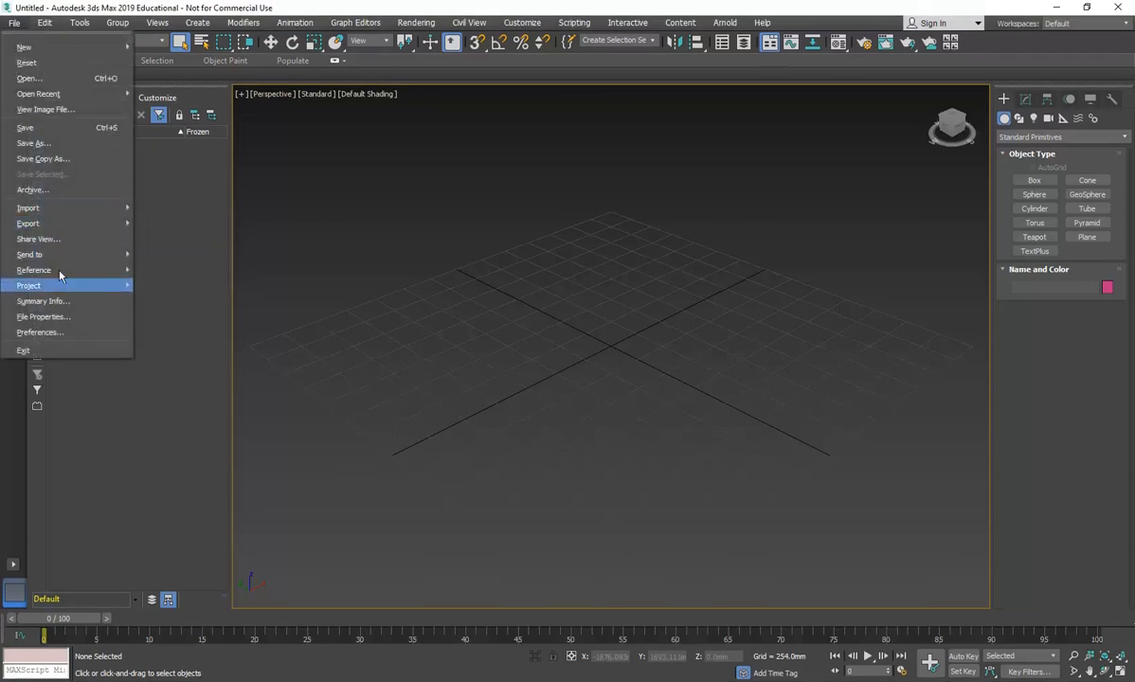
mouse_move(59, 273)
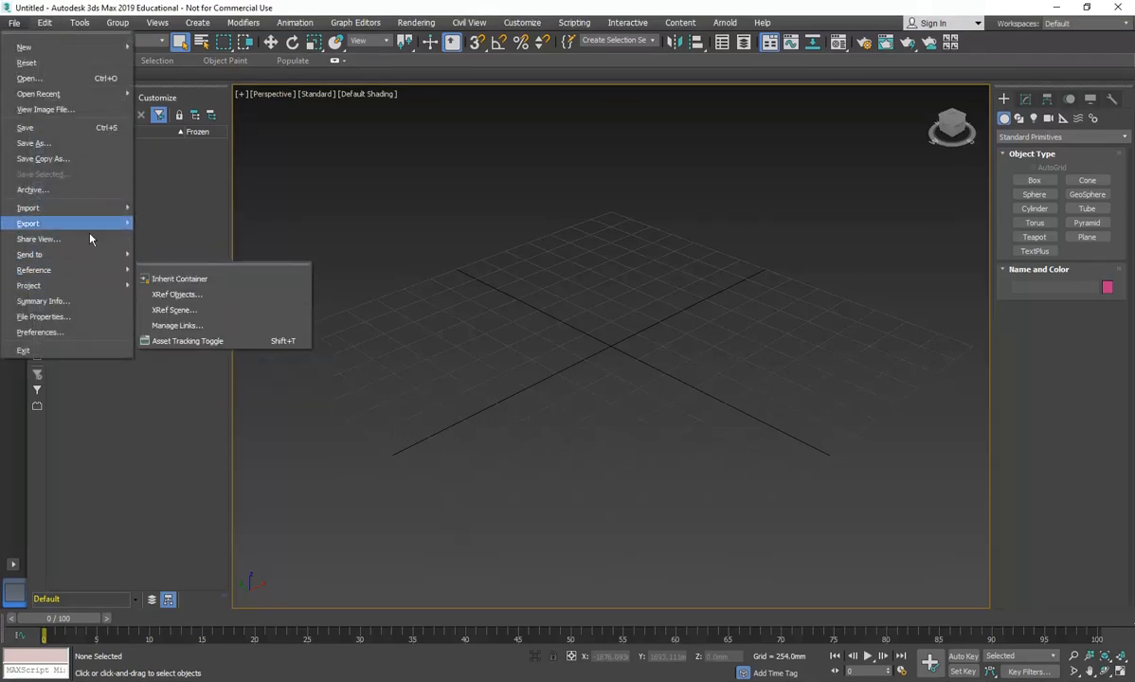
mouse_move(85, 230)
mouse_move(90, 207)
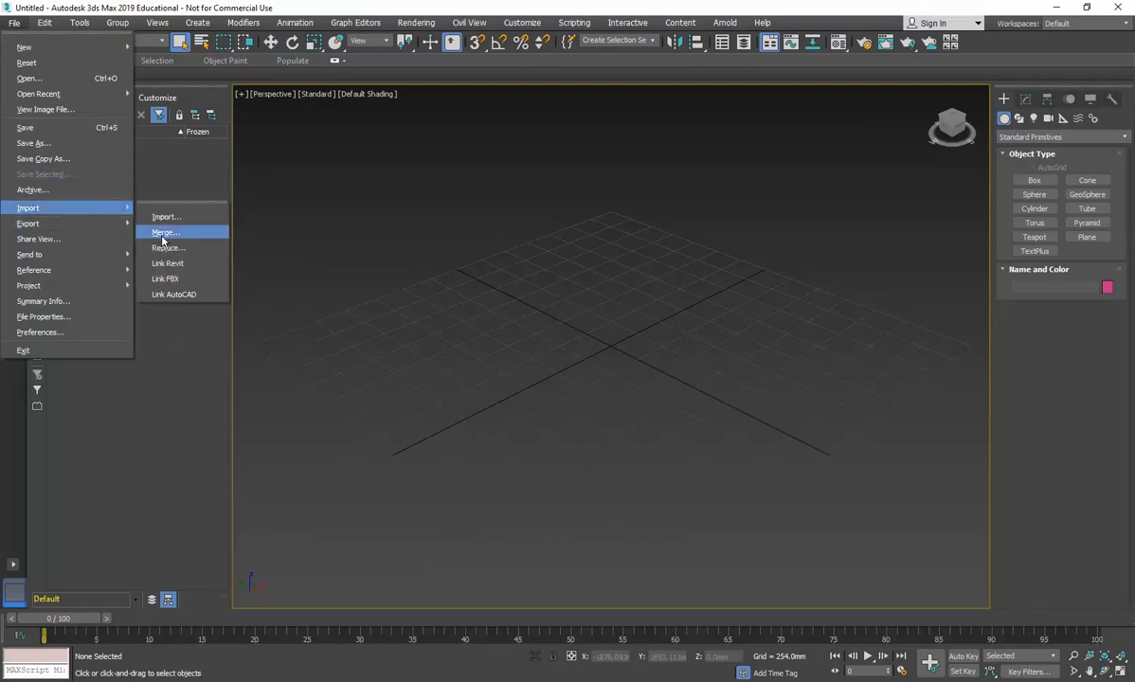
click(175, 279)
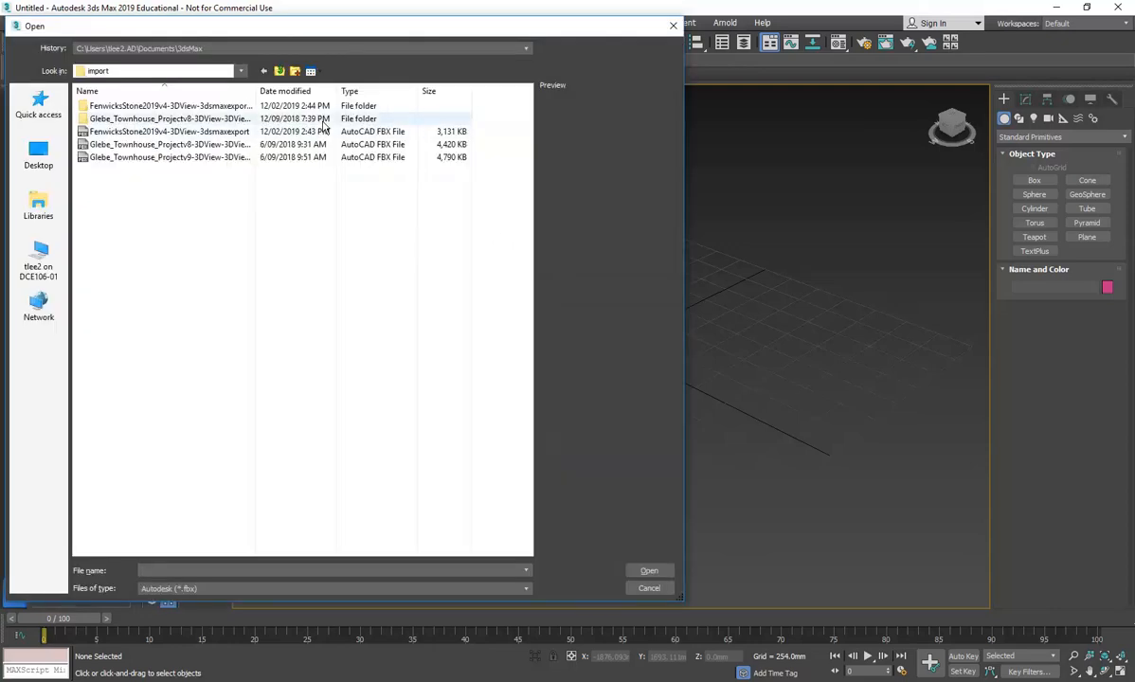
click(241, 71)
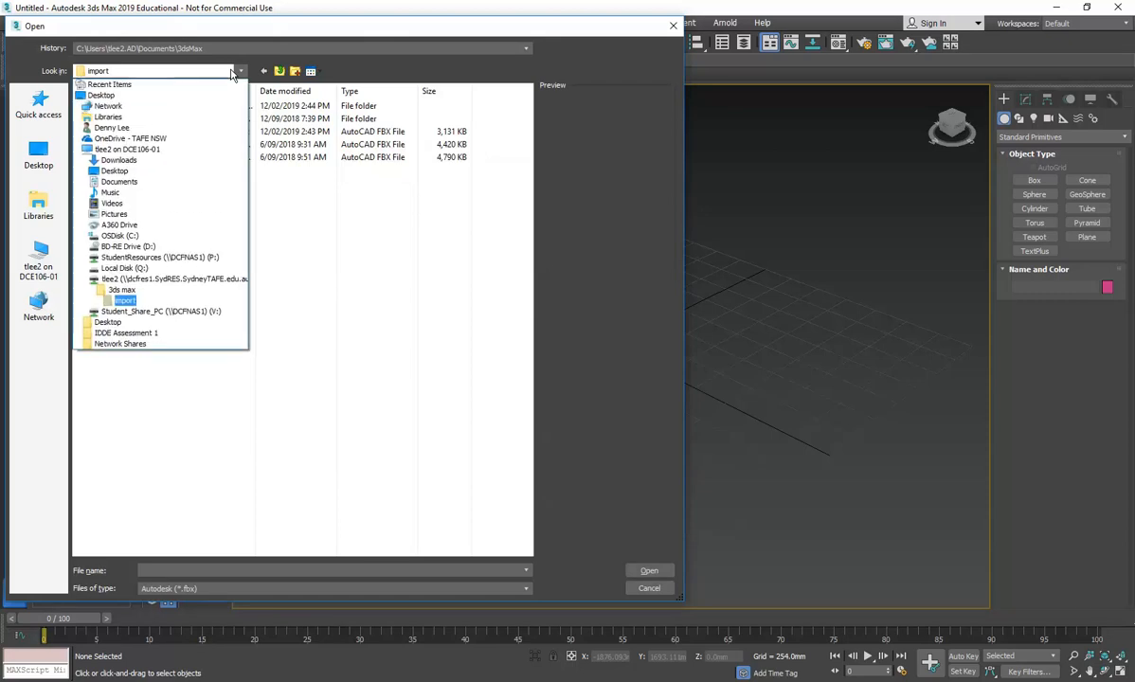
click(178, 281)
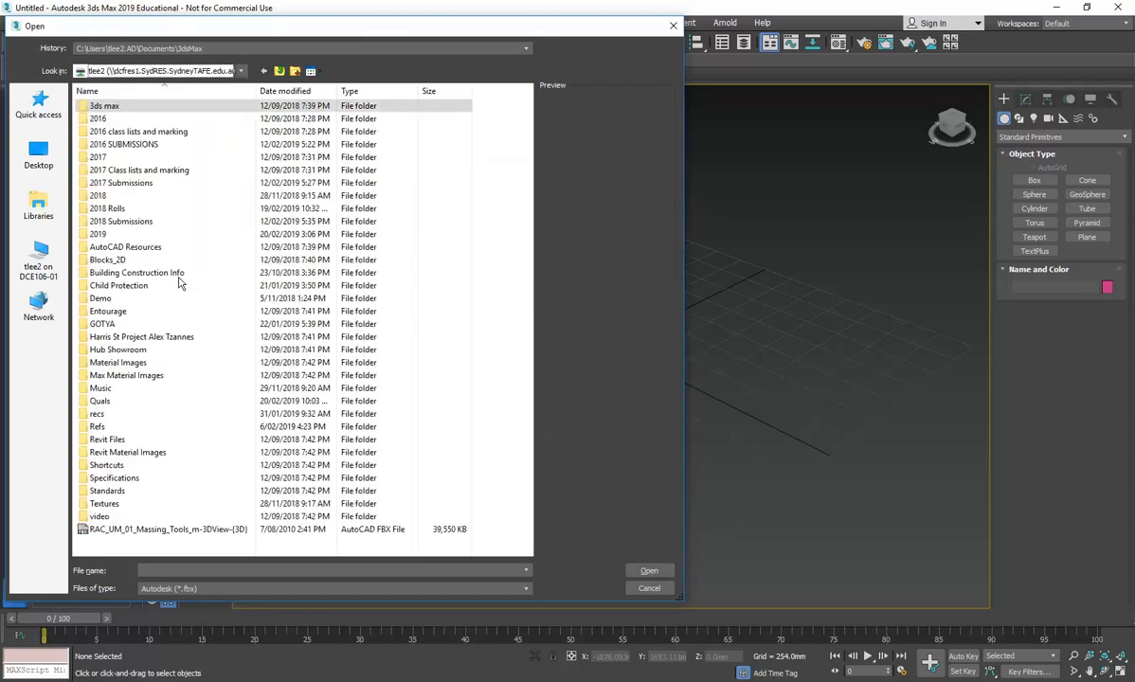
double_click(119, 236)
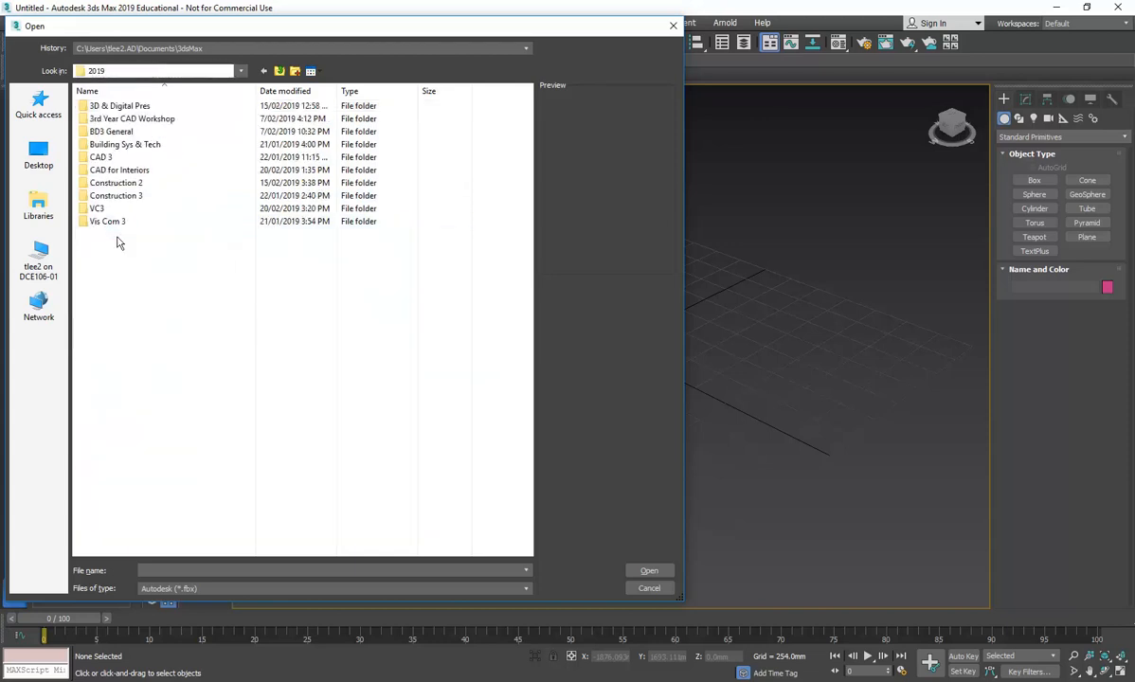
double_click(112, 213)
double_click(106, 106)
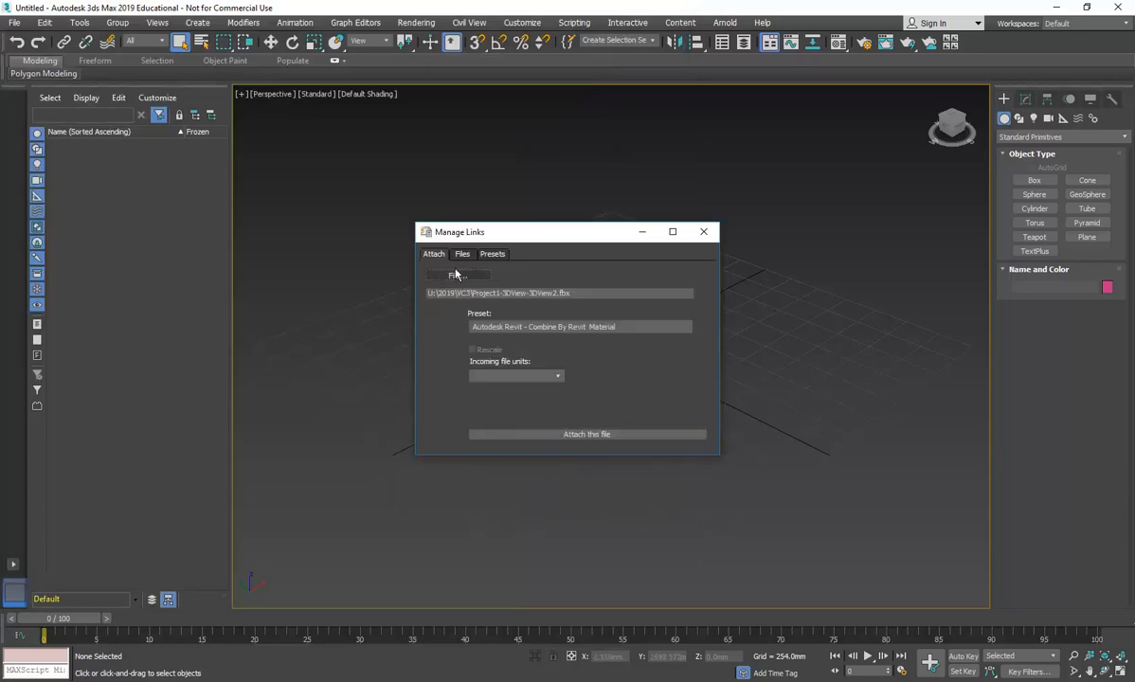
Step: Attach the linked FBX file, close the link manager, and show the scene through the 3D View 2 camera
click(605, 438)
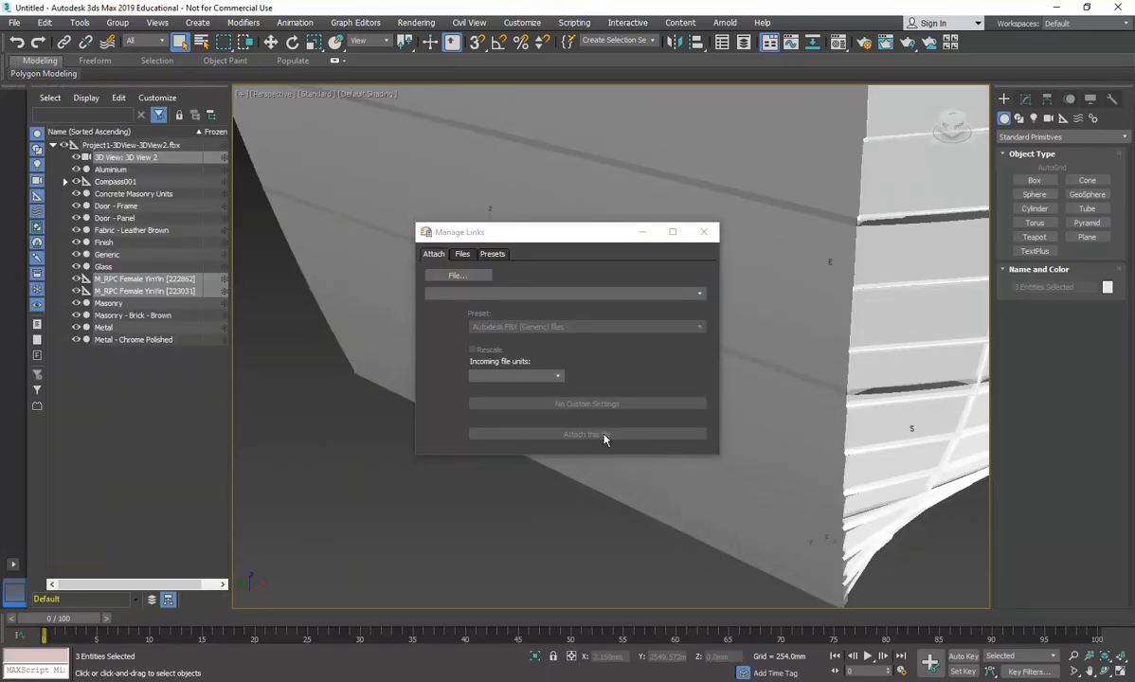
click(703, 231)
key(c)
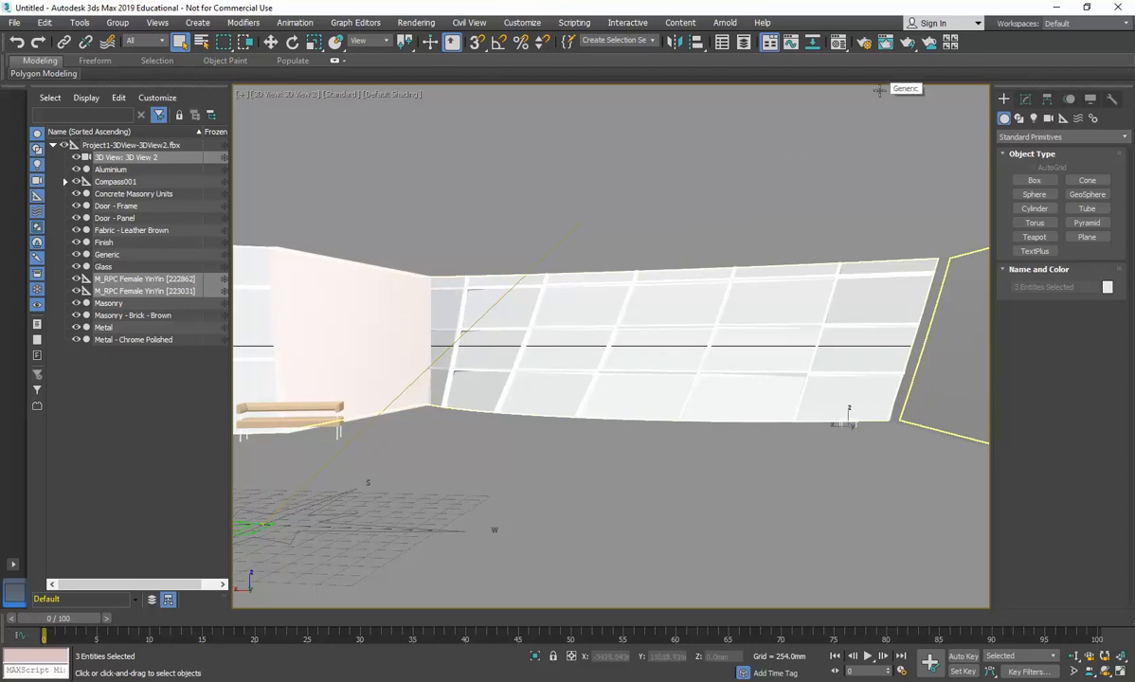
Step: In the environment settings, preview the render at a global exposure of about 9.85 EV and raise the exposure to about 13.57 EV
click(416, 22)
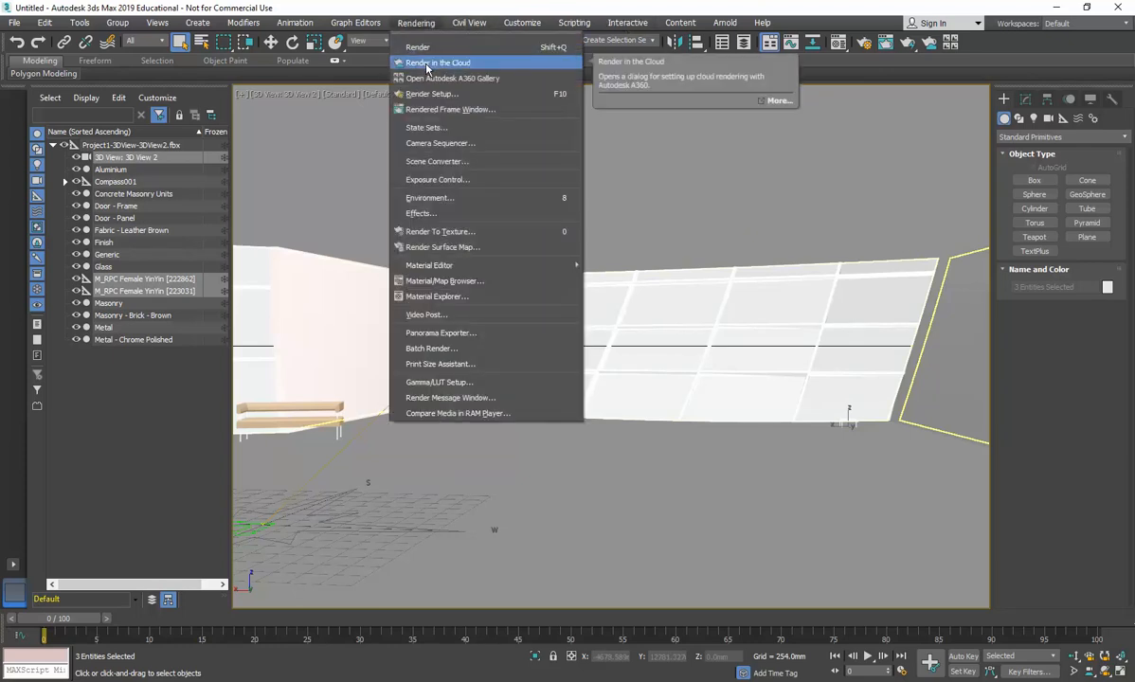
click(429, 197)
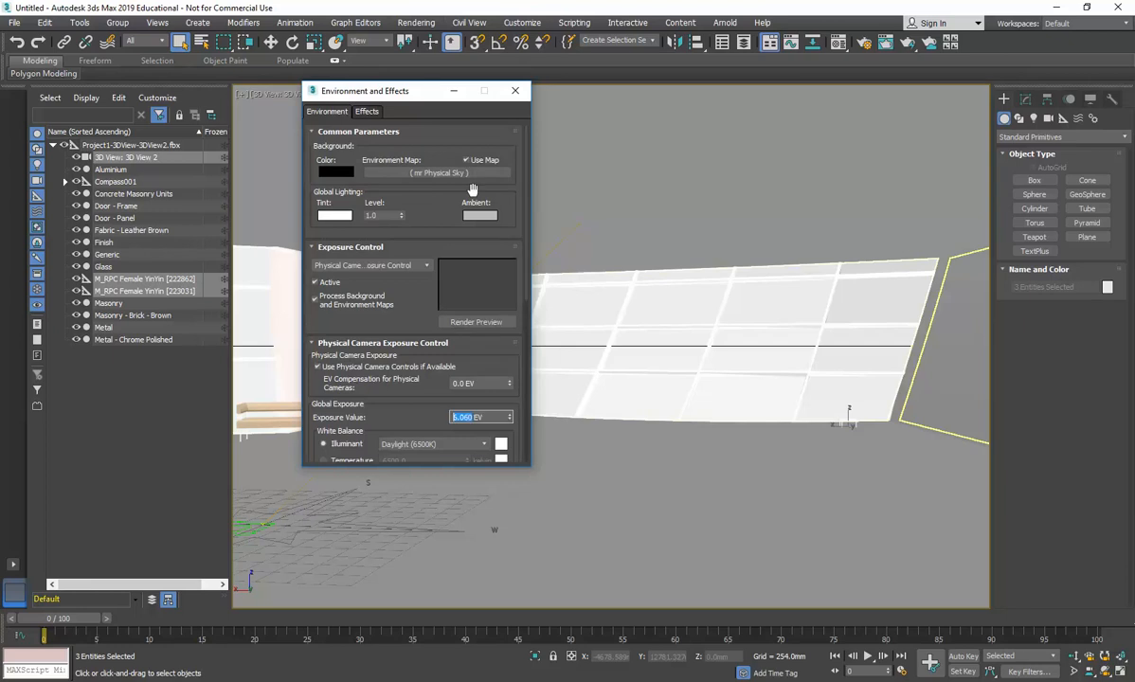
click(510, 416)
drag(510, 417, 507, 389)
click(466, 321)
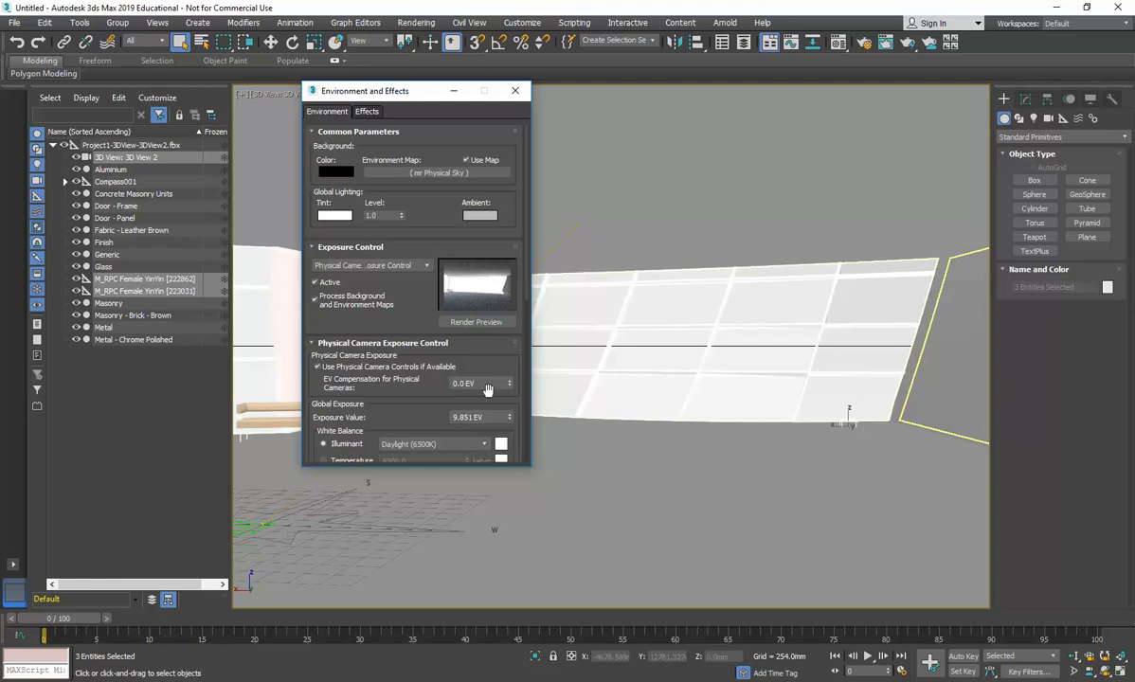
drag(510, 419, 510, 395)
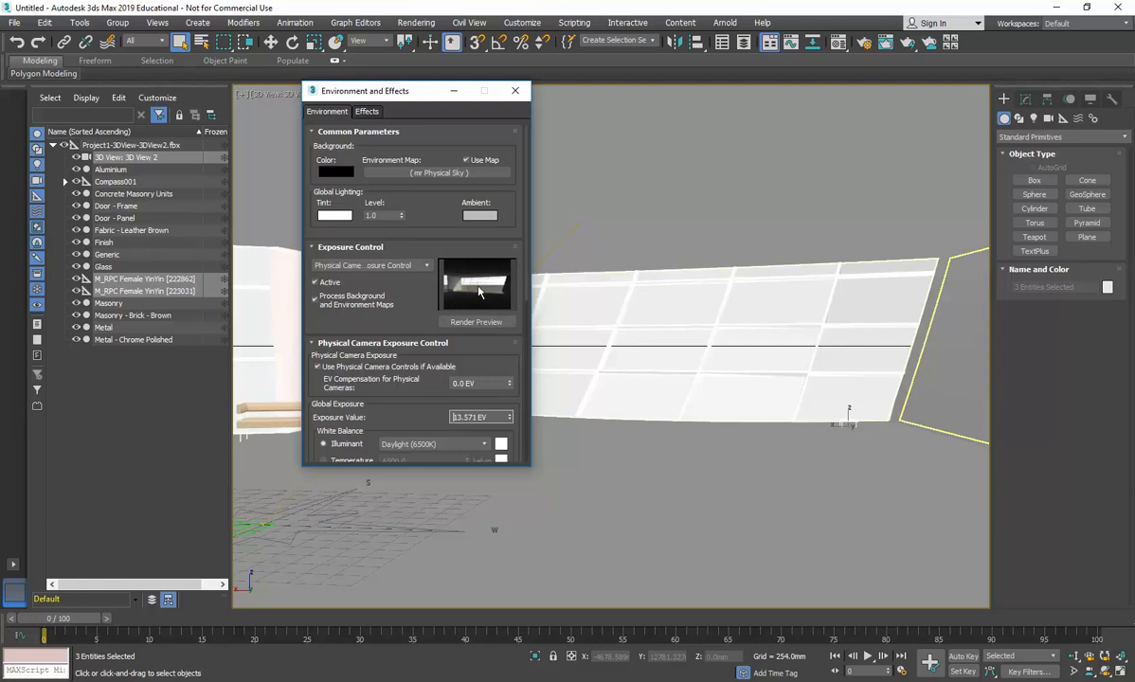
Step: Render the 3D View 2 camera view with the ART Renderer and move the render message window aside
click(509, 416)
click(926, 43)
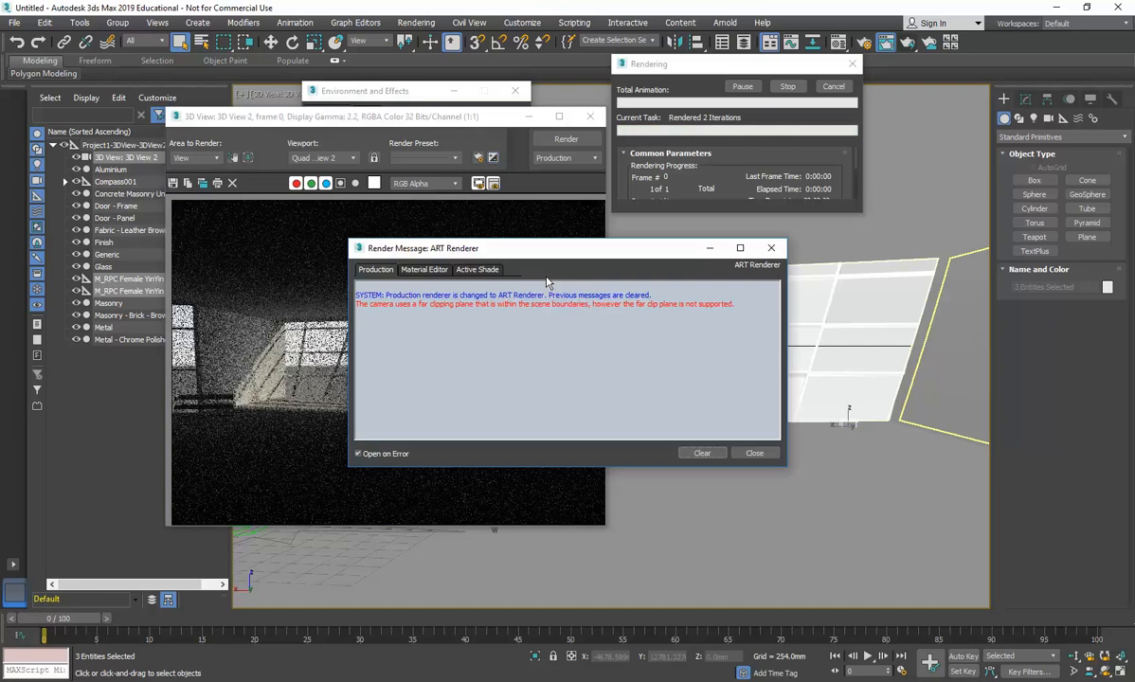
drag(577, 251, 793, 316)
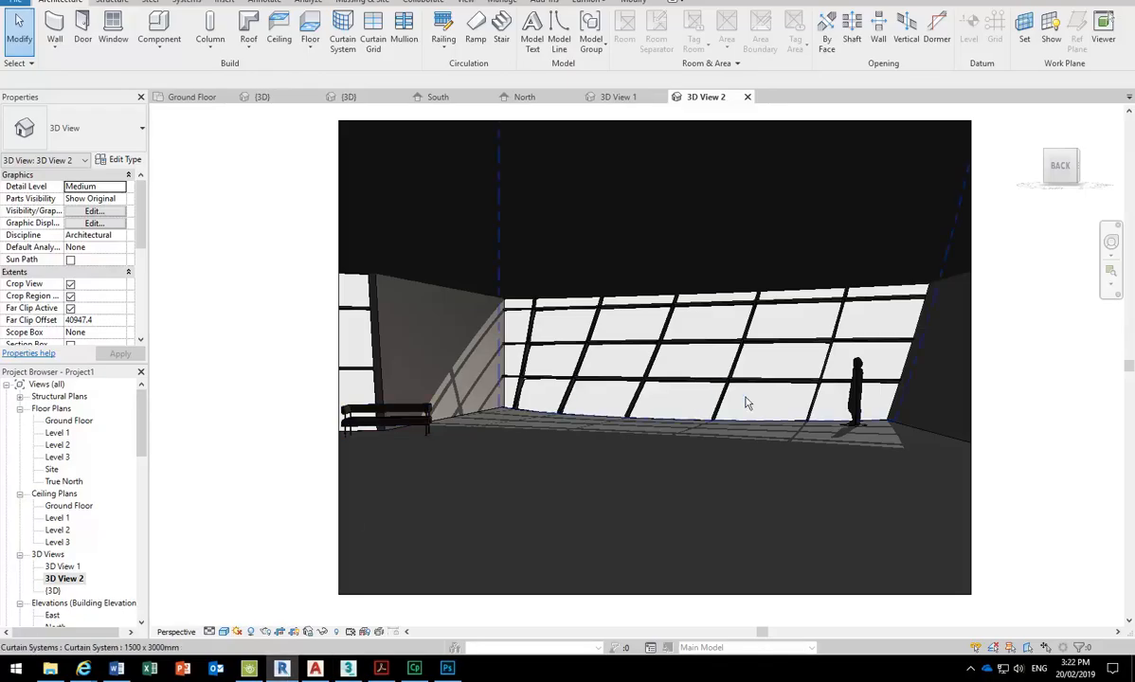
Step: Inspect the standing RPC figure in Revit's 3D View 2, return to 3ds Max, and close the render message
click(857, 407)
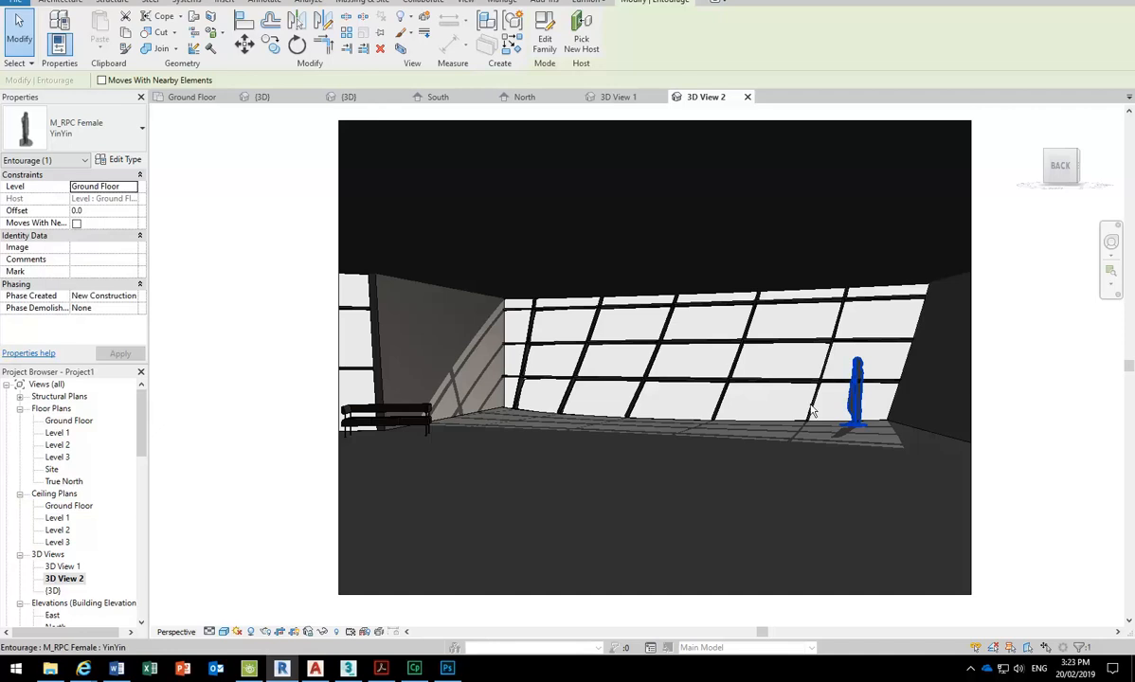
click(347, 669)
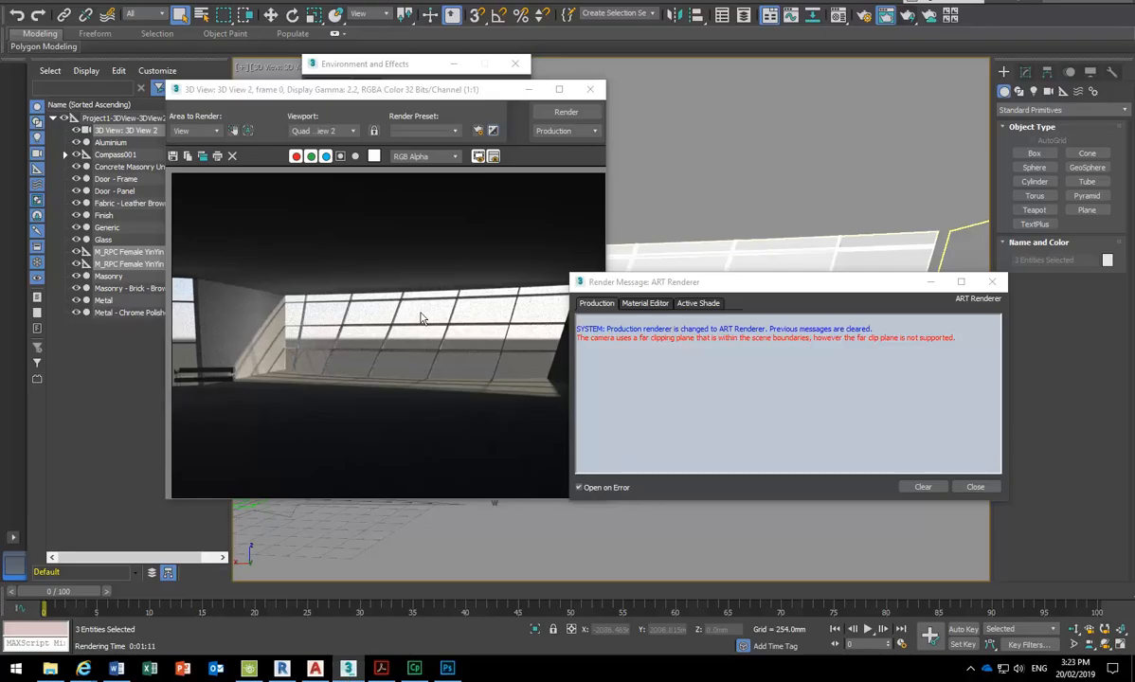
click(975, 488)
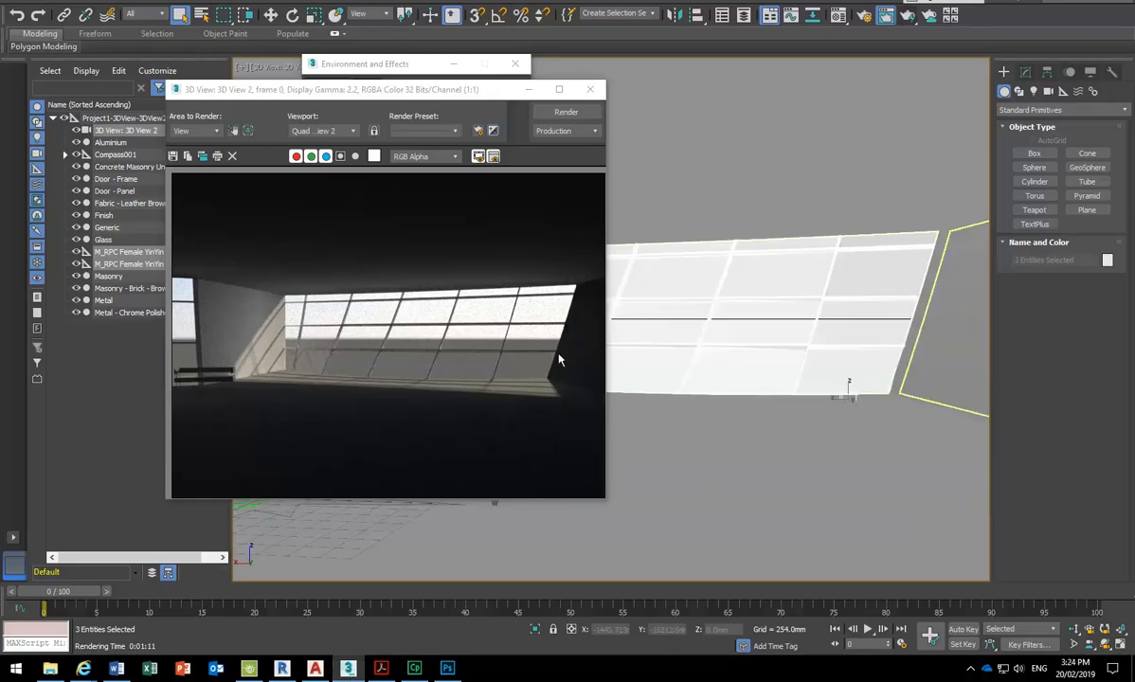
Step: Save the rendered image in the VC3 folder as the PNG file TEST-RENDER, with RGB 48 bit colours and an alpha channel
click(176, 159)
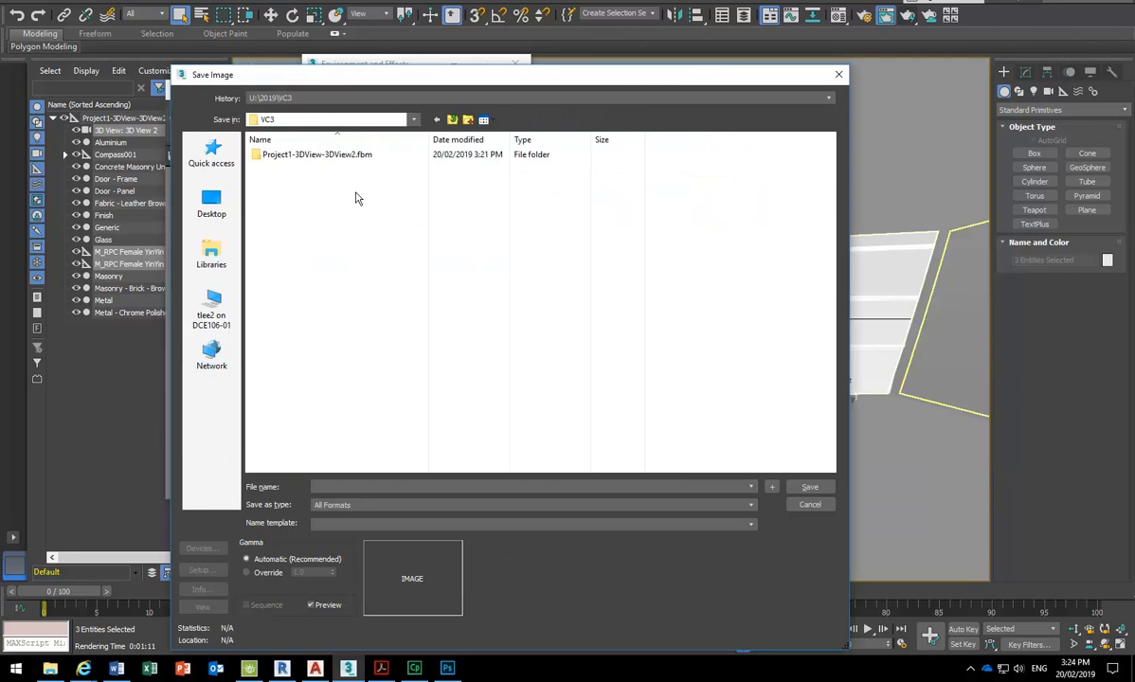
click(329, 120)
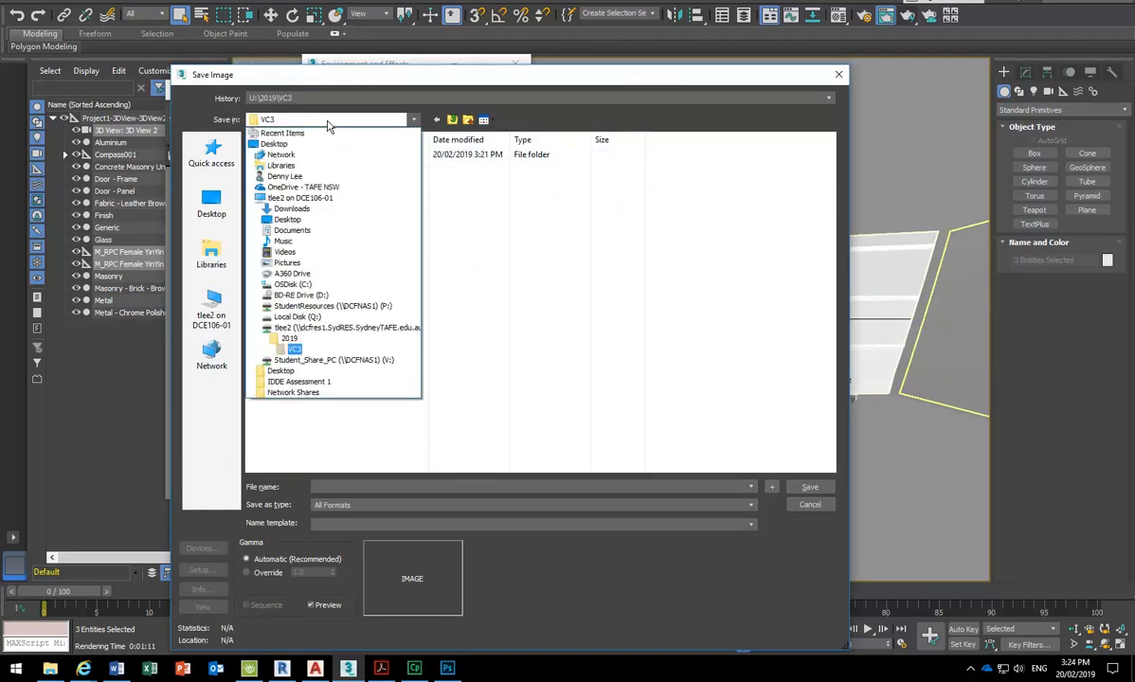
click(336, 475)
click(356, 505)
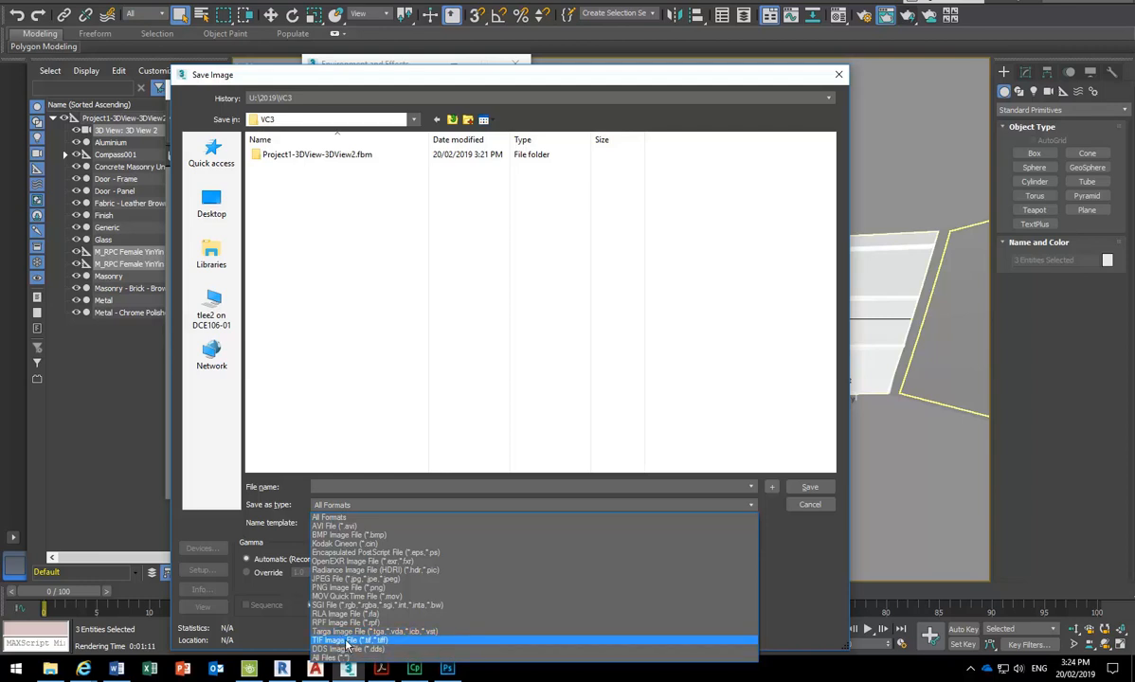
click(356, 588)
click(362, 487)
text(TEST-RENDER)
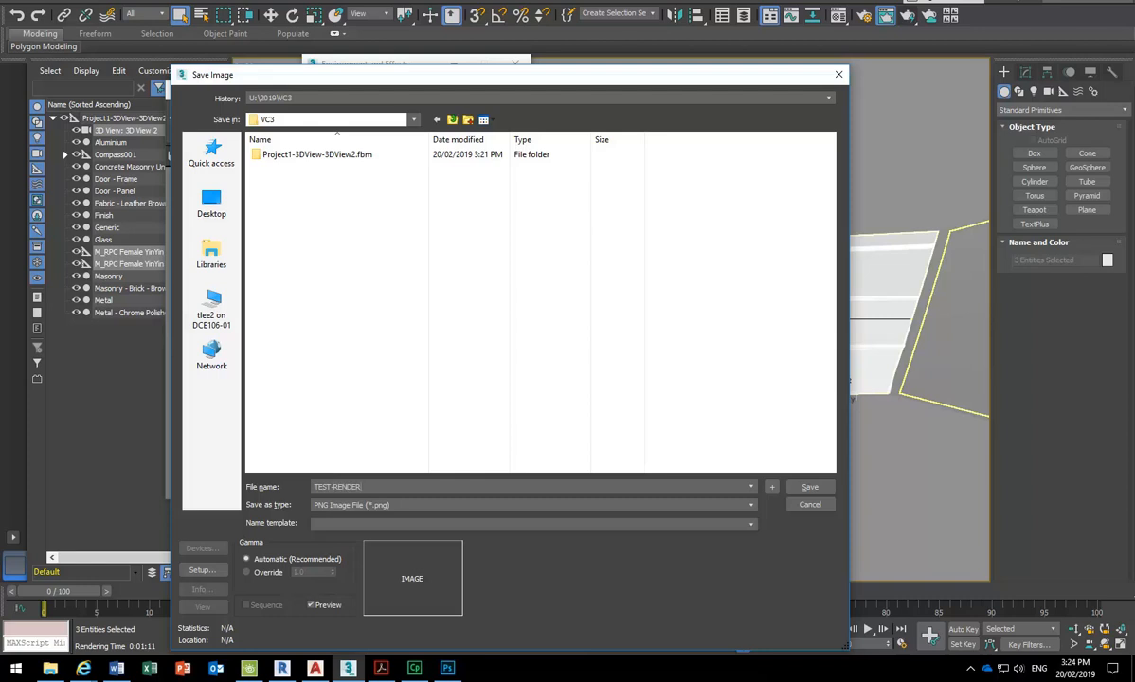
click(809, 487)
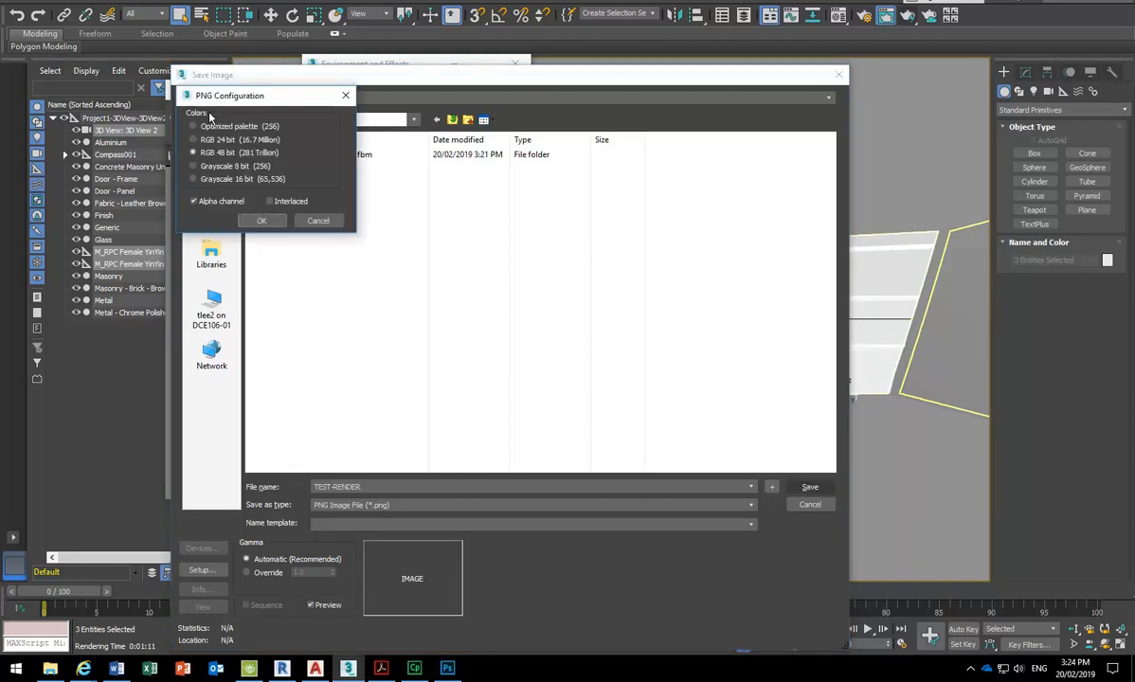
click(262, 221)
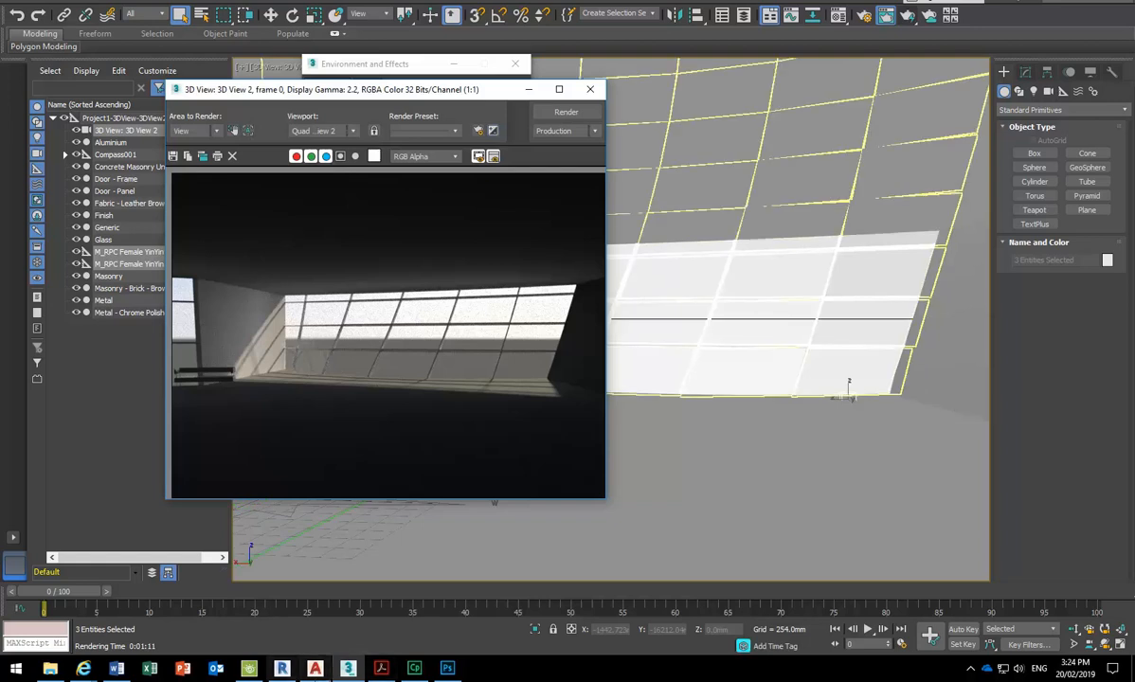
Step: Switch to Photoshop and open TEST-RENDER.png from the 2019\VC3 folder
click(447, 667)
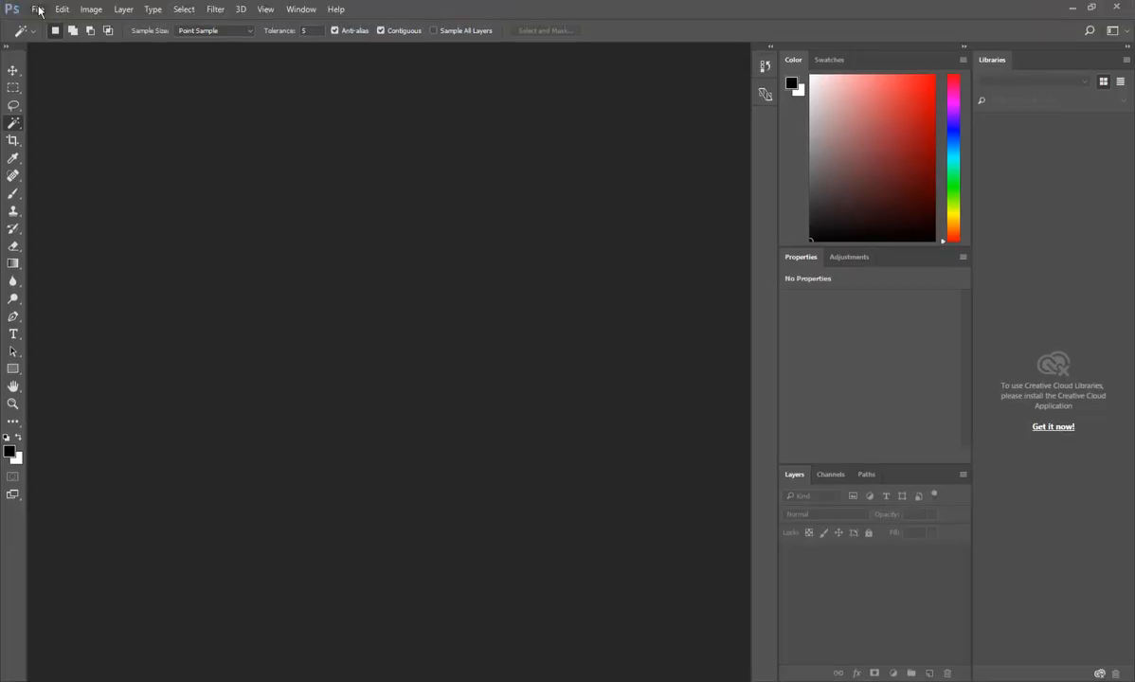
click(38, 1)
click(49, 28)
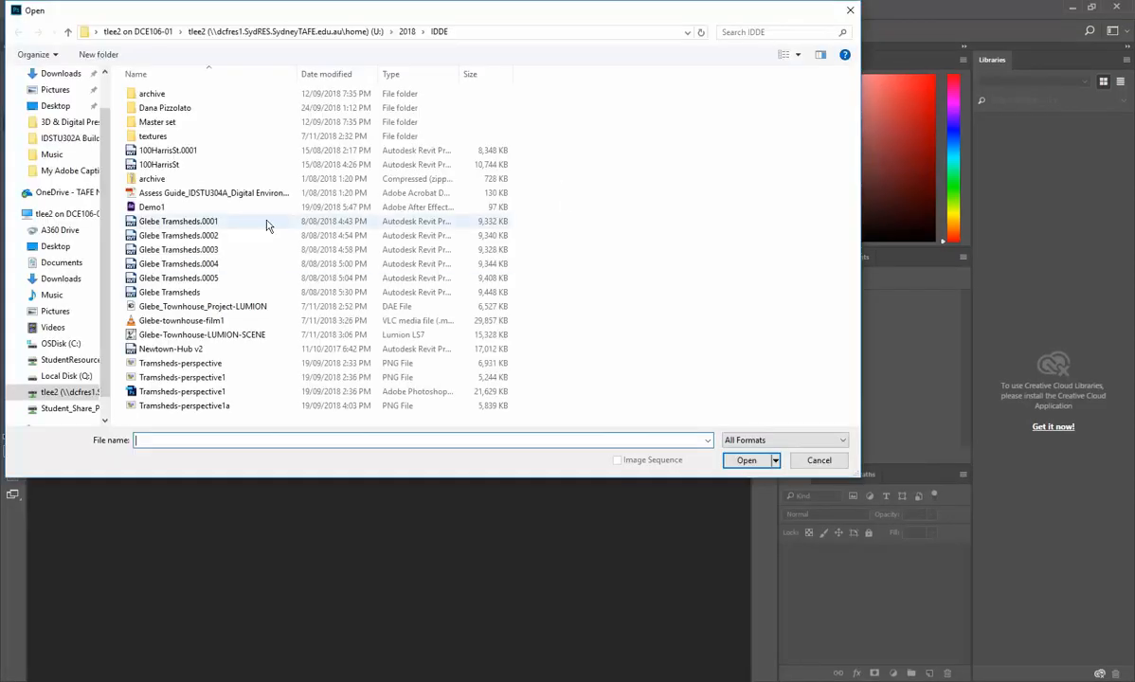
click(350, 32)
double_click(150, 236)
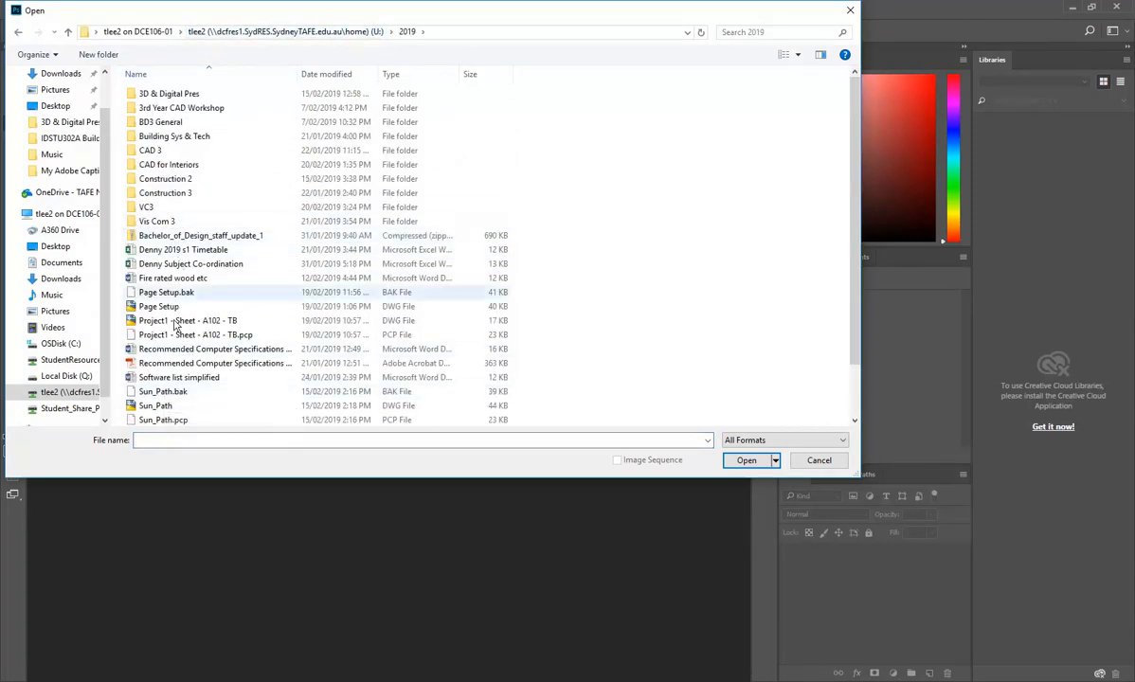
scroll(159, 384, down, 2)
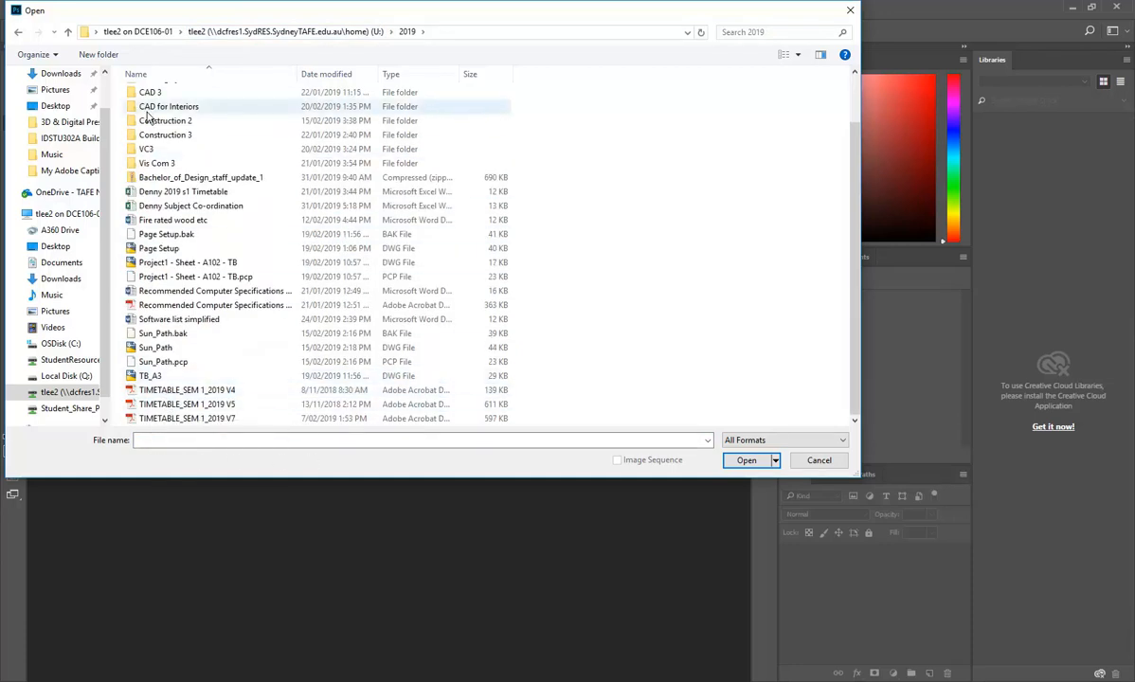
double_click(147, 150)
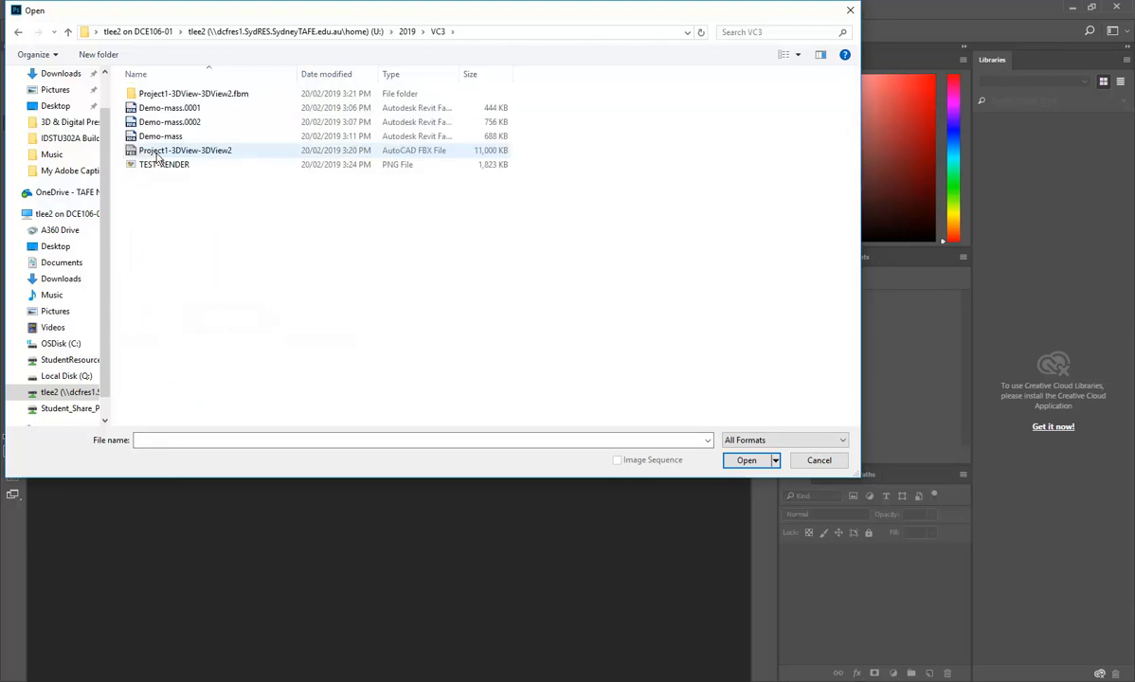
double_click(154, 165)
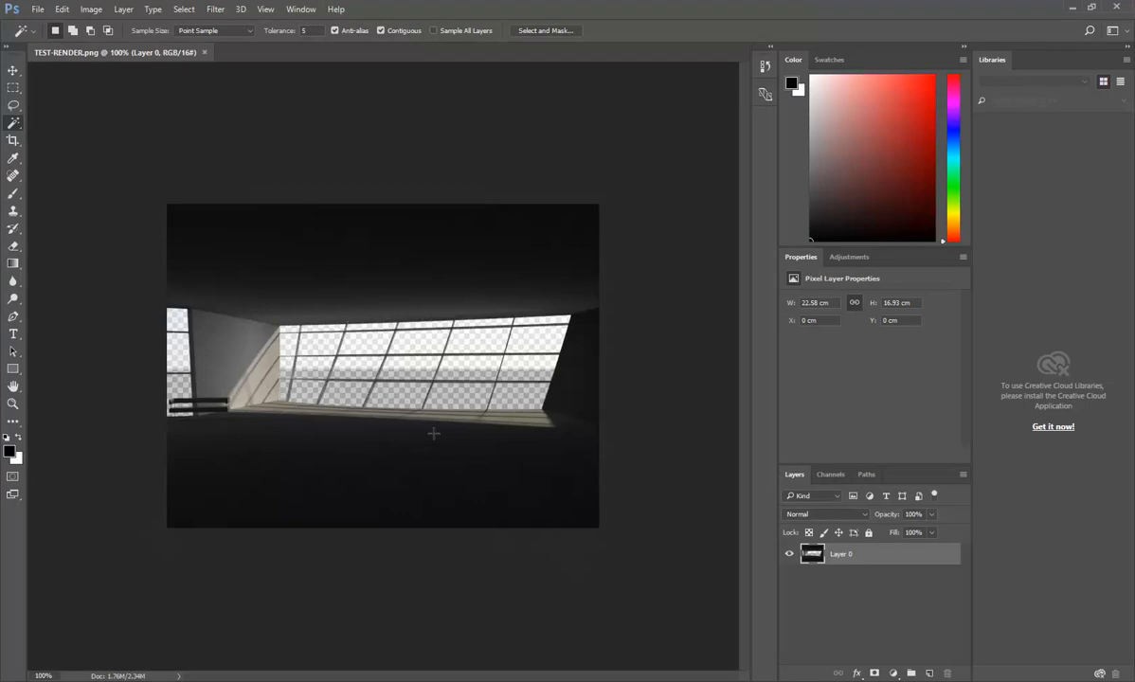
Step: Open man-cutout.png from the Material Images\People folder of EDU_DC_InteriorDesign on StudentResources, sorting the folder by date modified
click(38, 11)
click(52, 37)
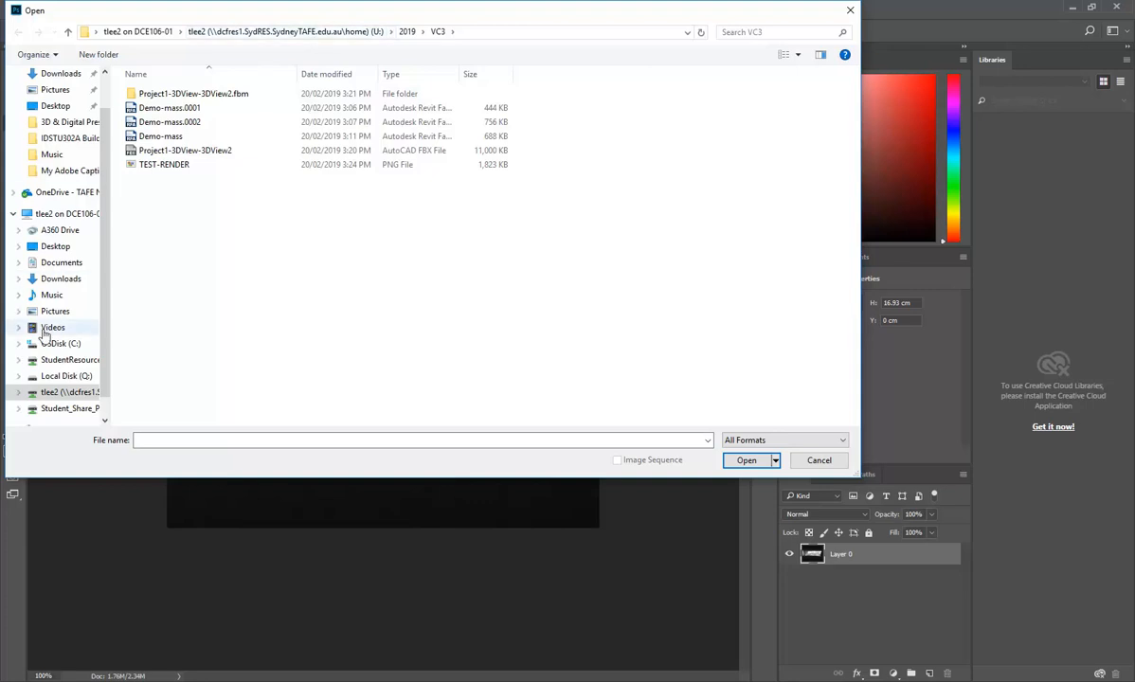
click(59, 360)
double_click(177, 108)
scroll(177, 341, down, 6)
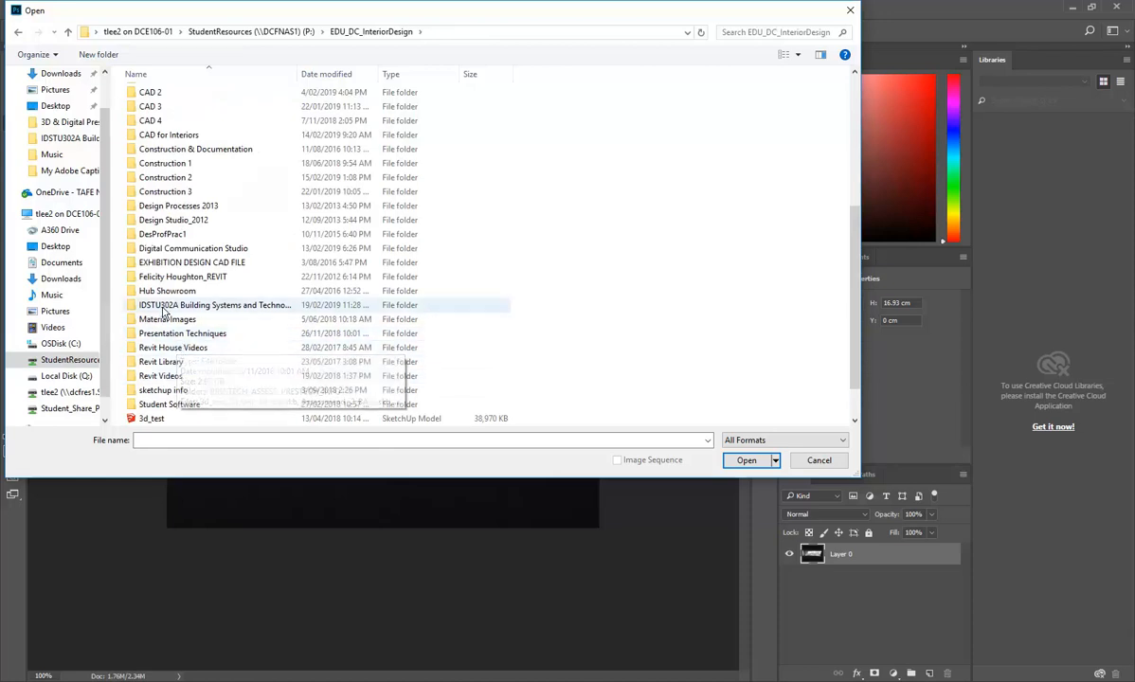
double_click(163, 321)
scroll(150, 303, down, 8)
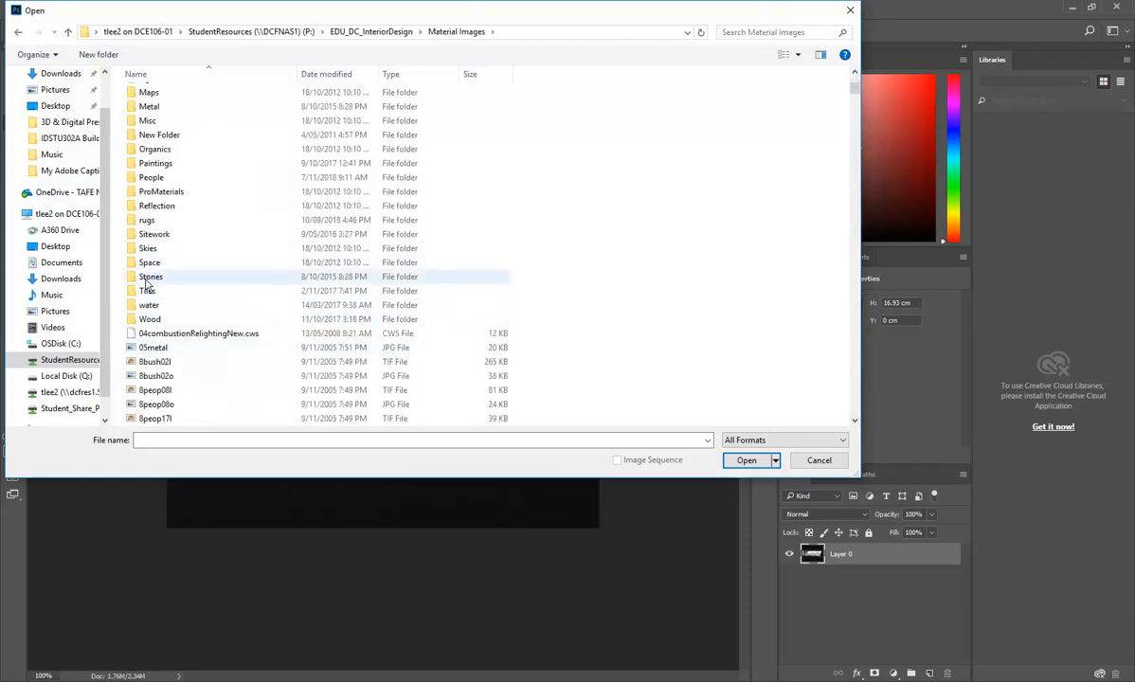
double_click(153, 178)
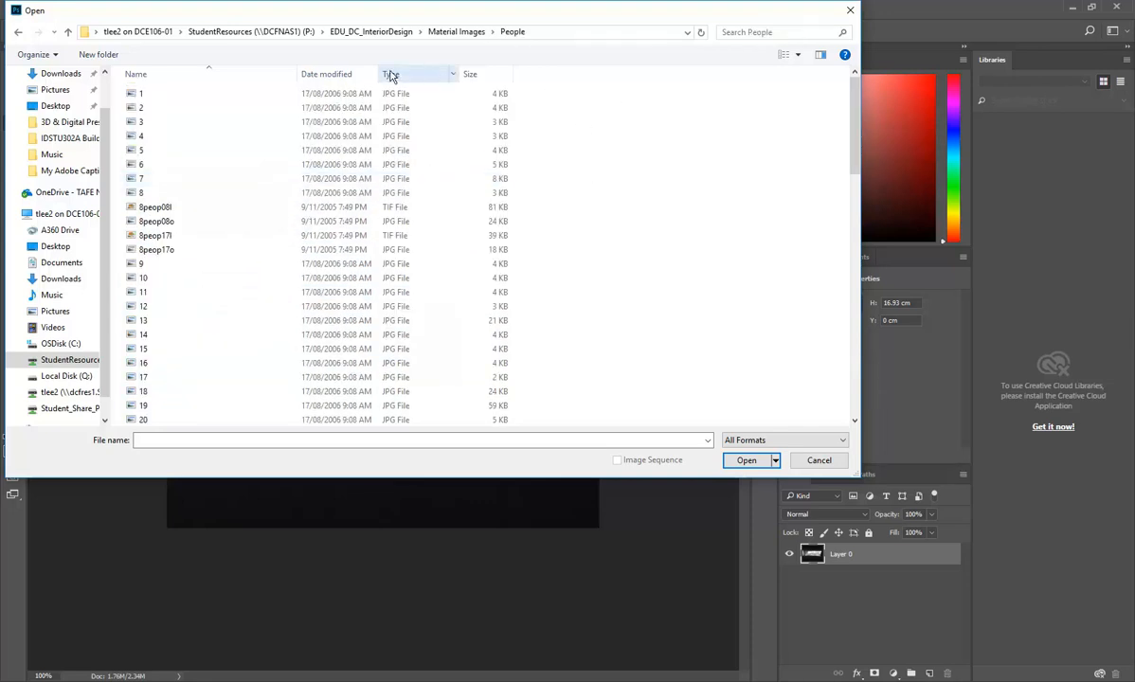
click(328, 75)
click(144, 95)
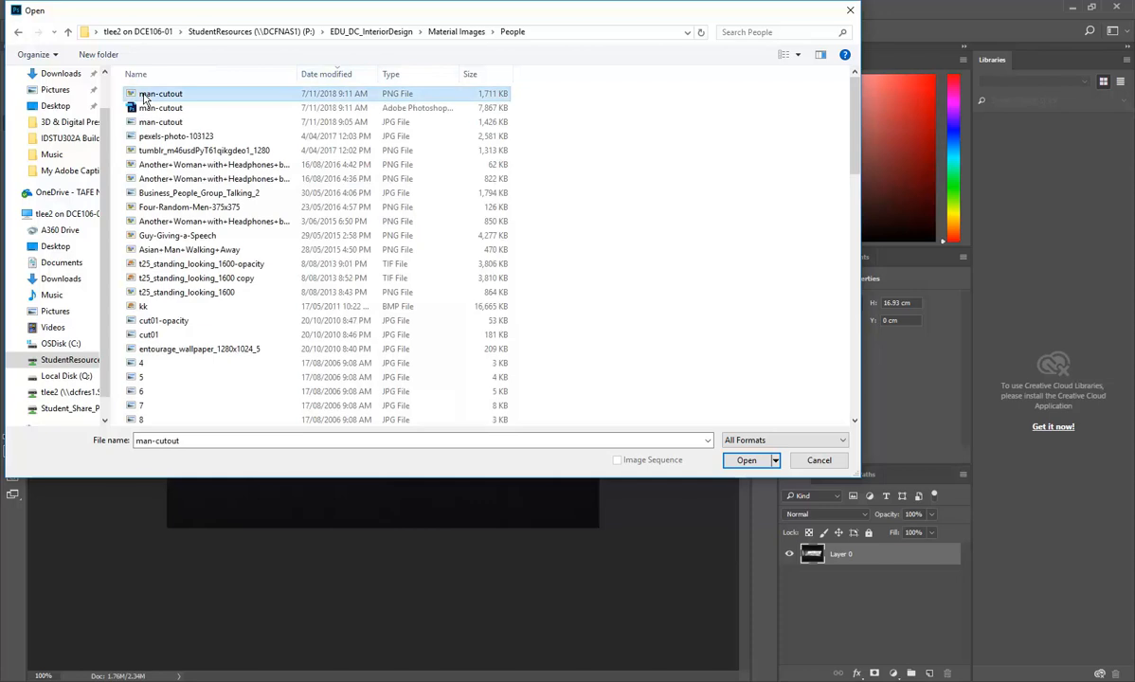
double_click(144, 98)
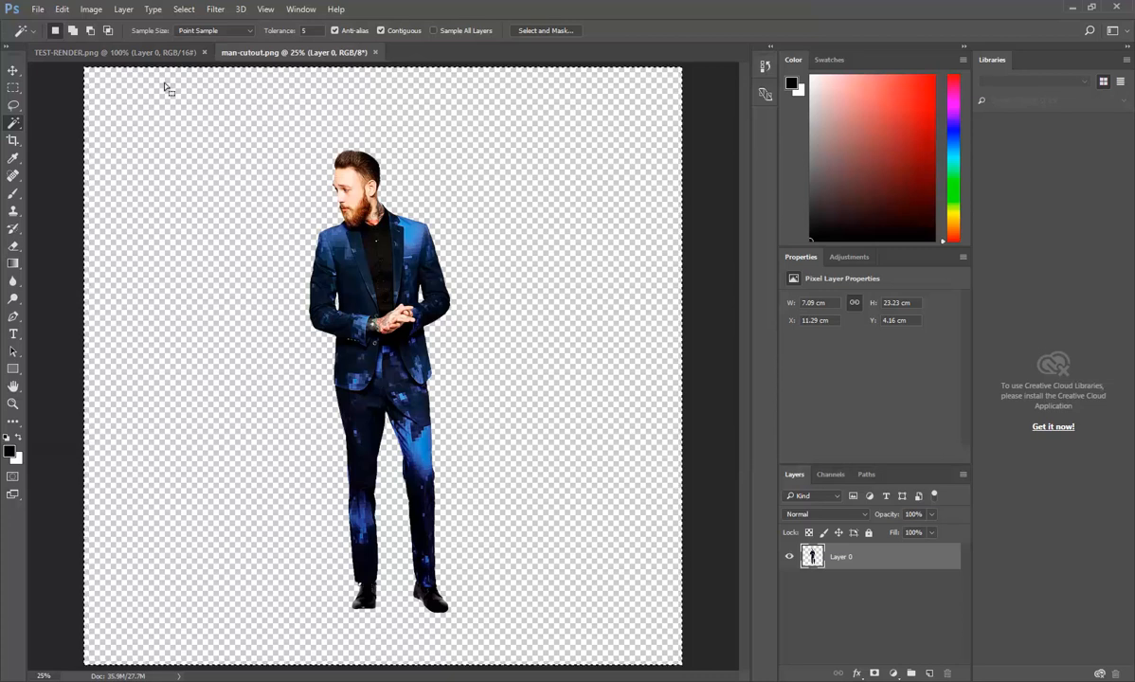
Step: Paste the copied man cutout into TEST-RENDER.png and scale it down to about 8.4%, standing in front of the windows
click(114, 52)
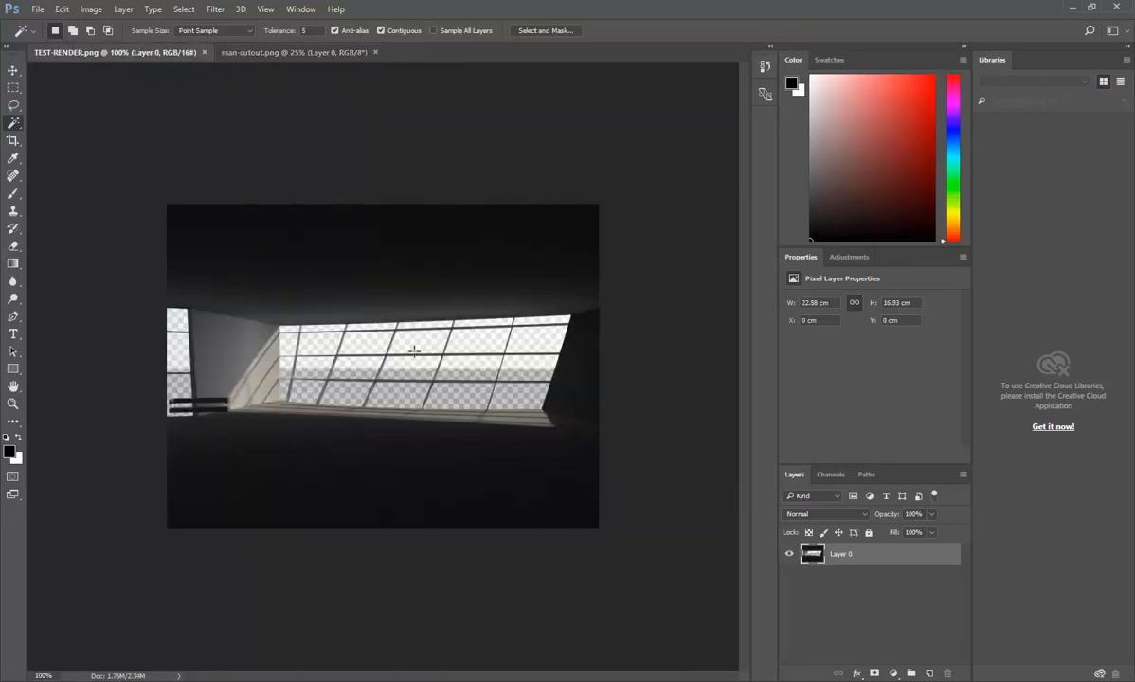
key(ctrl+v)
key(ctrl+t)
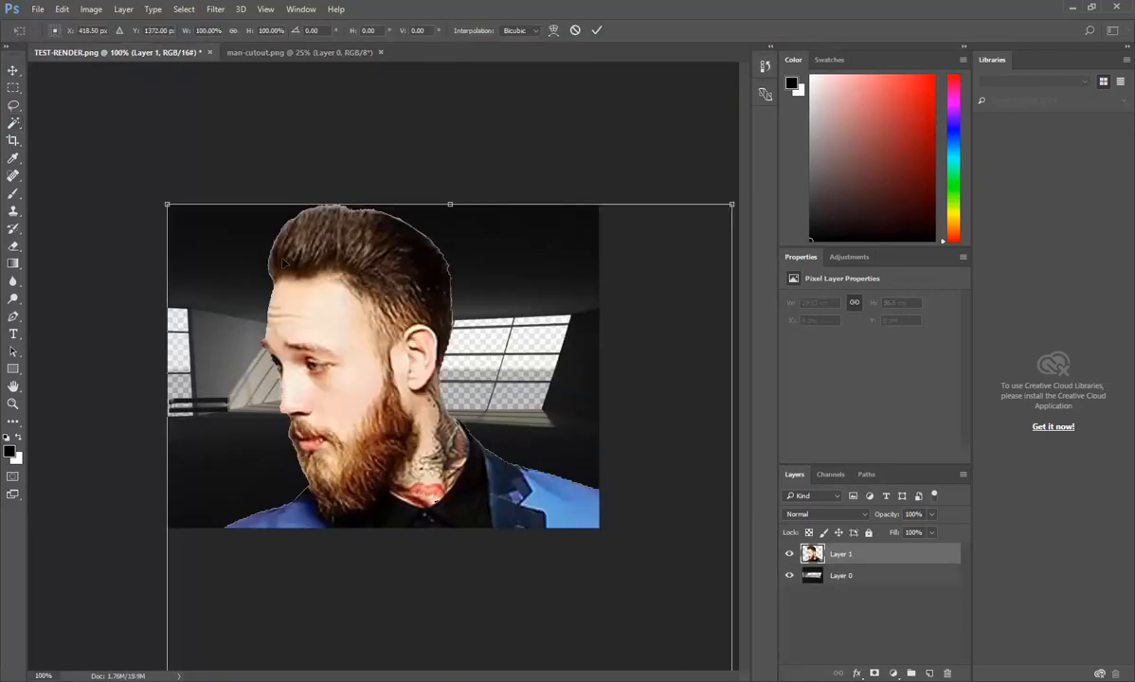
drag(156, 193, 489, 547)
drag(528, 656, 407, 284)
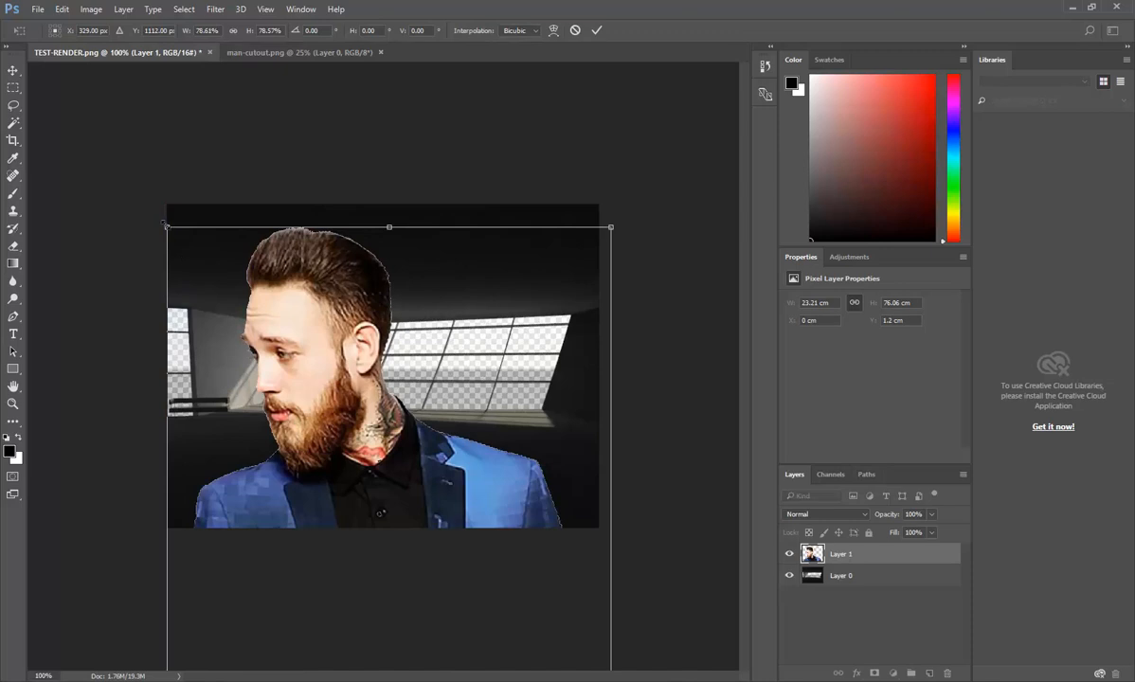
drag(163, 225, 249, 497)
drag(368, 486, 329, 213)
shift+drag(209, 226, 346, 448)
drag(397, 512, 319, 142)
shift+drag(208, 97, 366, 448)
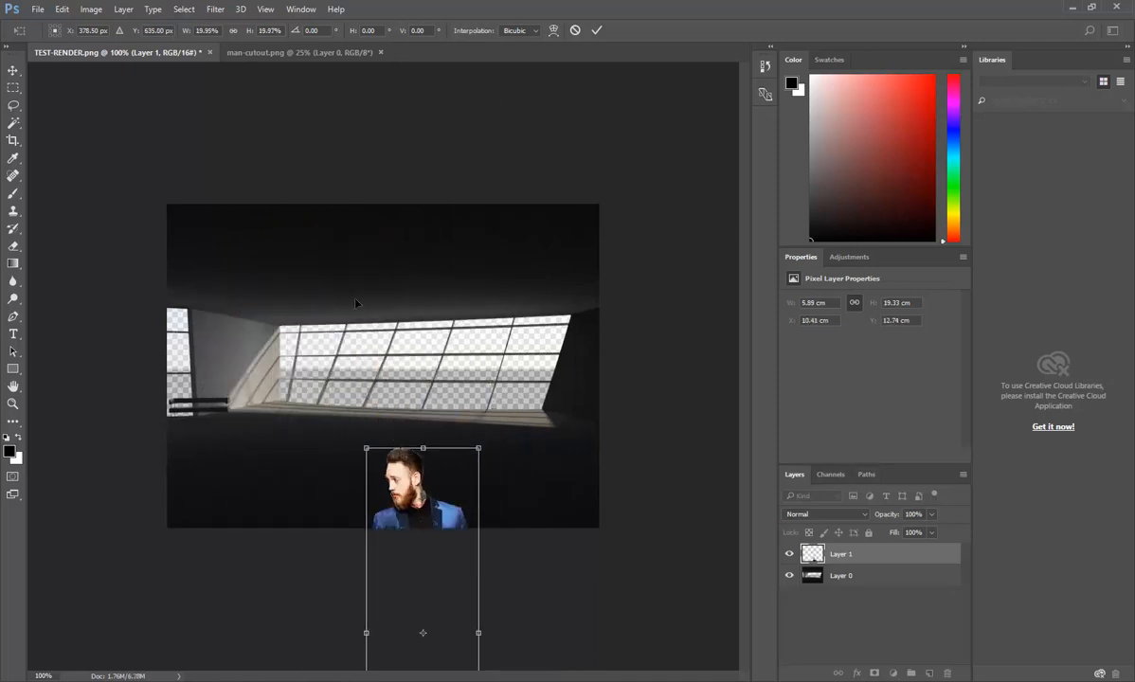
drag(400, 489, 306, 167)
shift+drag(266, 127, 337, 349)
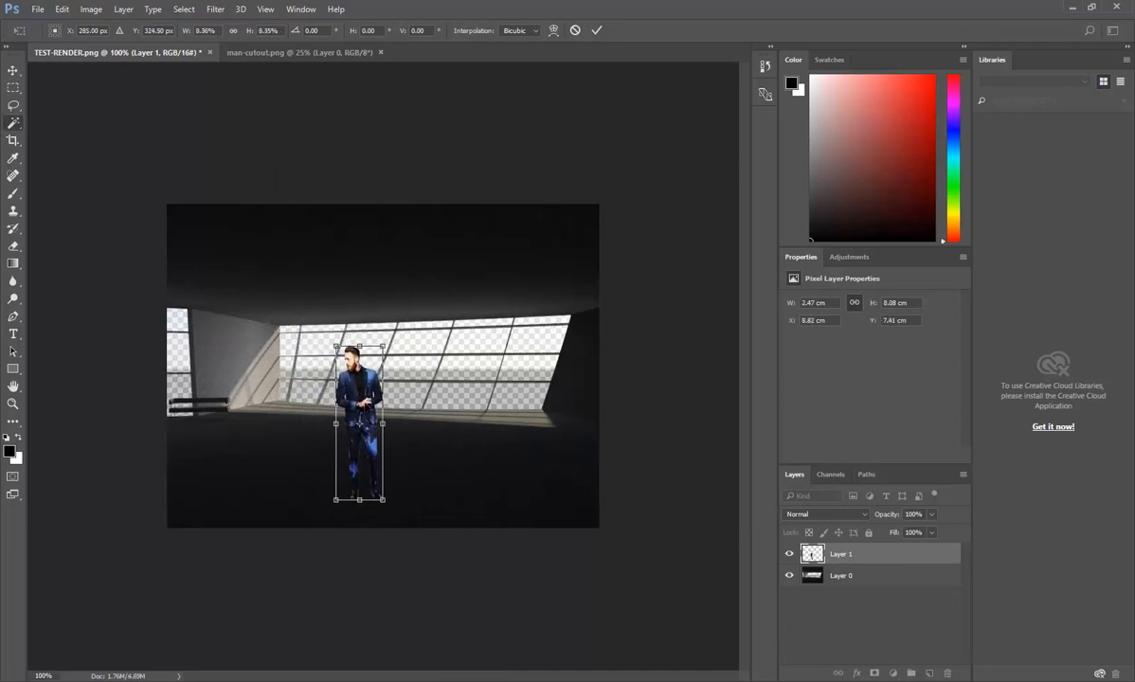
key(Return)
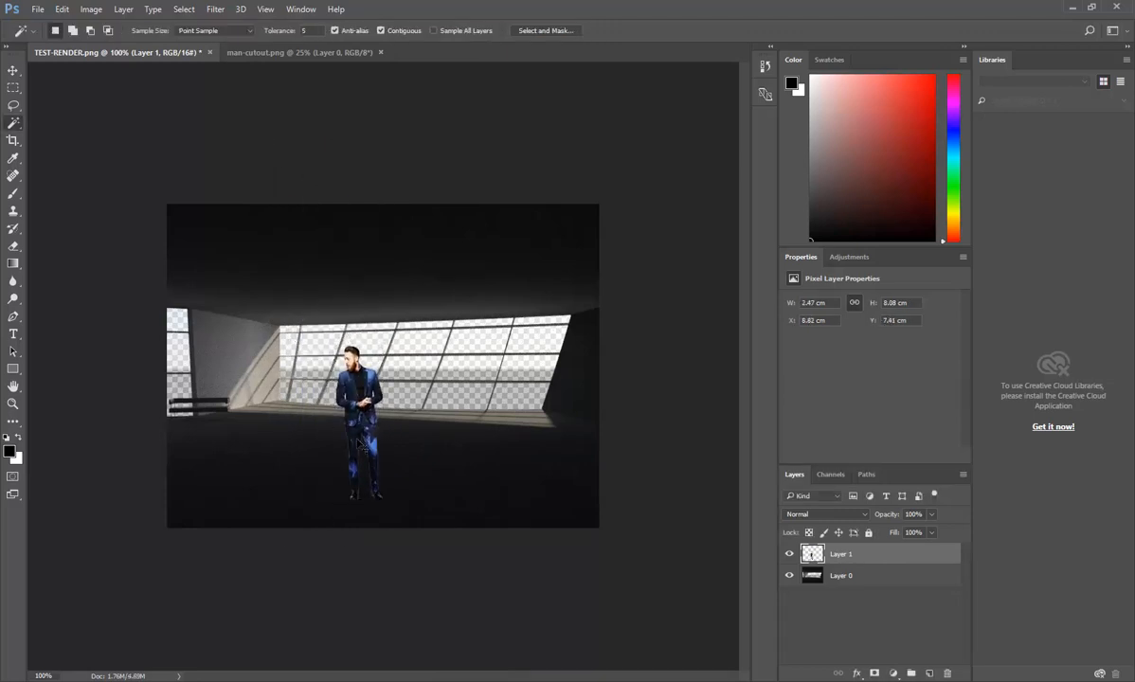
Step: Scale the man down further to about 1.41 by 4.59 cm and move him nearer the bench, at the windows' left end
key(ctrl+t)
shift+drag(382, 348, 363, 413)
key(Return)
key(w)
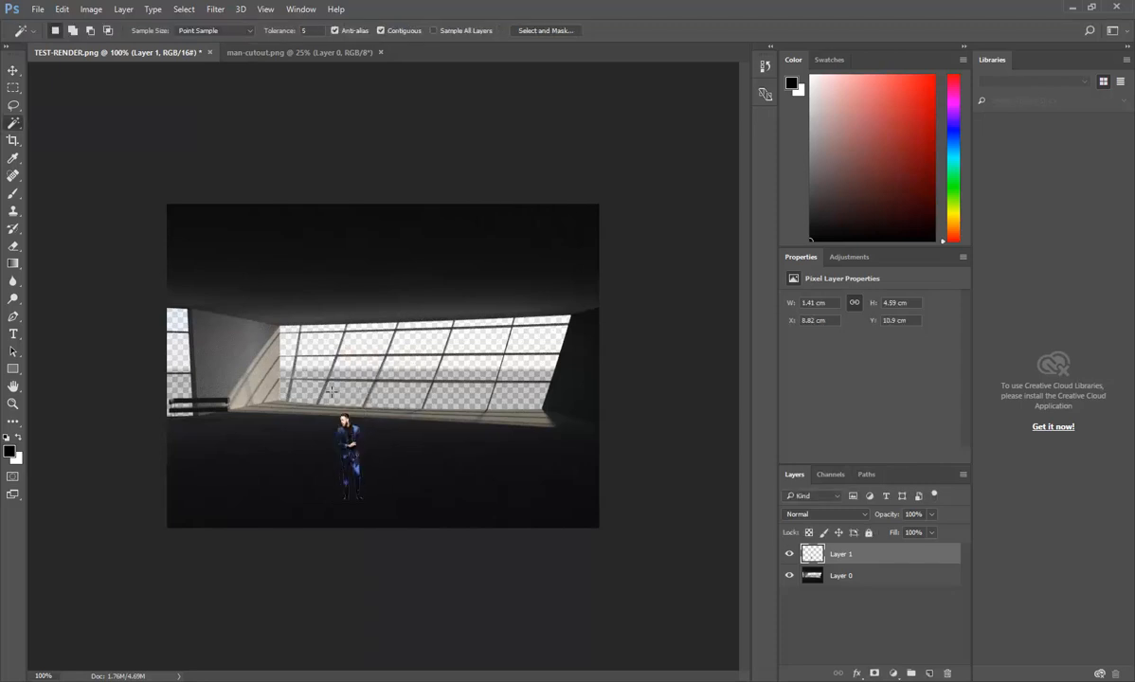
key(v)
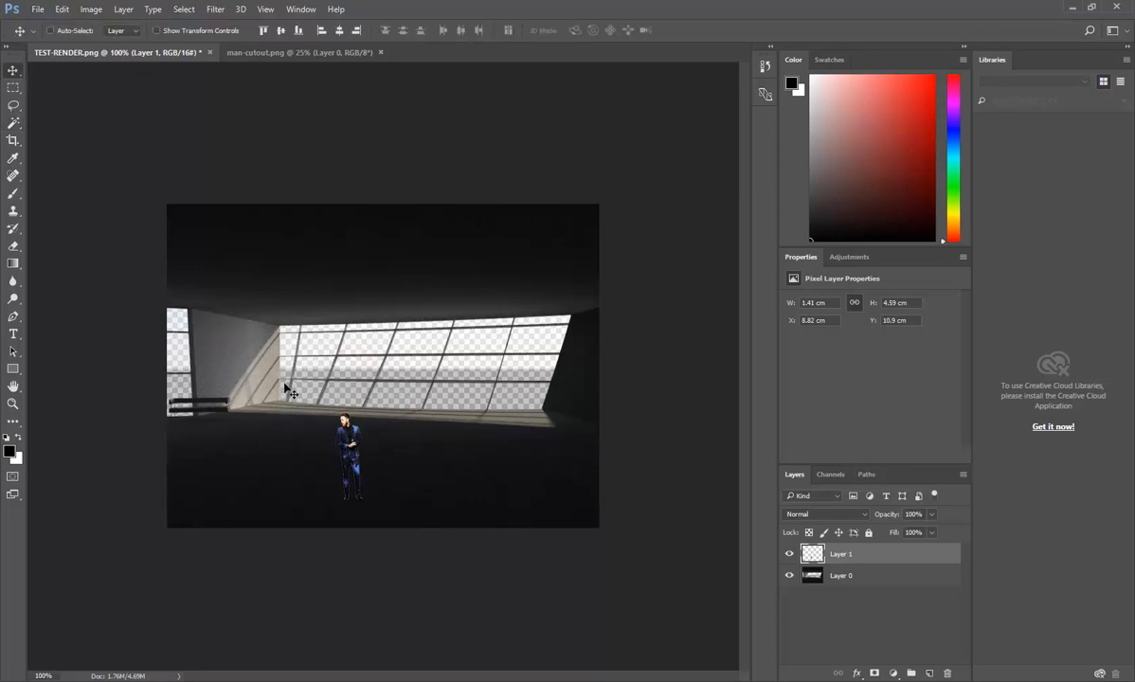
drag(327, 417, 298, 361)
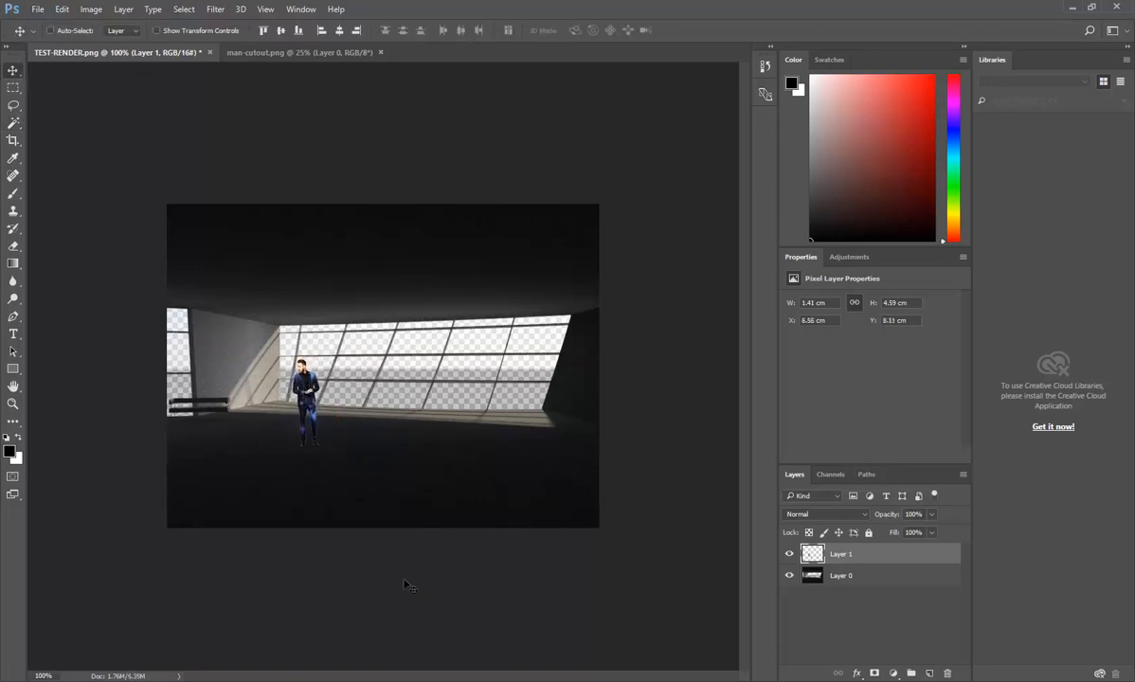
Step: Create a new empty layer and place it beneath the render's Layer 0
click(810, 578)
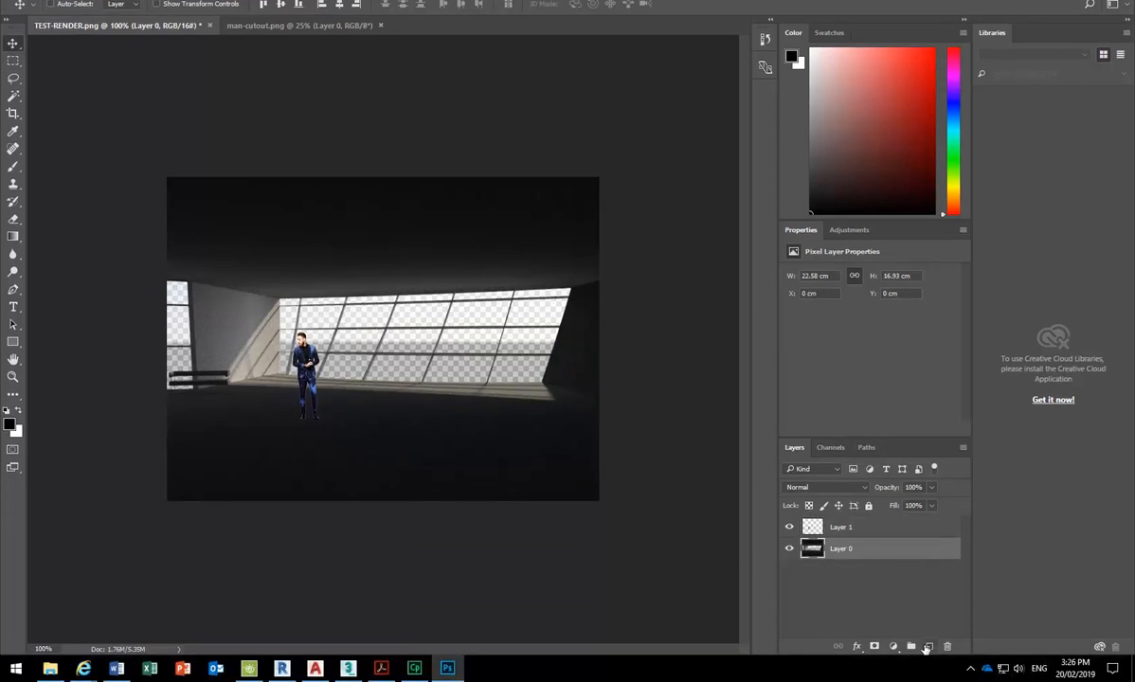
click(926, 648)
drag(848, 548, 836, 571)
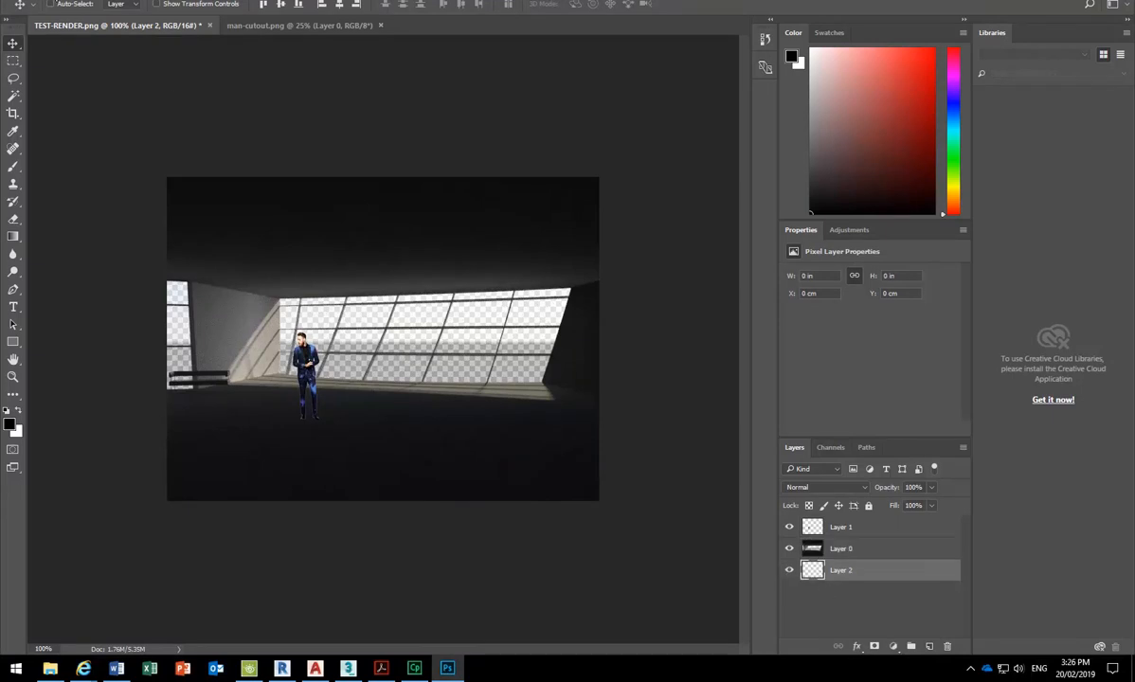
Step: Begin opening an image file to use as the background behind the render
click(38, 11)
click(43, 34)
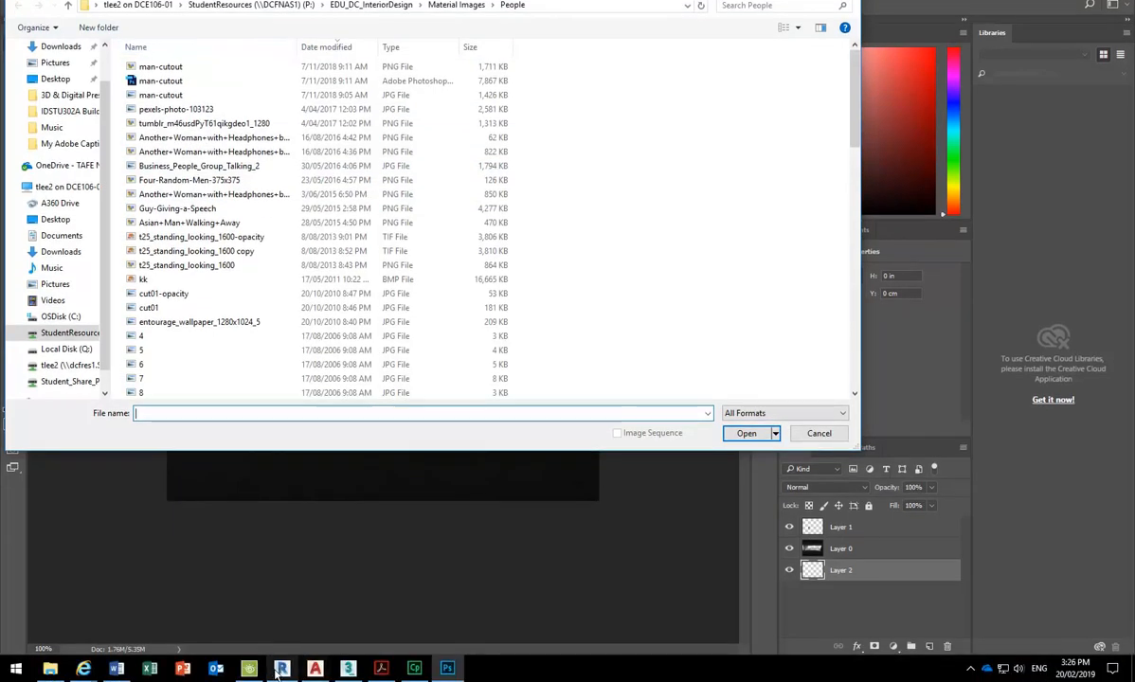
Step: Switch to Revit and examine the background style options in the rendering settings for 3D View 2
click(282, 669)
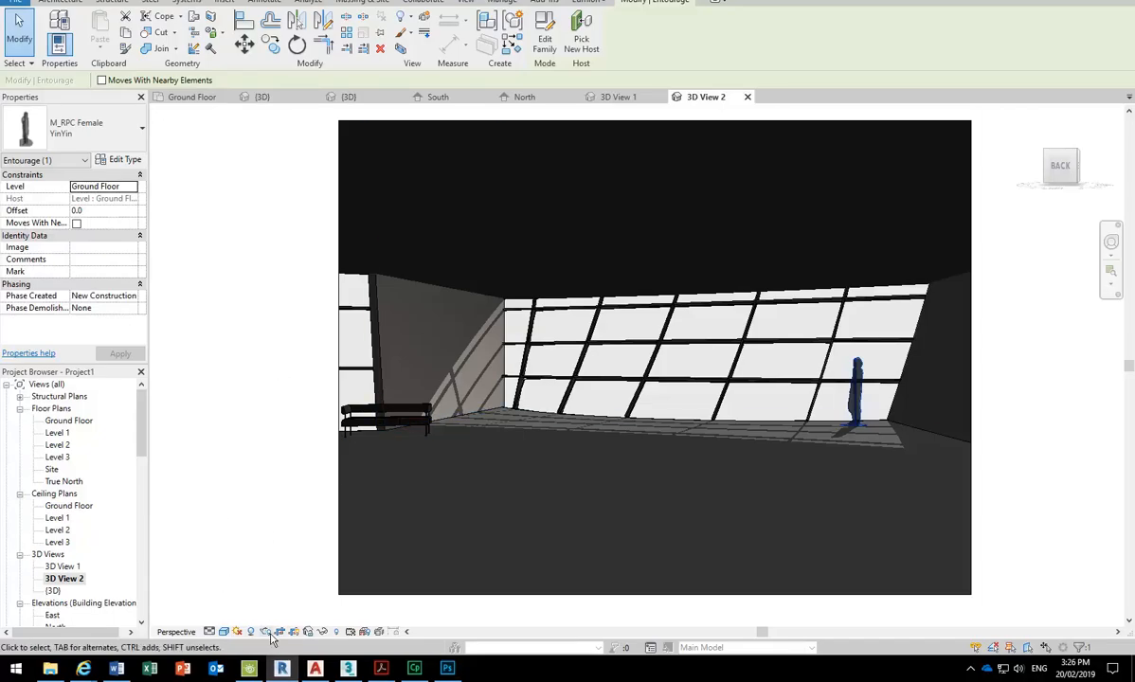
key(r)
key(r)
click(195, 323)
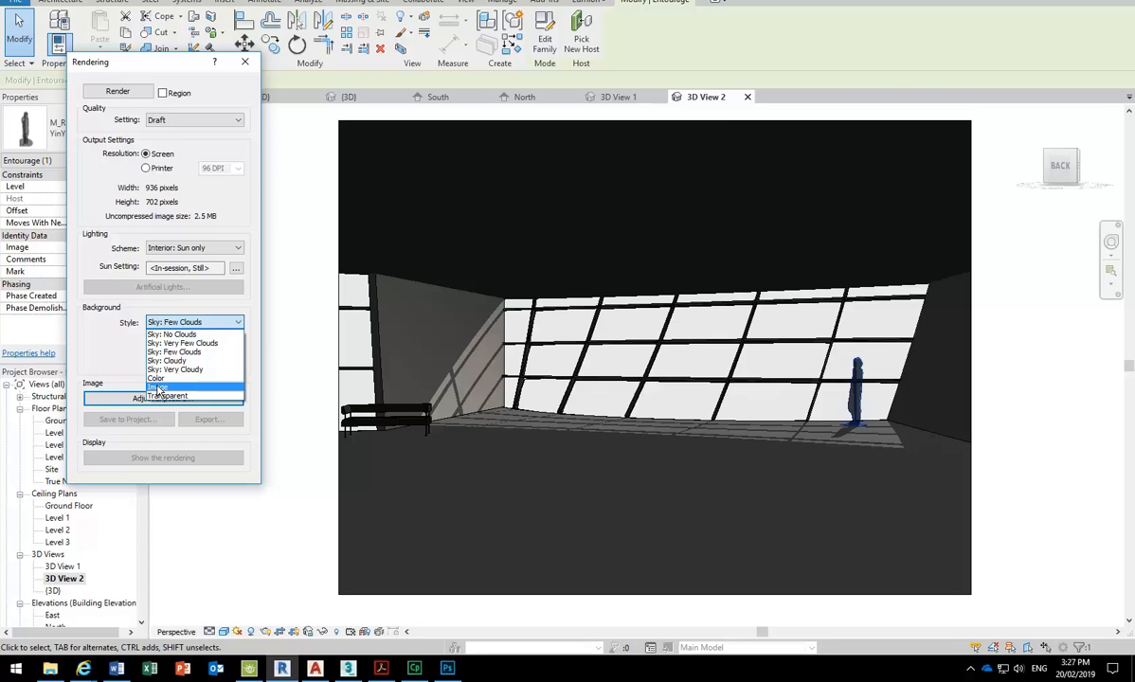
key(Escape)
key(Escape)
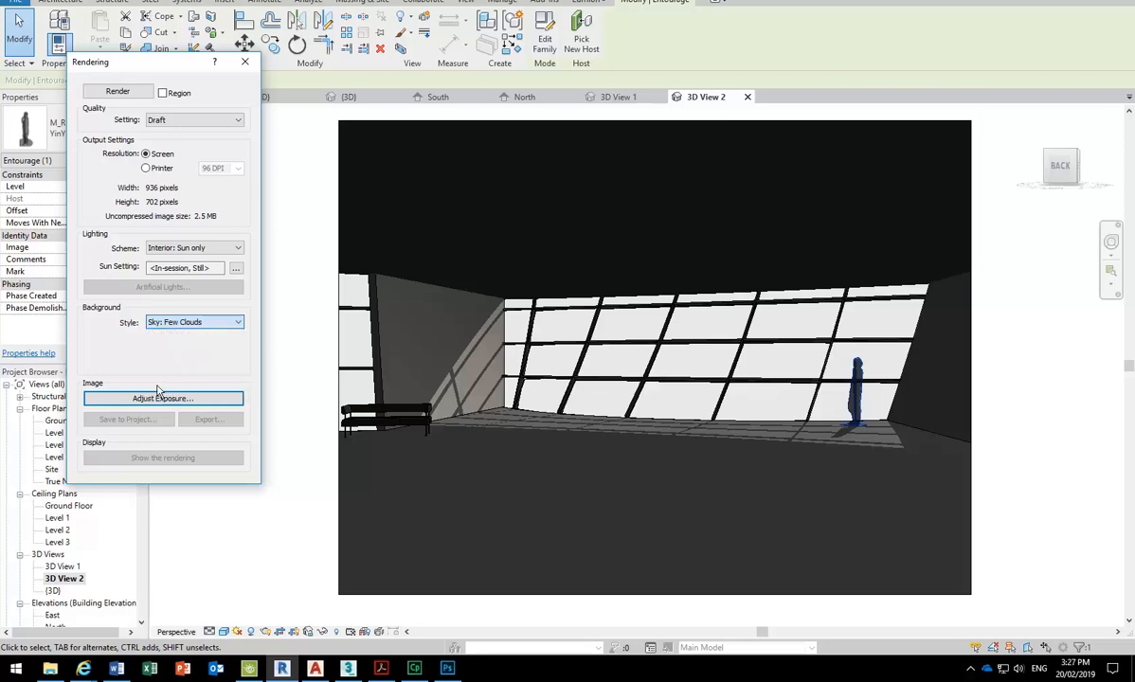
Step: Switch back to Photoshop and open the Mountains image from the Backgrounds folder in Material Images
click(447, 669)
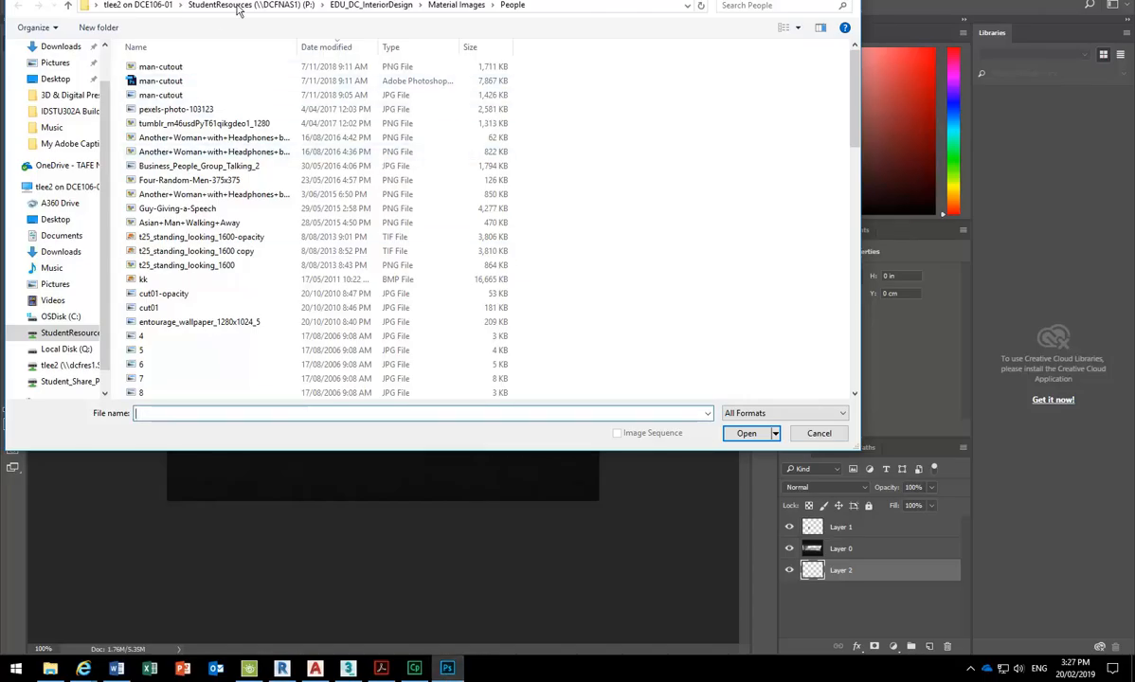
drag(242, 10, 347, 58)
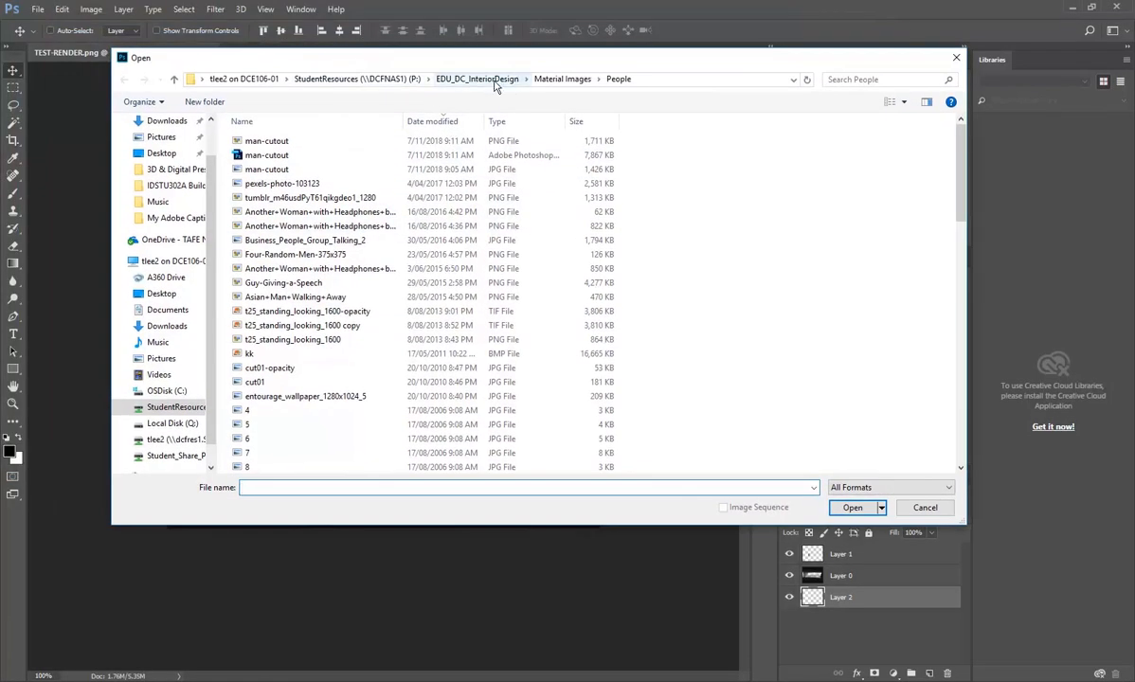
click(562, 79)
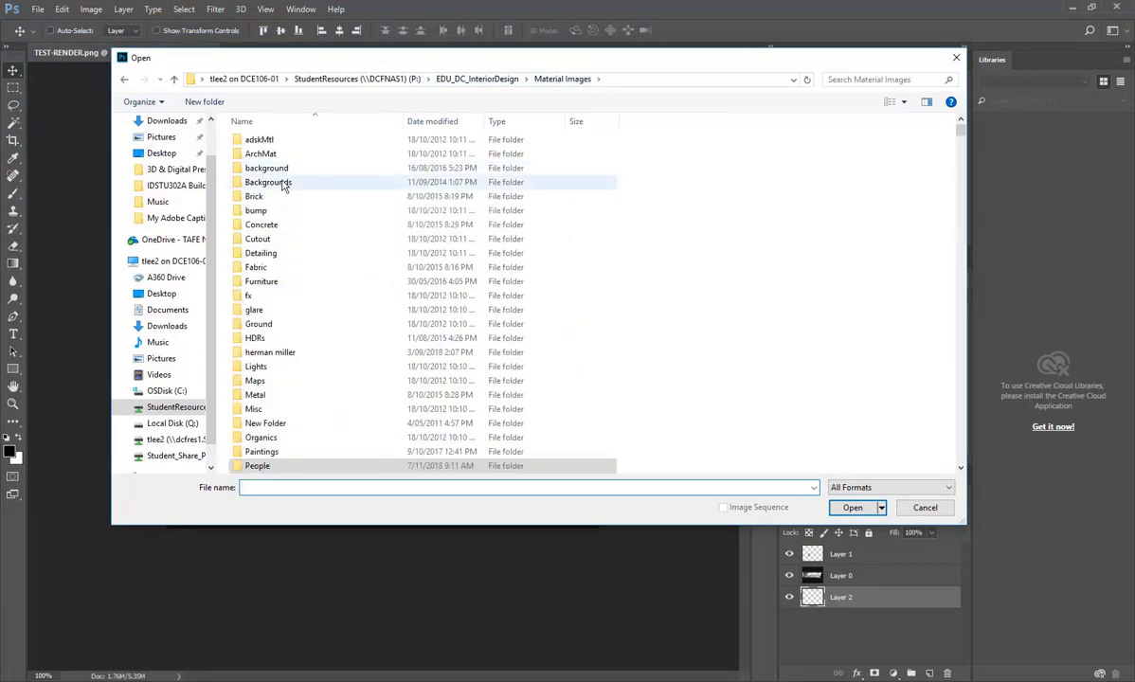
double_click(284, 185)
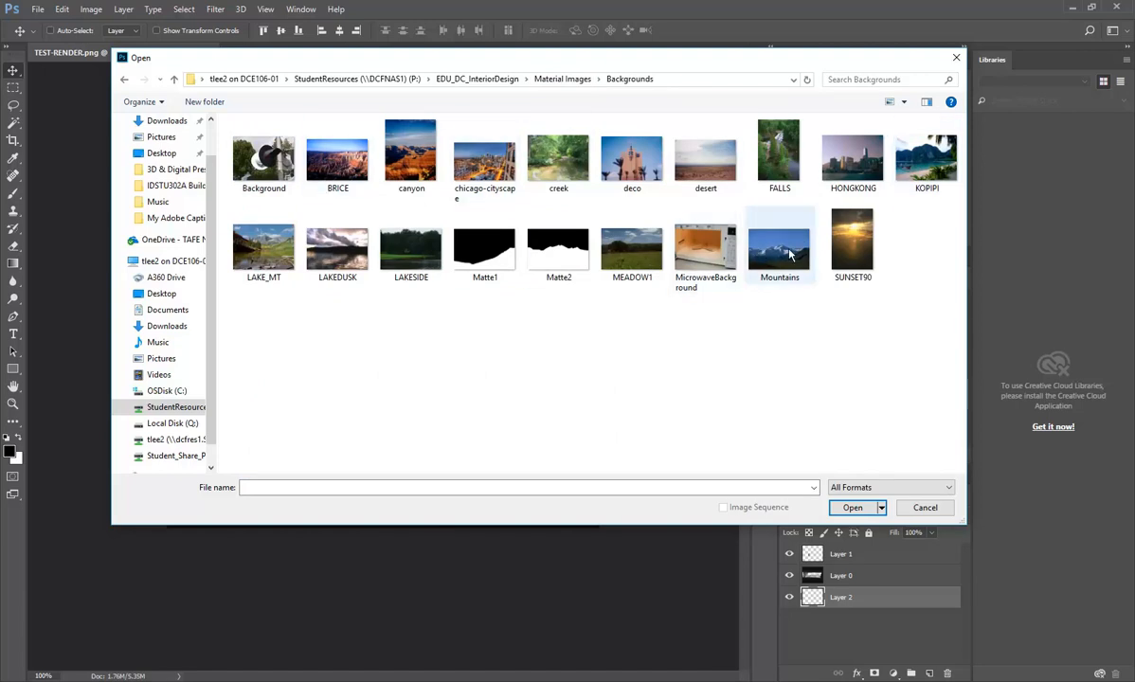
double_click(769, 249)
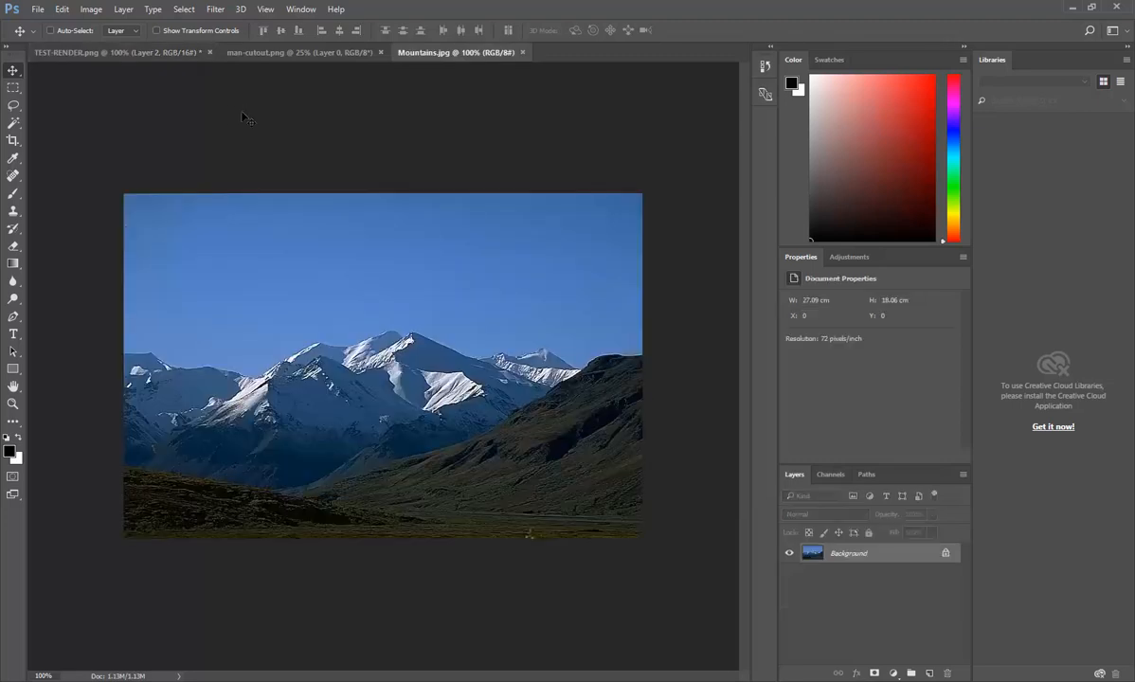
Step: Copy the entire Mountains.jpg image and paste it into Layer 2 of TEST-RENDER.png, beneath the render
key(ctrl+a)
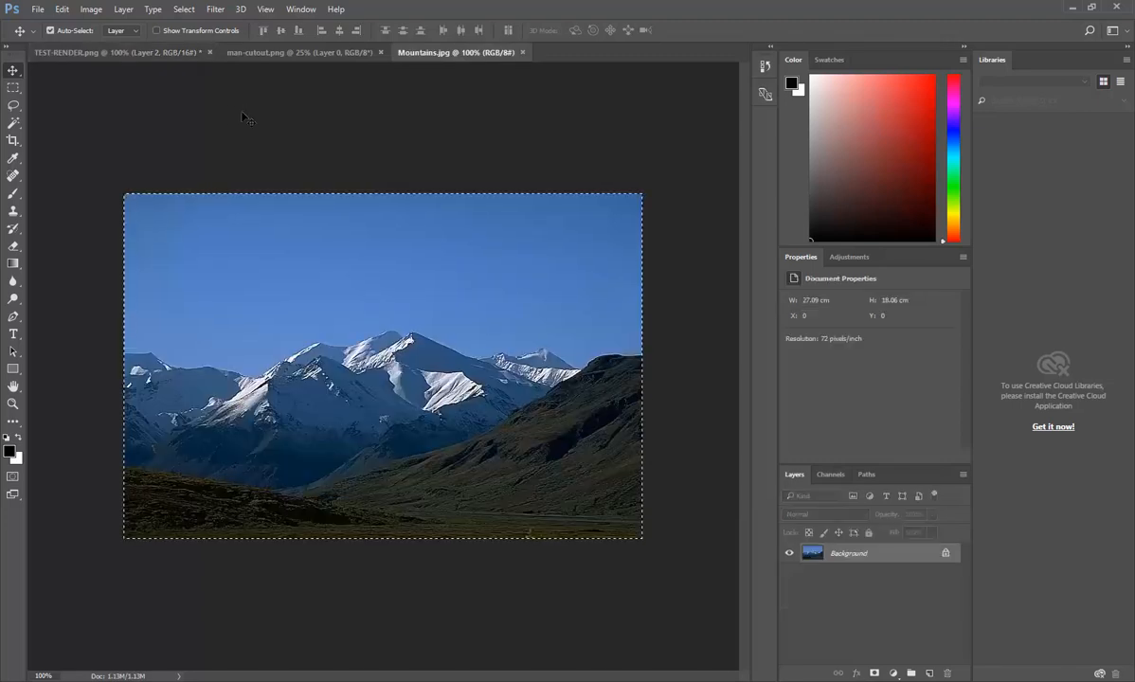
click(51, 31)
click(90, 52)
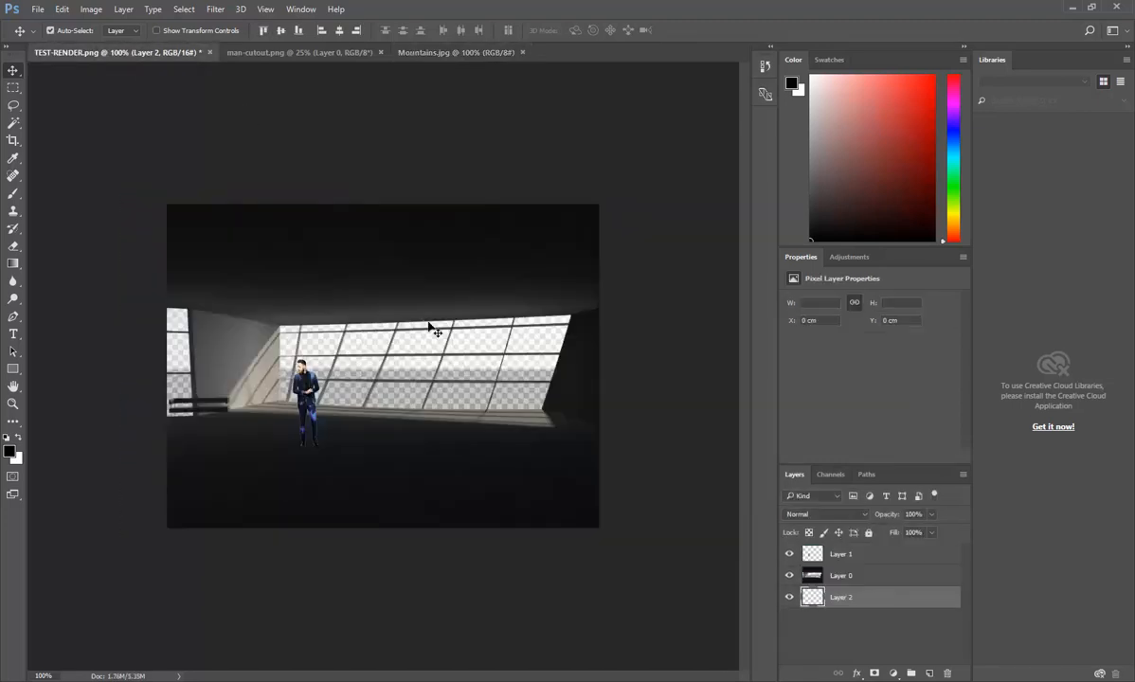
key(ctrl+v)
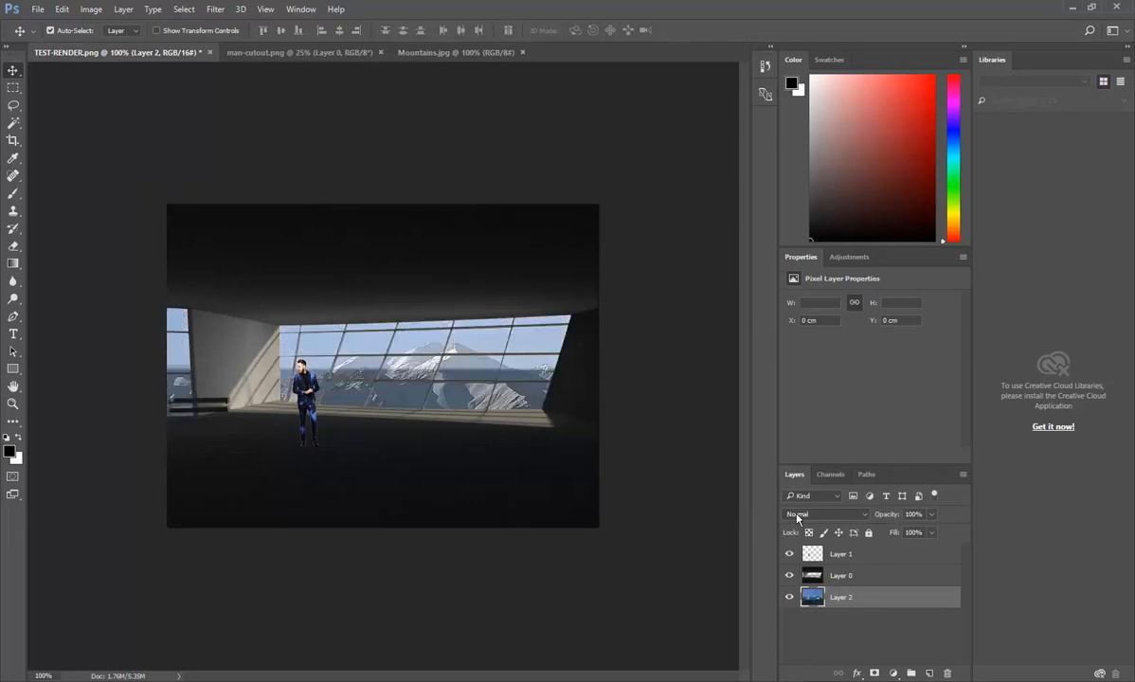
Step: Scale the mountain image down to about 83.6%, matching the render's width, and move it up so the peaks sit behind the windows
key(ctrl+t)
drag(400, 391, 400, 334)
drag(690, 146, 614, 218)
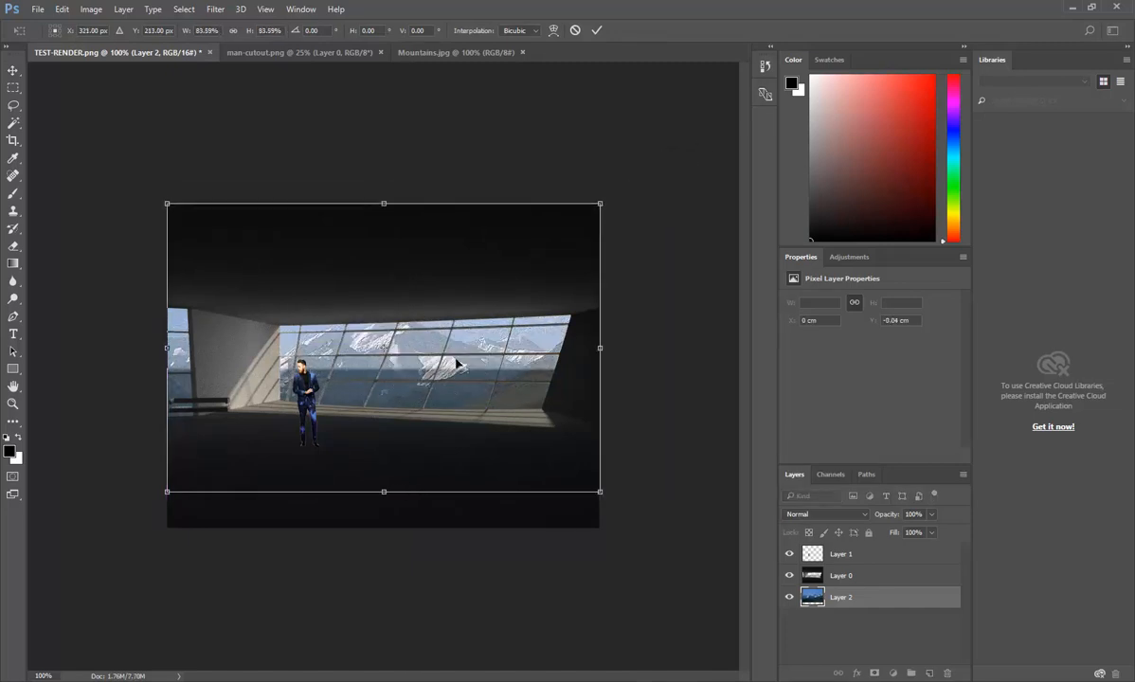
key(Return)
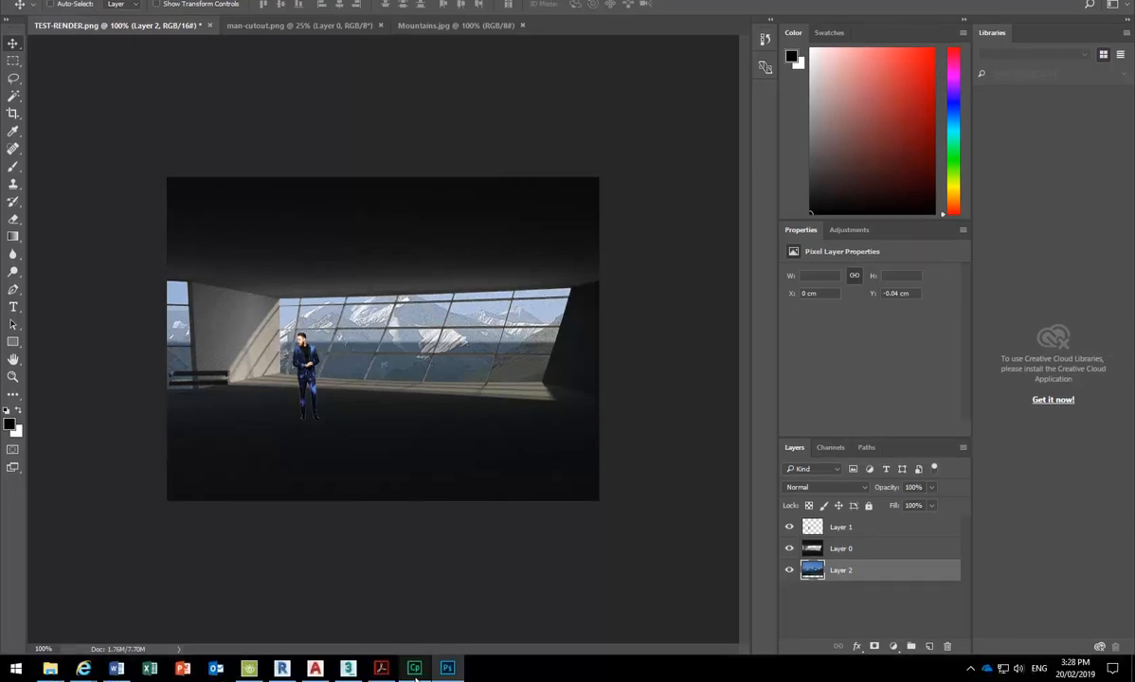
mouse_move(418, 674)
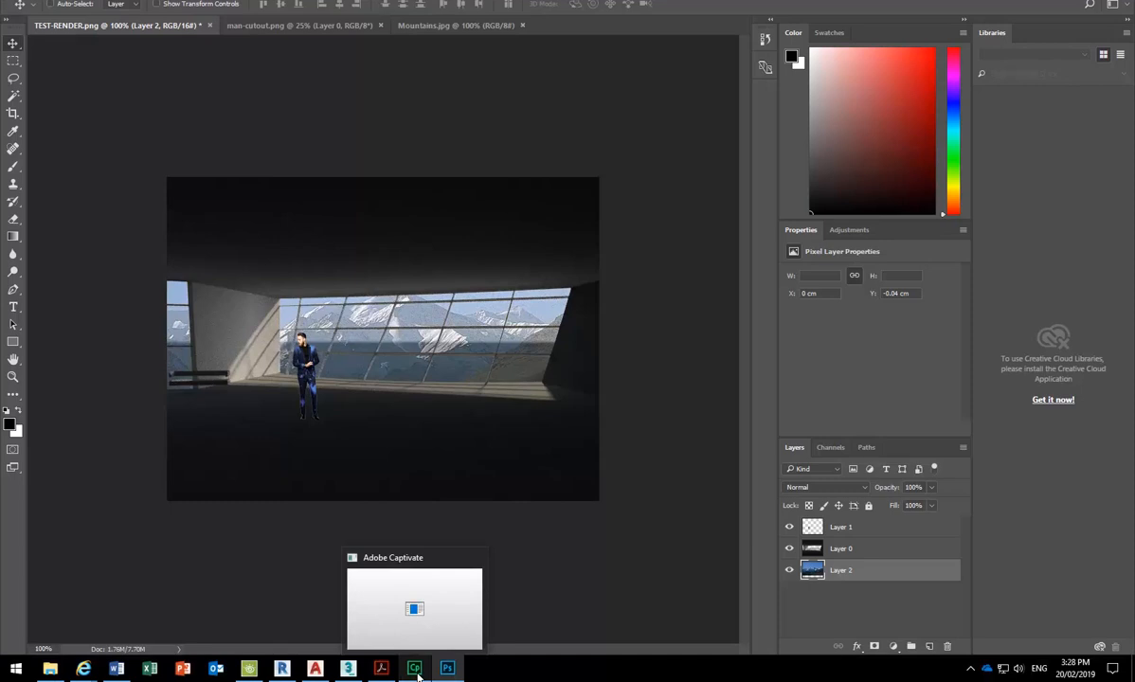